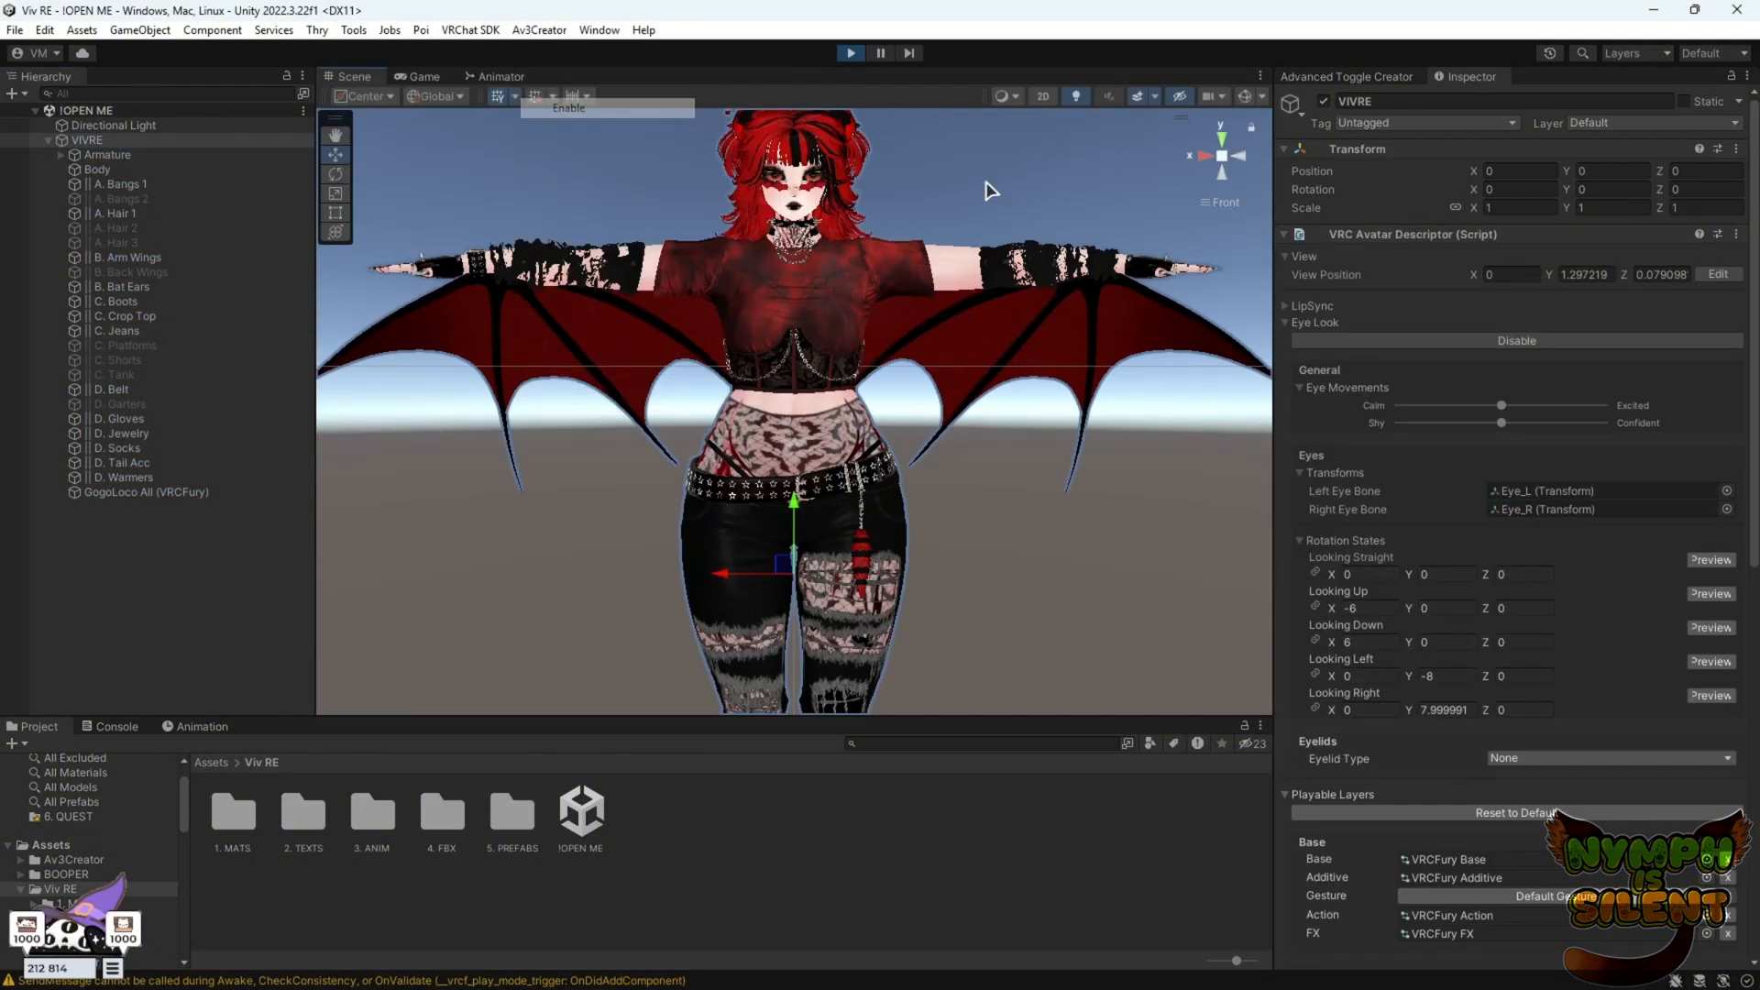
# In play mode, switch the Crop Top and Tank Top clothing toggles on and off and inspect the avatar
pyautogui.click(1569, 582)
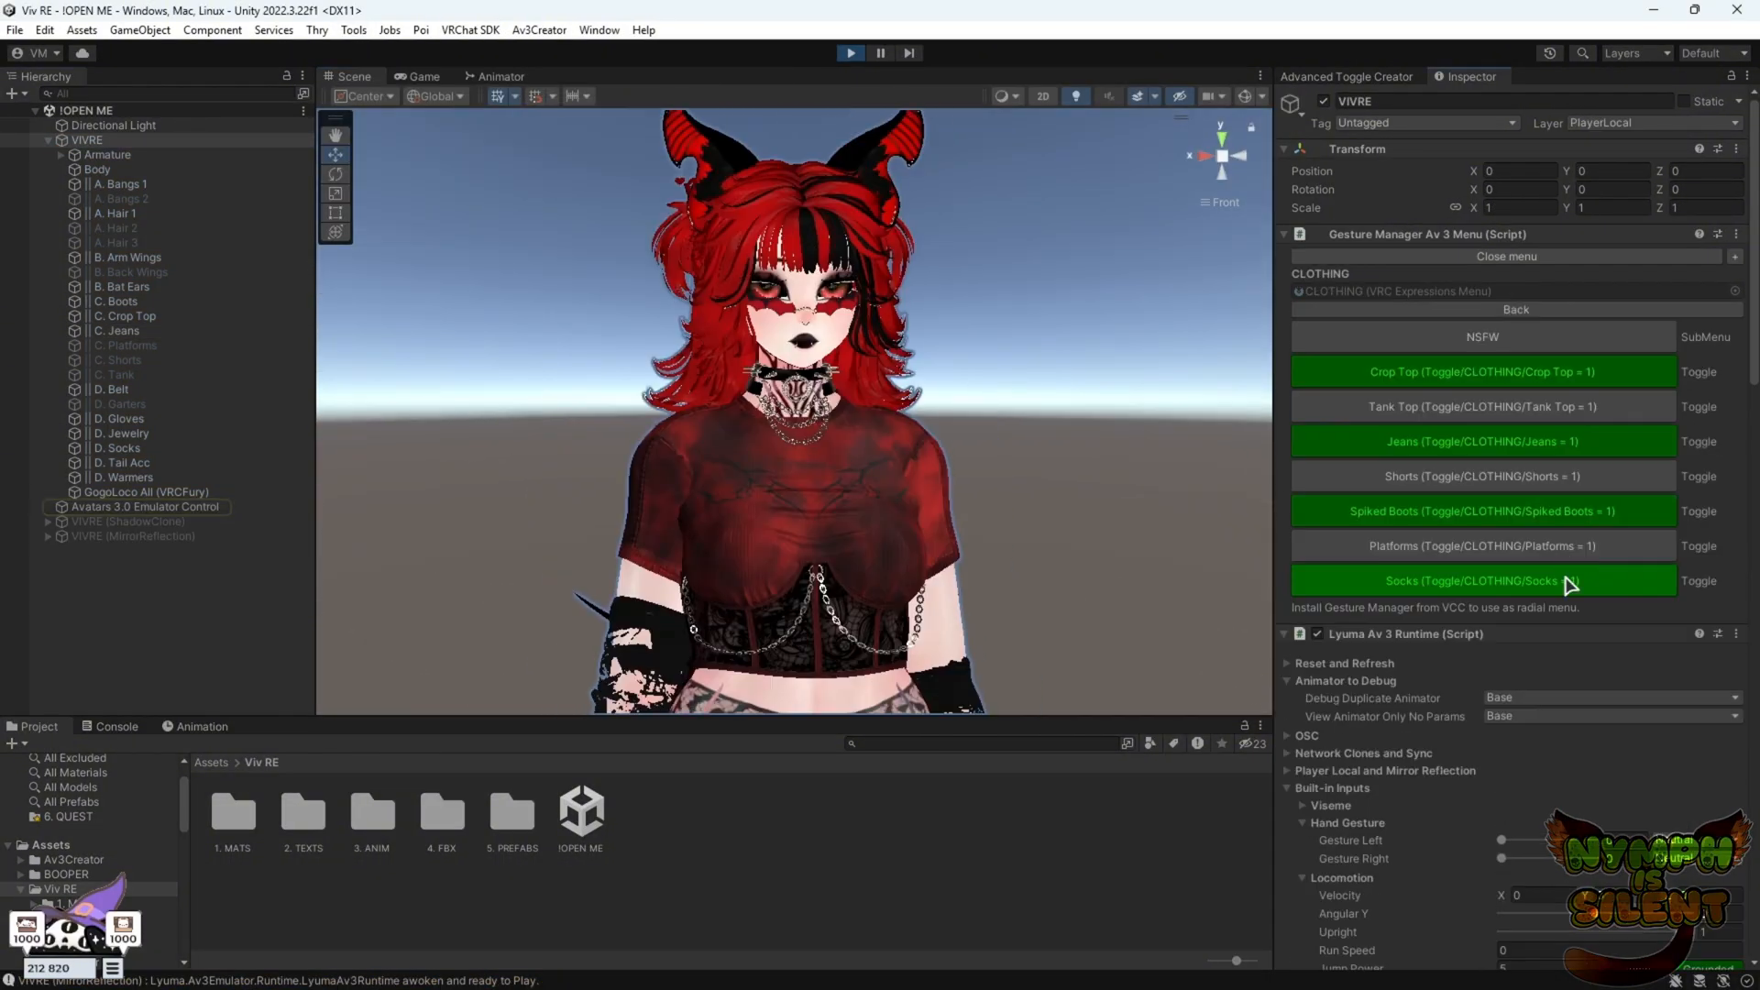
pyautogui.click(1440, 409)
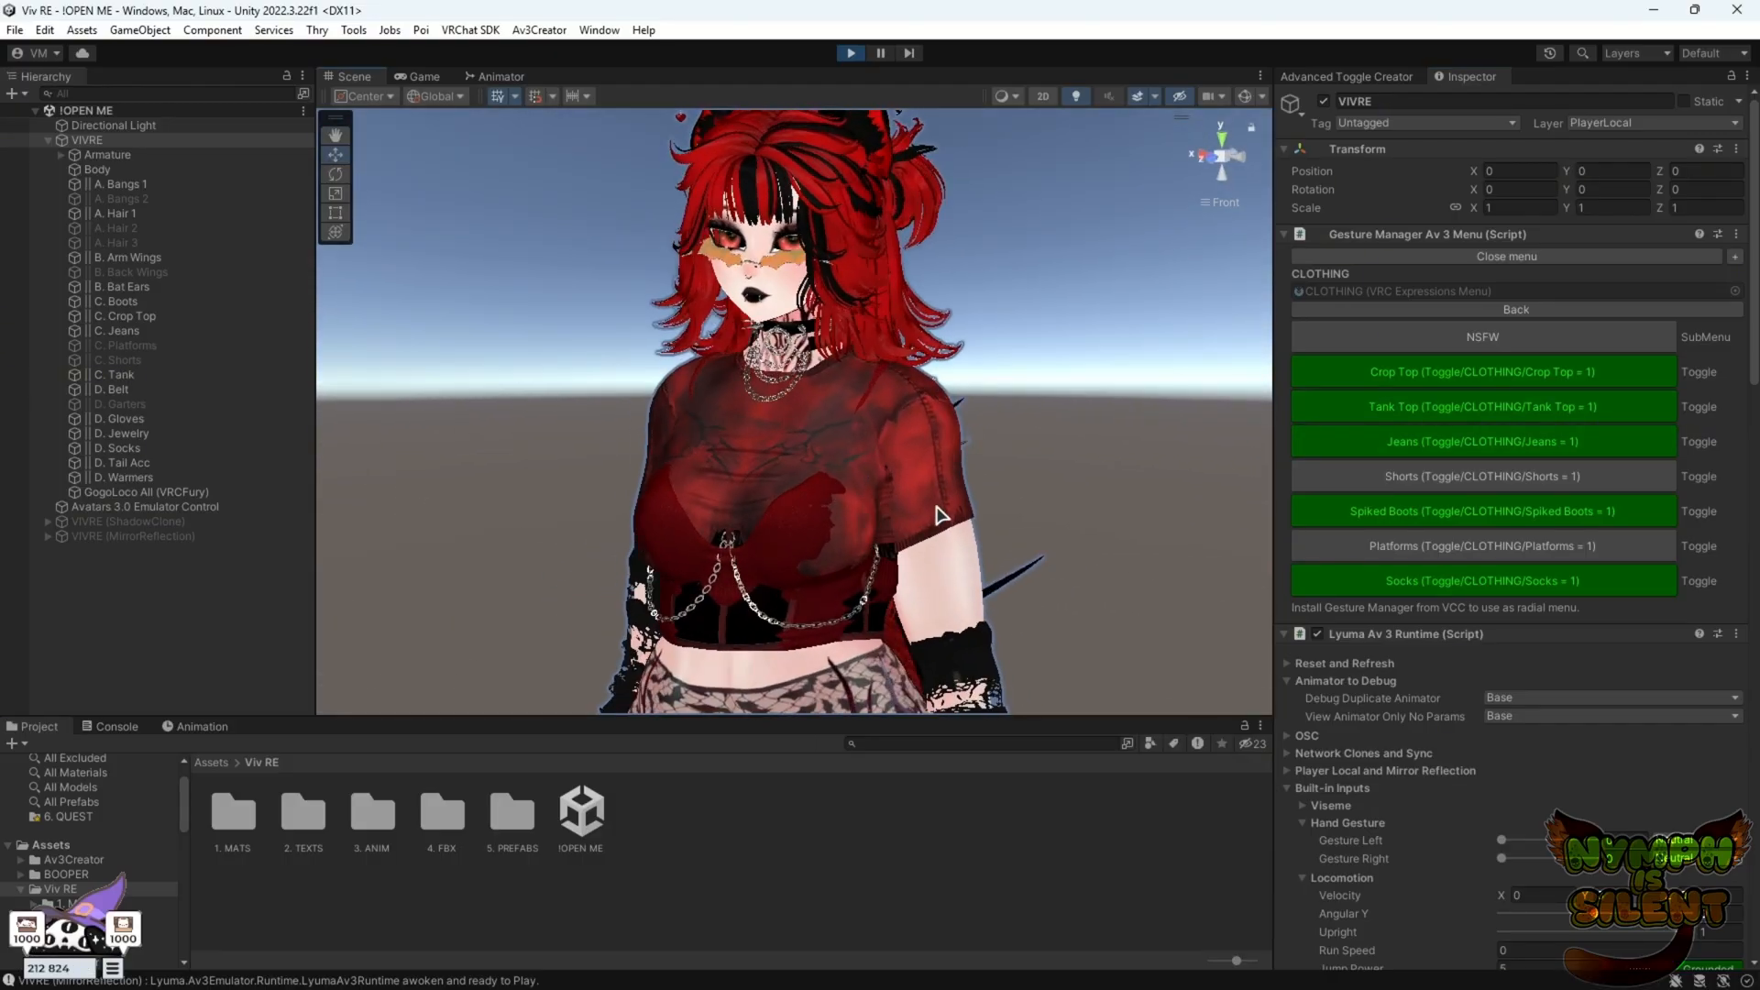
pyautogui.click(1486, 378)
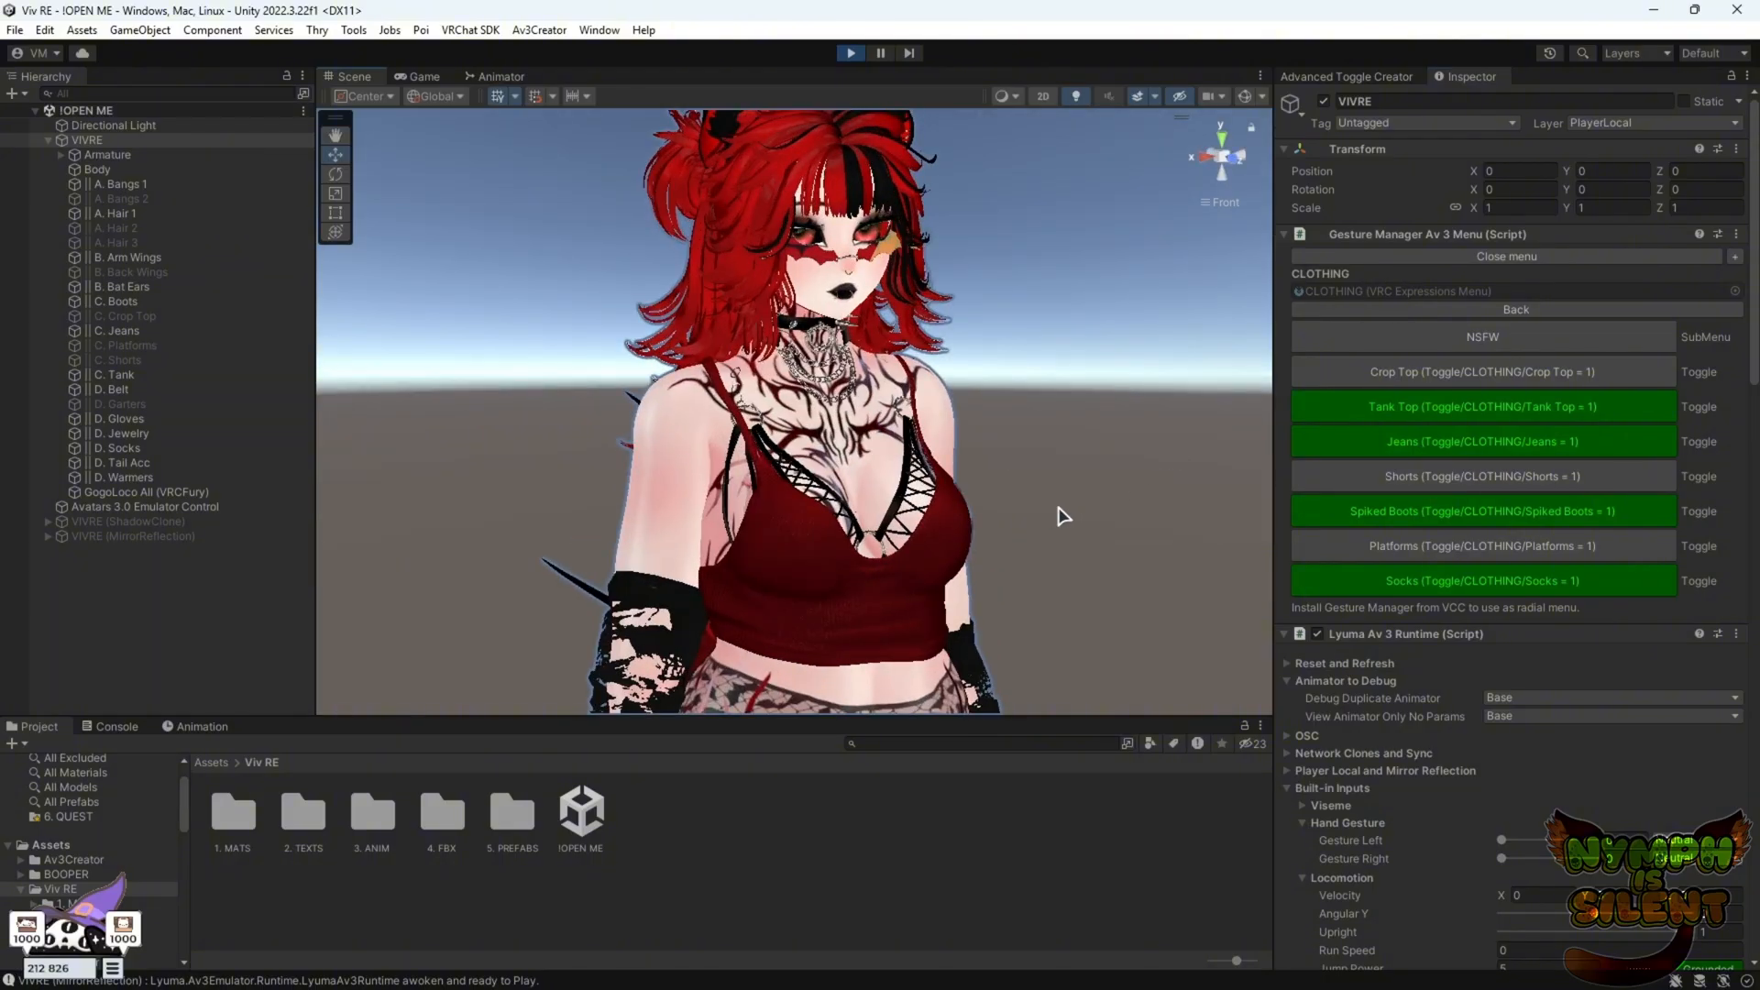
pyautogui.click(1433, 372)
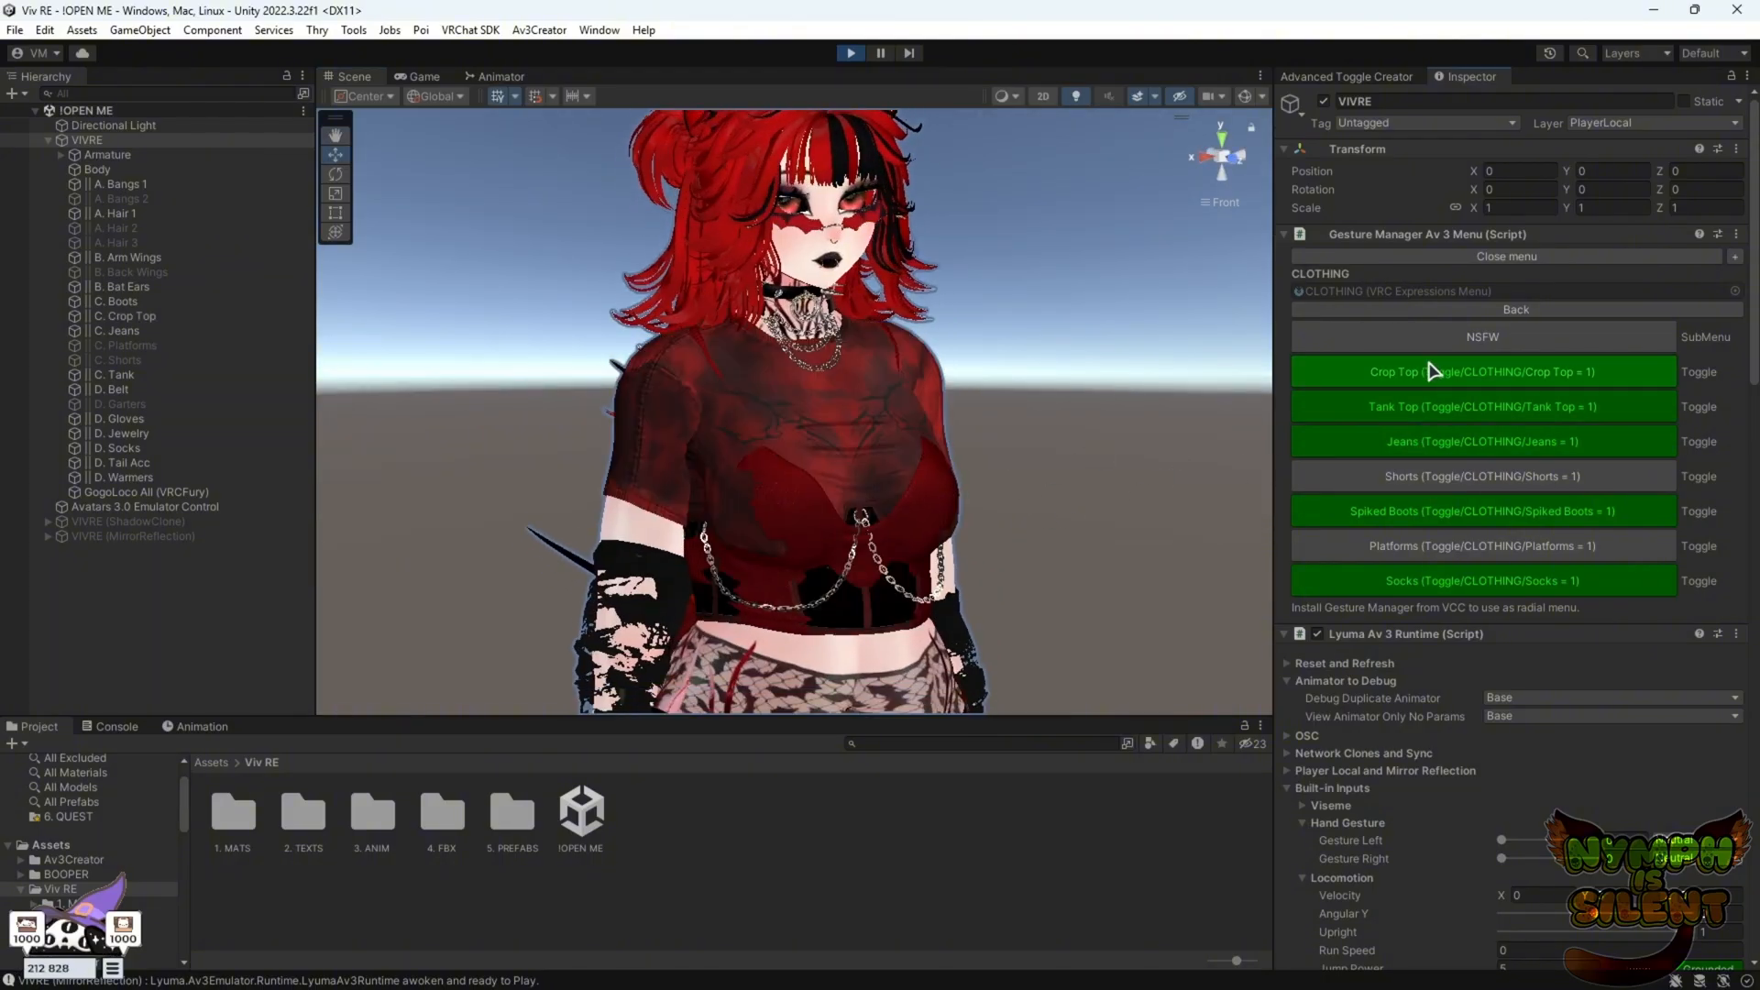
pyautogui.click(1467, 407)
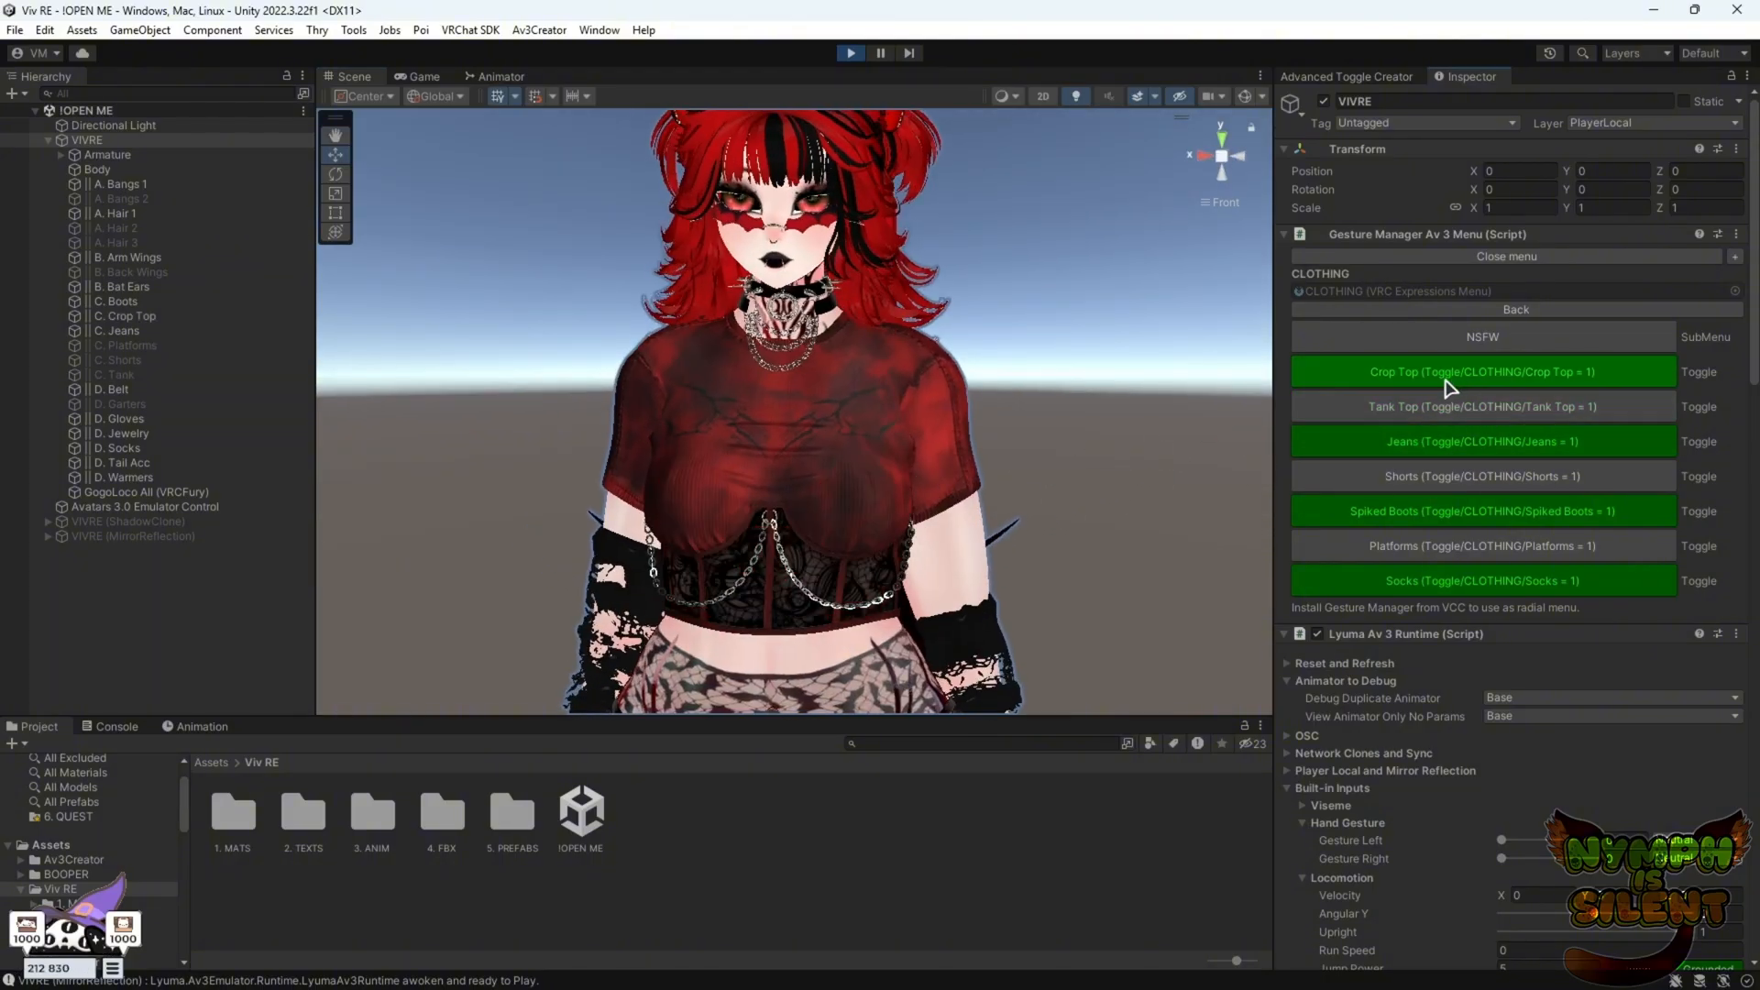
pyautogui.keyDown('alt'); pyautogui.moveTo(603, 303); pyautogui.dragTo(639, 413); pyautogui.keyUp('alt')
pyautogui.scroll(3, 900, 377)
pyautogui.keyDown('alt'); pyautogui.moveTo(900, 377); pyautogui.dragTo(994, 733); pyautogui.keyUp('alt')
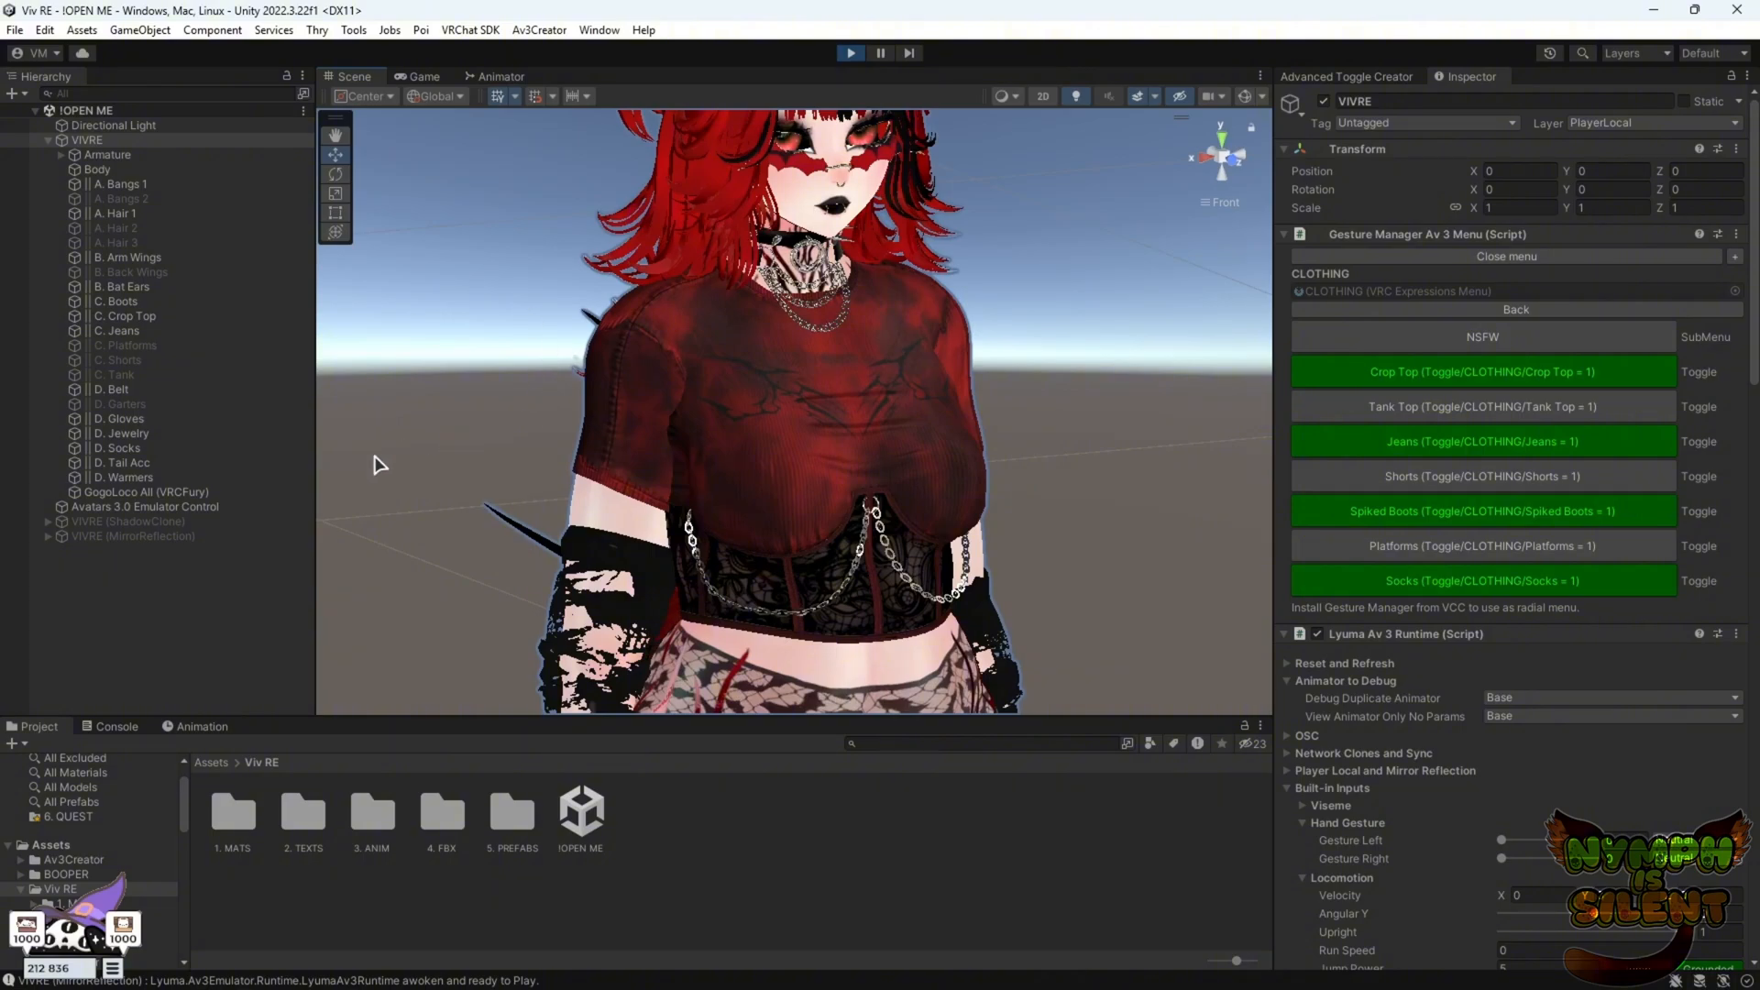
pyautogui.scroll(-5, 852, 481)
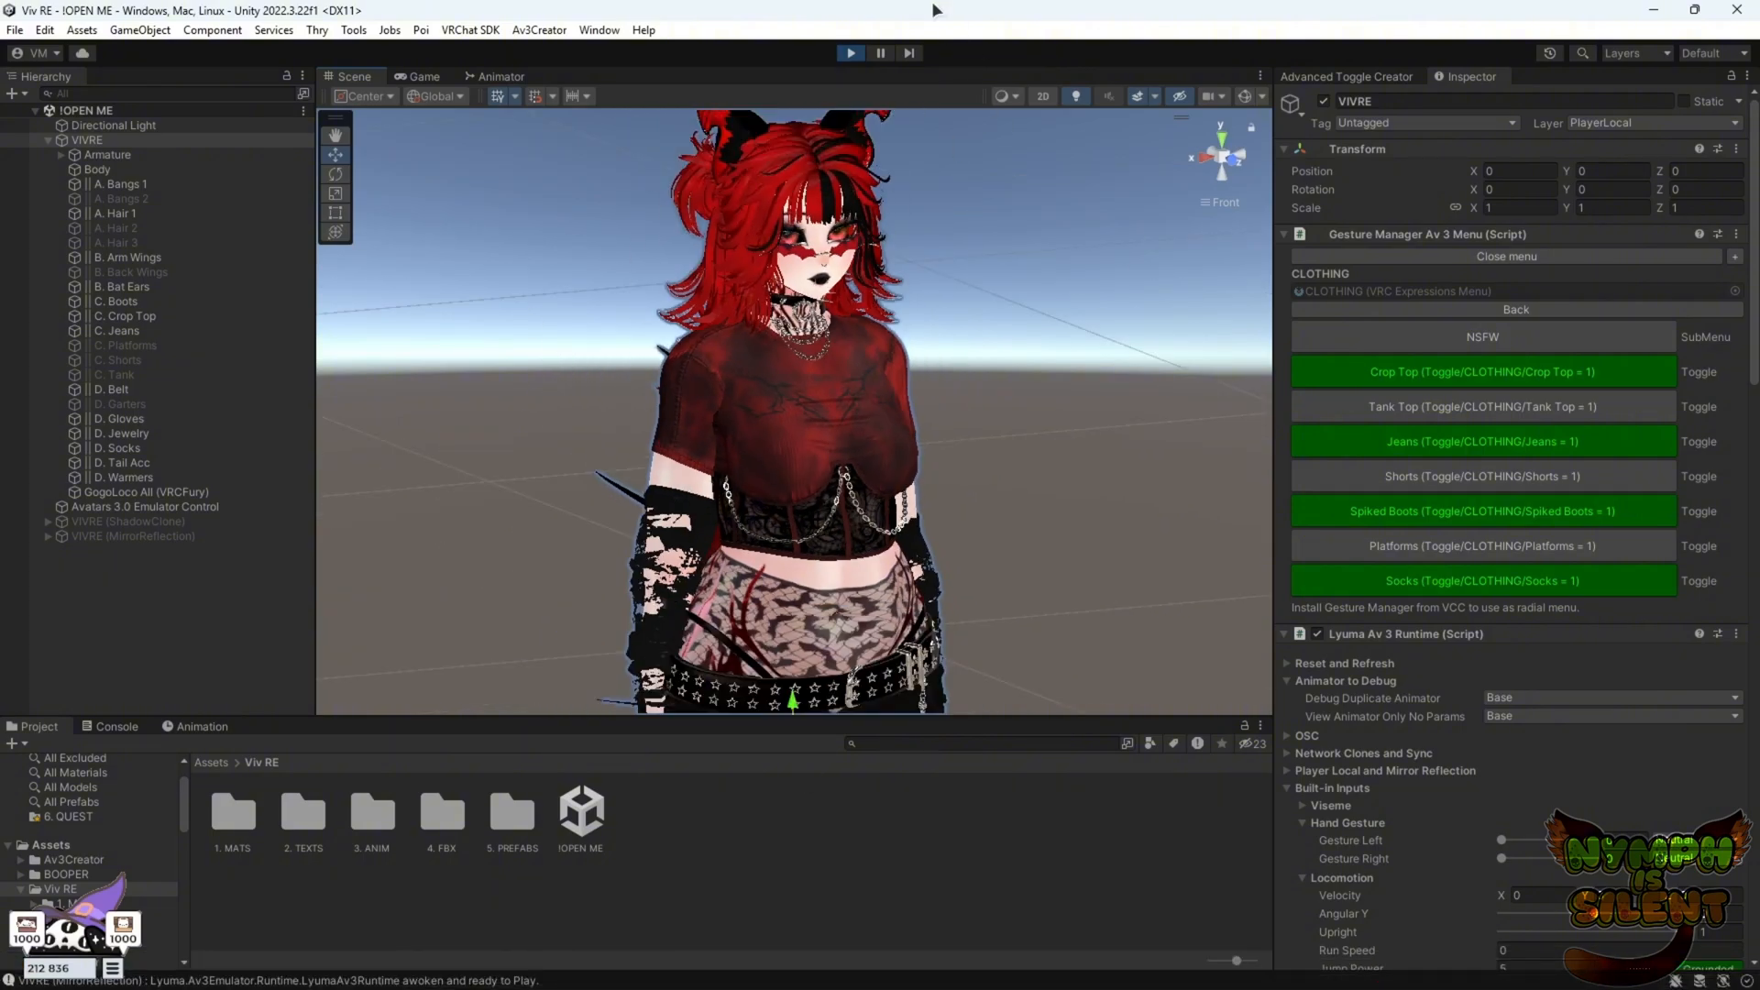
# Exit play mode and open the Av3Toggle: Crop Top layer of the FX controller in the Animator
pyautogui.click(852, 52)
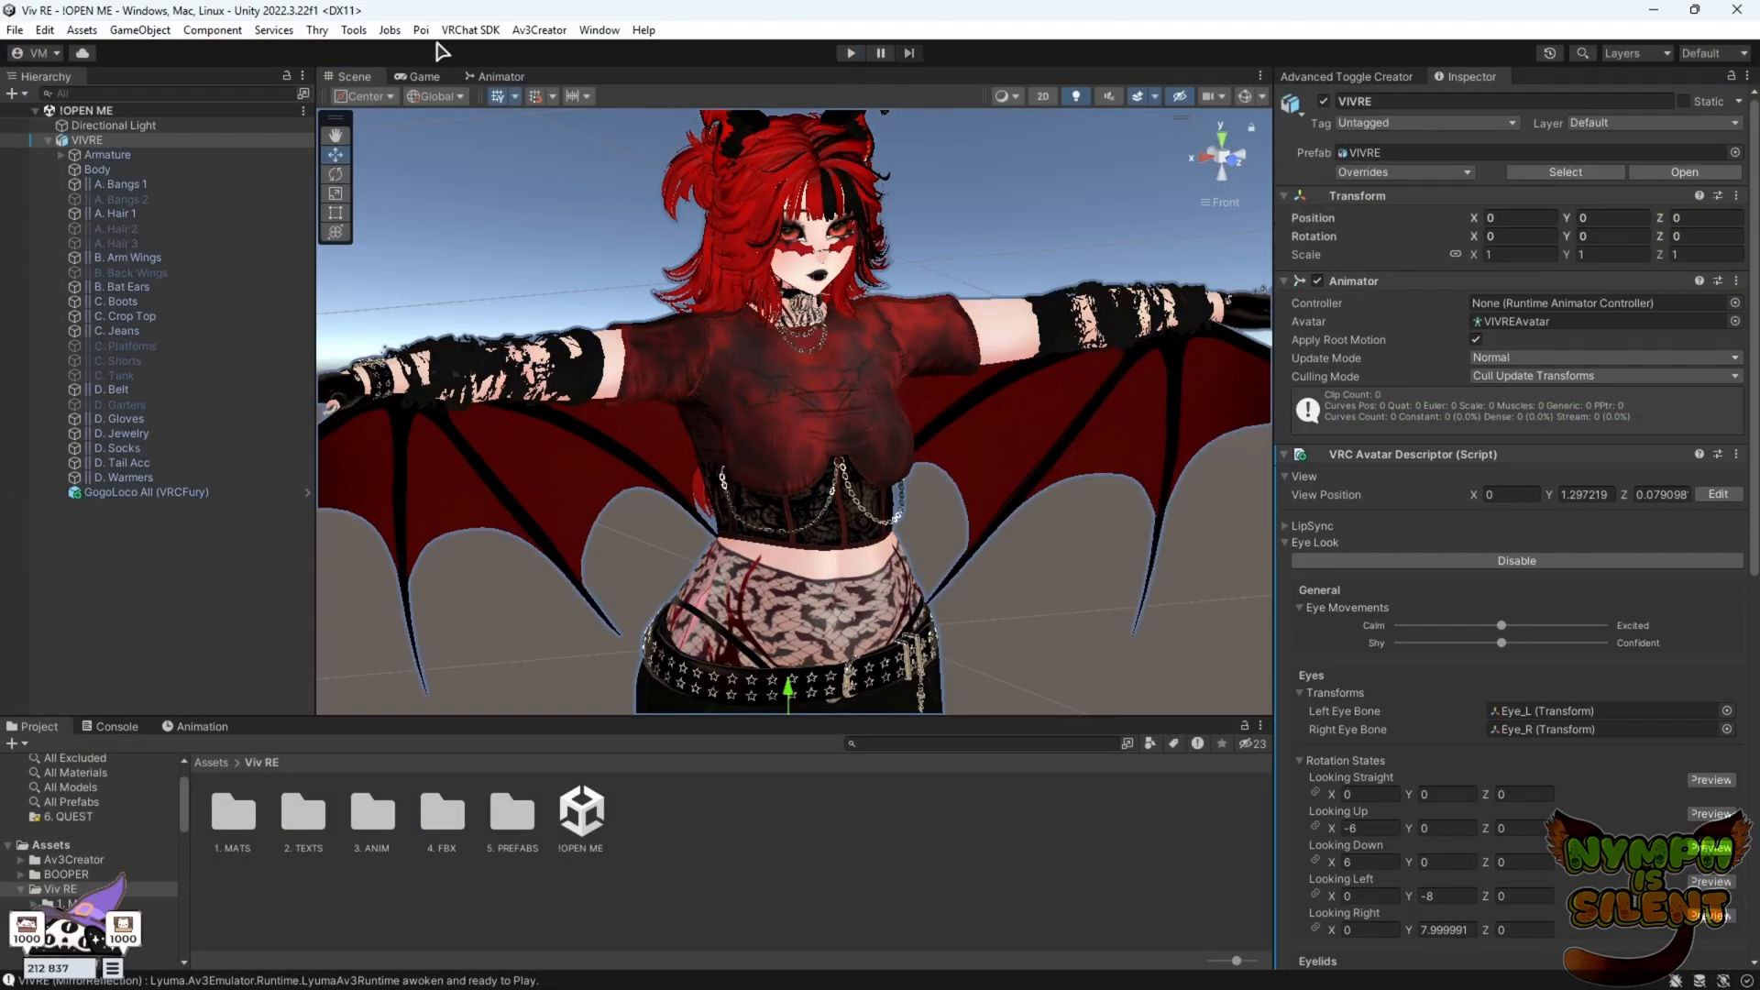
pyautogui.click(49, 141)
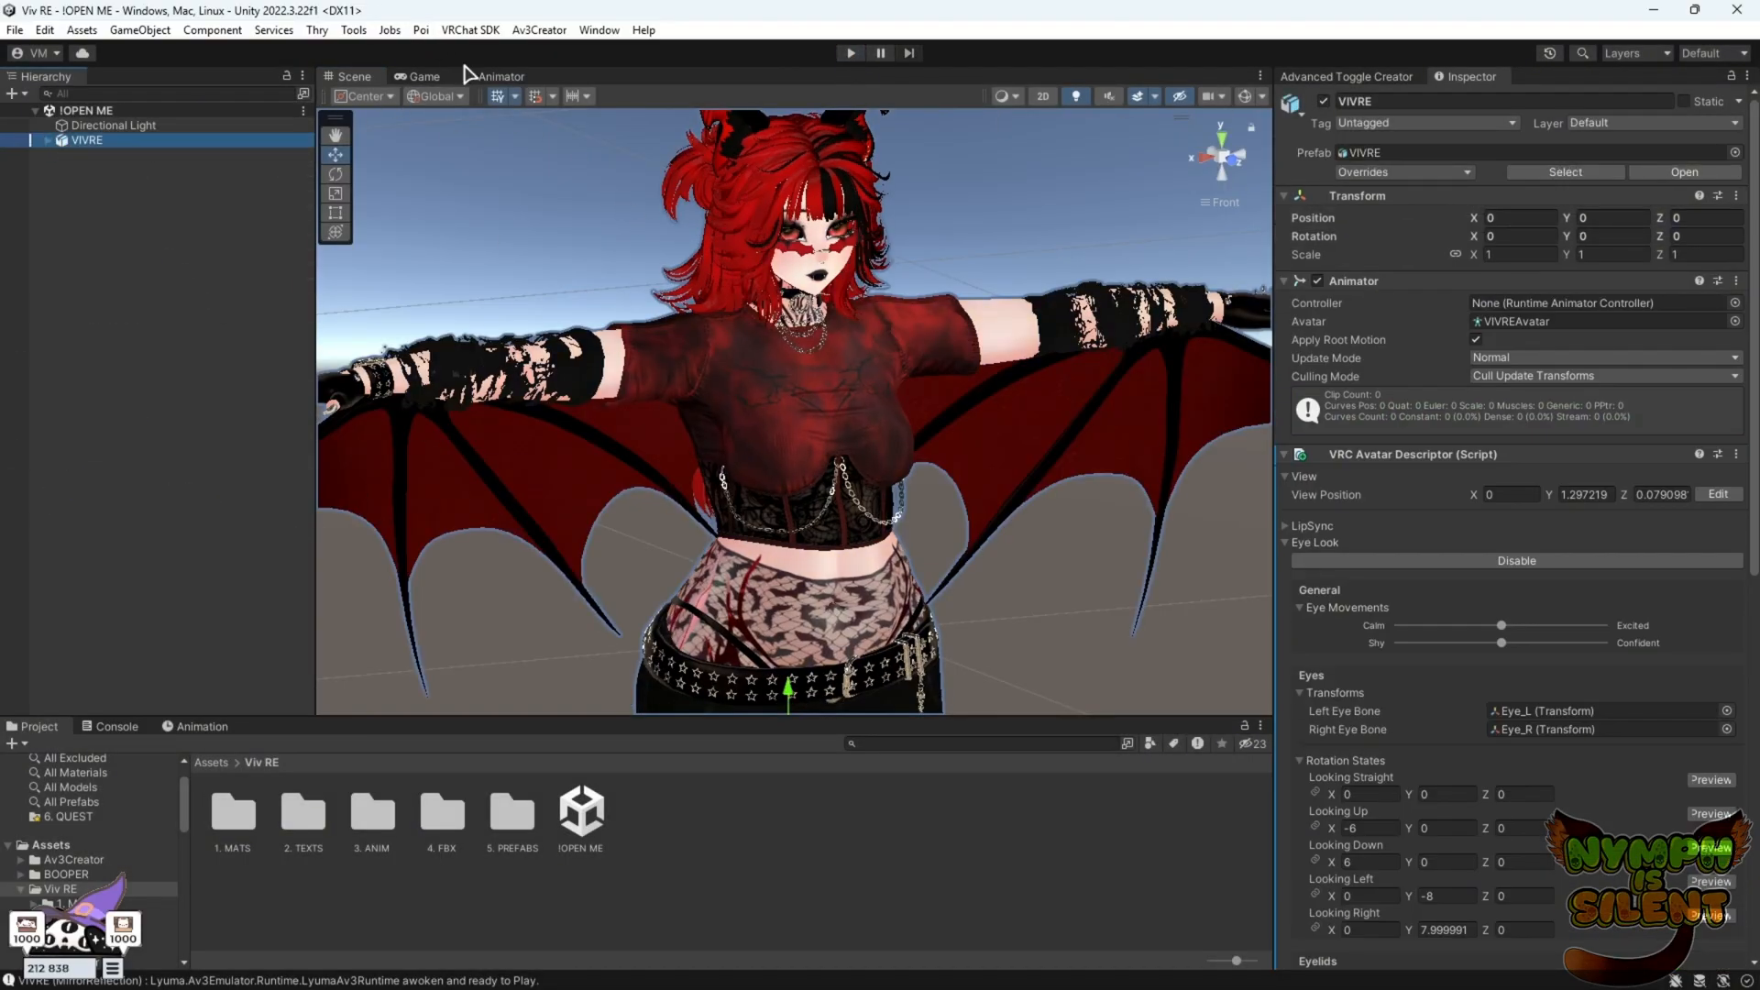
pyautogui.click(495, 77)
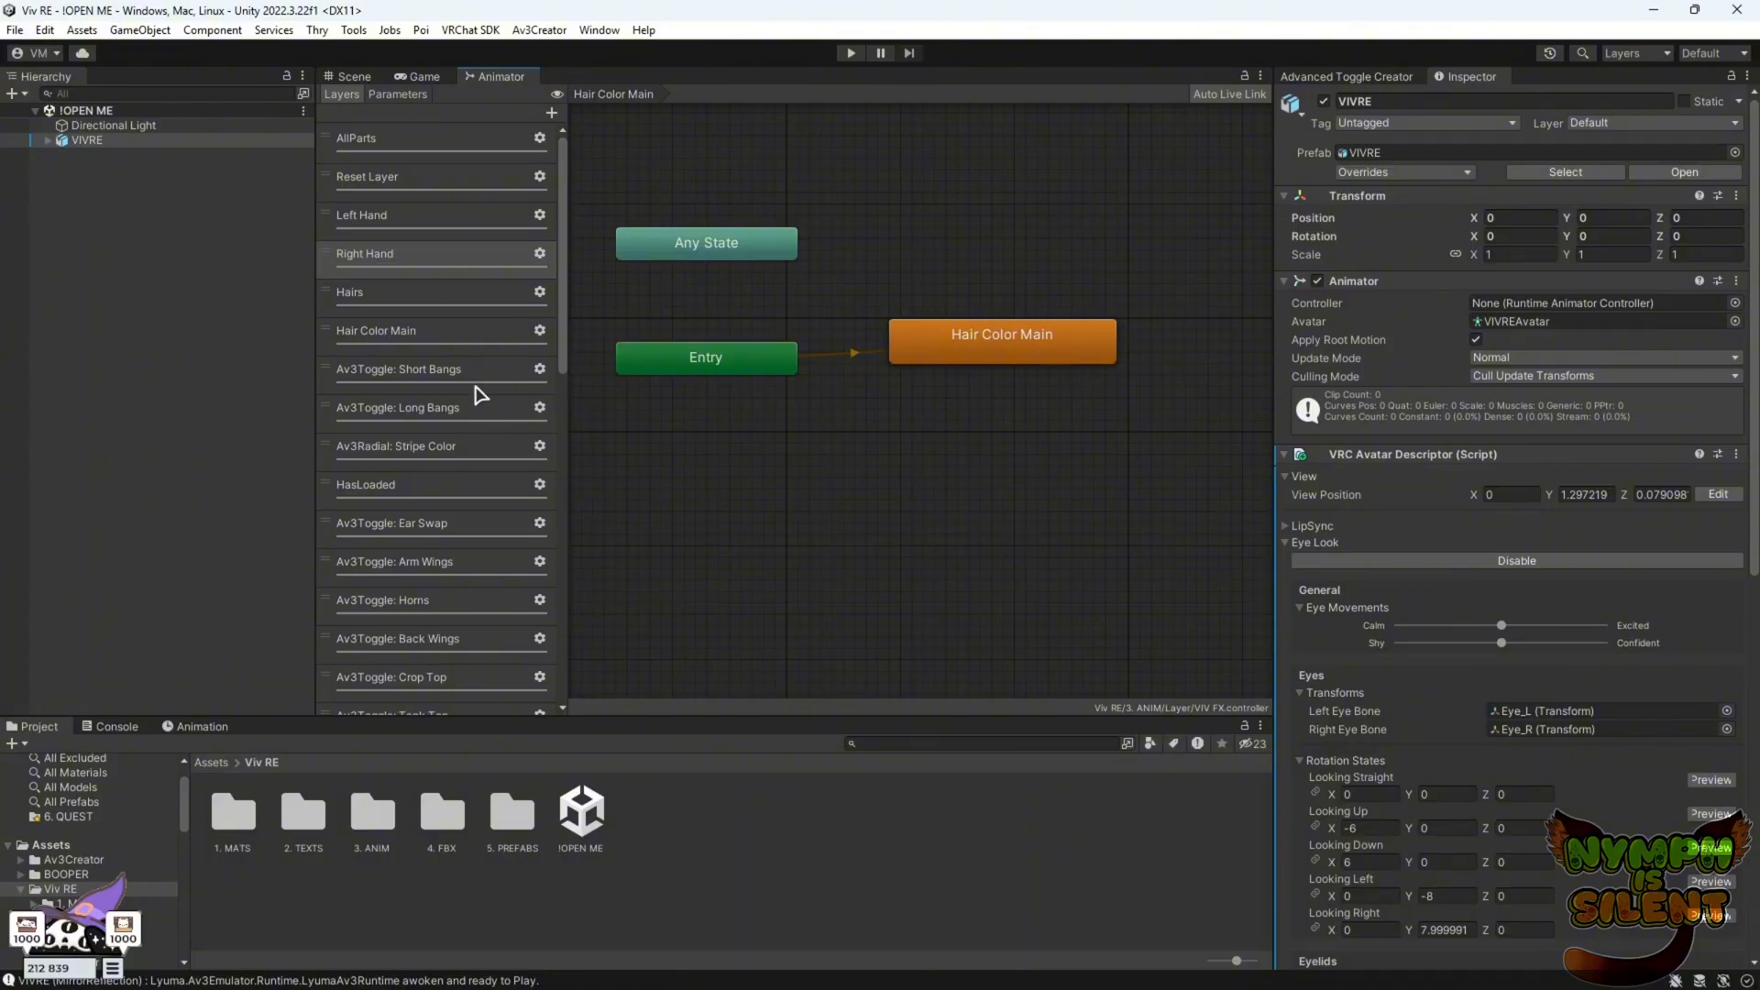
pyautogui.scroll(-3, 476, 517)
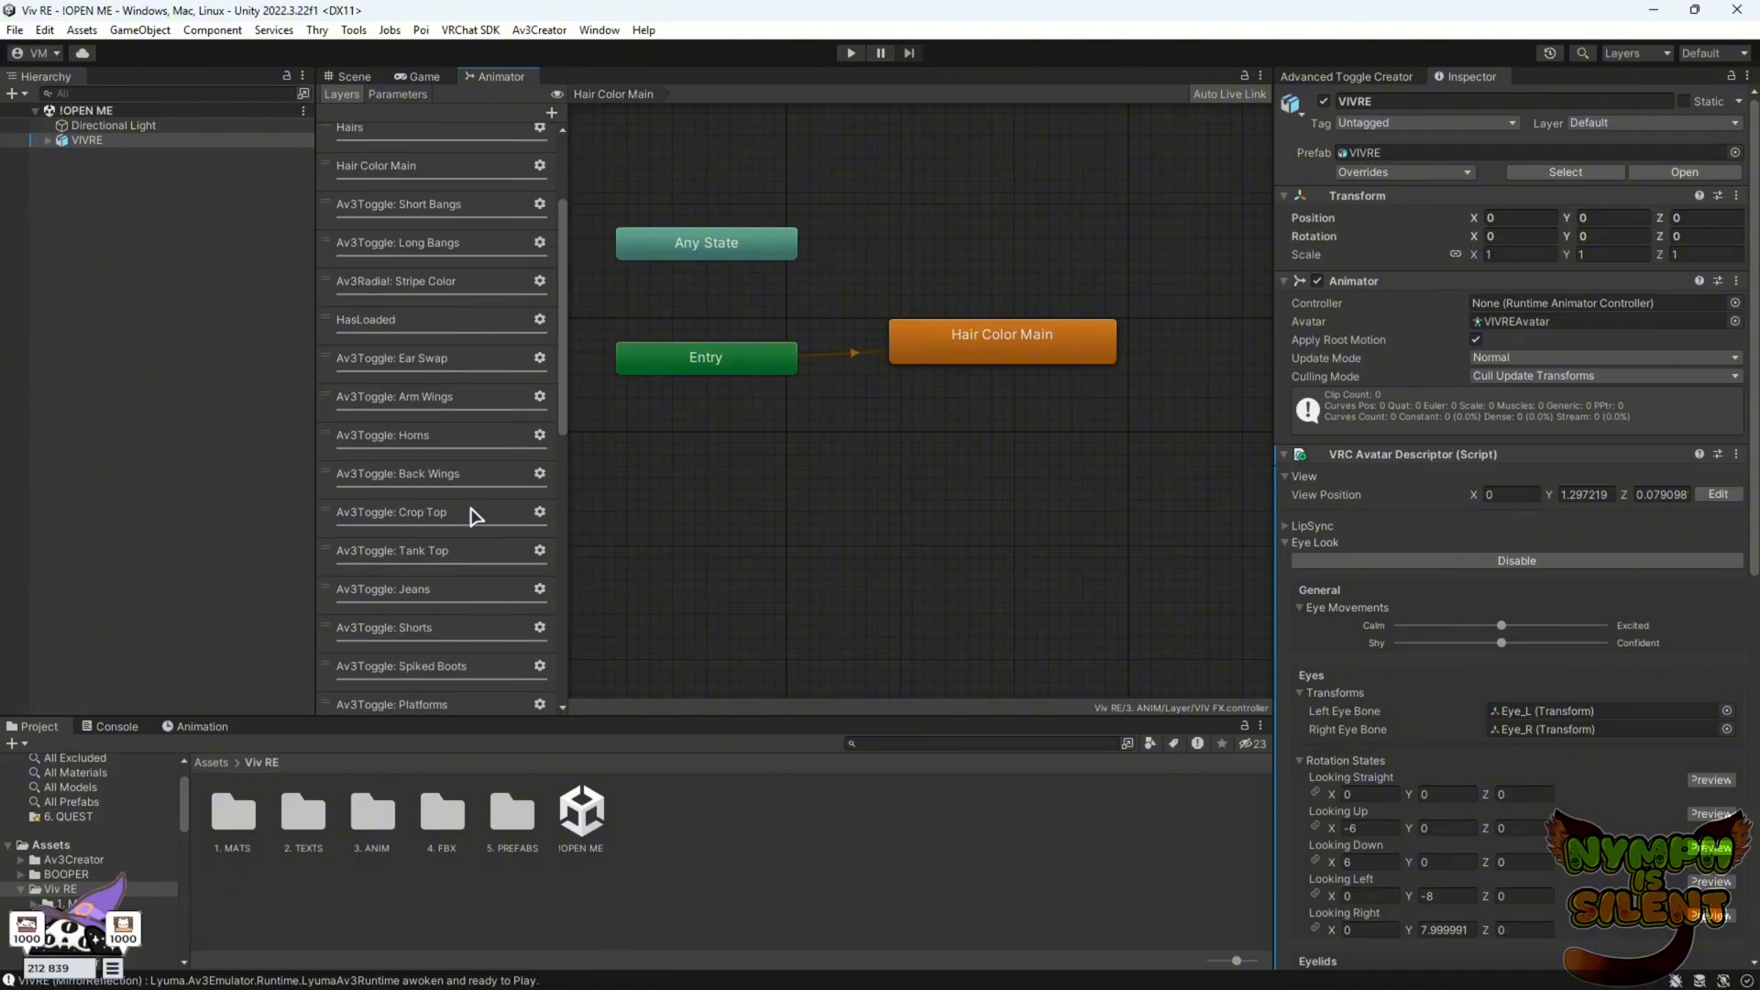
pyautogui.scroll(-3, 447, 480)
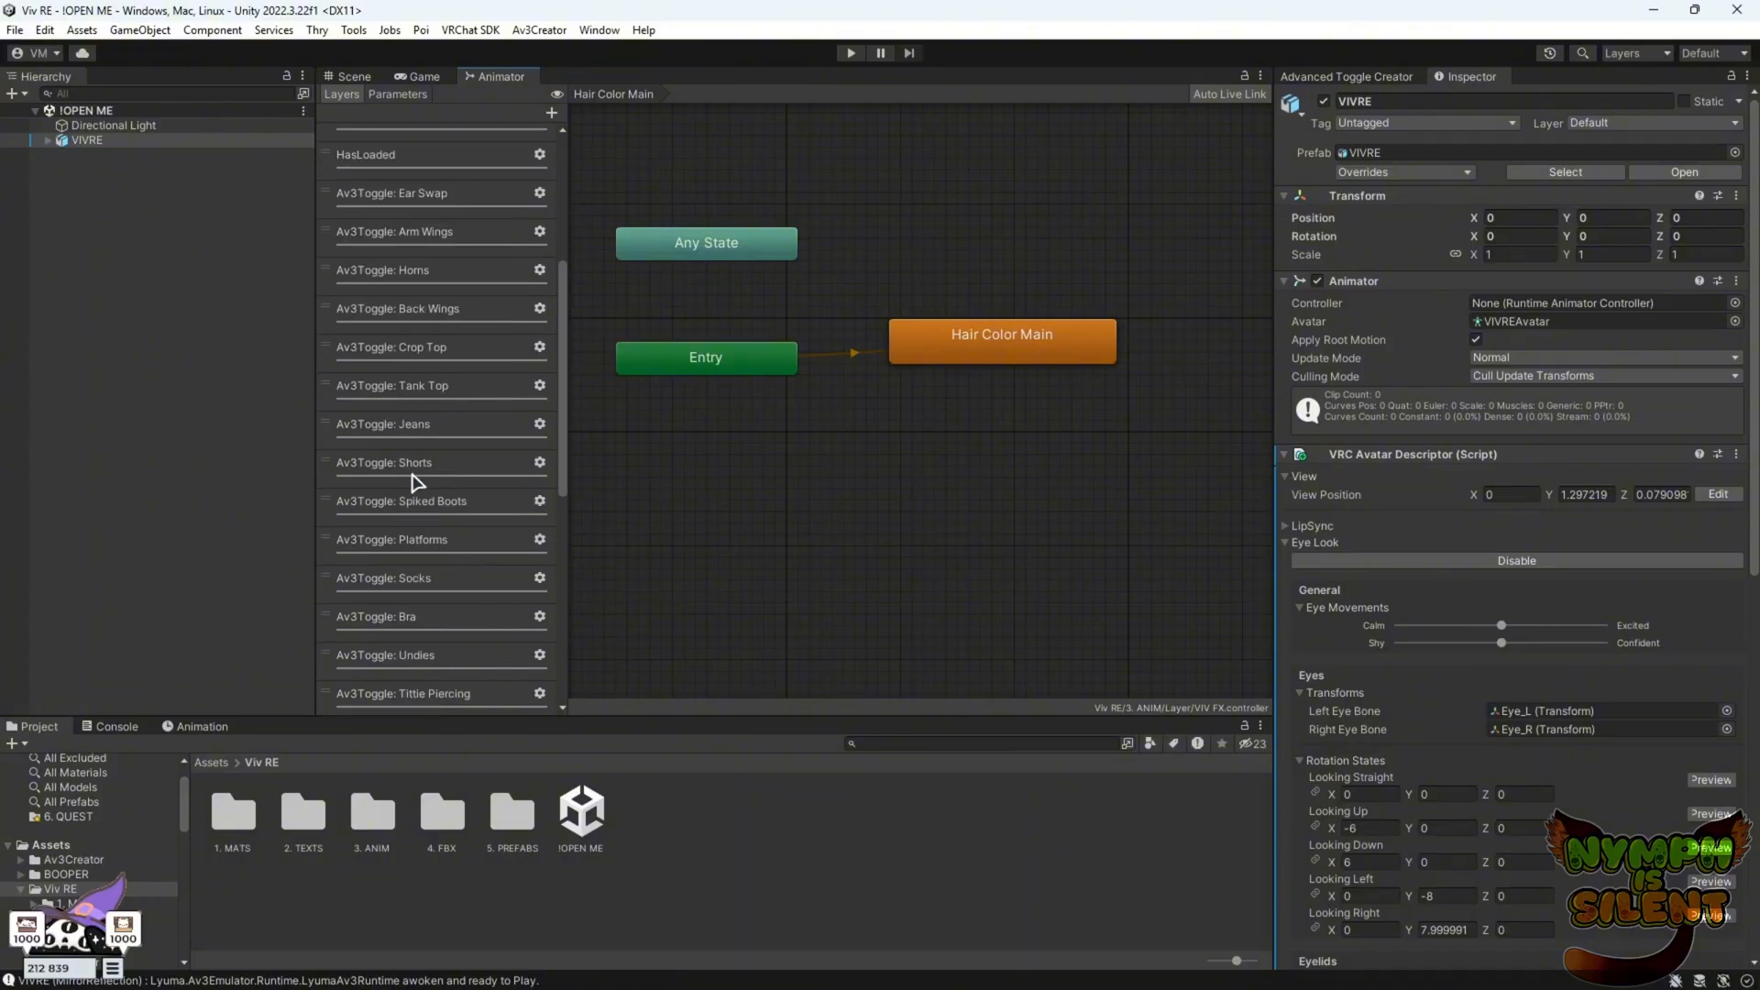
pyautogui.click(461, 389)
pyautogui.scroll(3, 1036, 435)
pyautogui.moveTo(1046, 435); pyautogui.dragTo(920, 535, button='middle')
pyautogui.click(474, 360)
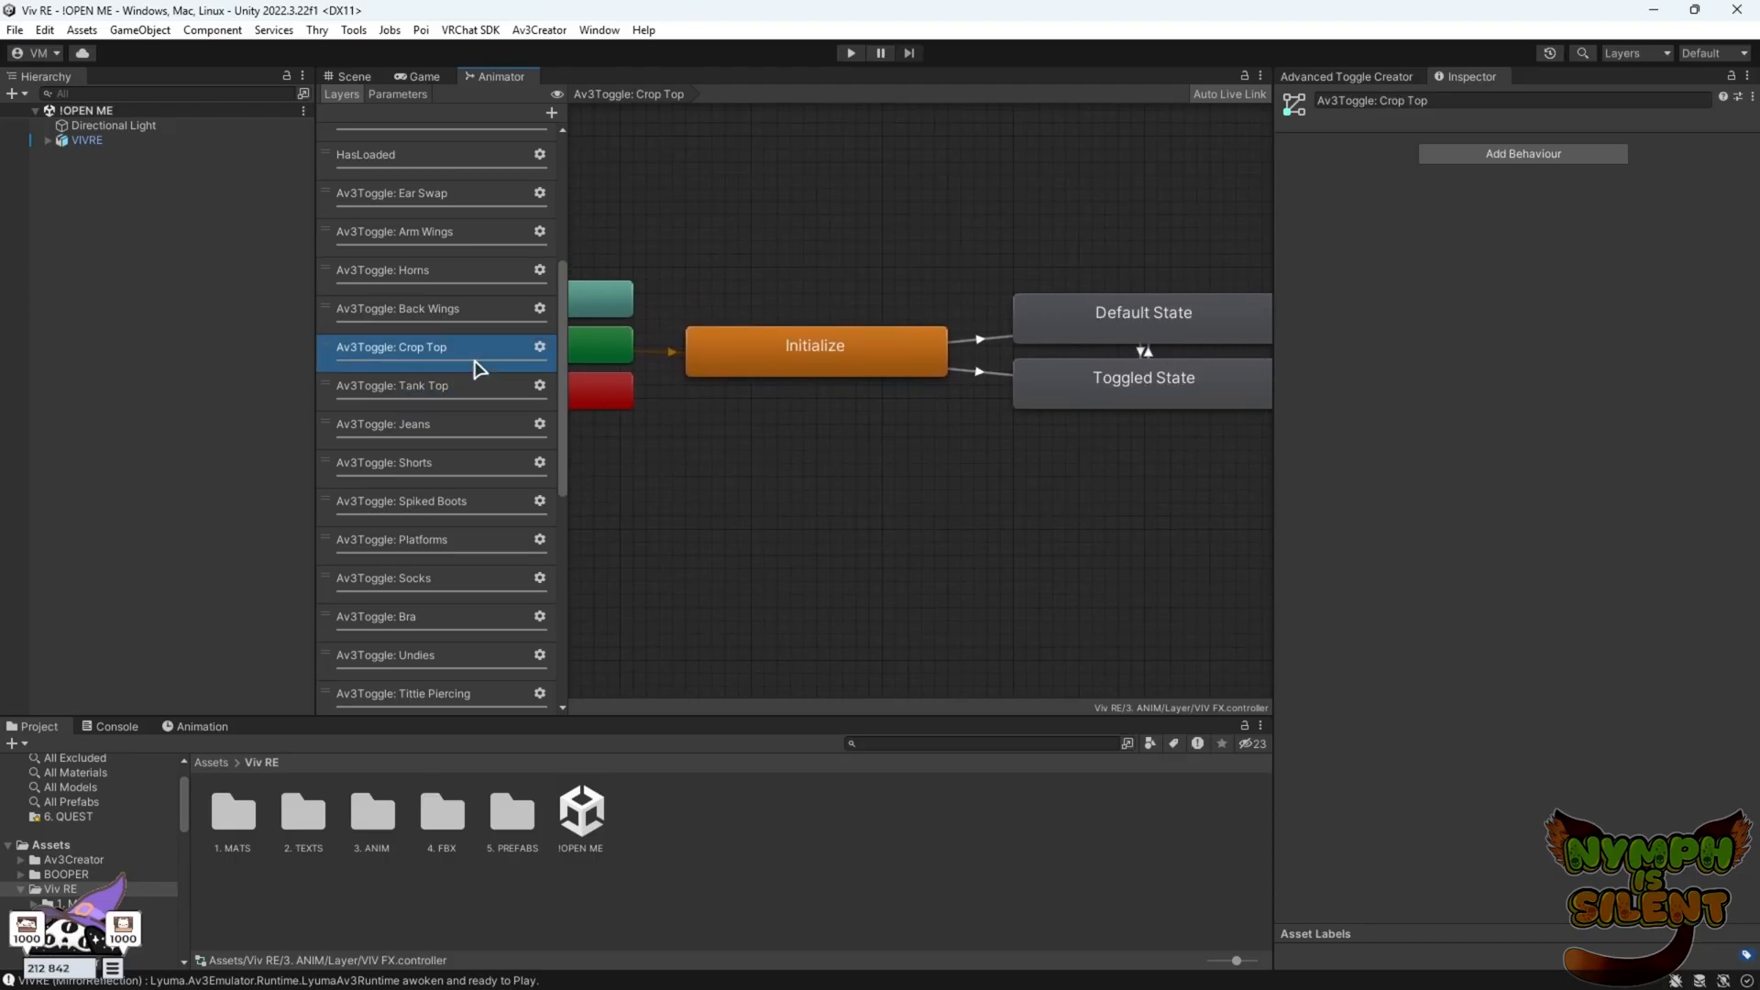
pyautogui.click(469, 401)
pyautogui.click(475, 350)
pyautogui.scroll(-3, 1093, 420)
pyautogui.scroll(2, 988, 410)
pyautogui.click(412, 350)
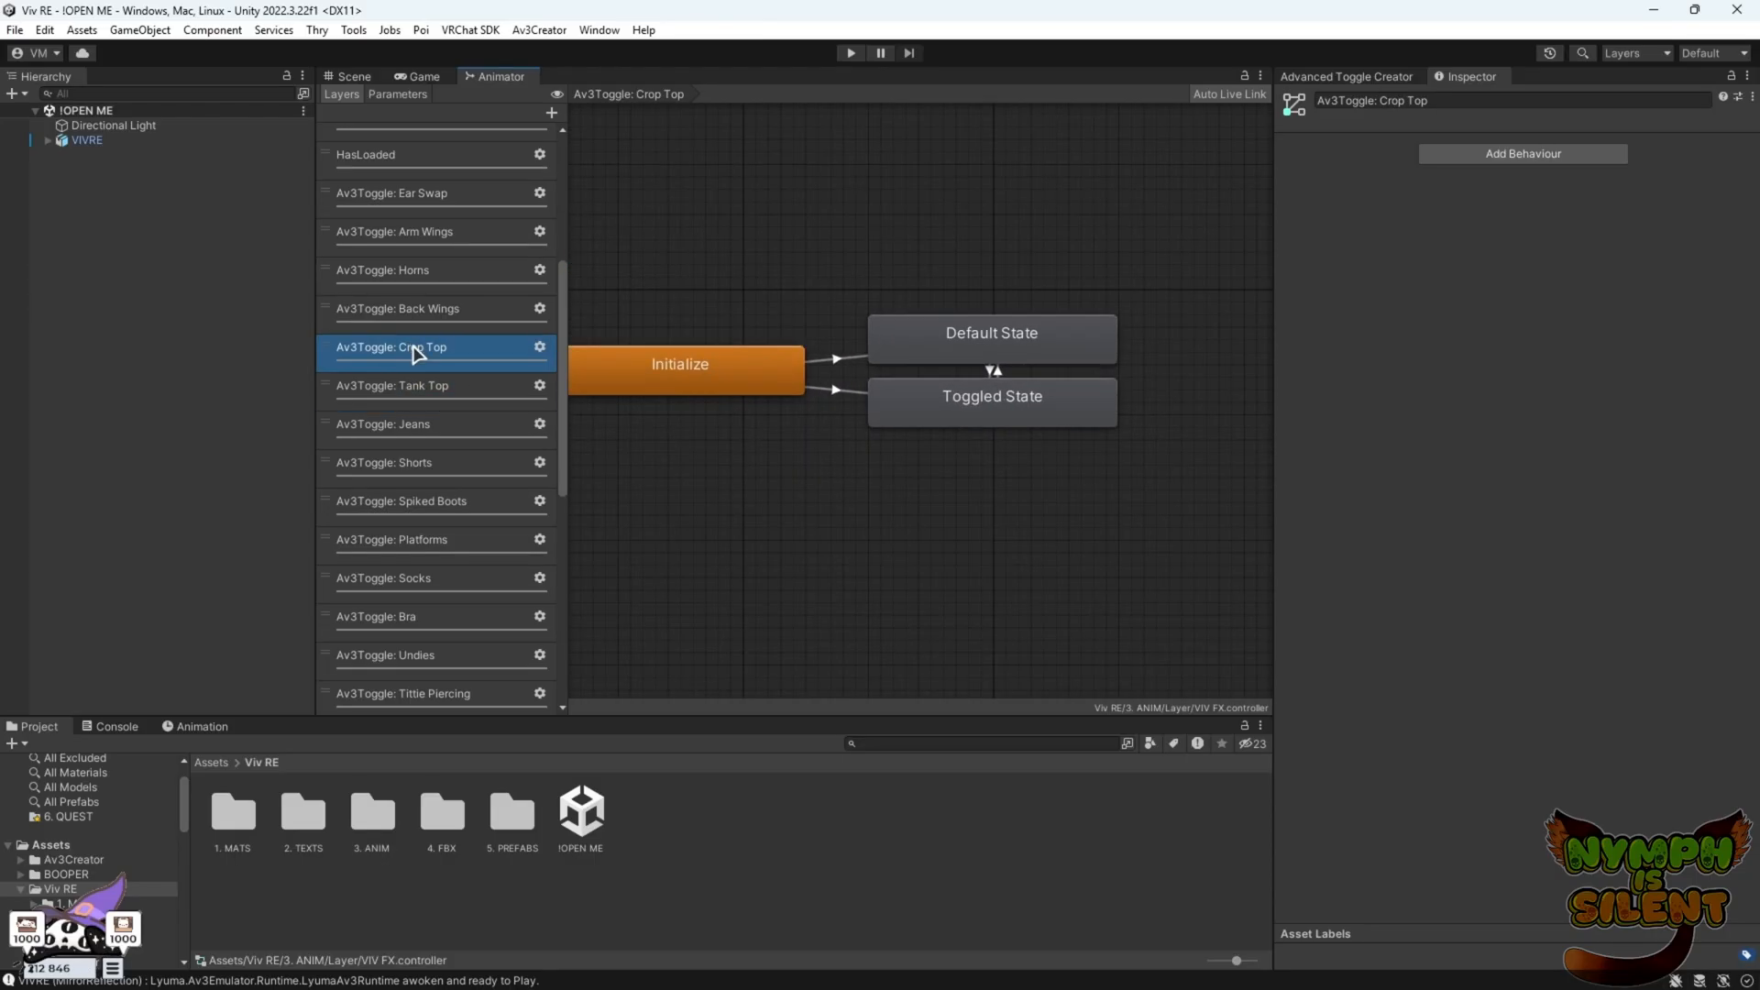
# Add a VRC Avatar Parameter Driver to the Crop Top Toggled State that sets Toggle/CLOTHING/Tank Top off
pyautogui.click(964, 405)
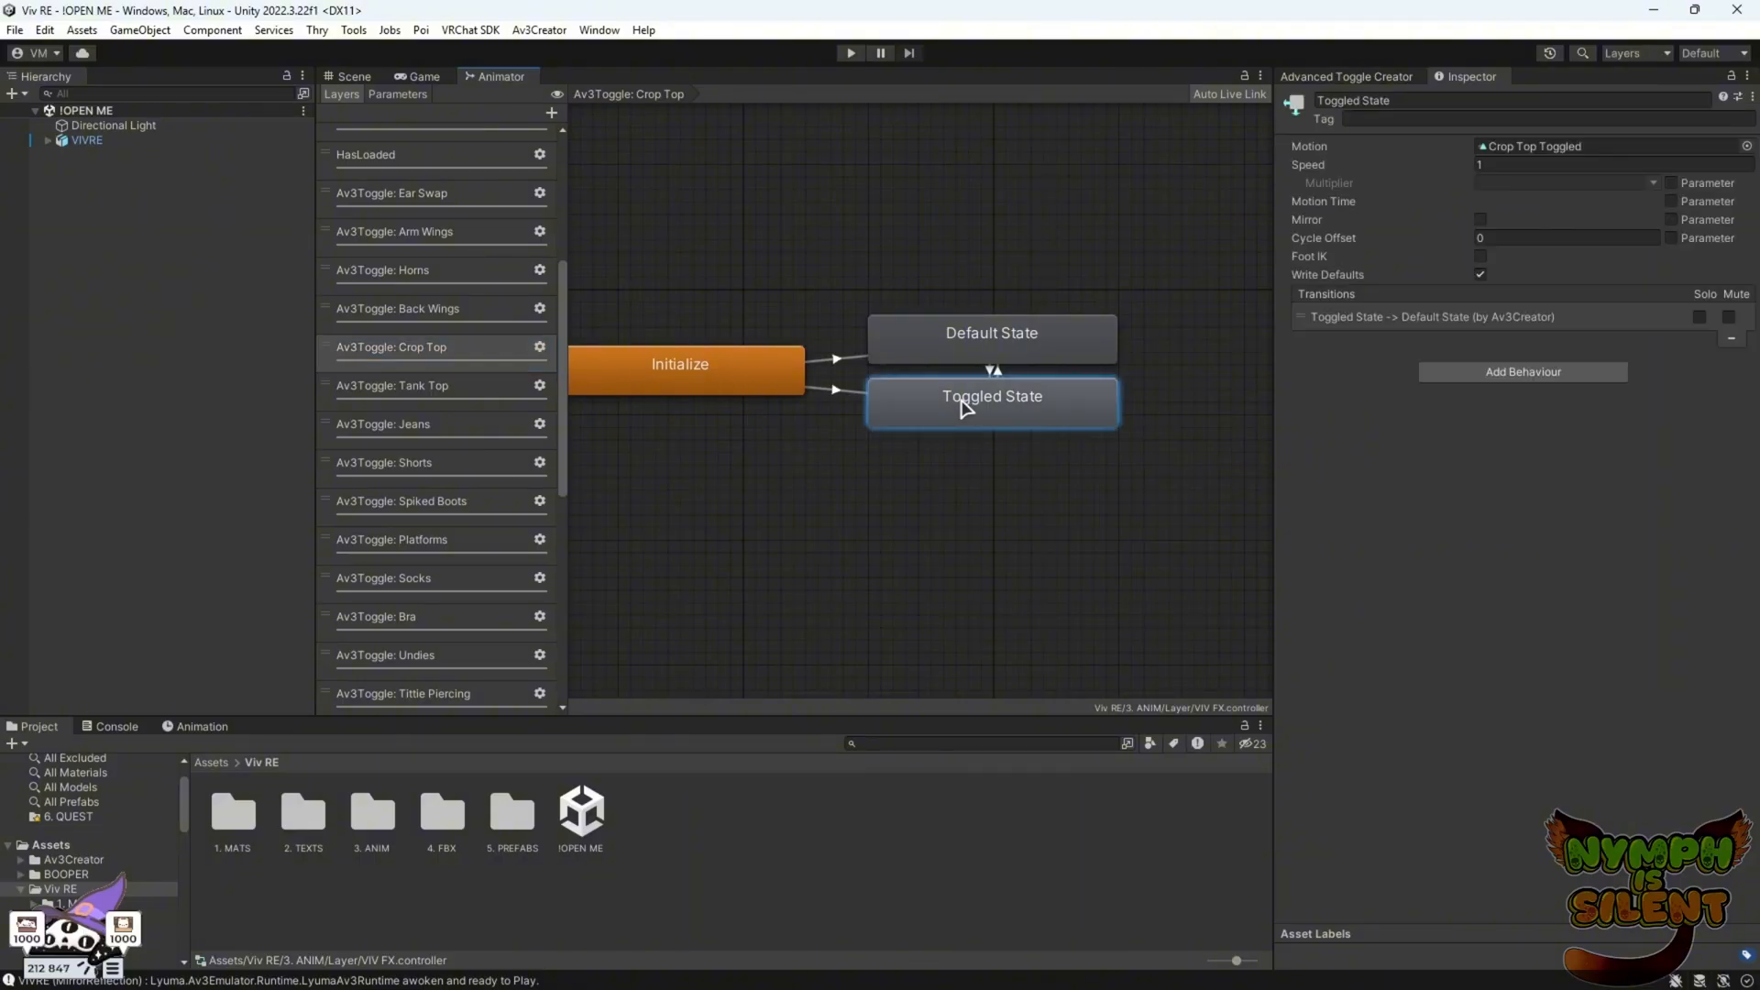
pyautogui.click(1559, 374)
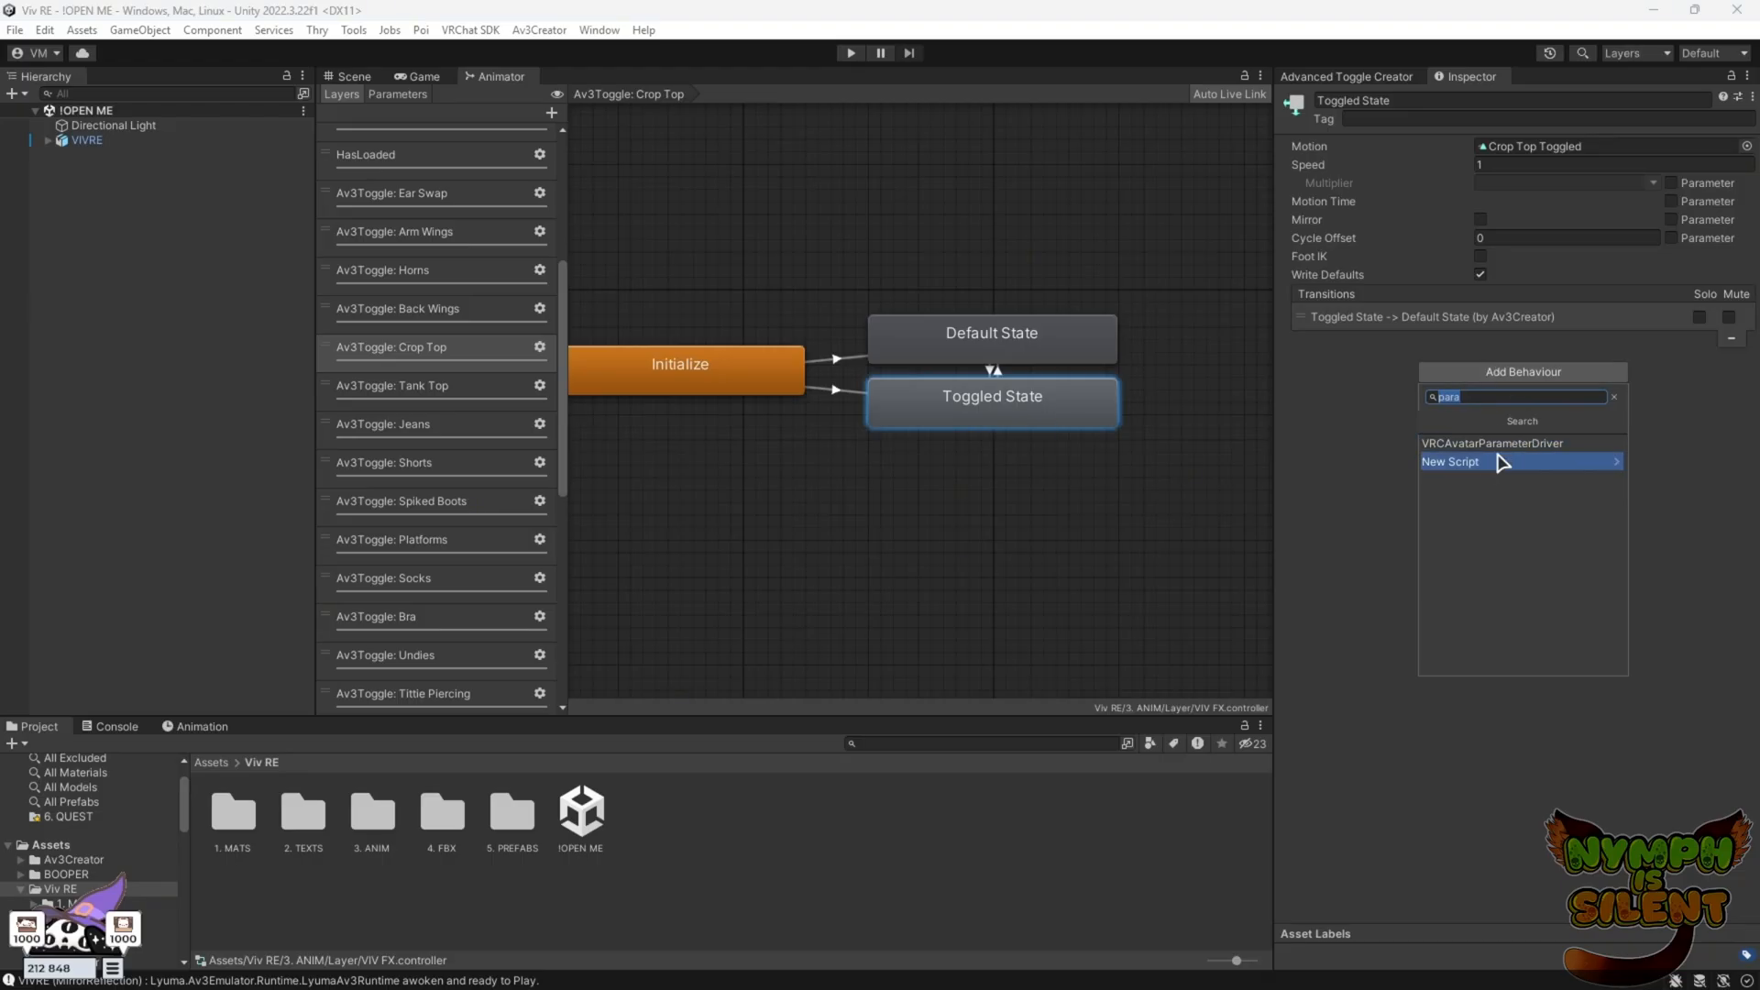
pyautogui.click(1442, 445)
pyautogui.click(1370, 517)
pyautogui.click(1529, 559)
pyautogui.moveTo(1510, 698)
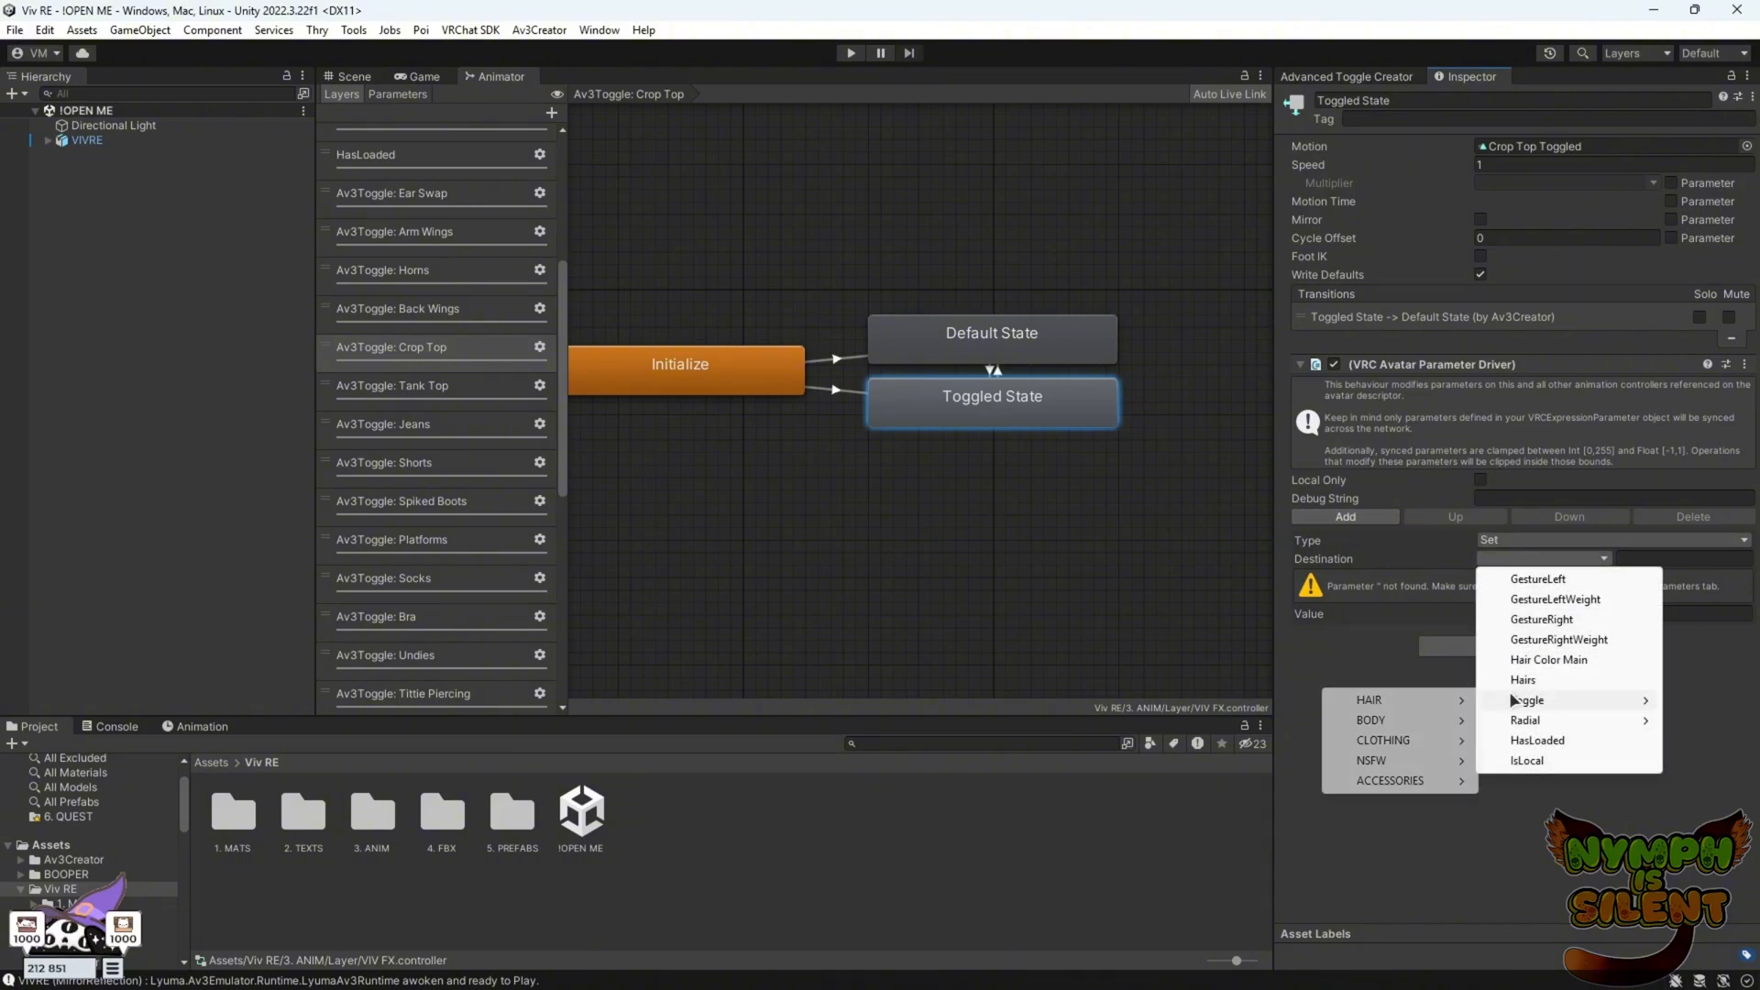
pyautogui.moveTo(1413, 738)
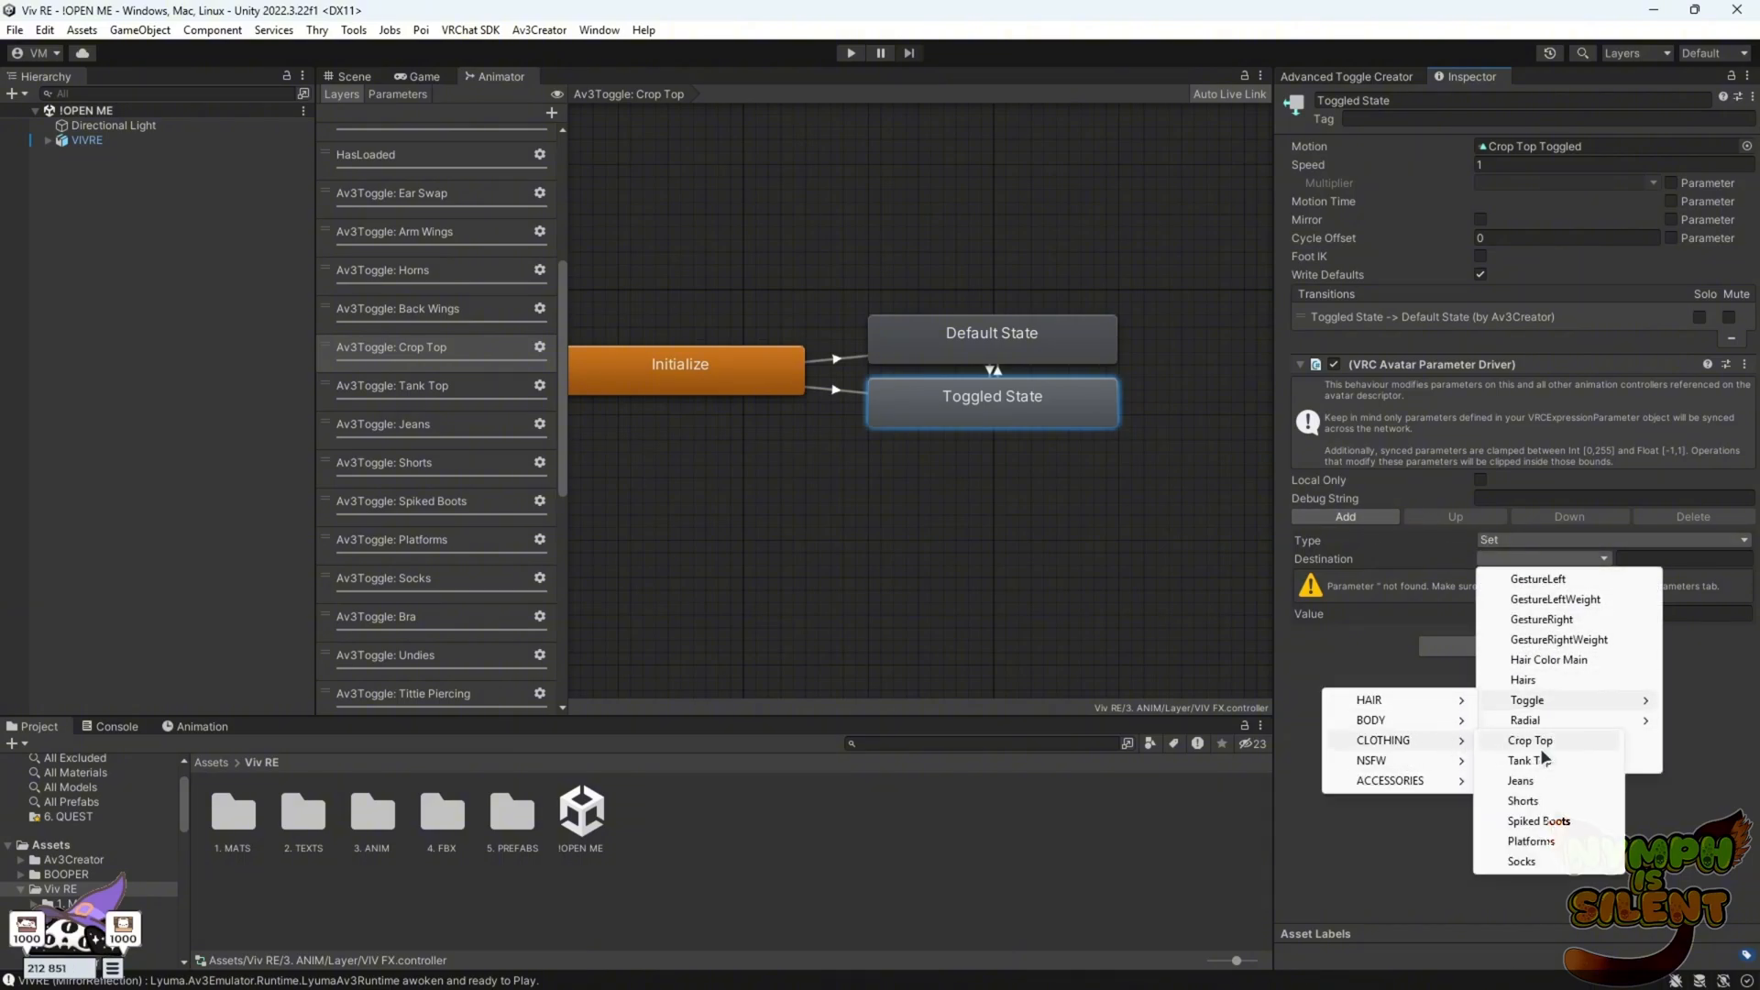
pyautogui.click(1540, 762)
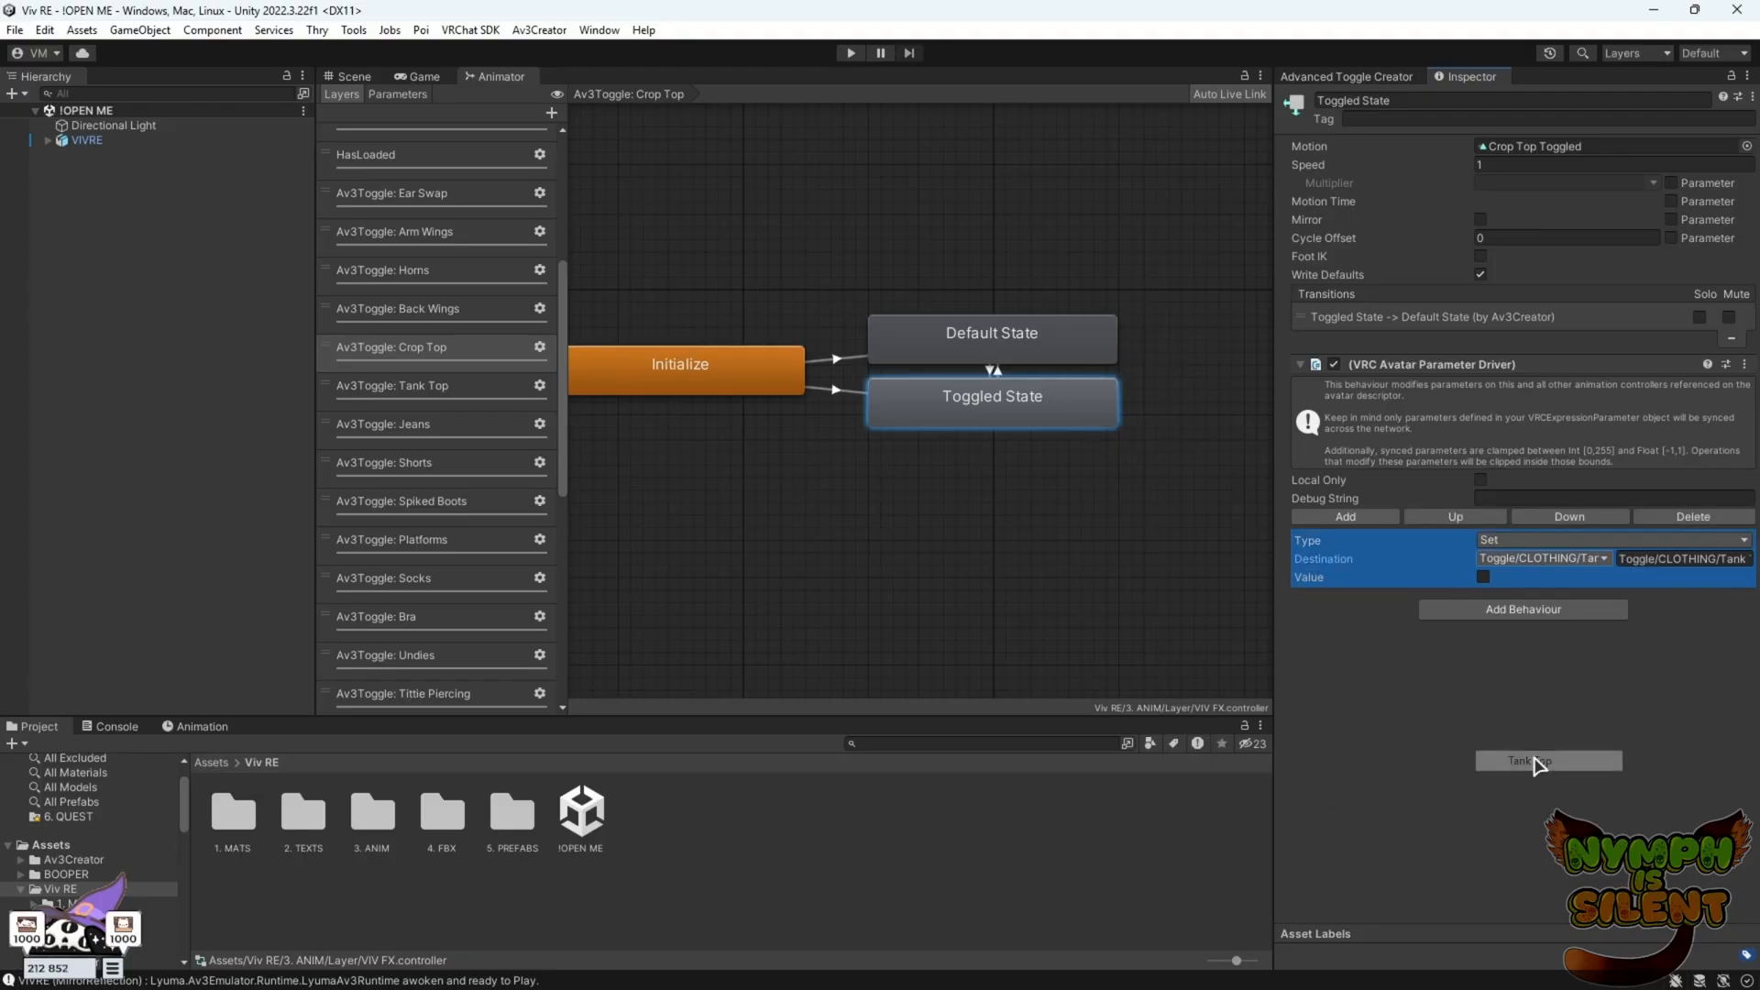
# Add a VRC Avatar Parameter Driver to the Tank Top layer's Toggled State that sets Toggle/CLOTHING/Crop Top off
pyautogui.click(431, 389)
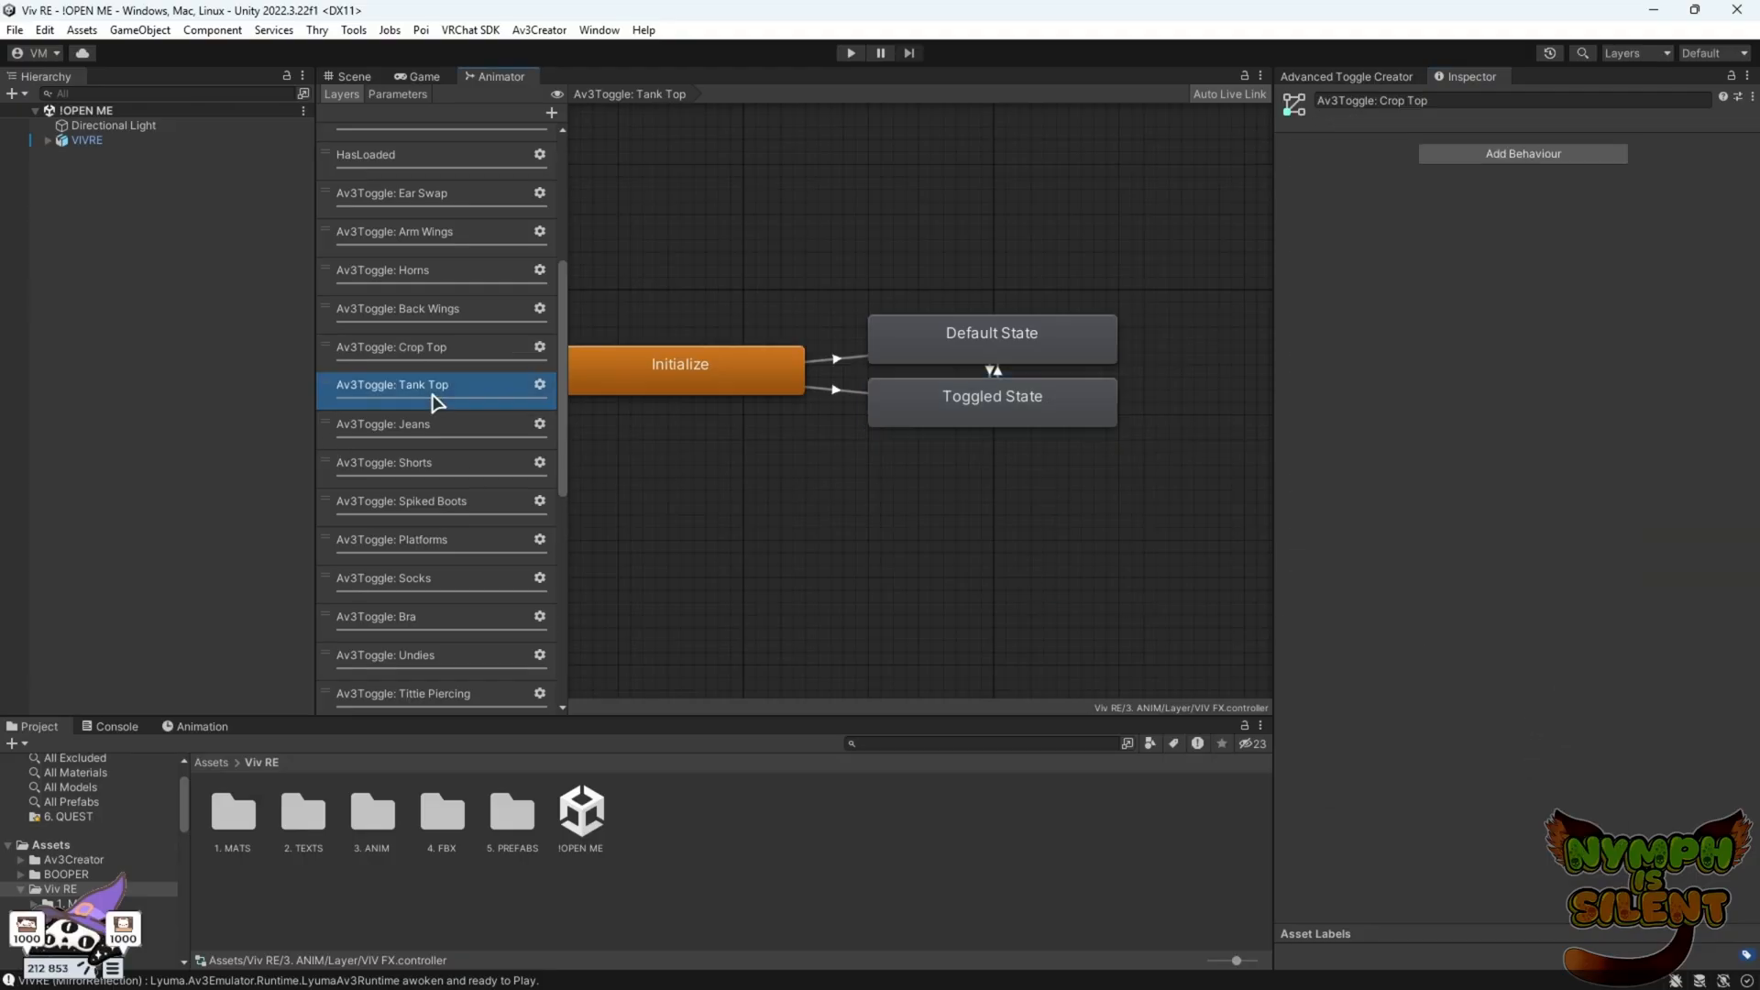
pyautogui.click(944, 408)
pyautogui.click(1457, 374)
pyautogui.click(1463, 445)
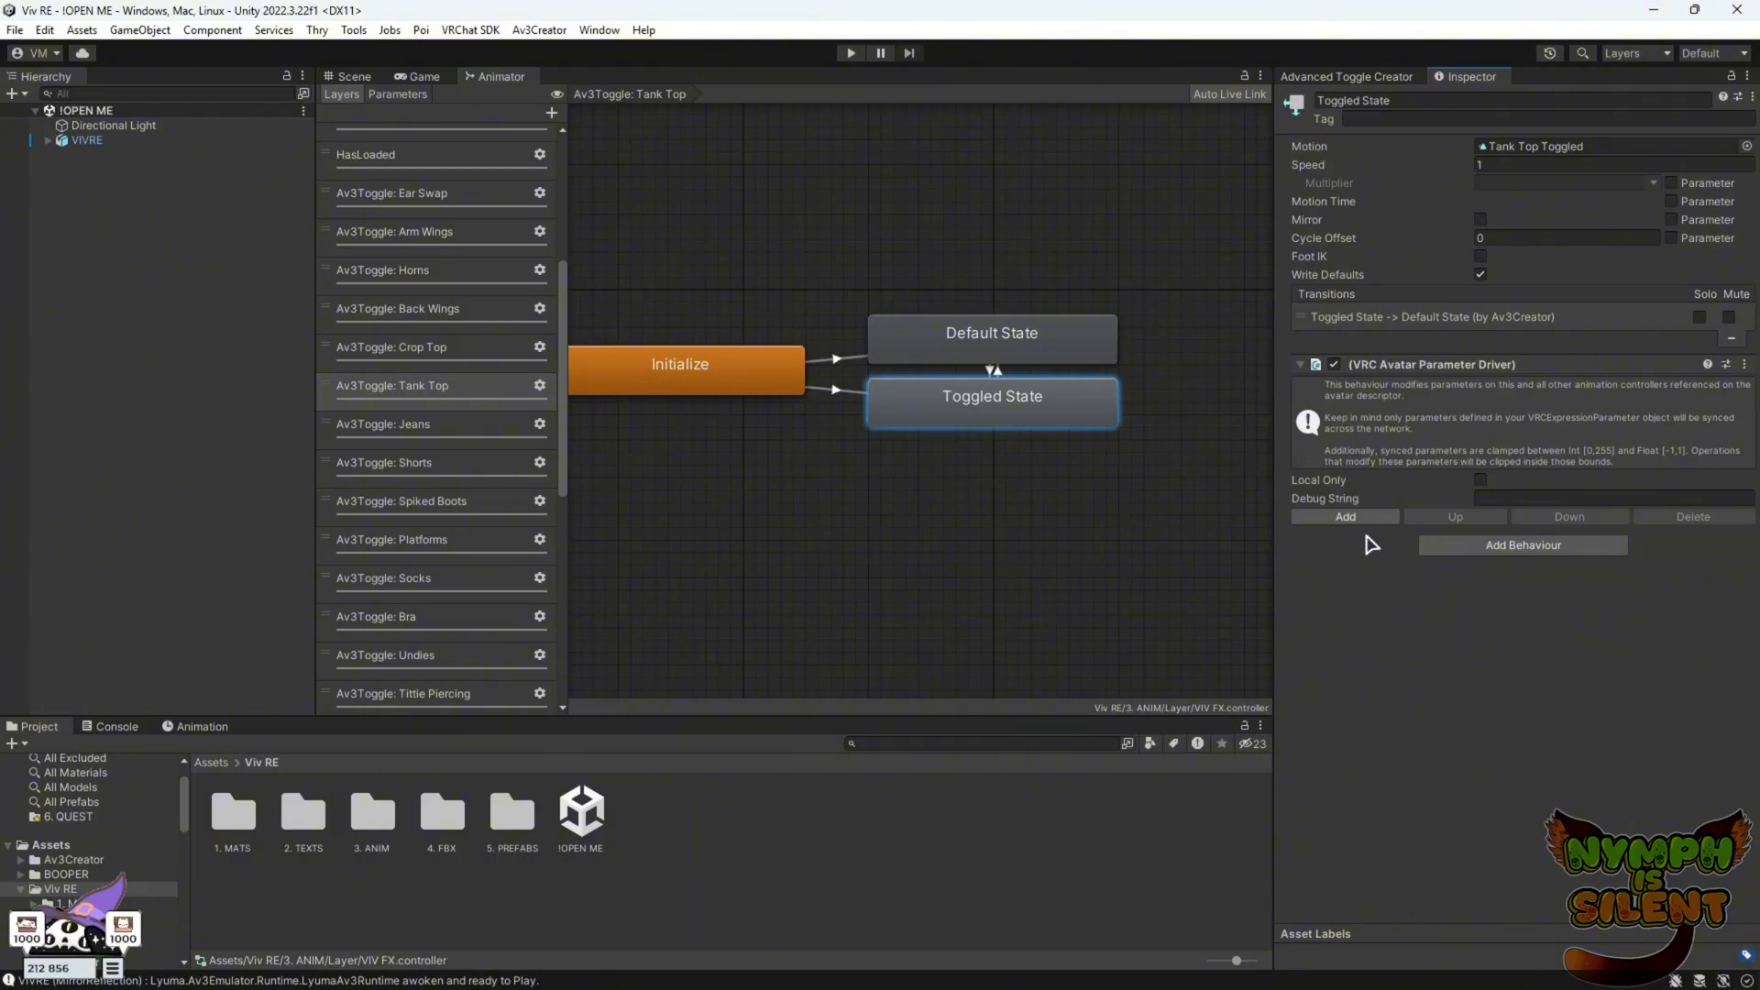
pyautogui.click(1496, 561)
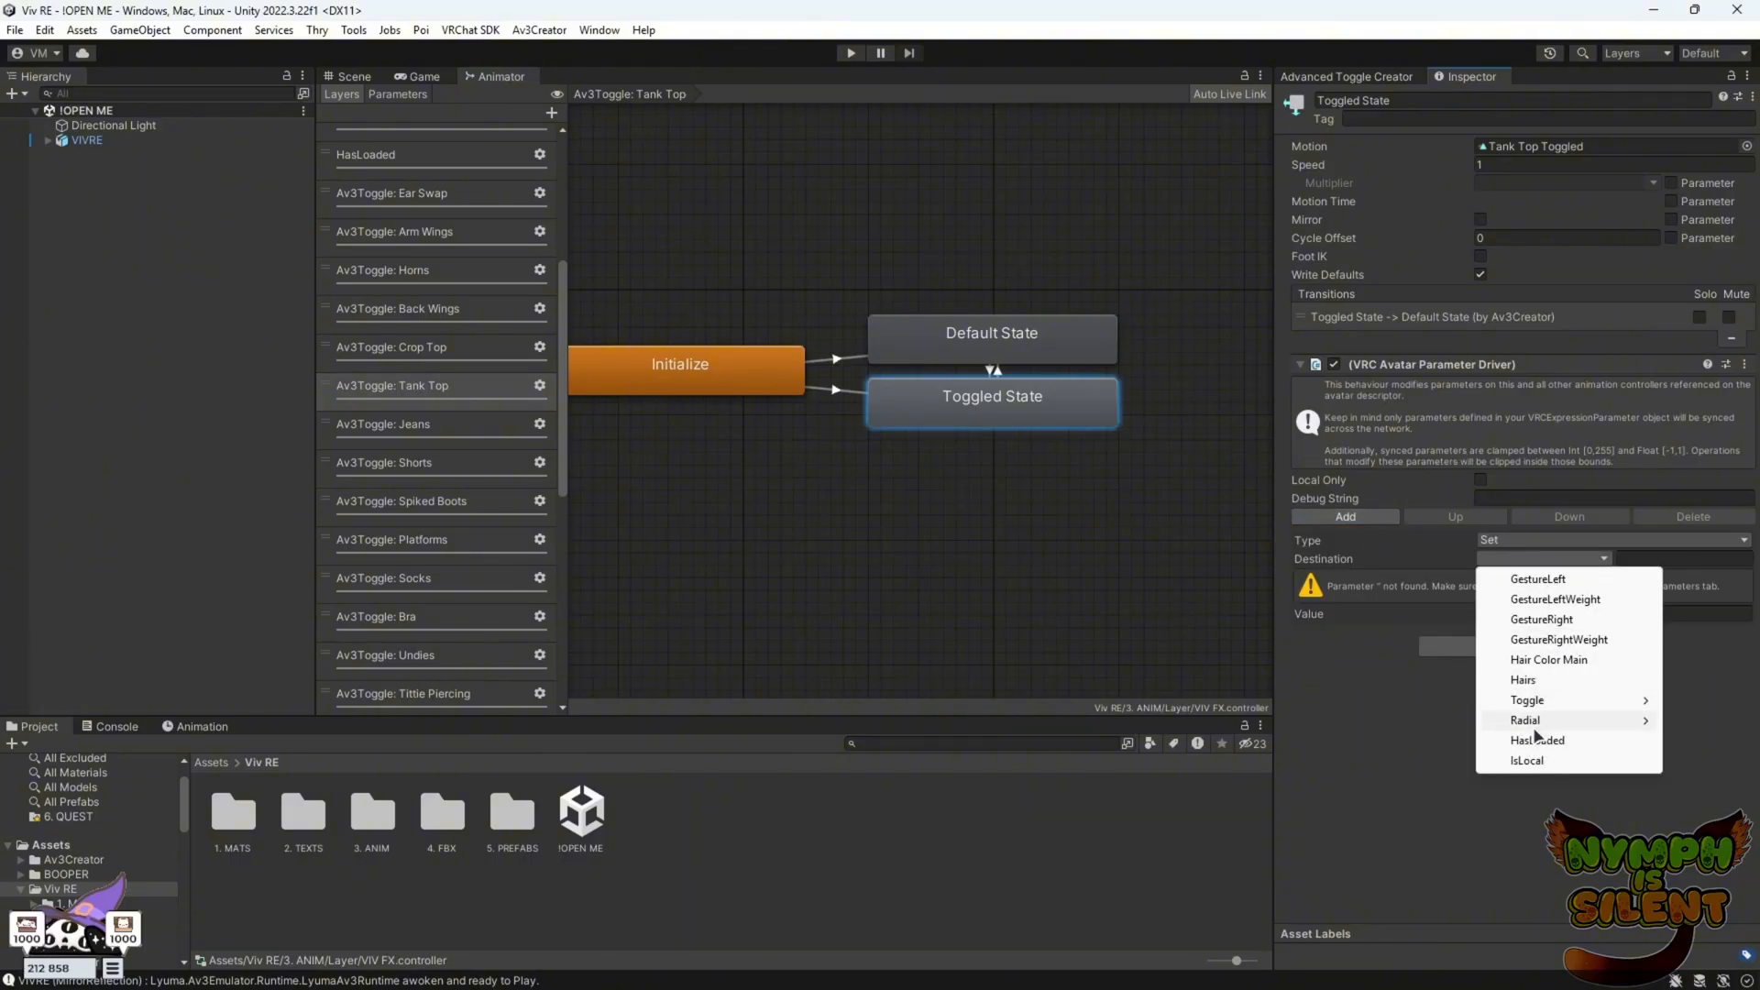
pyautogui.moveTo(1544, 700)
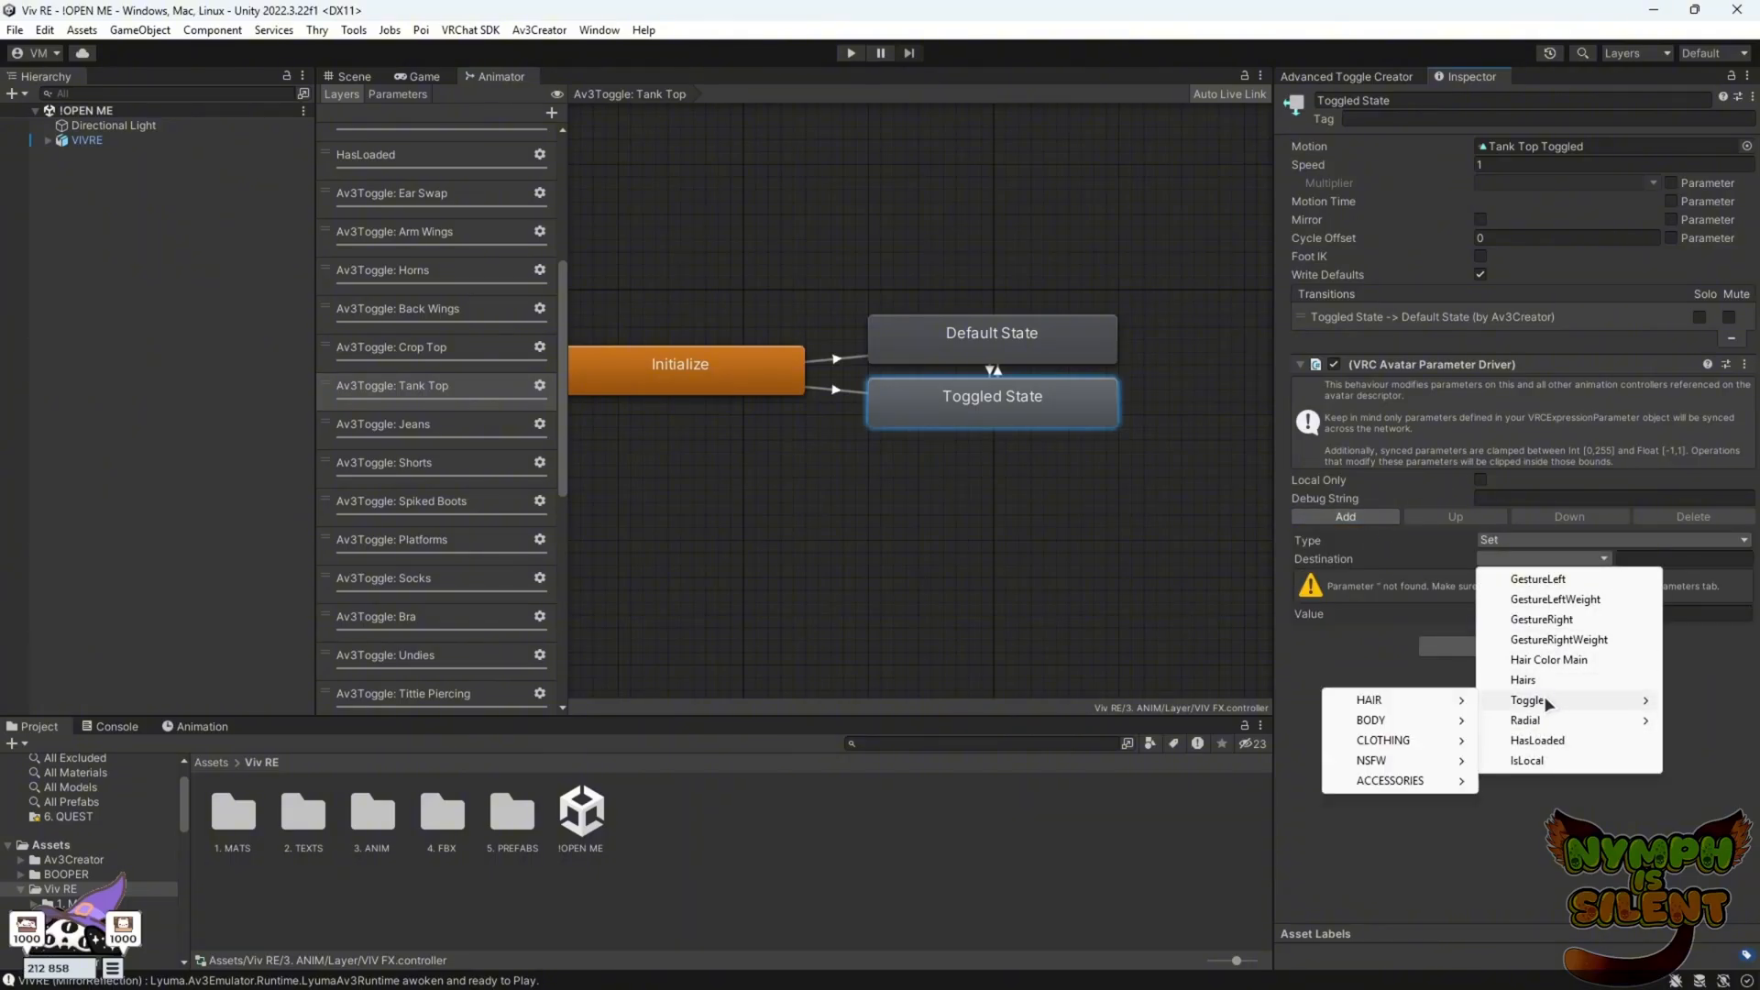
pyautogui.moveTo(1416, 759)
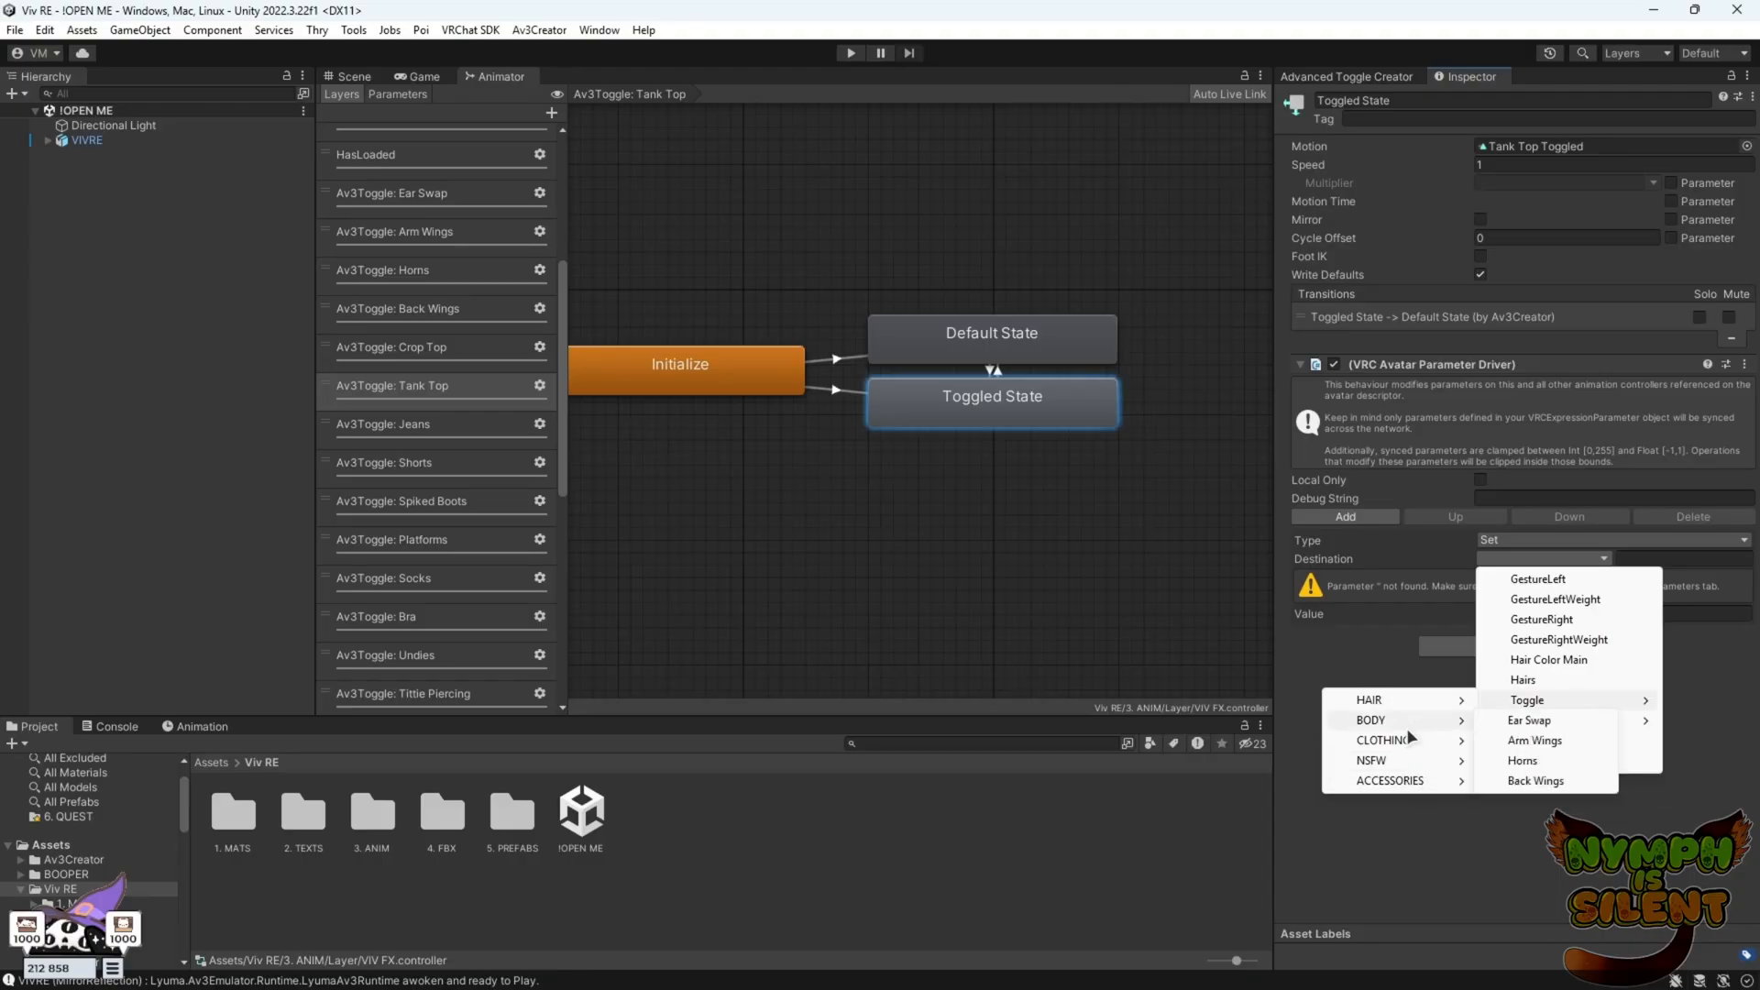
pyautogui.click(1535, 748)
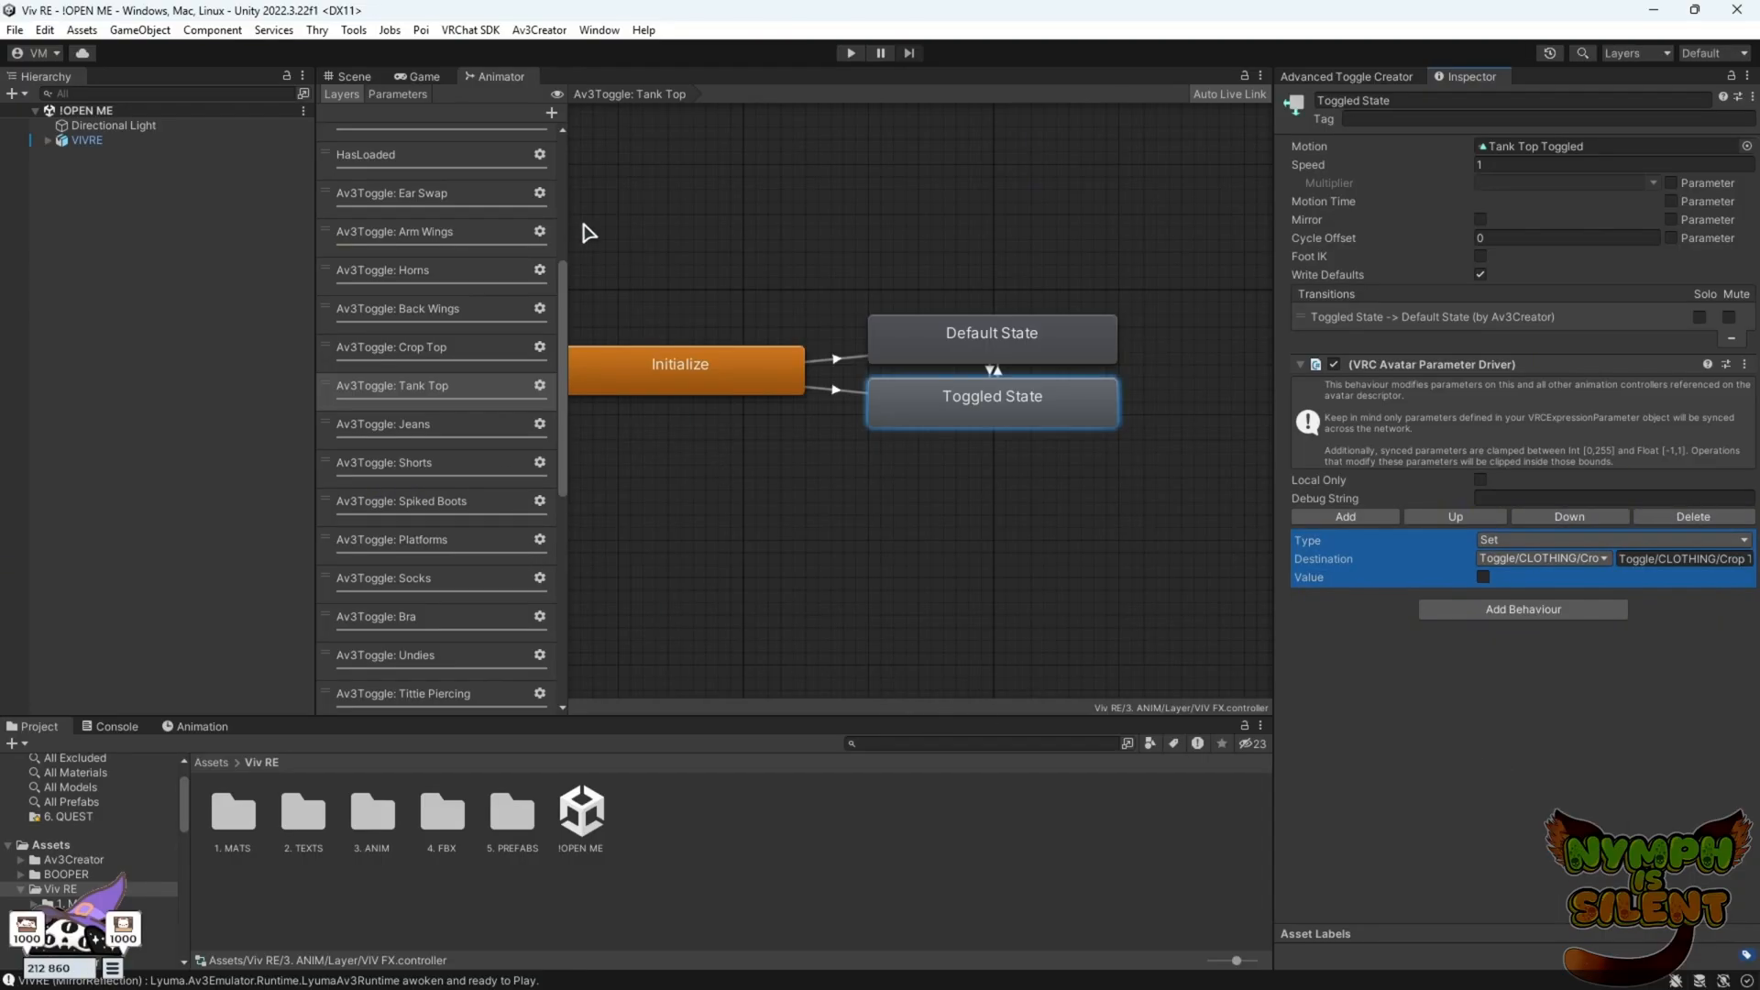
# Return to the Scene view, enter play mode and switch on the Tank Top toggle
pyautogui.click(354, 76)
pyautogui.click(234, 141)
pyautogui.click(851, 52)
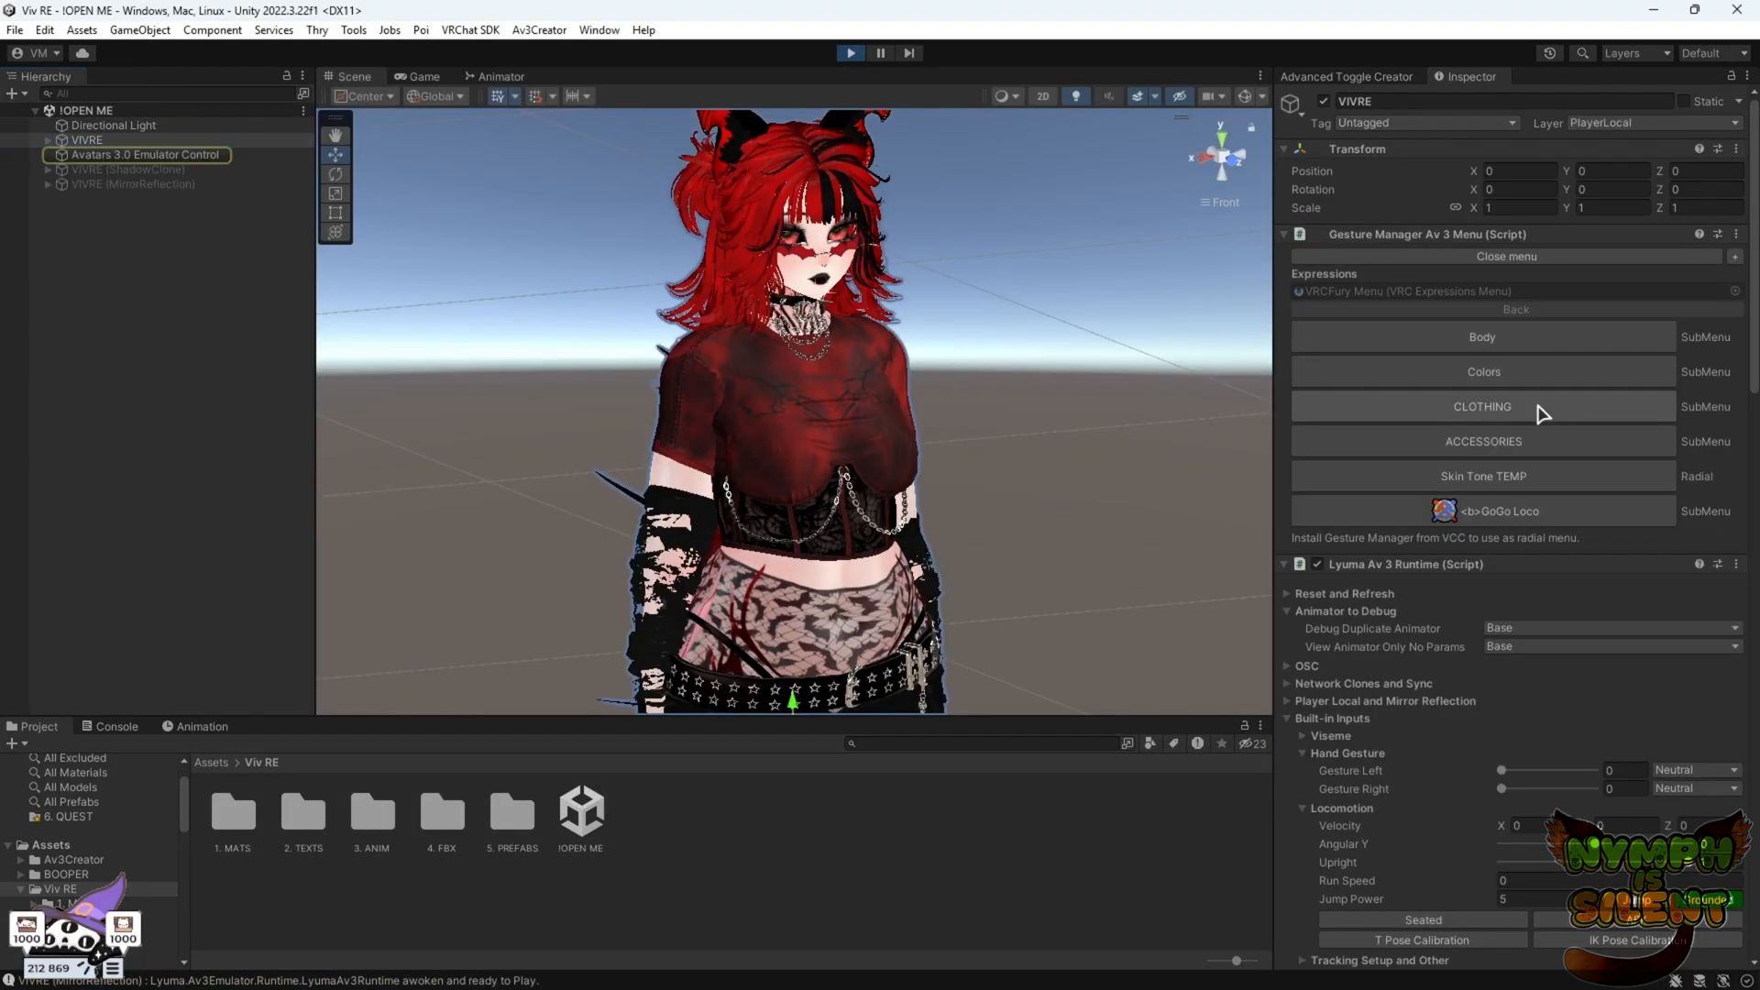
pyautogui.click(1537, 409)
pyautogui.click(1509, 412)
pyautogui.moveTo(761, 350); pyautogui.dragTo(687, 334, button='right')
pyautogui.scroll(4, 1234, 466)
pyautogui.moveTo(1158, 442); pyautogui.dragTo(1256, 455, button='right')
pyautogui.scroll(3, 1257, 455)
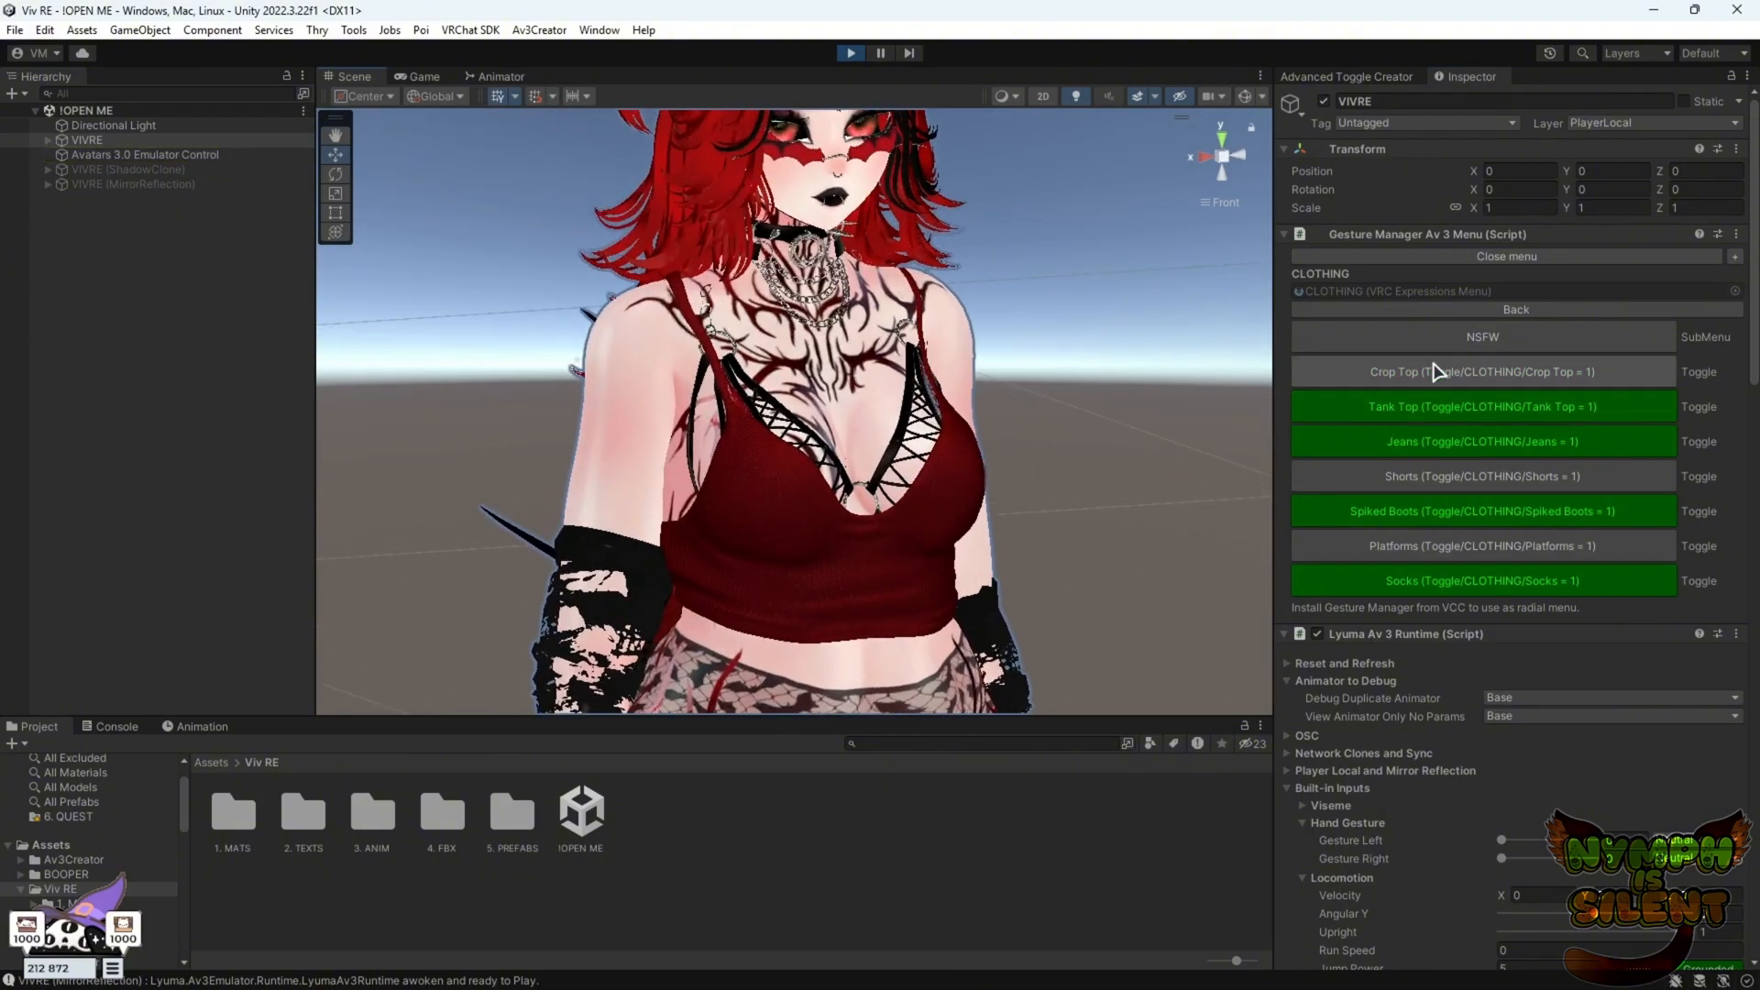
# Alternate the Crop Top and Tank Top toggles to test that each turns the other off
pyautogui.click(1435, 373)
pyautogui.moveTo(926, 414); pyautogui.dragTo(1043, 413, button='right')
pyautogui.click(1458, 412)
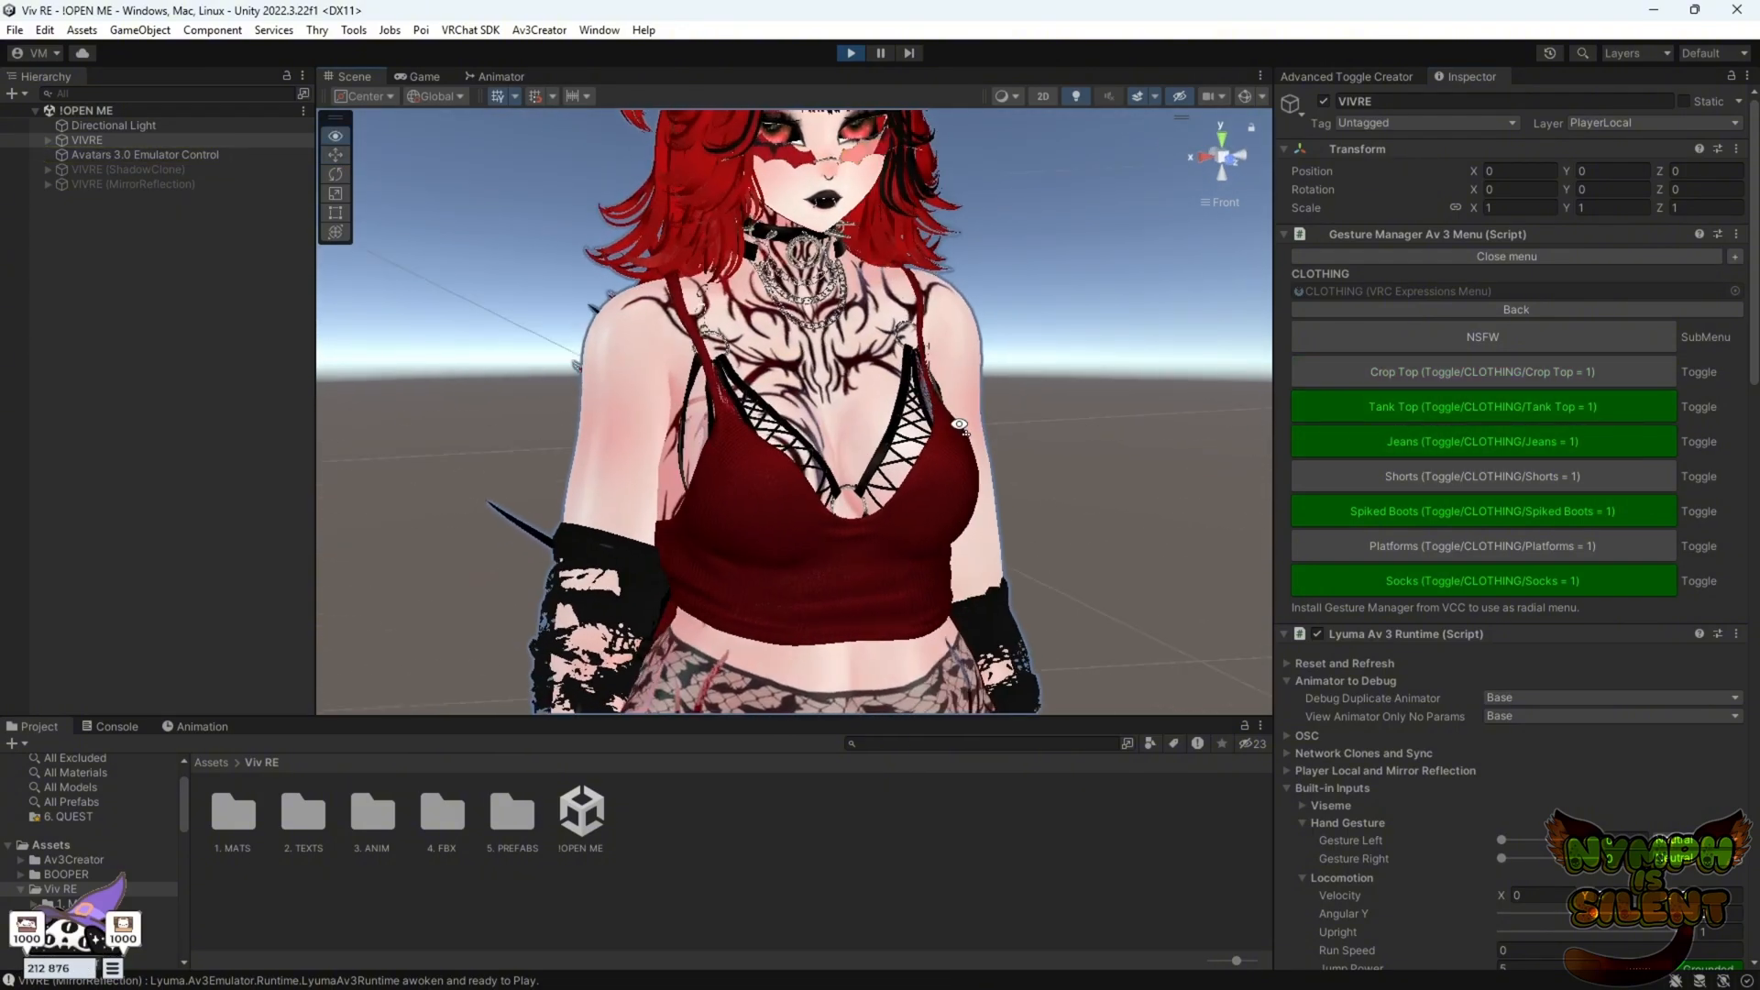
pyautogui.click(1488, 380)
pyautogui.moveTo(1206, 431); pyautogui.dragTo(1206, 452, button='right')
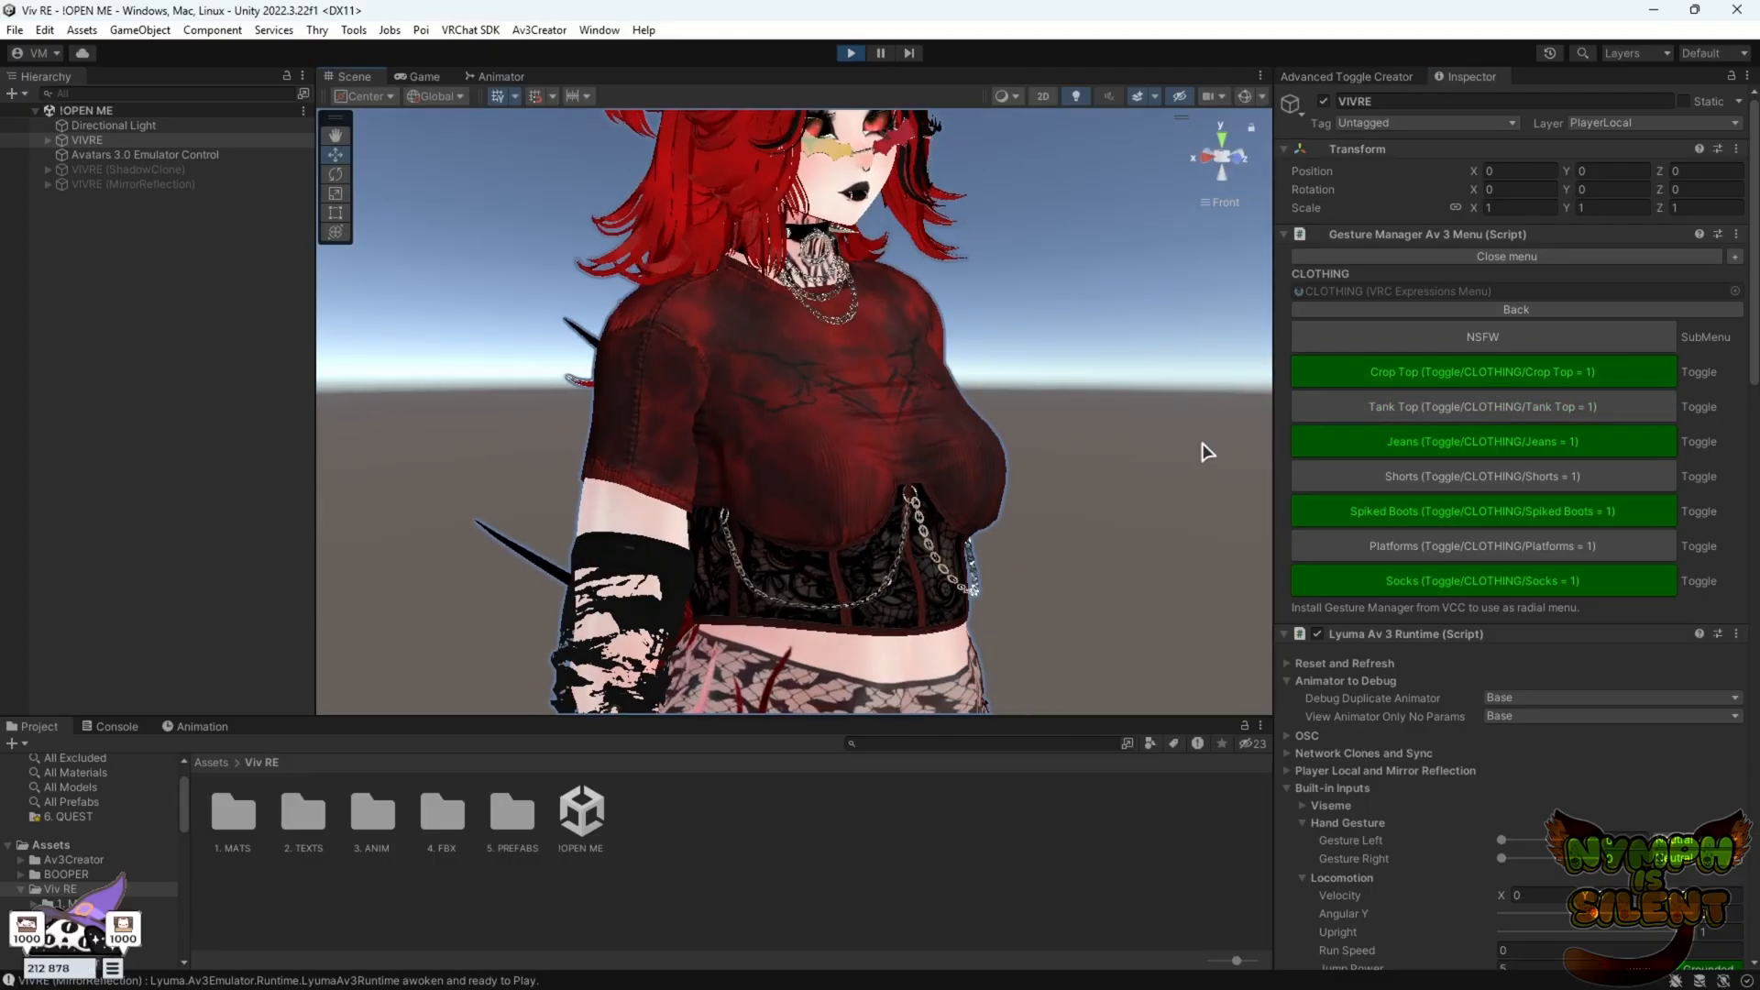
pyautogui.click(1497, 409)
pyautogui.keyDown('alt'); pyautogui.moveTo(1031, 433); pyautogui.dragTo(880, 448); pyautogui.keyUp('alt')
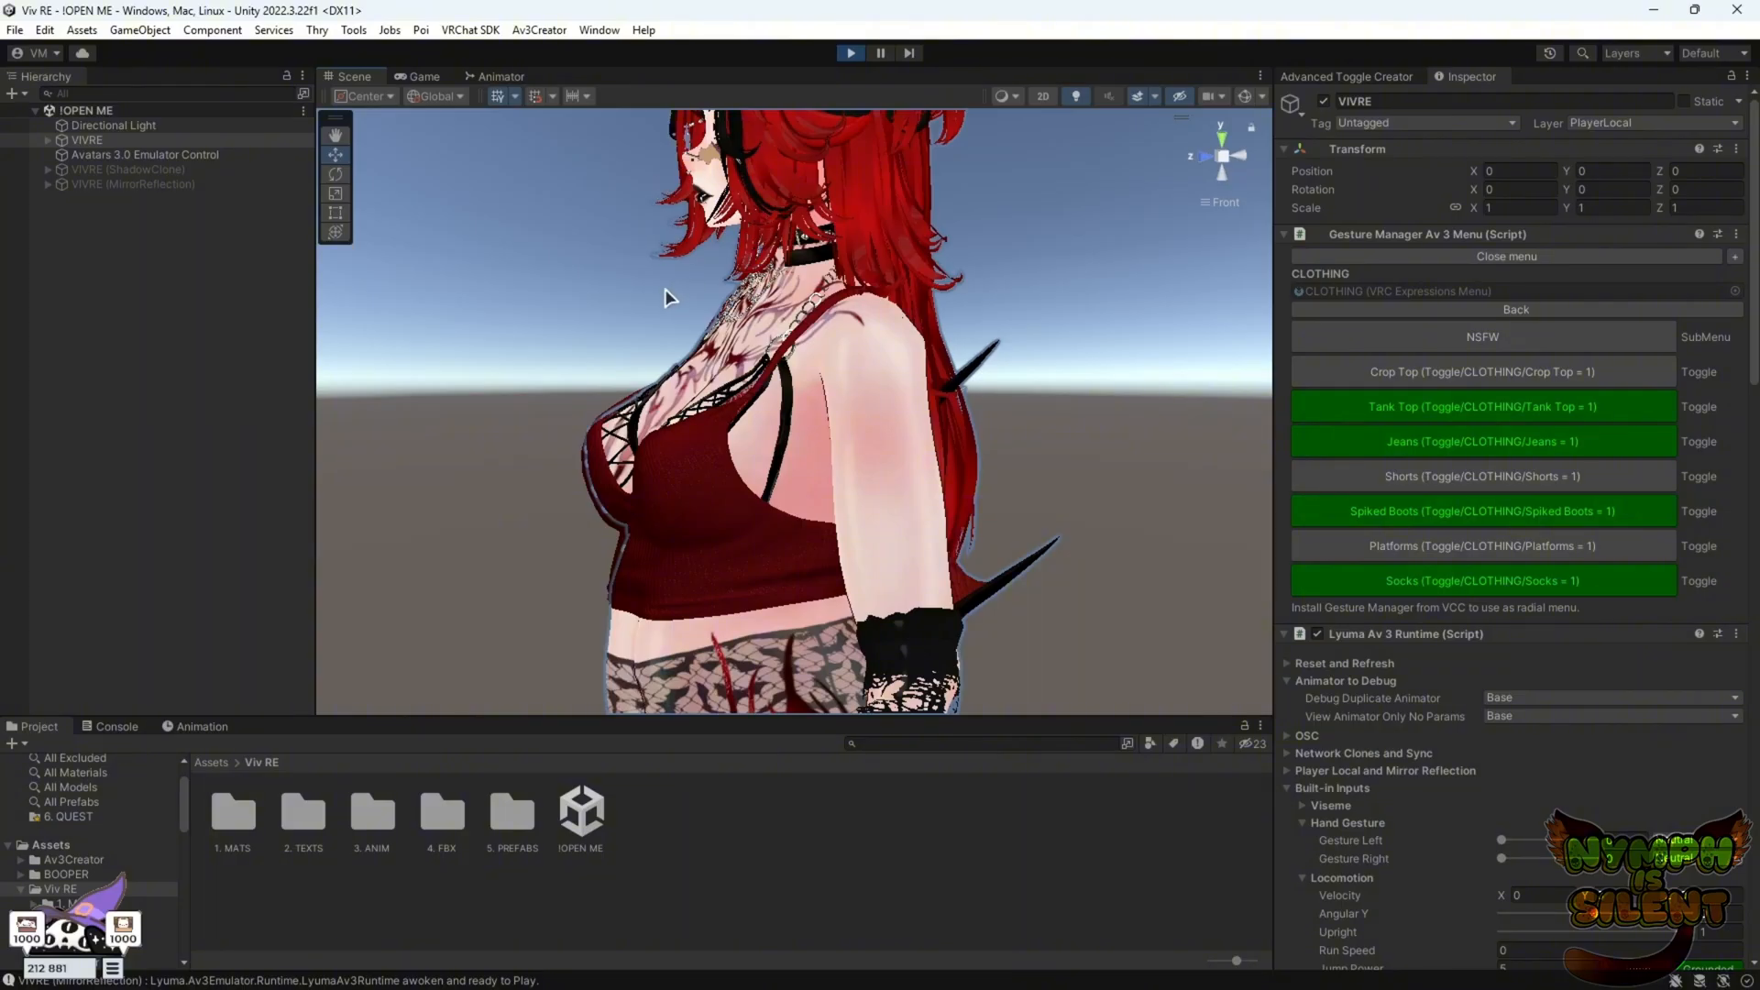
# Orbit around the avatar in side and front views to inspect the tank top and jeans
pyautogui.keyDown('alt'); pyautogui.moveTo(669, 289); pyautogui.dragTo(1113, 97); pyautogui.keyUp('alt')
pyautogui.click(1205, 157)
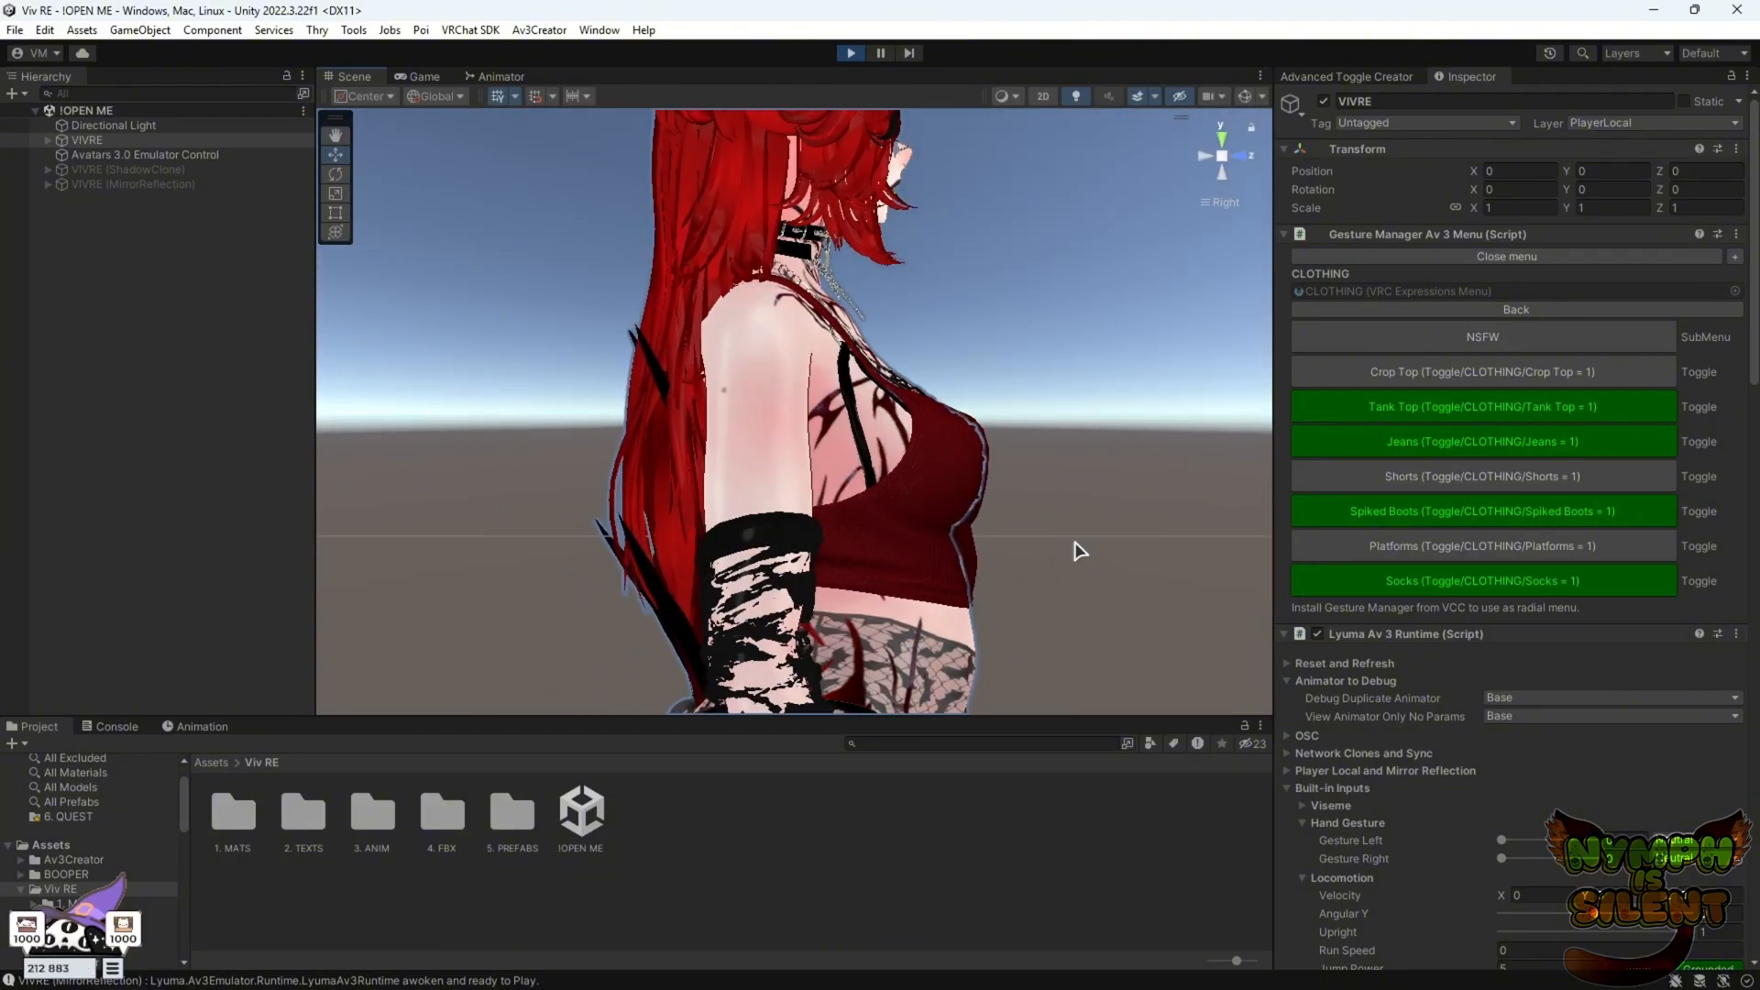
pyautogui.click(1245, 158)
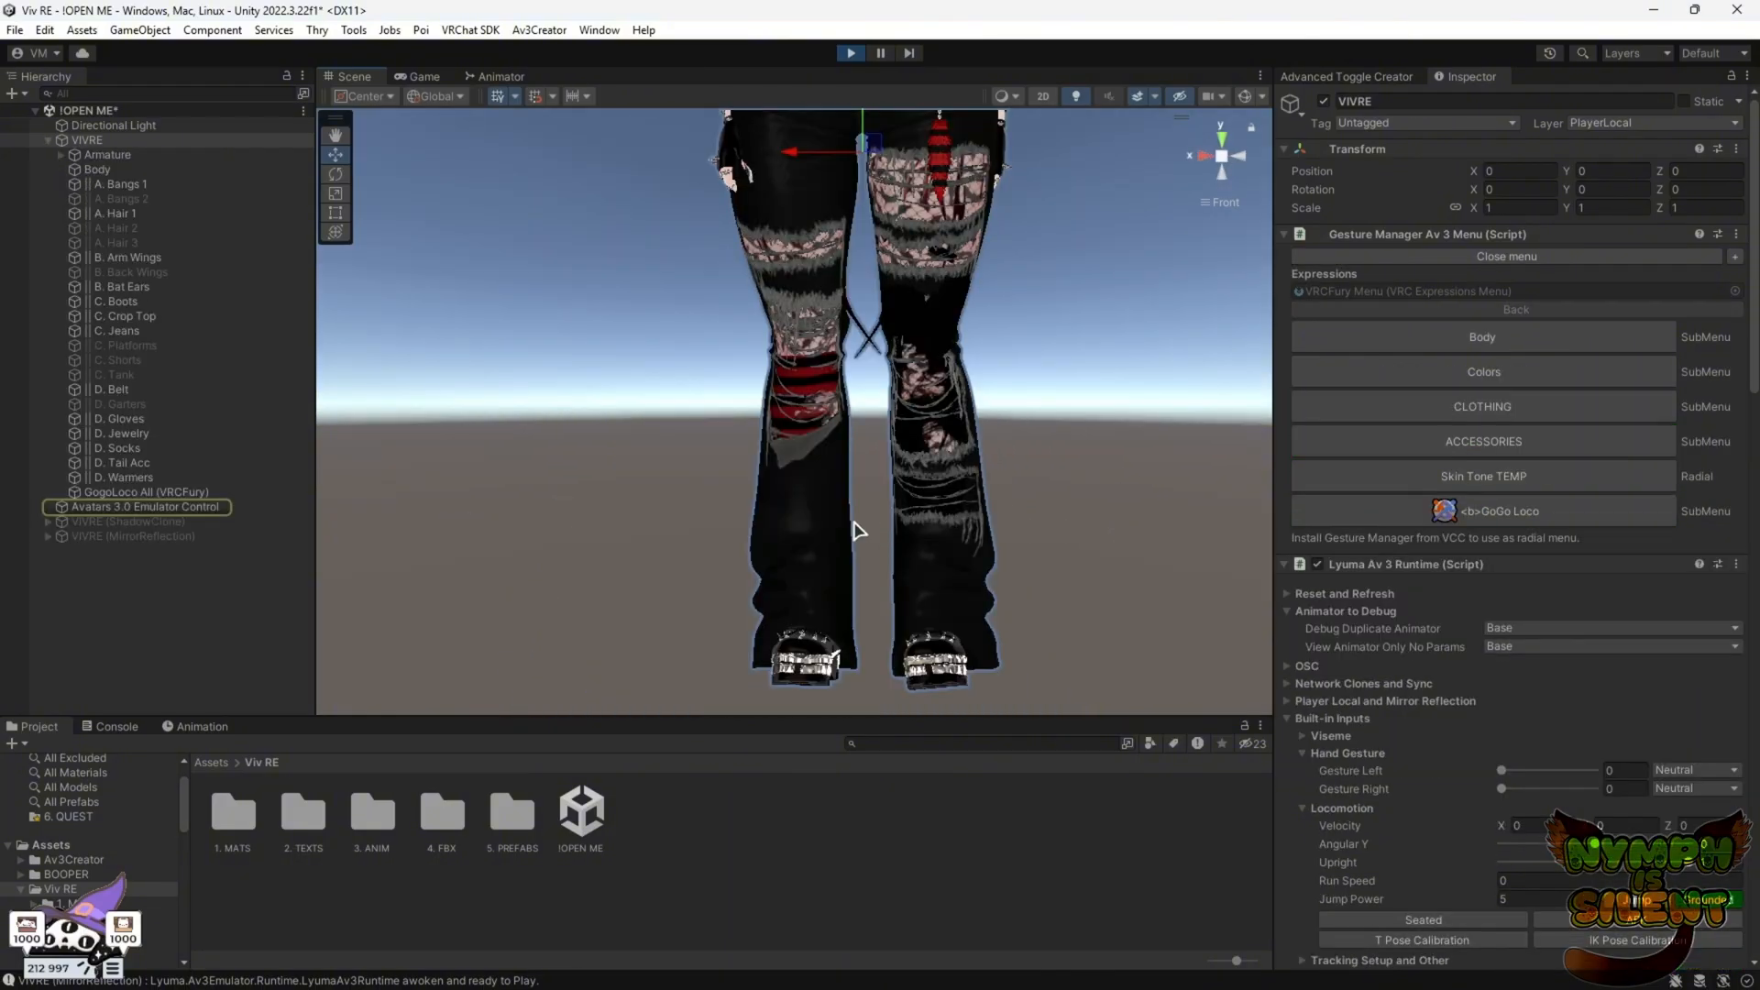
pyautogui.scroll(4, 928, 465)
pyautogui.scroll(-3, 1006, 521)
pyautogui.moveTo(1006, 521)
pyautogui.mouseDown(button='right')
pyautogui.moveTo(1037, 538)
pyautogui.moveTo(746, 499)
pyautogui.moveTo(1028, 514)
pyautogui.mouseUp(button='right')
pyautogui.scroll(-3, 1028, 514)
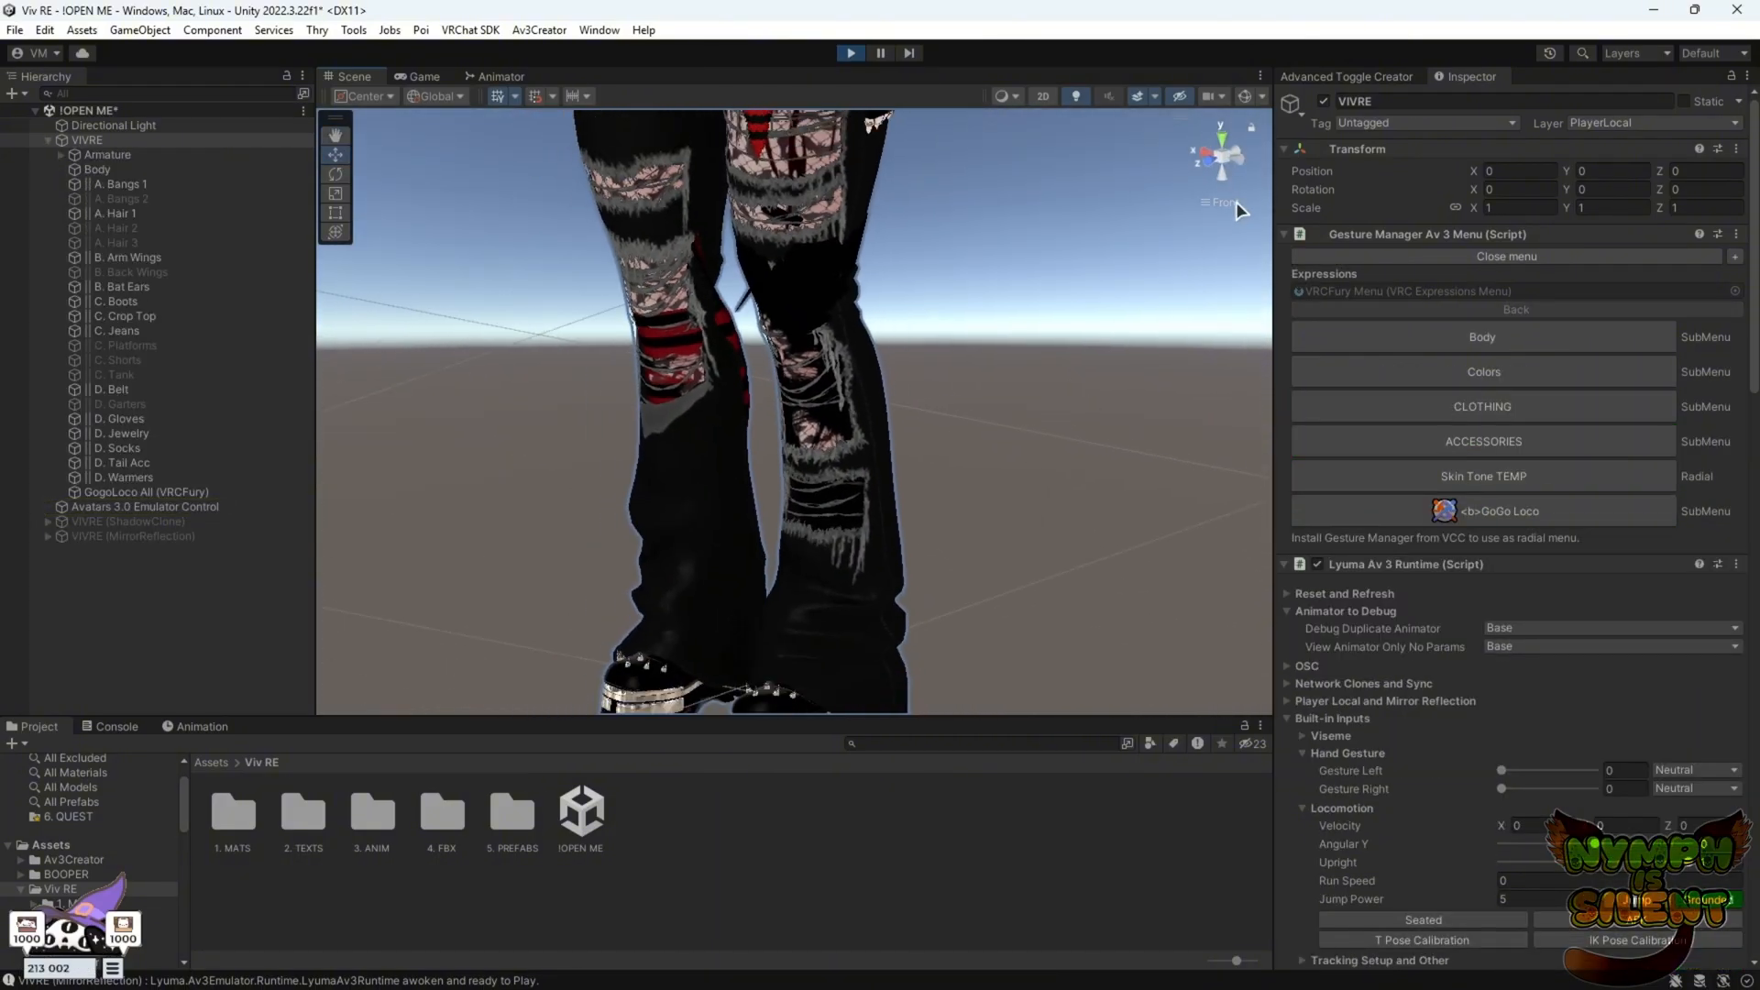
pyautogui.click(1203, 168)
pyautogui.scroll(4, 930, 322)
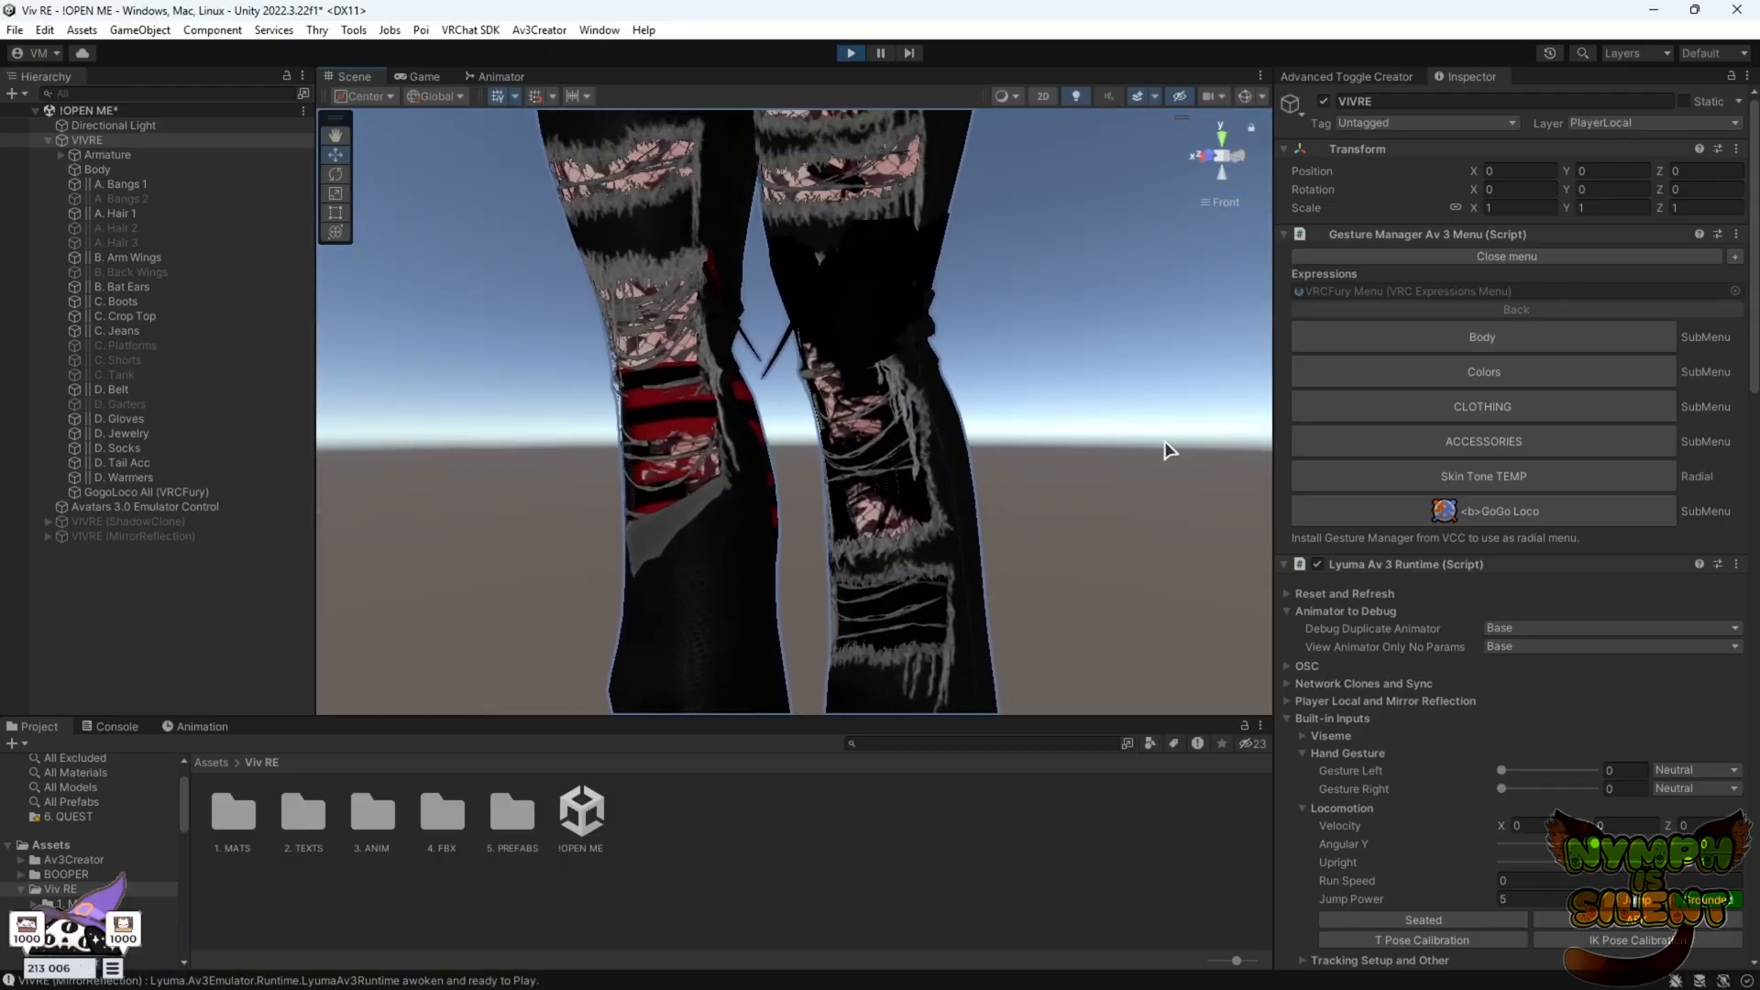
pyautogui.moveTo(962, 452); pyautogui.dragTo(856, 492, button='right')
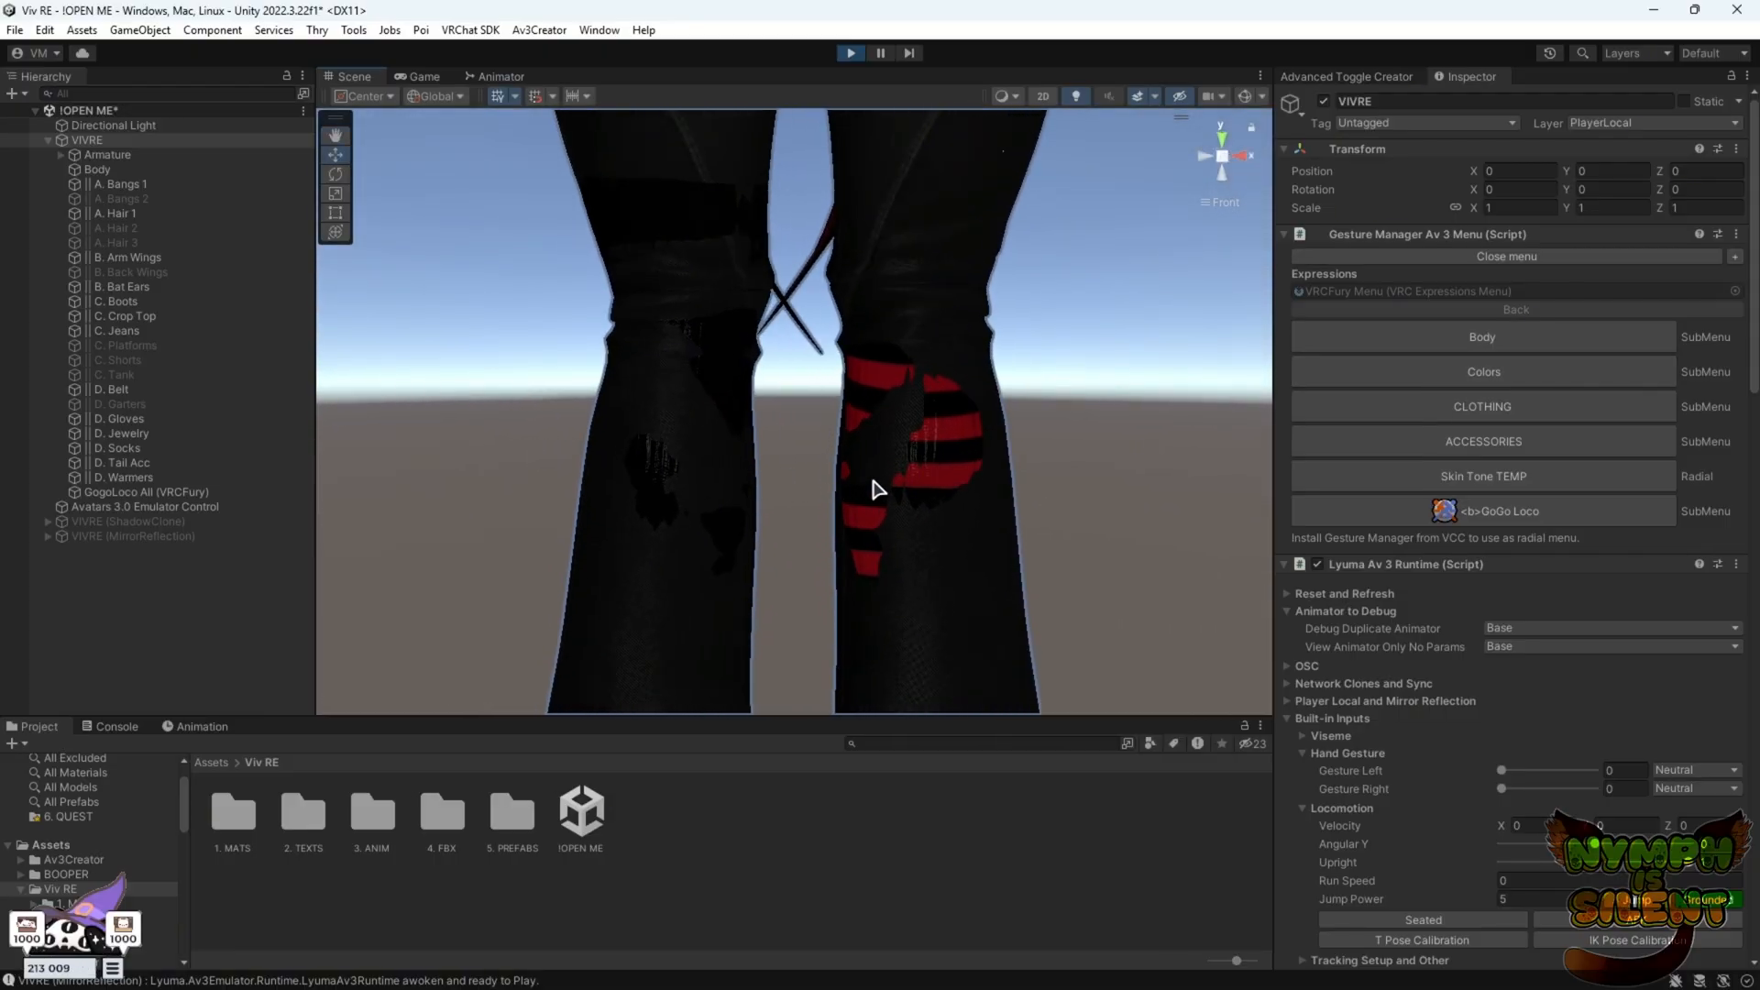
# Inspect the jeans from several angles, then exit play mode and return to the front view
pyautogui.click(1023, 533)
pyautogui.keyDown('alt'); pyautogui.moveTo(981, 450); pyautogui.dragTo(1179, 498); pyautogui.keyUp('alt')
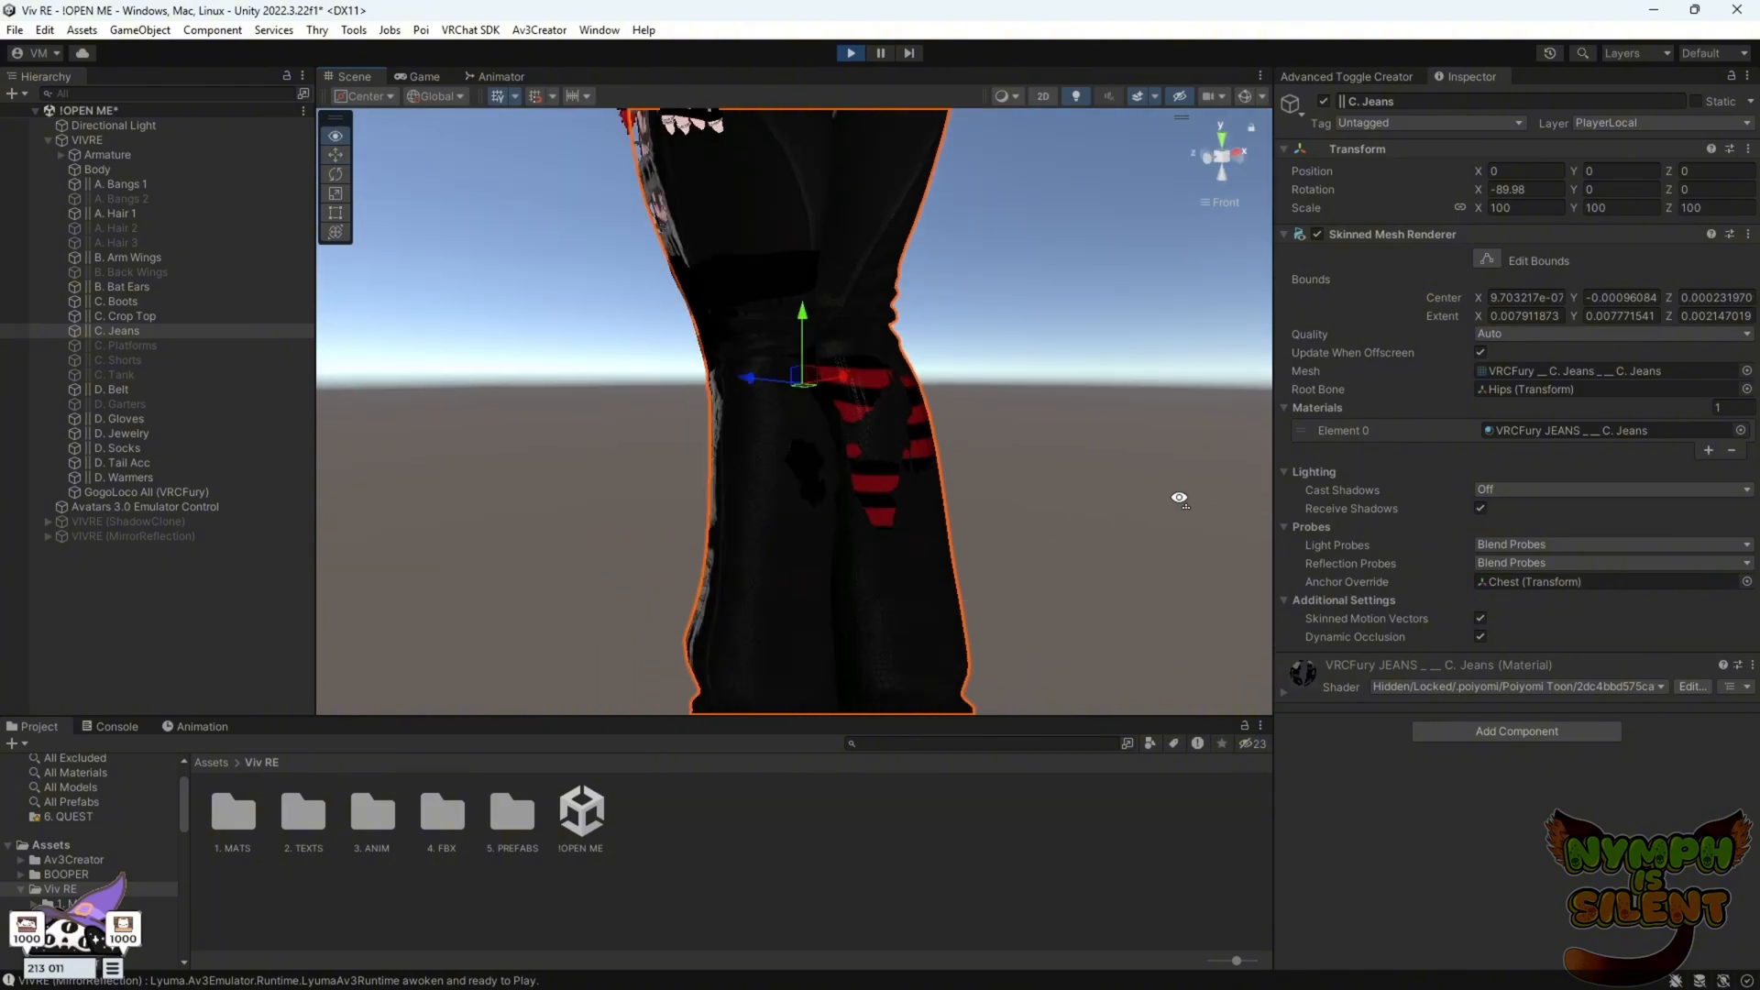
pyautogui.keyDown('alt'); pyautogui.moveTo(684, 397); pyautogui.dragTo(845, 449); pyautogui.keyUp('alt')
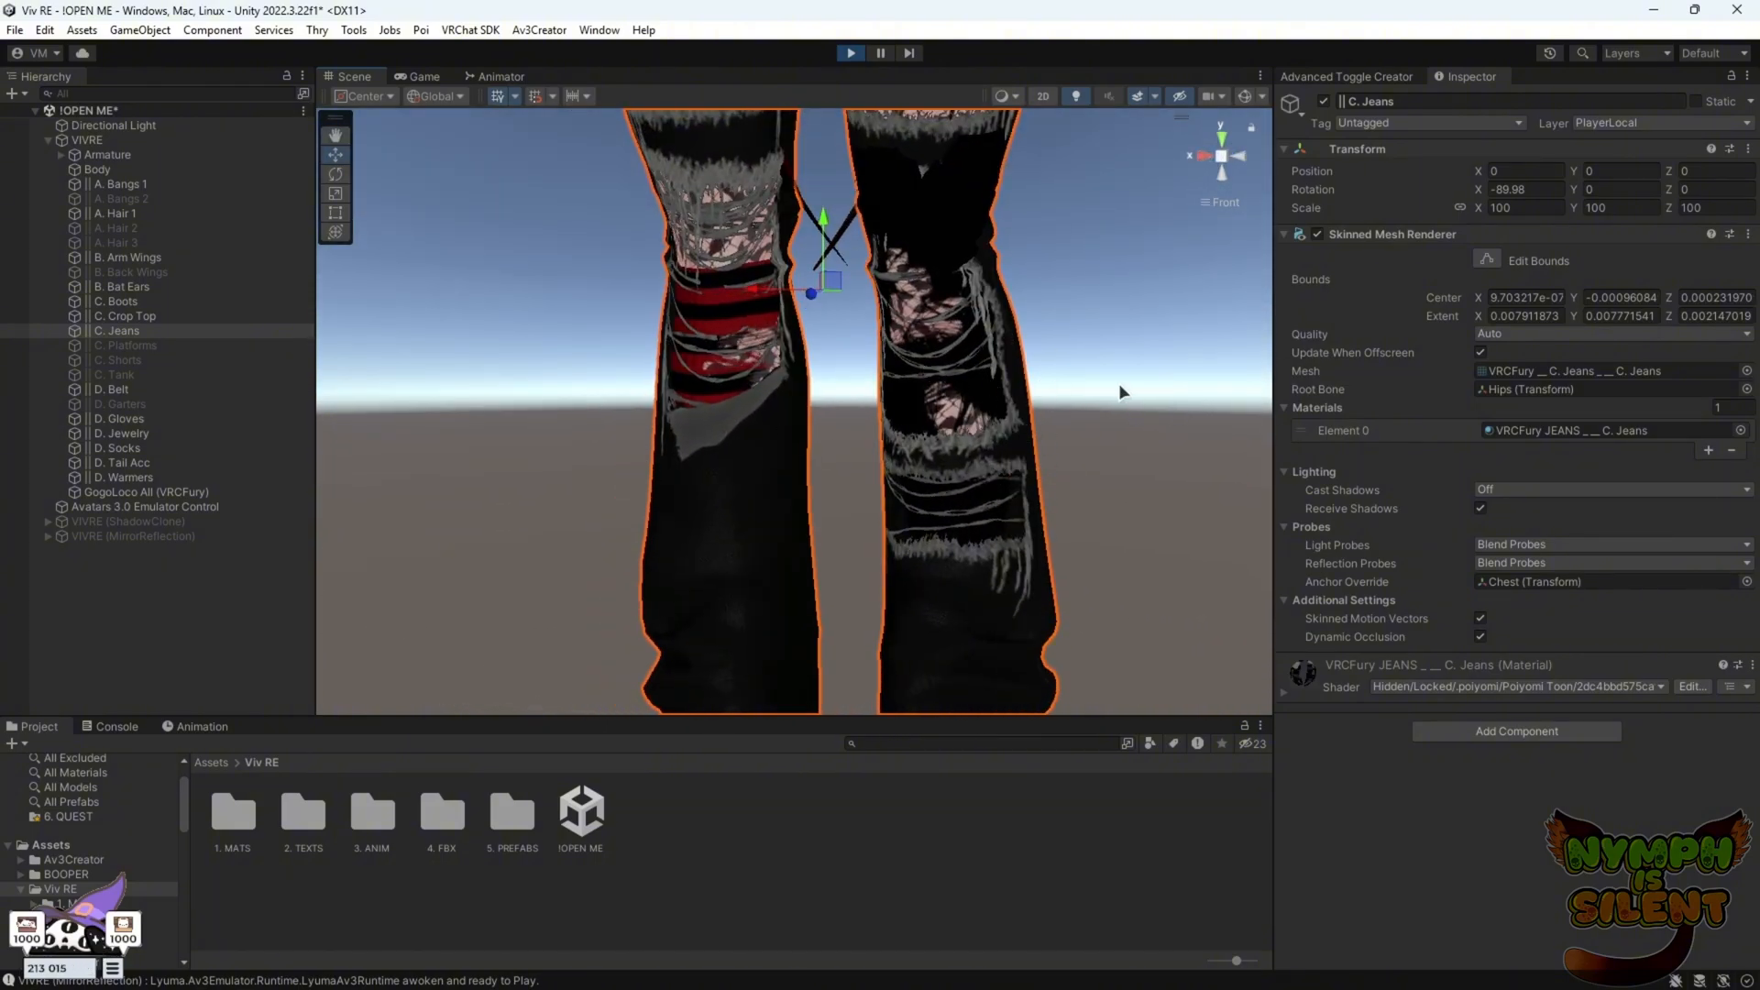
pyautogui.keyDown('alt'); pyautogui.moveTo(711, 479); pyautogui.dragTo(932, 385); pyautogui.keyUp('alt')
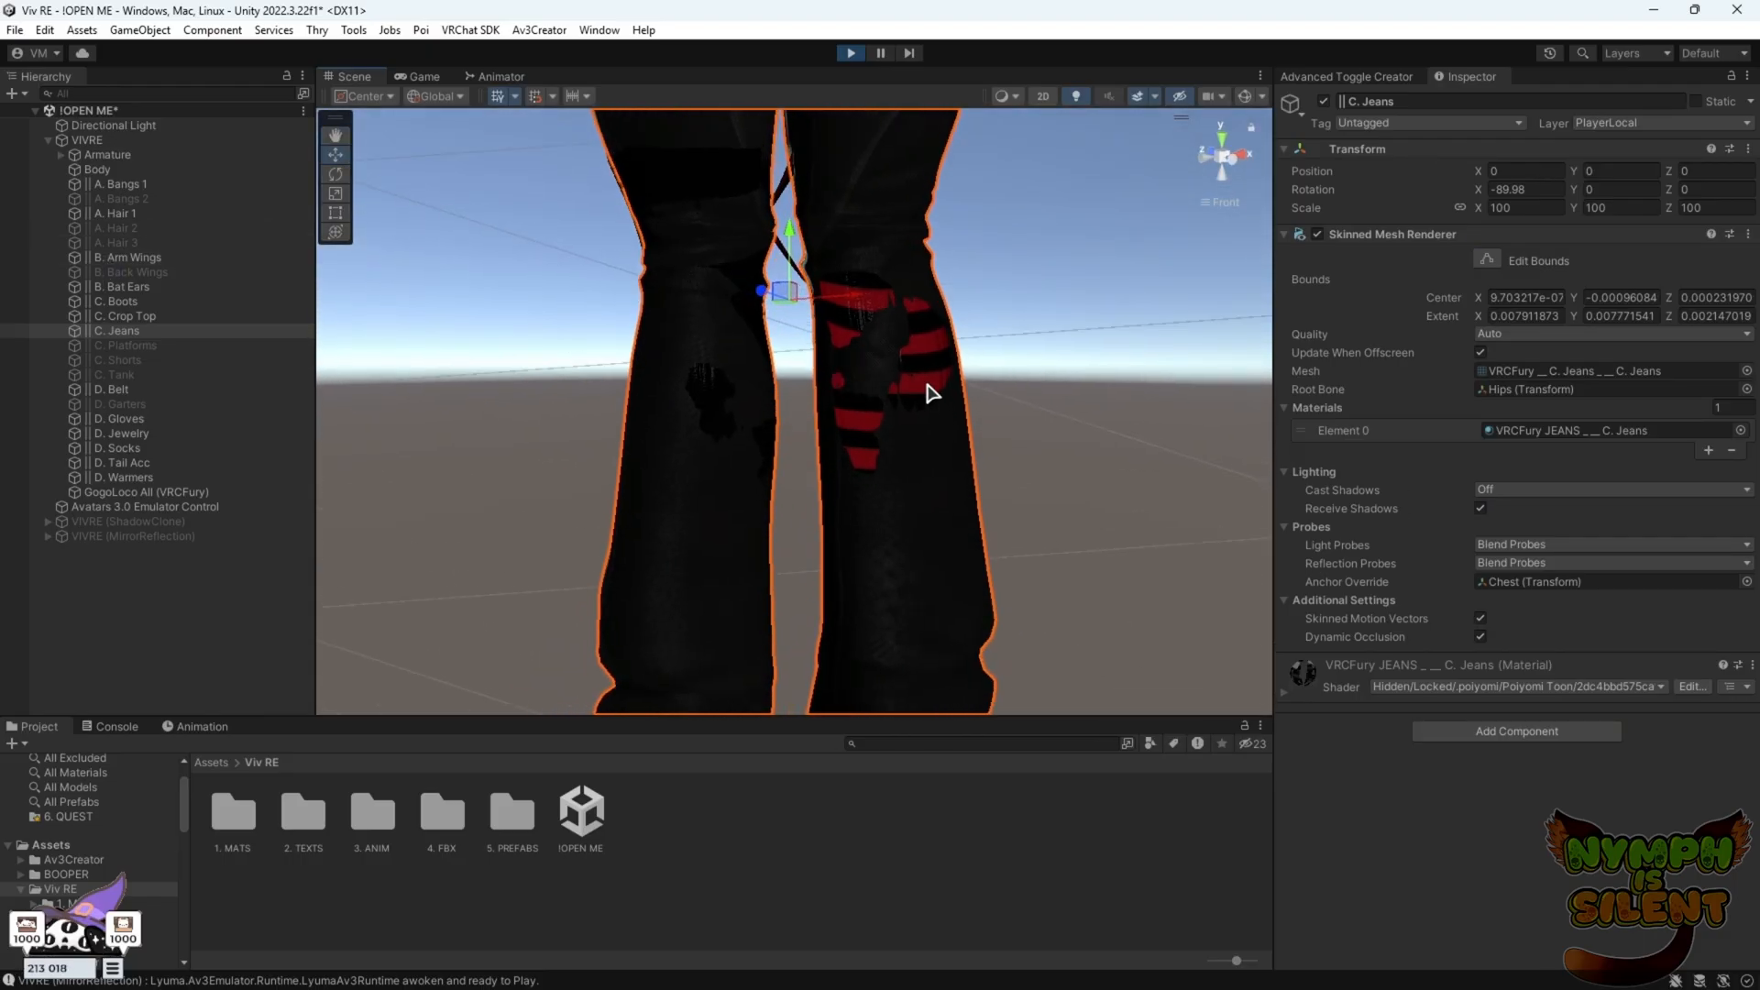
pyautogui.click(851, 53)
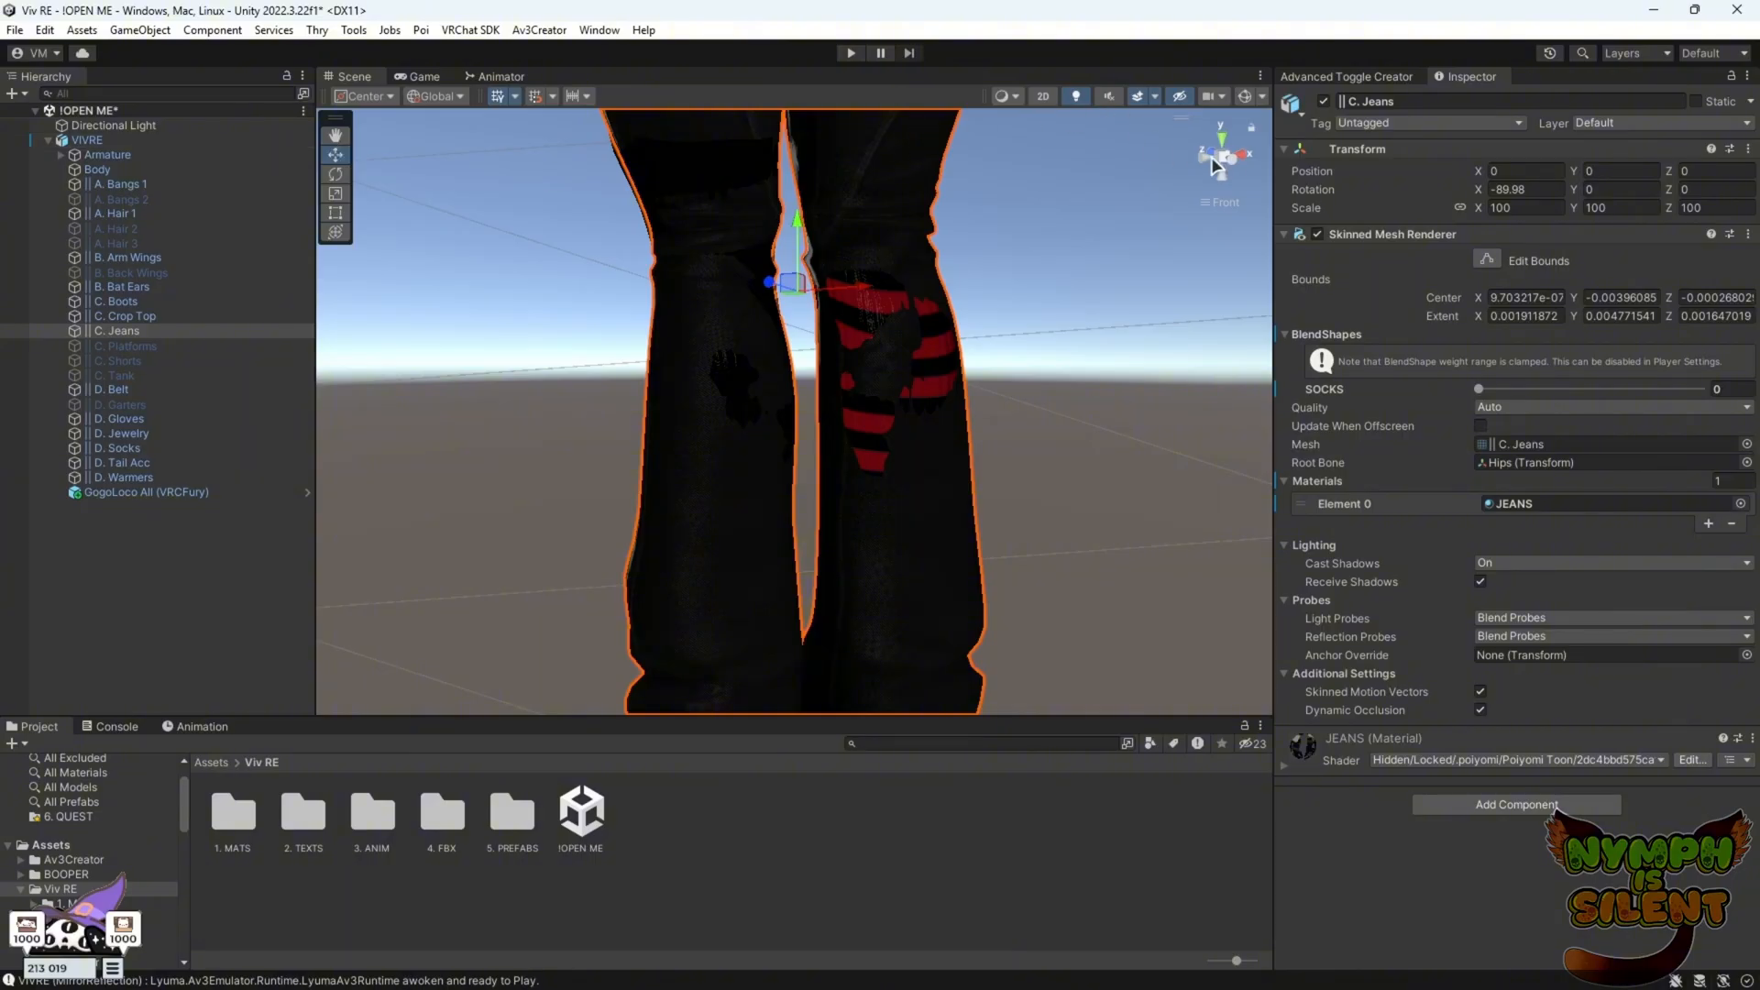
pyautogui.click(1198, 153)
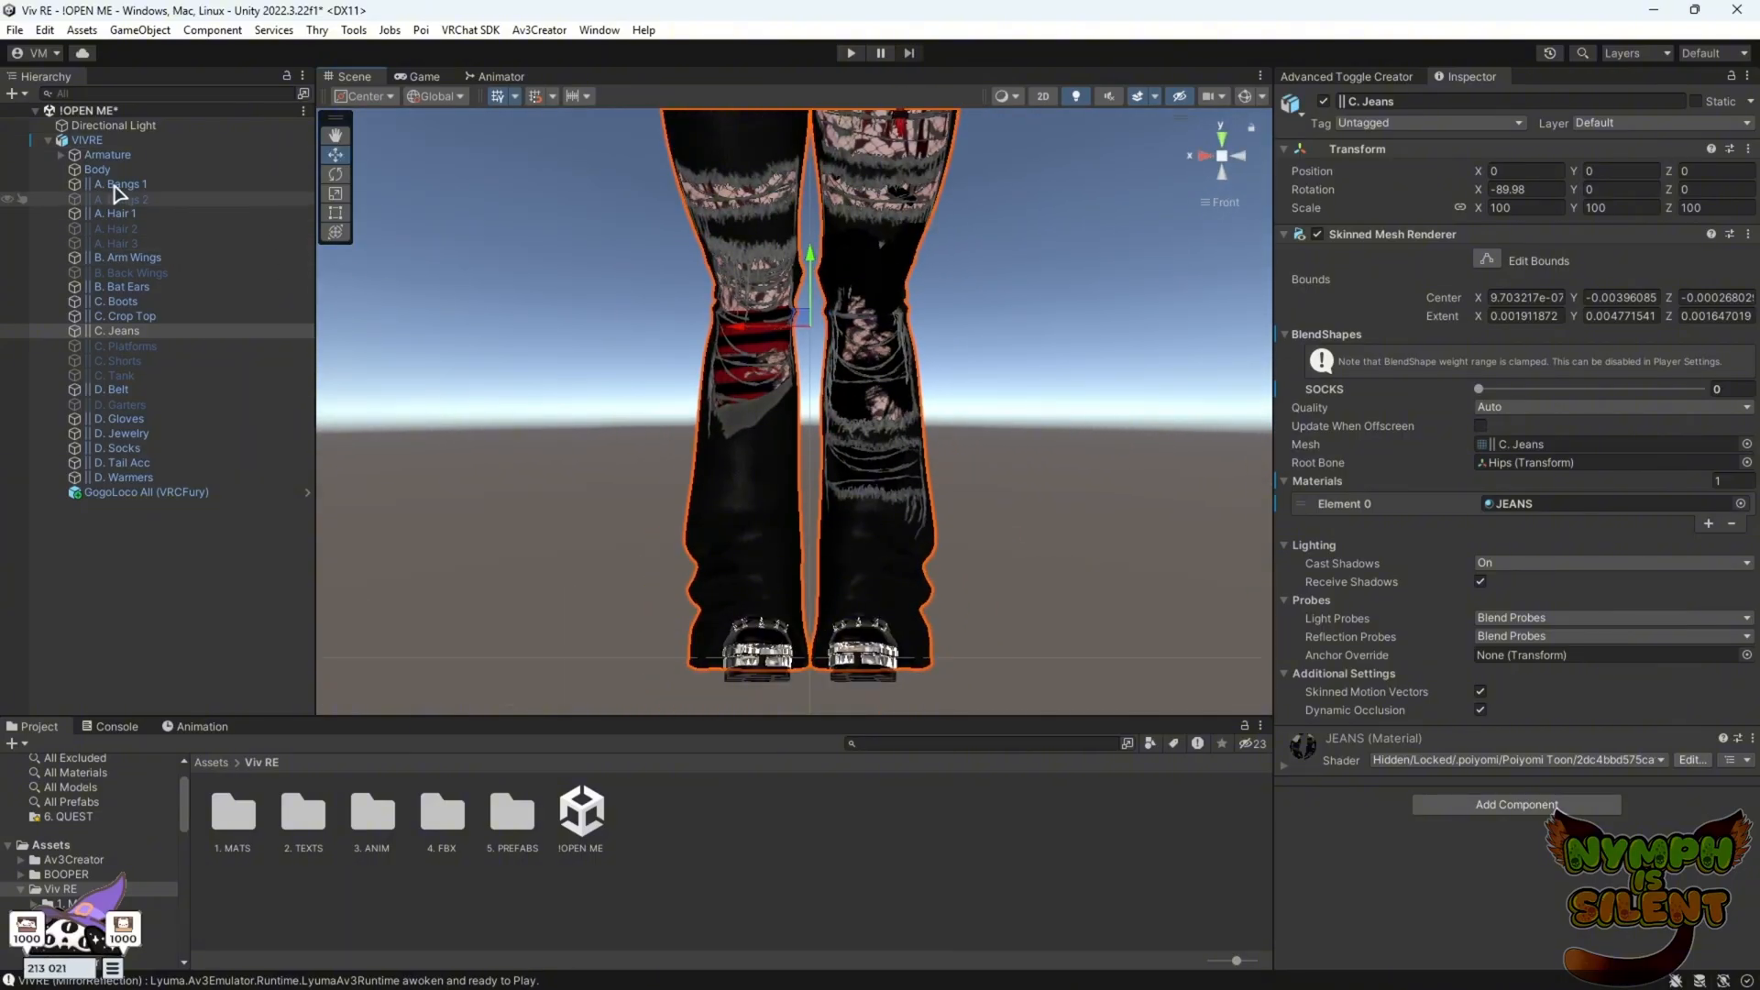
# Duplicate the VIVRE avatar in the hierarchy
pyautogui.click(125, 140)
pyautogui.rightClick(126, 140)
pyautogui.click(248, 261)
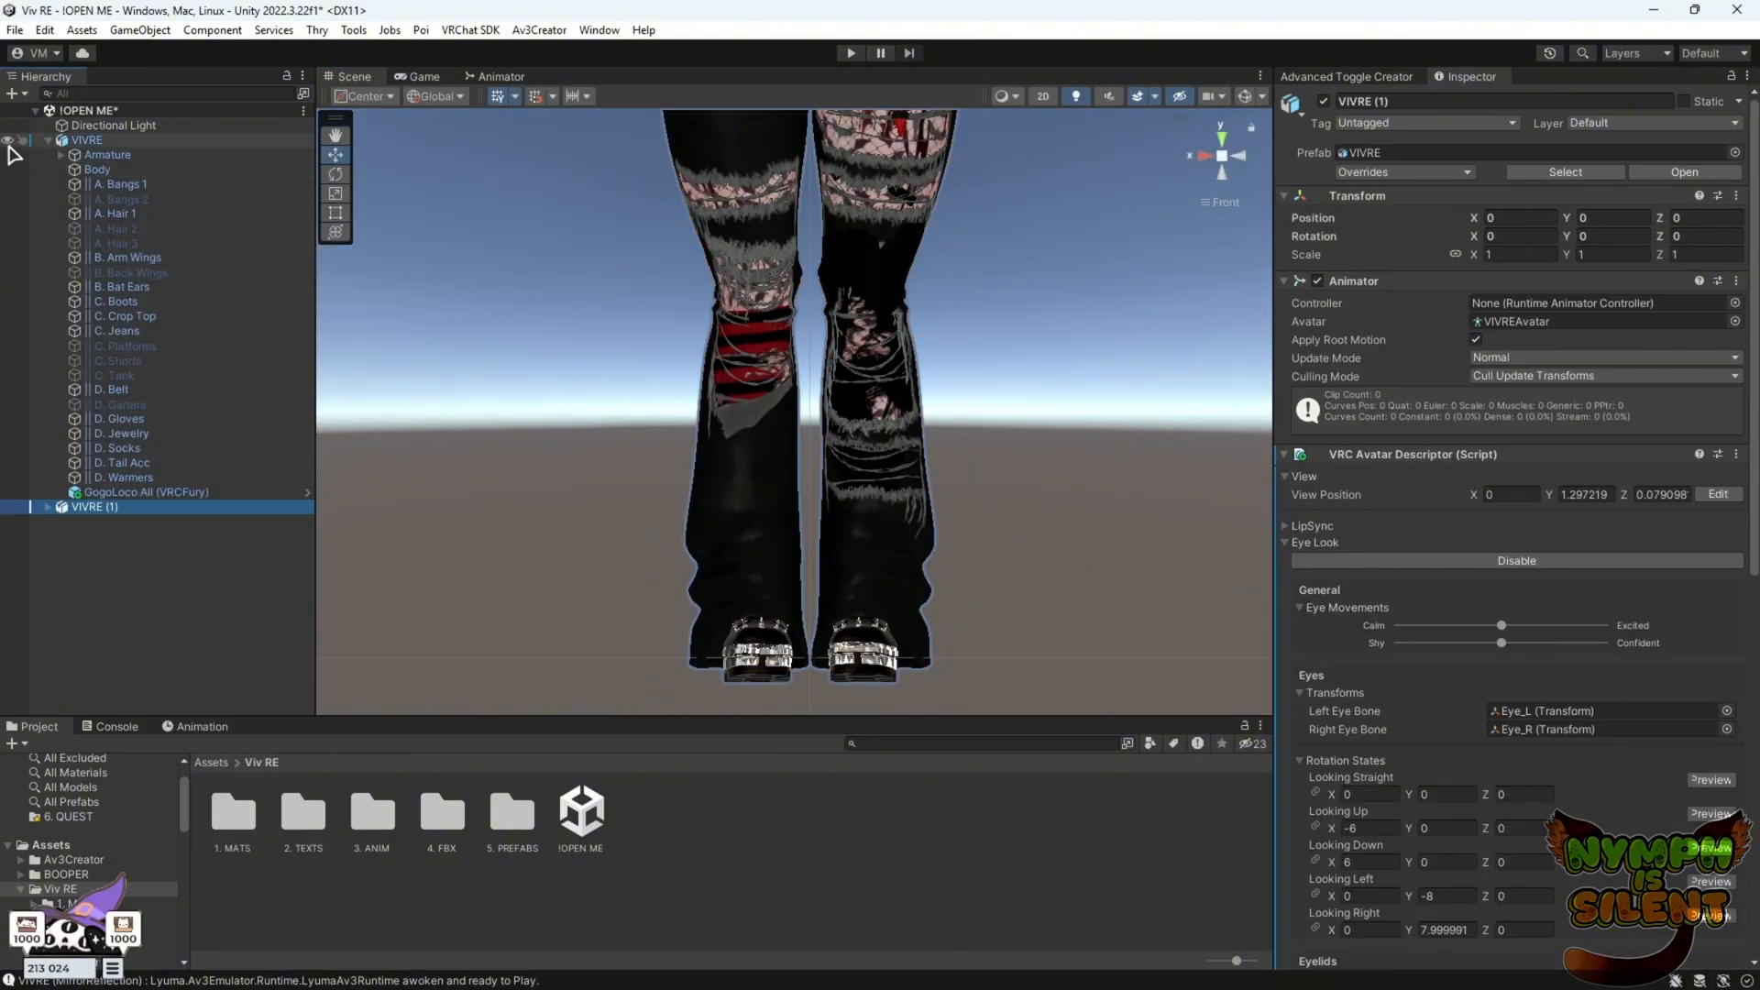
# Open the 3. ANIM/Layer folder and assign the VIV FX controller to the VIVRE (1) duplicate's Animator
pyautogui.click(371, 820)
pyautogui.doubleClick(371, 821)
pyautogui.doubleClick(442, 812)
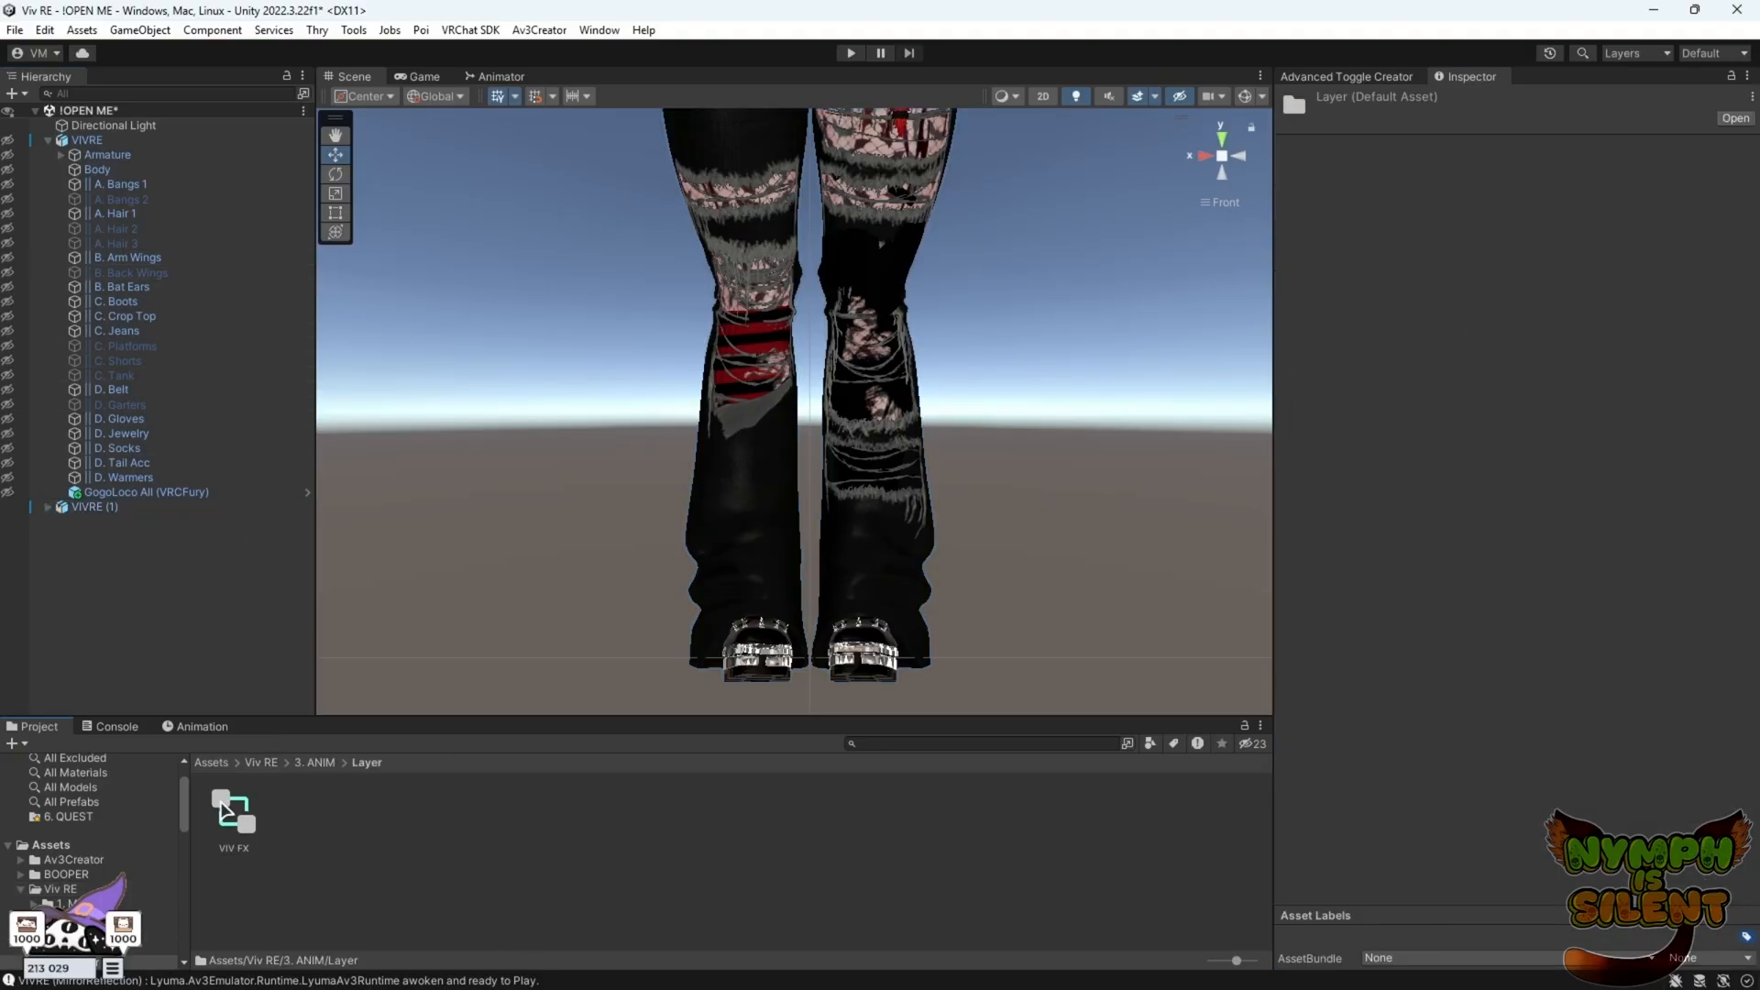
pyautogui.moveTo(128, 509); pyautogui.dragTo(128, 510)
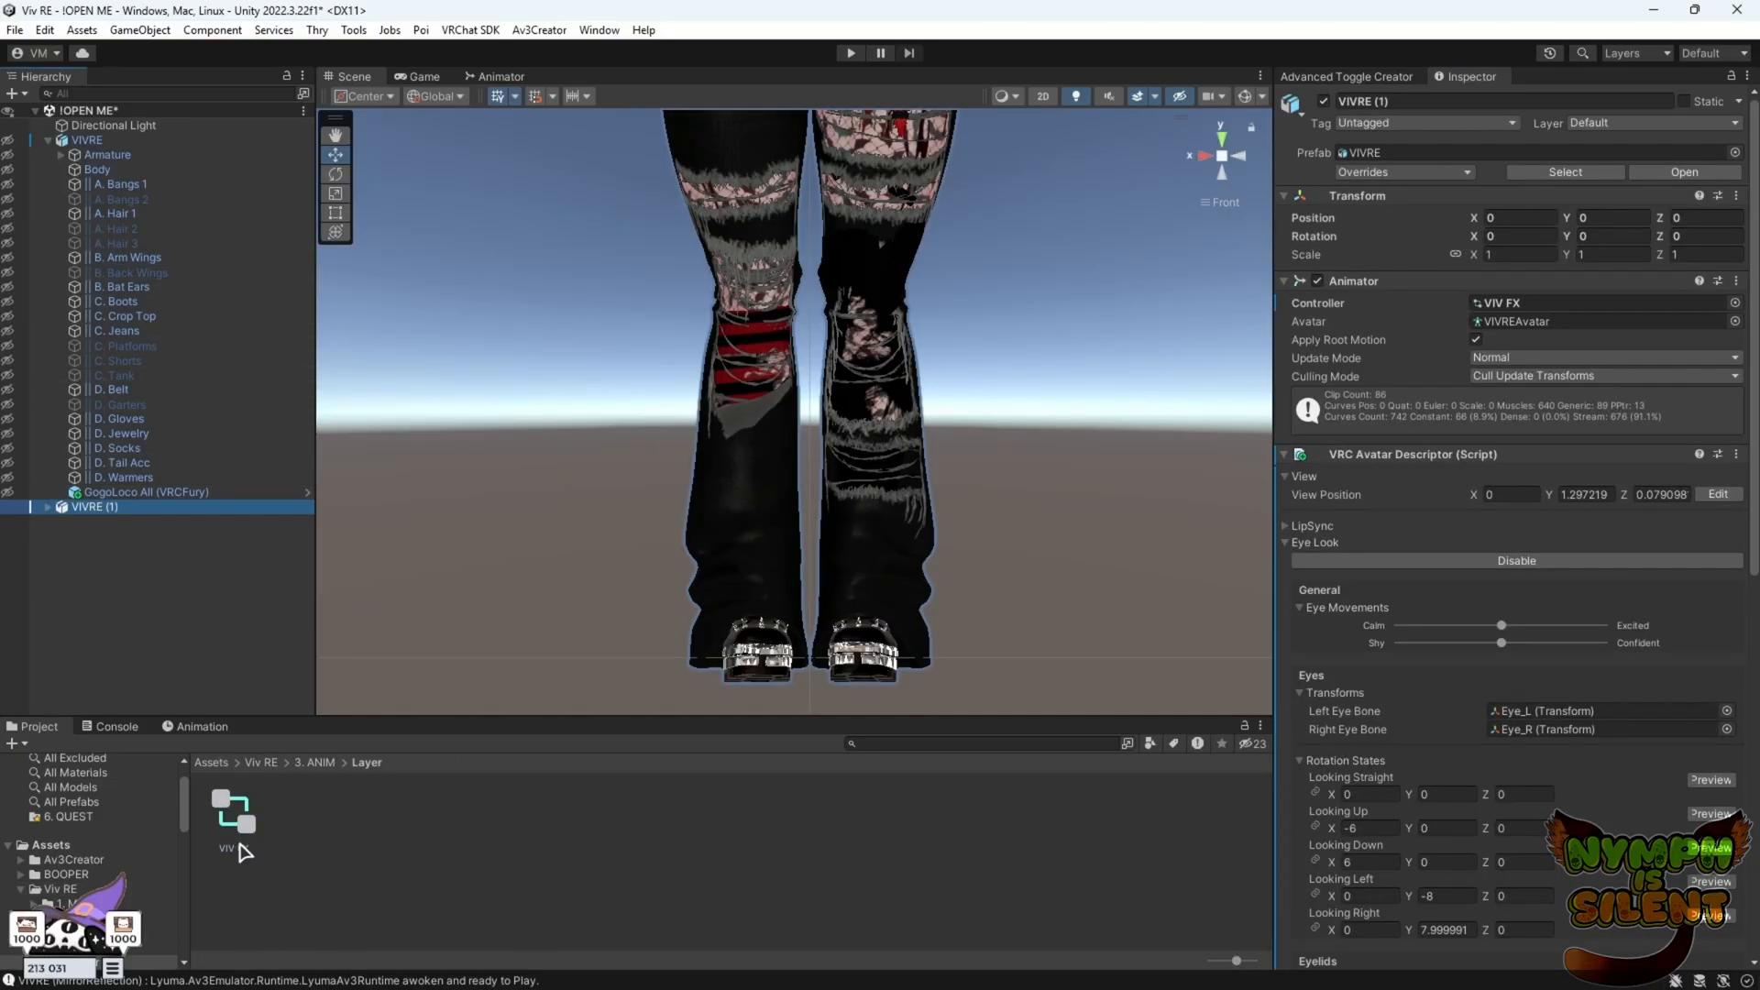
# Open the Jeans Default clip in the Animation window and enable preview to view the avatar's legs
pyautogui.click(207, 728)
pyautogui.click(177, 765)
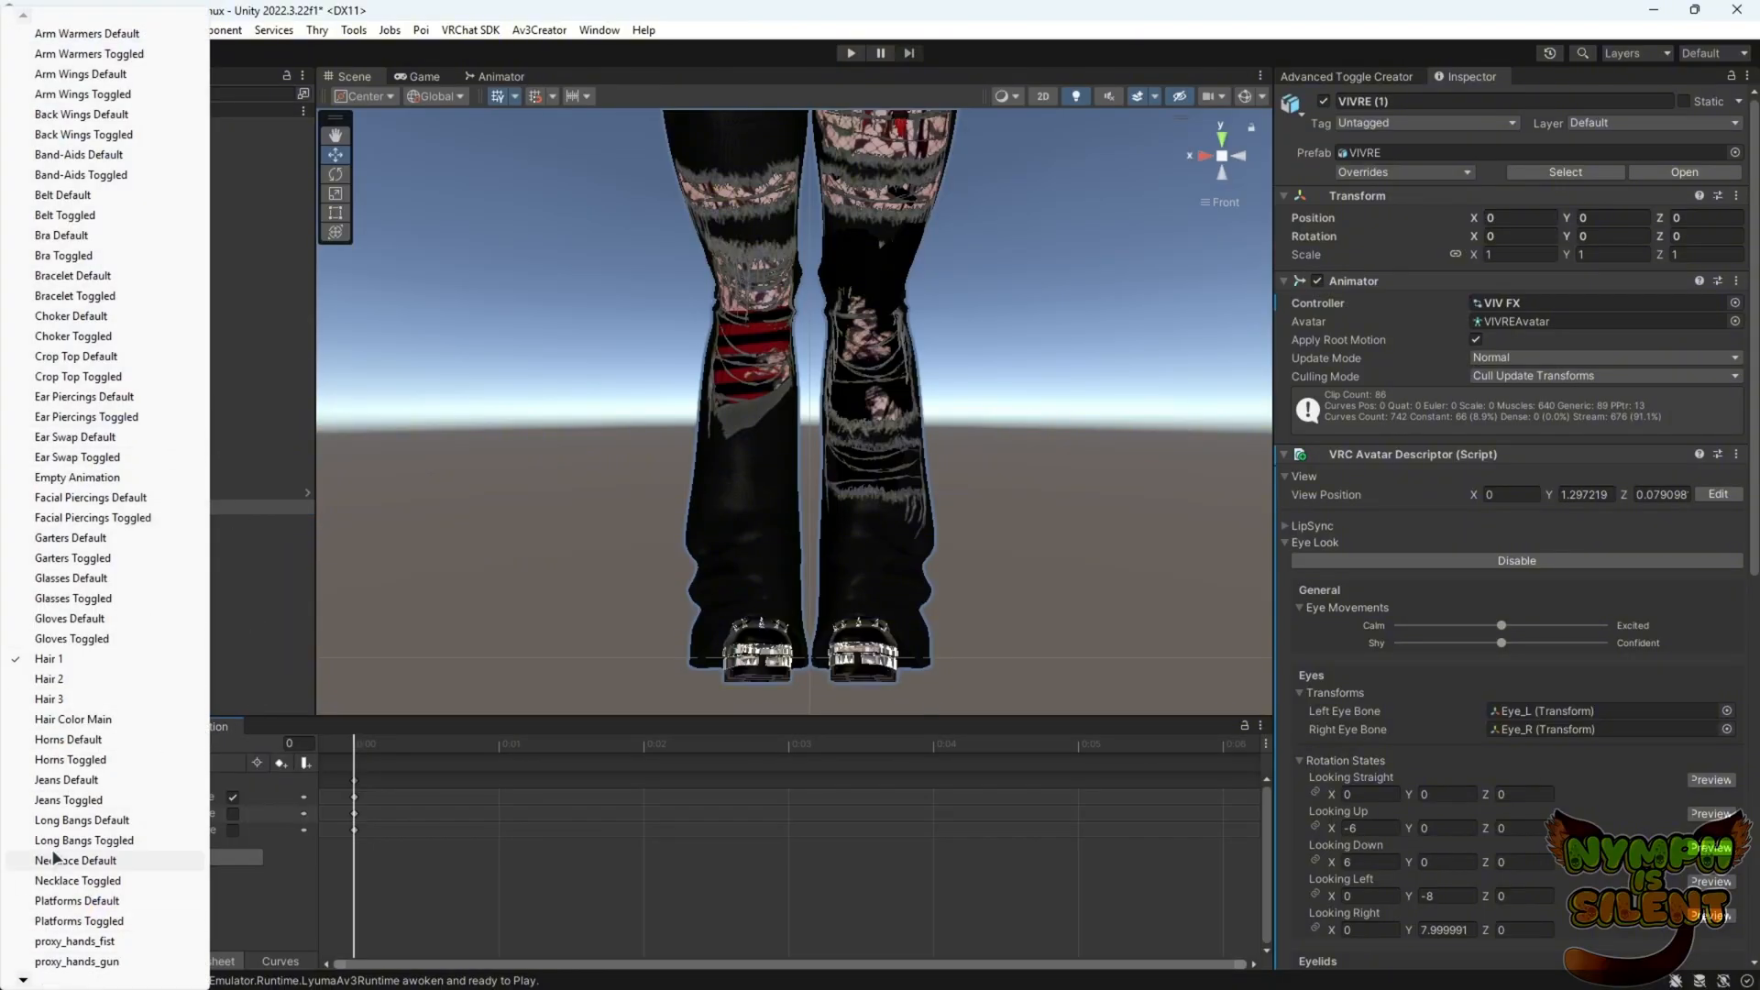
pyautogui.click(101, 779)
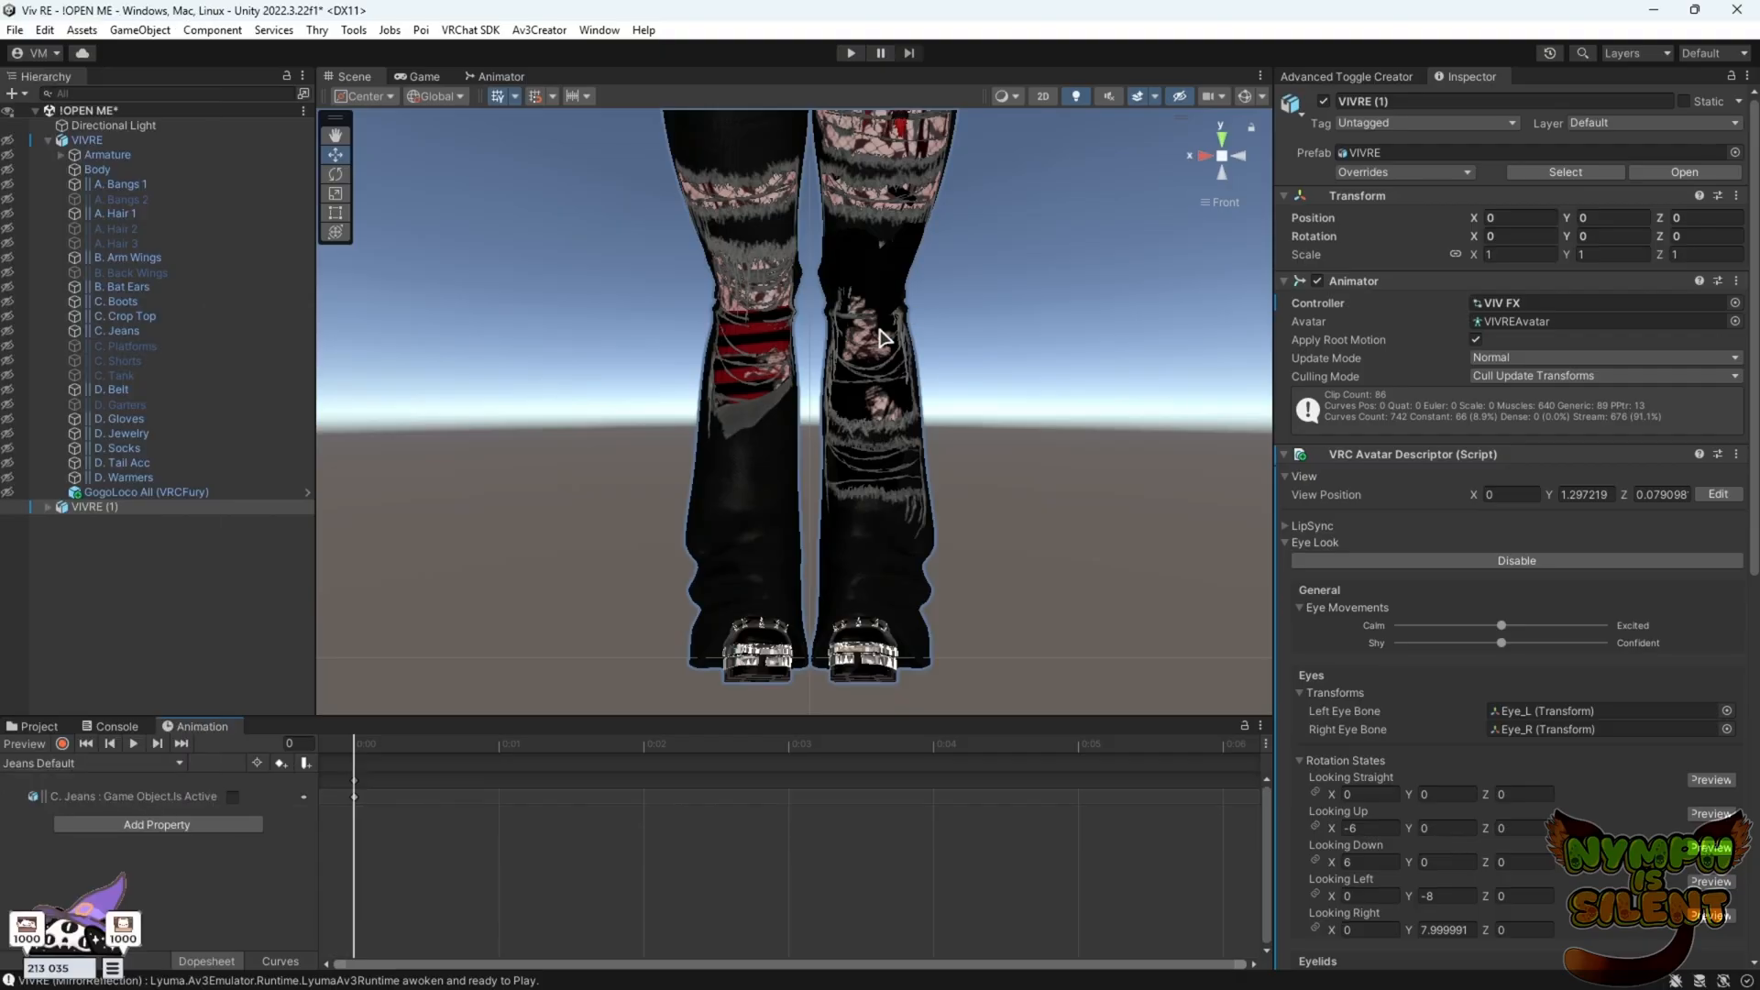
pyautogui.moveTo(385, 717); pyautogui.dragTo(385, 563)
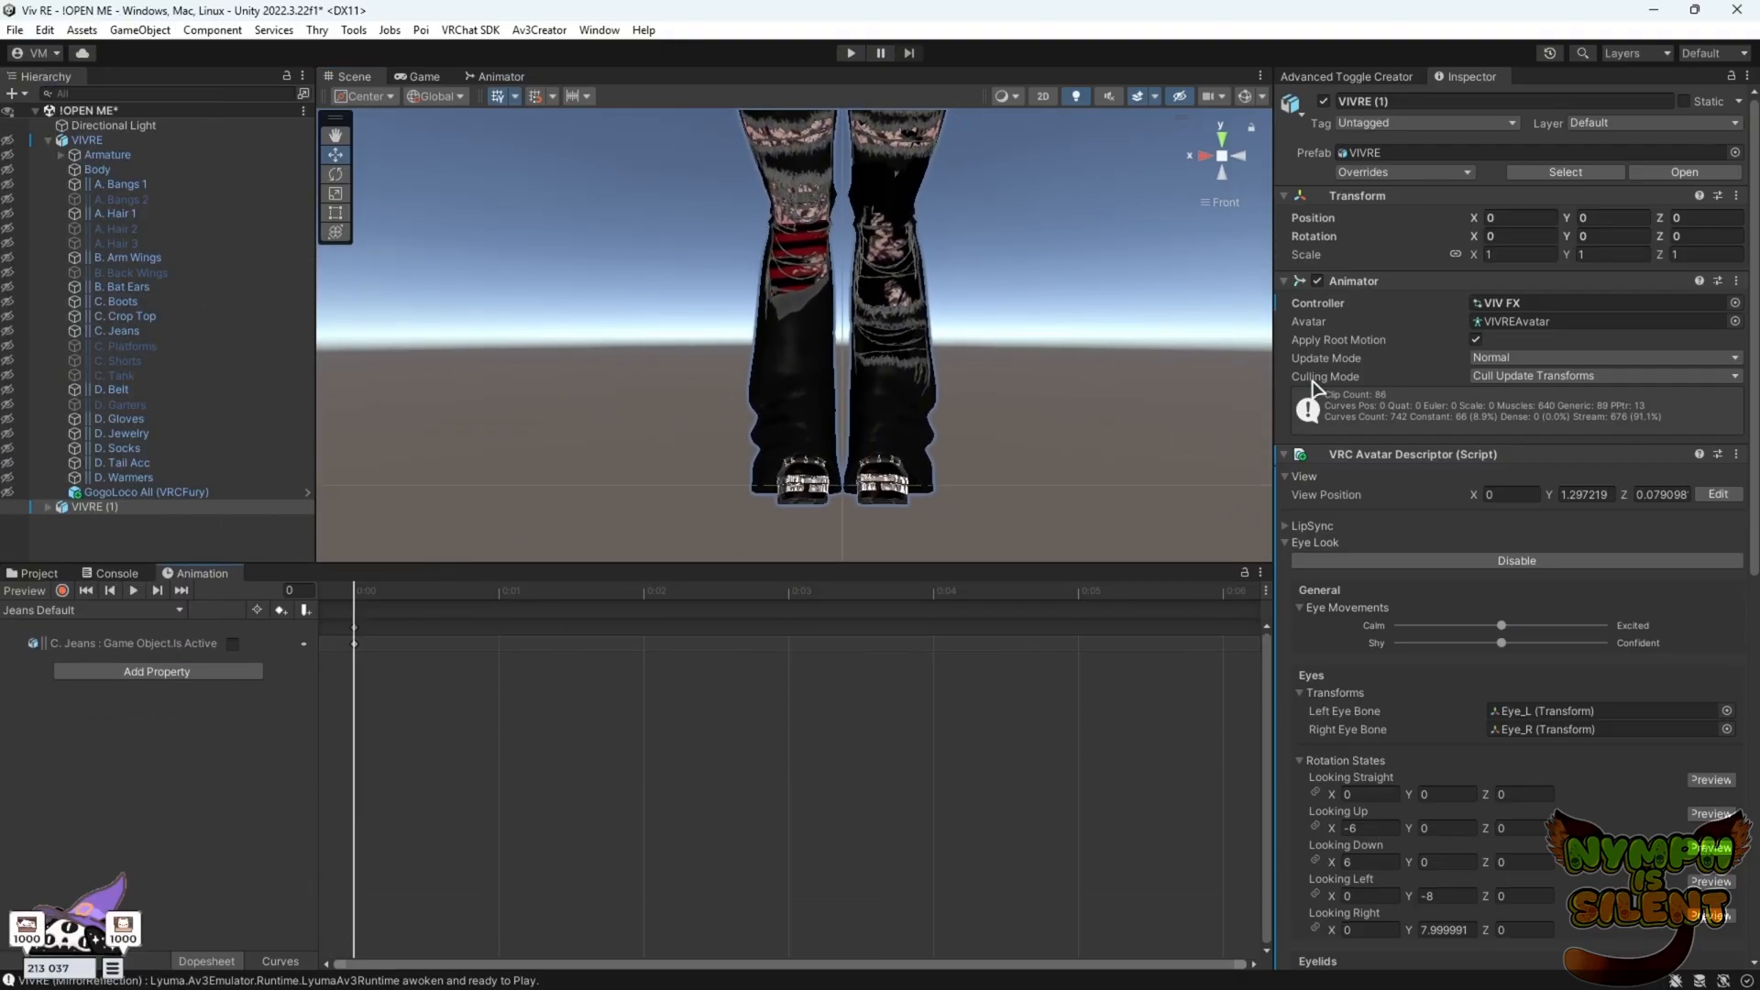
pyautogui.moveTo(723, 566); pyautogui.dragTo(722, 689)
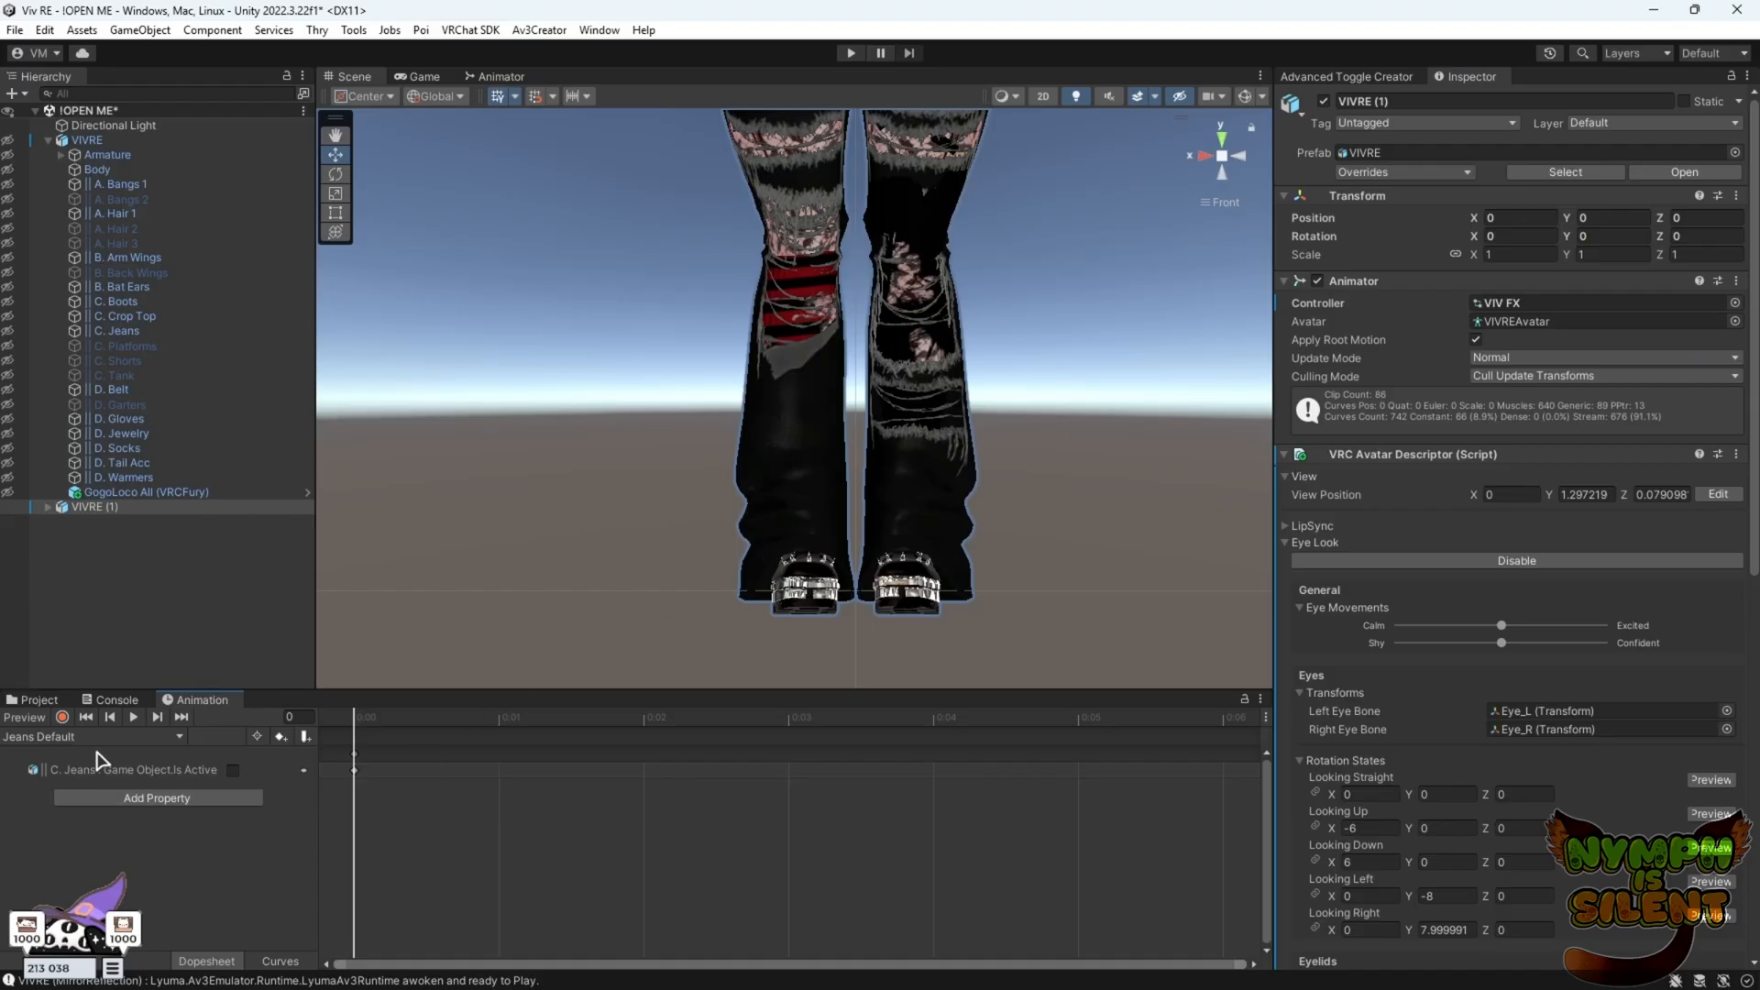
pyautogui.click(64, 718)
pyautogui.moveTo(955, 673); pyautogui.dragTo(983, 431, button='middle')
pyautogui.scroll(3, 1007, 381)
pyautogui.keyDown('alt'); pyautogui.moveTo(983, 432); pyautogui.dragTo(1096, 426); pyautogui.keyUp('alt')
pyautogui.moveTo(1096, 427); pyautogui.dragTo(1094, 336, button='middle')
pyautogui.keyDown('alt'); pyautogui.moveTo(1094, 336); pyautogui.dragTo(1047, 440); pyautogui.keyUp('alt')
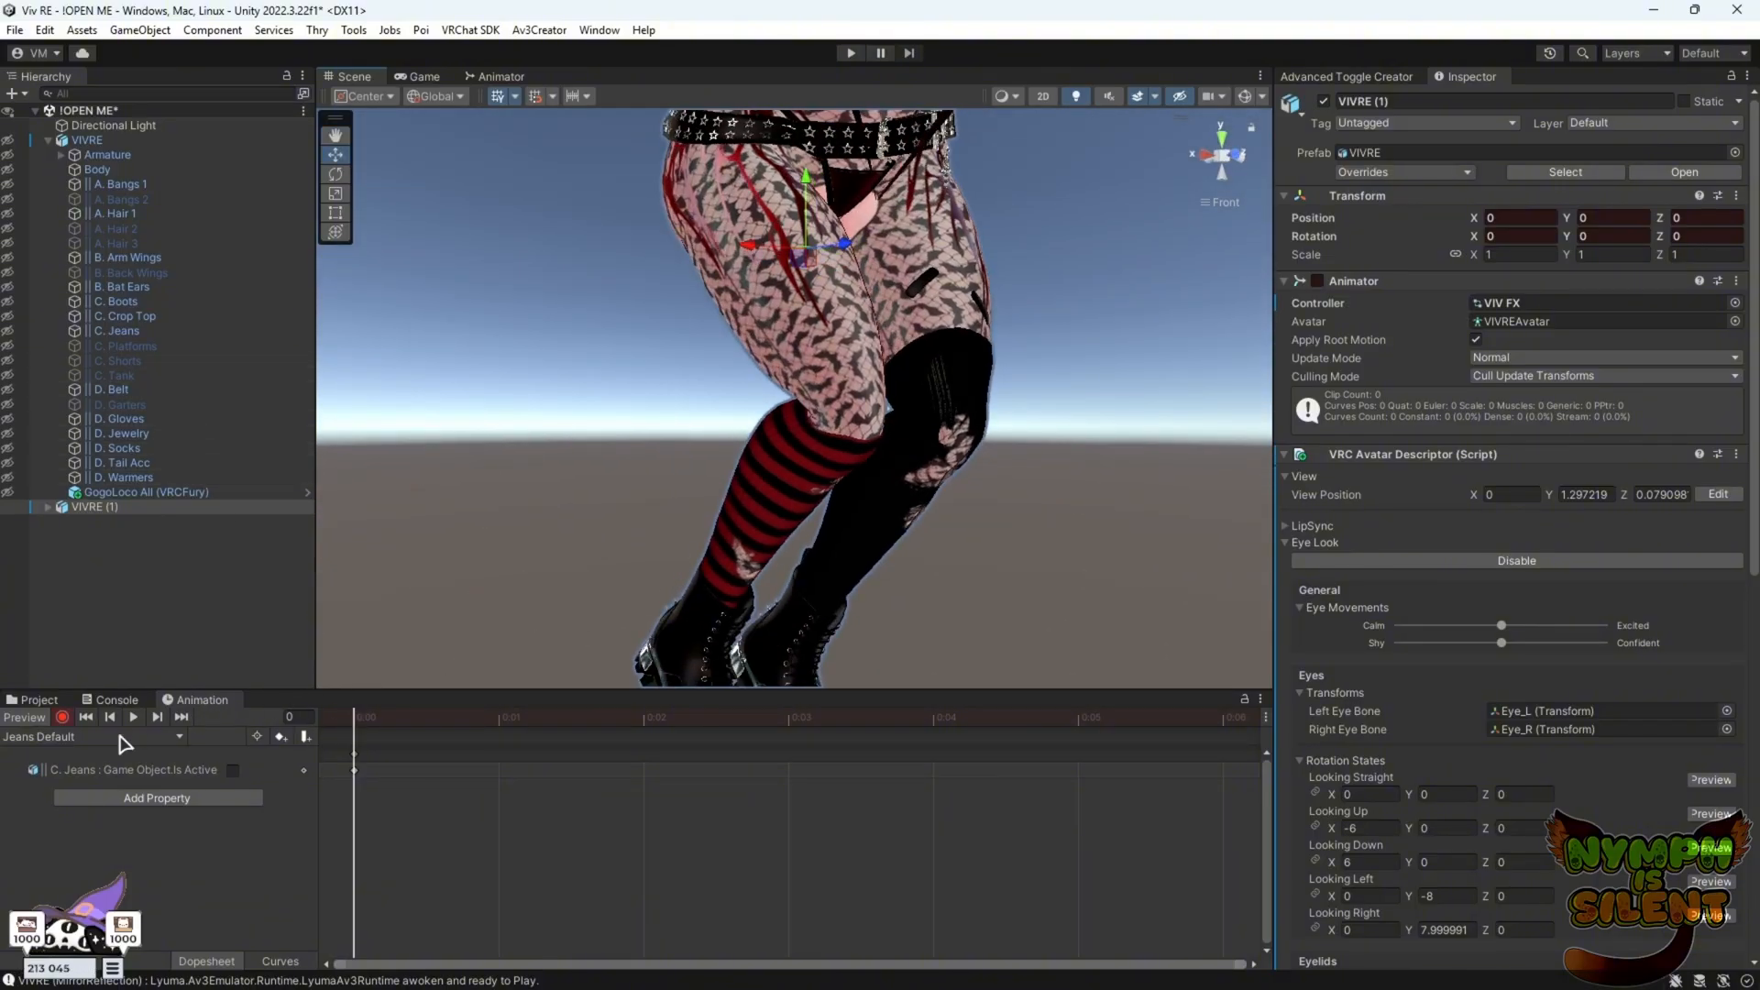
# Switch to the Socks Default clip and key the jeans' SOCKS blendshape at 0
pyautogui.click(177, 737)
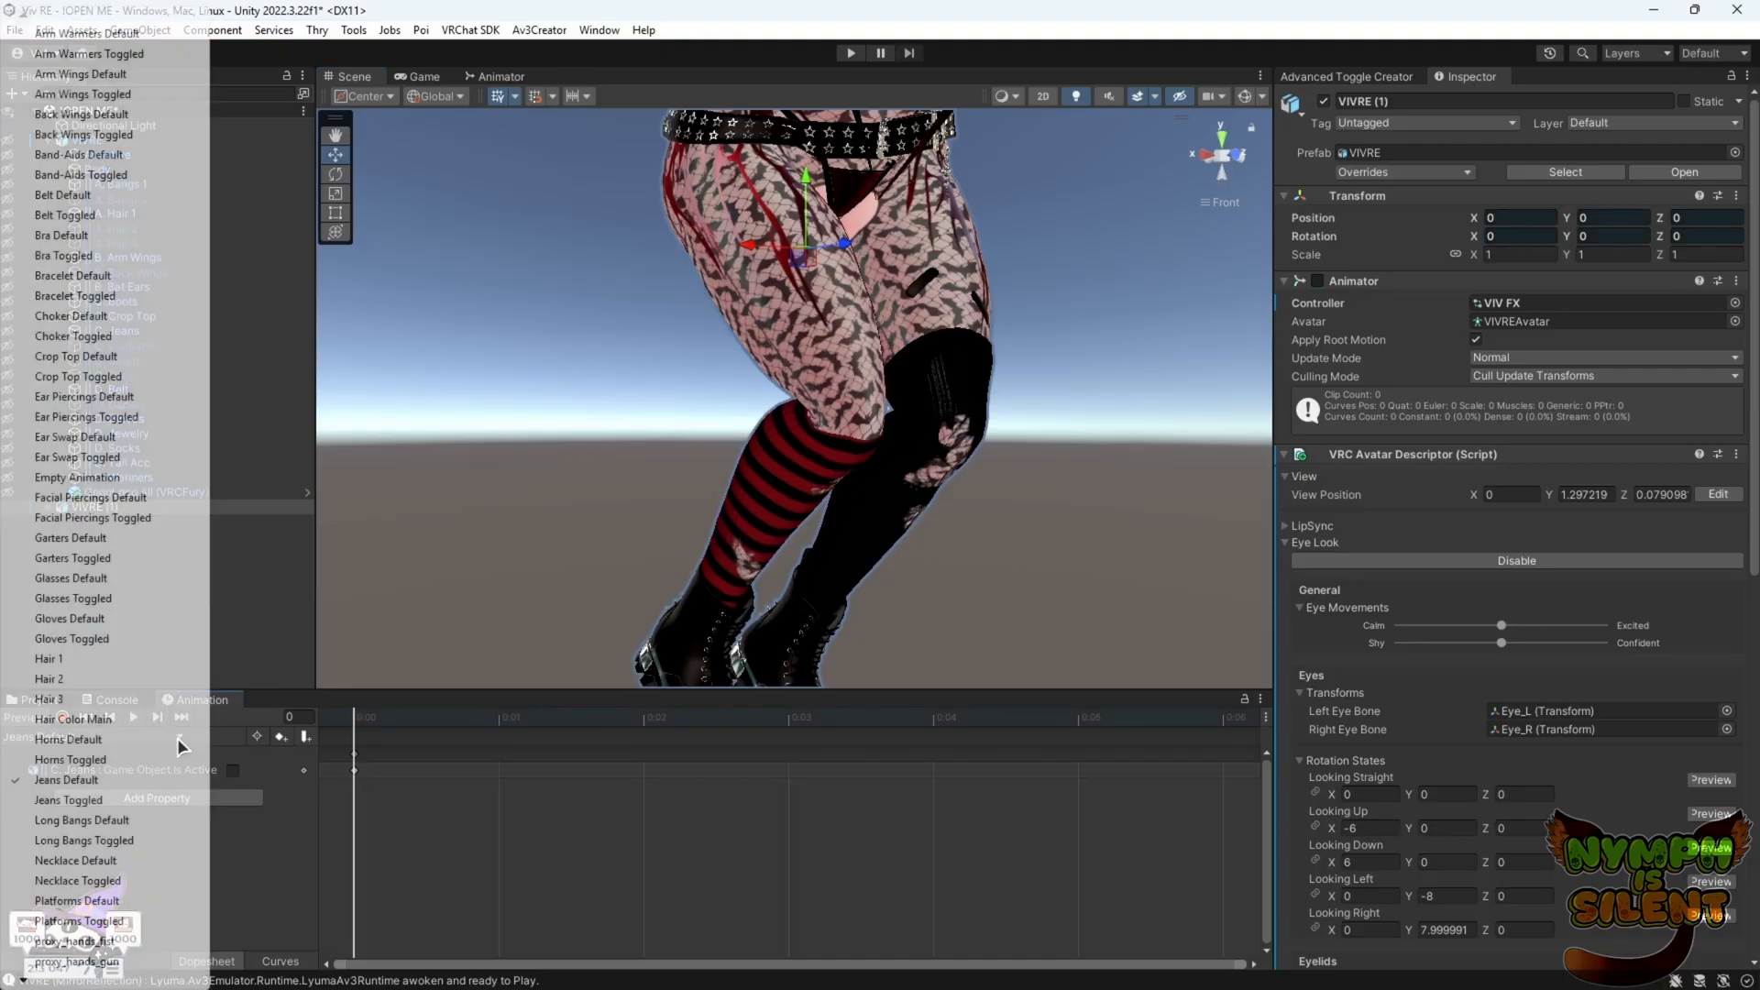
pyautogui.moveTo(21, 981)
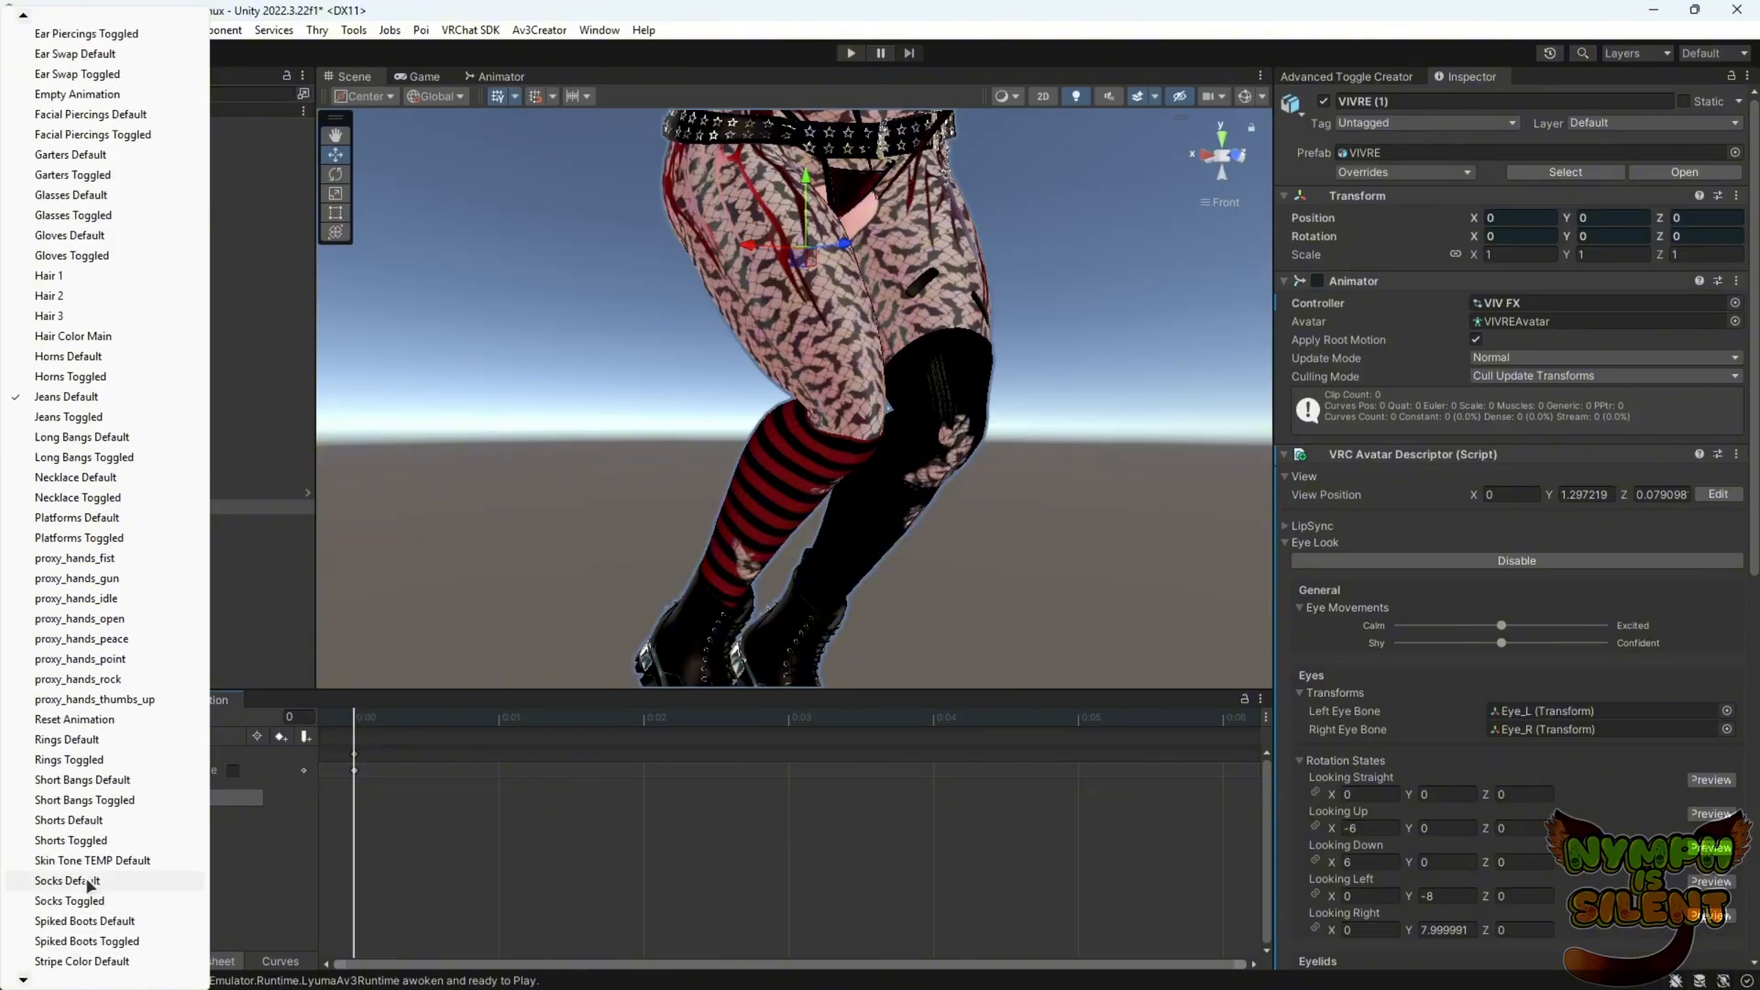
pyautogui.click(89, 881)
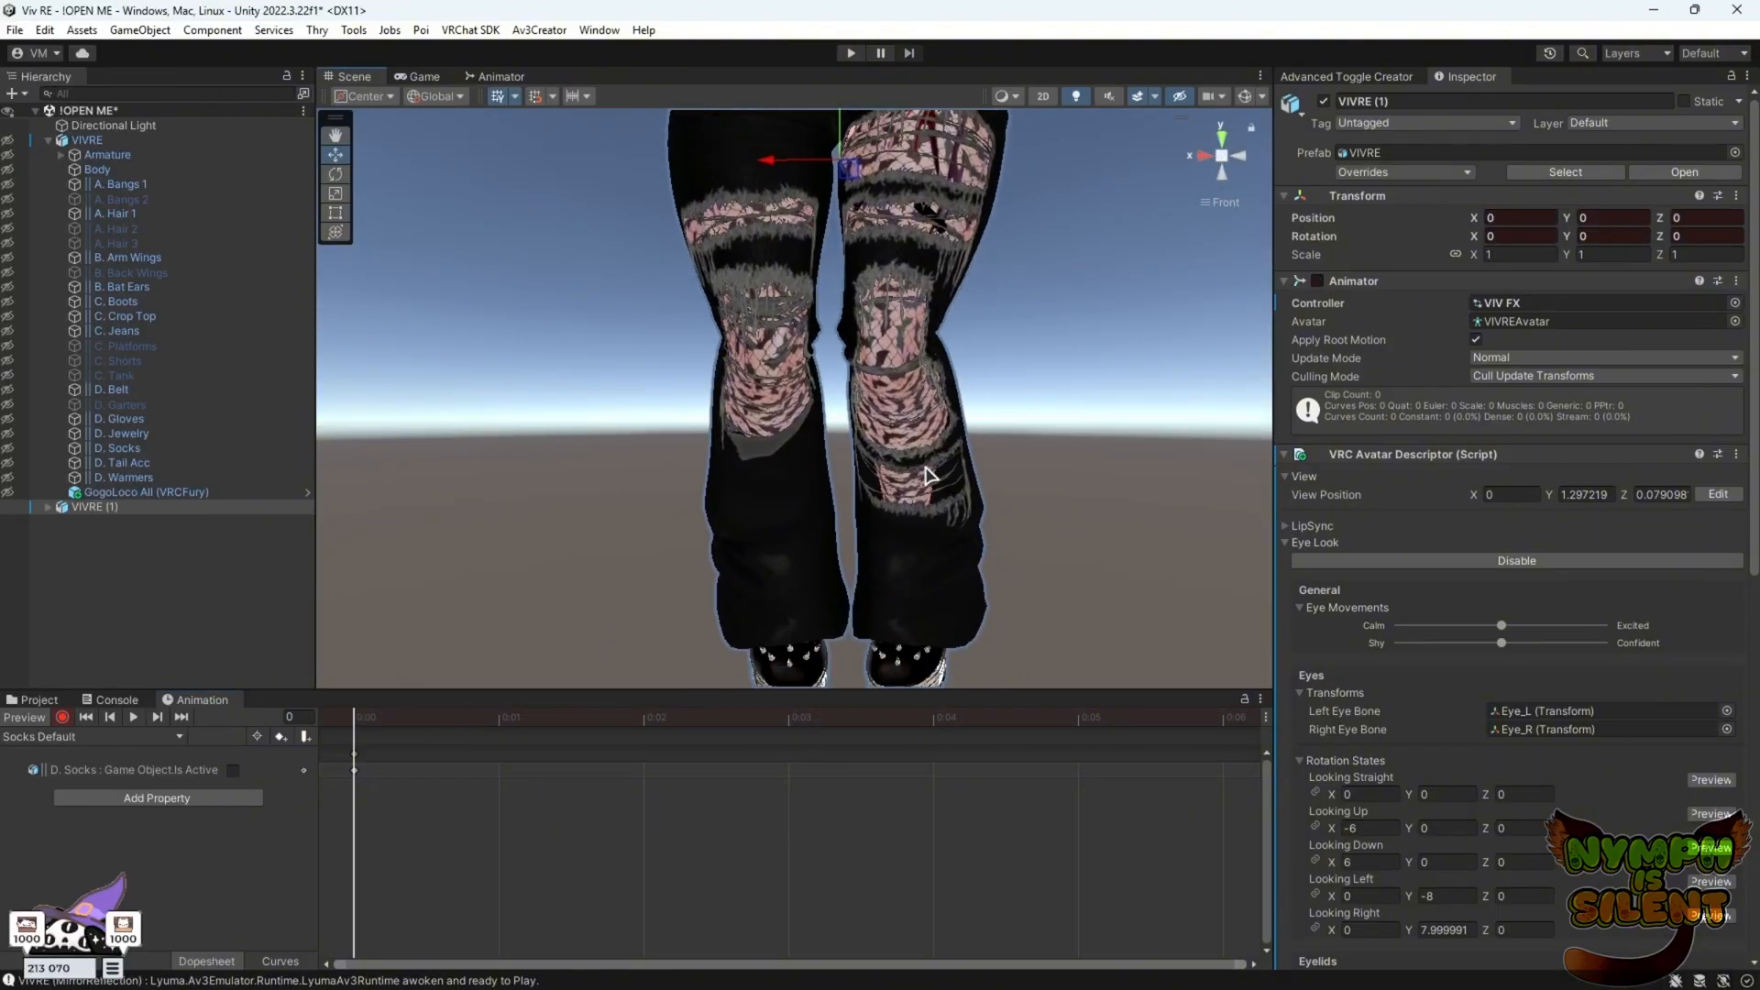
pyautogui.click(905, 581)
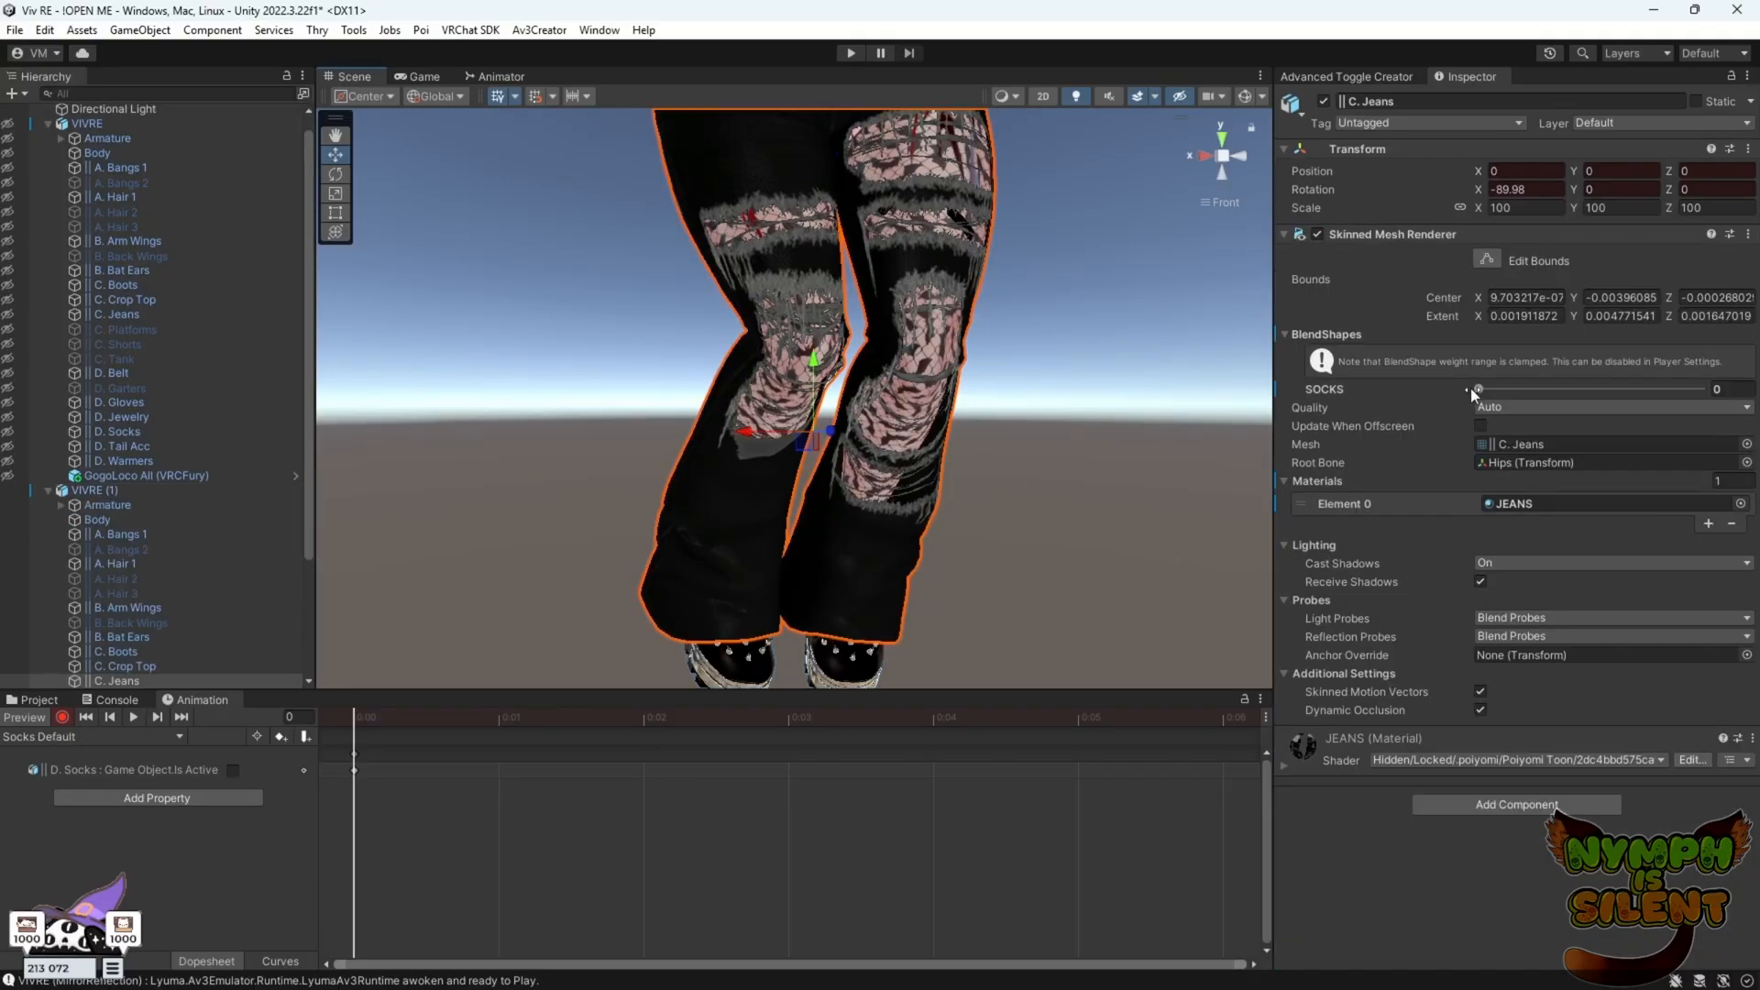
pyautogui.moveTo(1480, 389); pyautogui.dragTo(1487, 389)
pyautogui.keyDown('alt'); pyautogui.moveTo(854, 543); pyautogui.dragTo(706, 543); pyautogui.keyUp('alt')
pyautogui.click(63, 718)
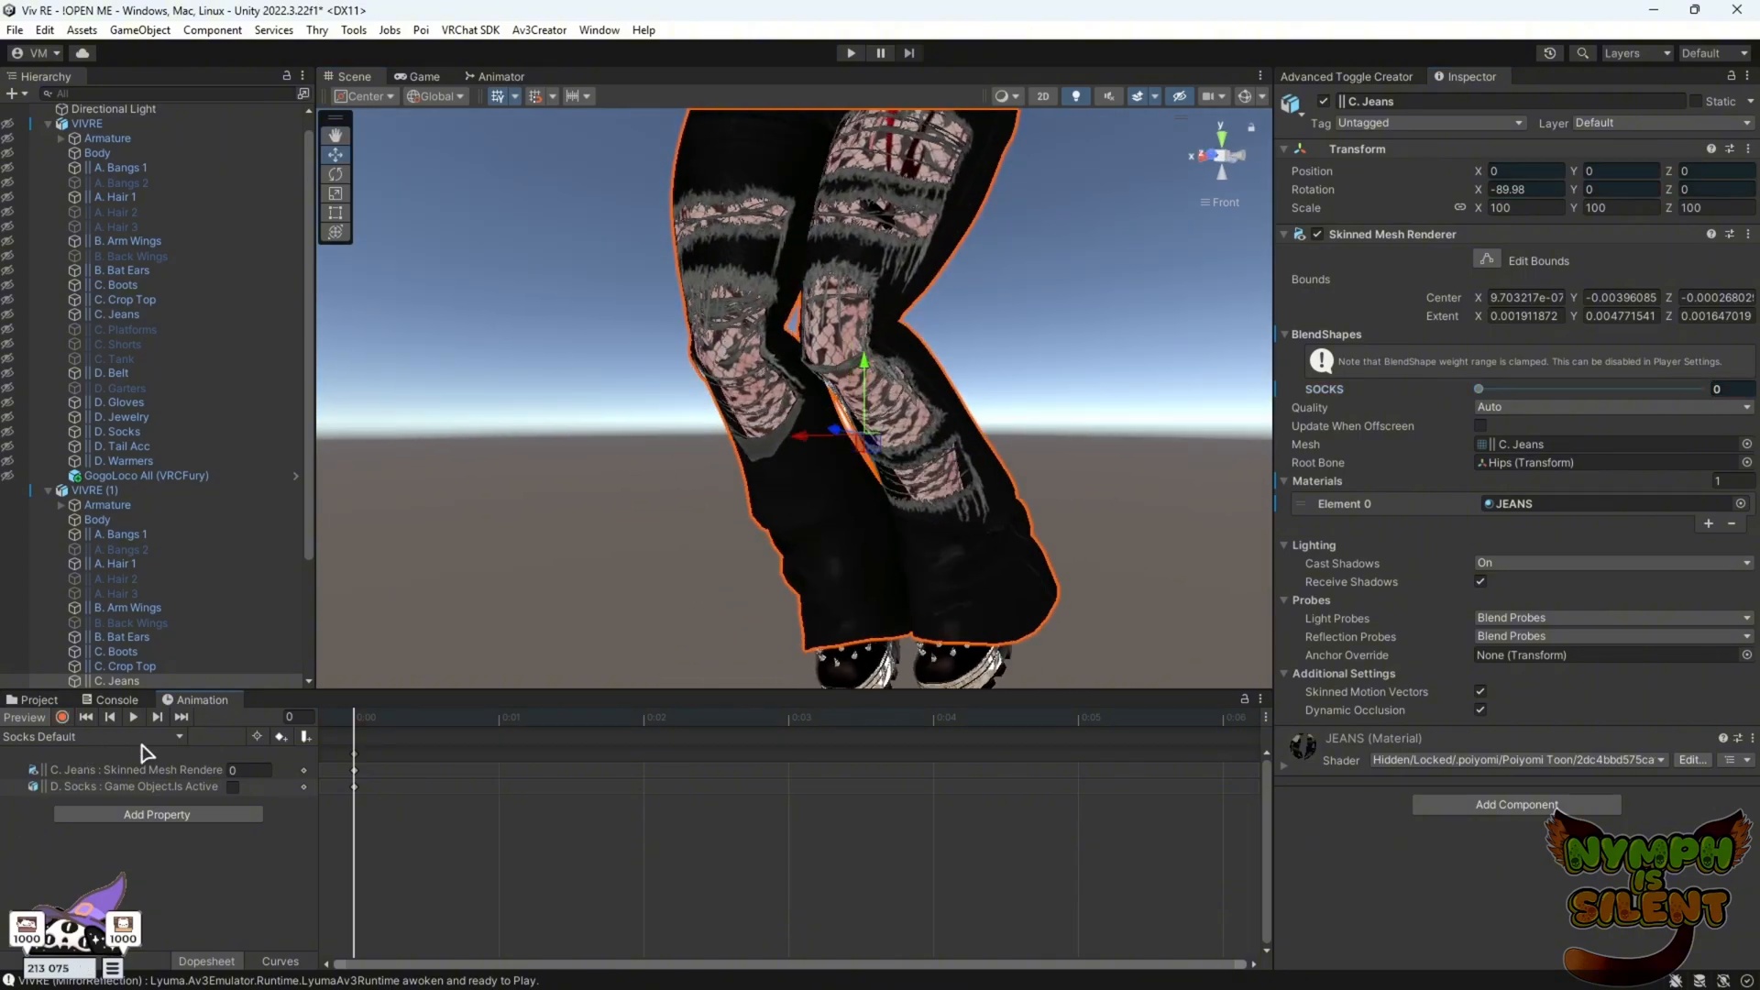
# Switch to the Socks Toggled clip and key the jeans' SOCKS blendshape at 100
pyautogui.click(178, 739)
pyautogui.scroll(-5, 178, 739)
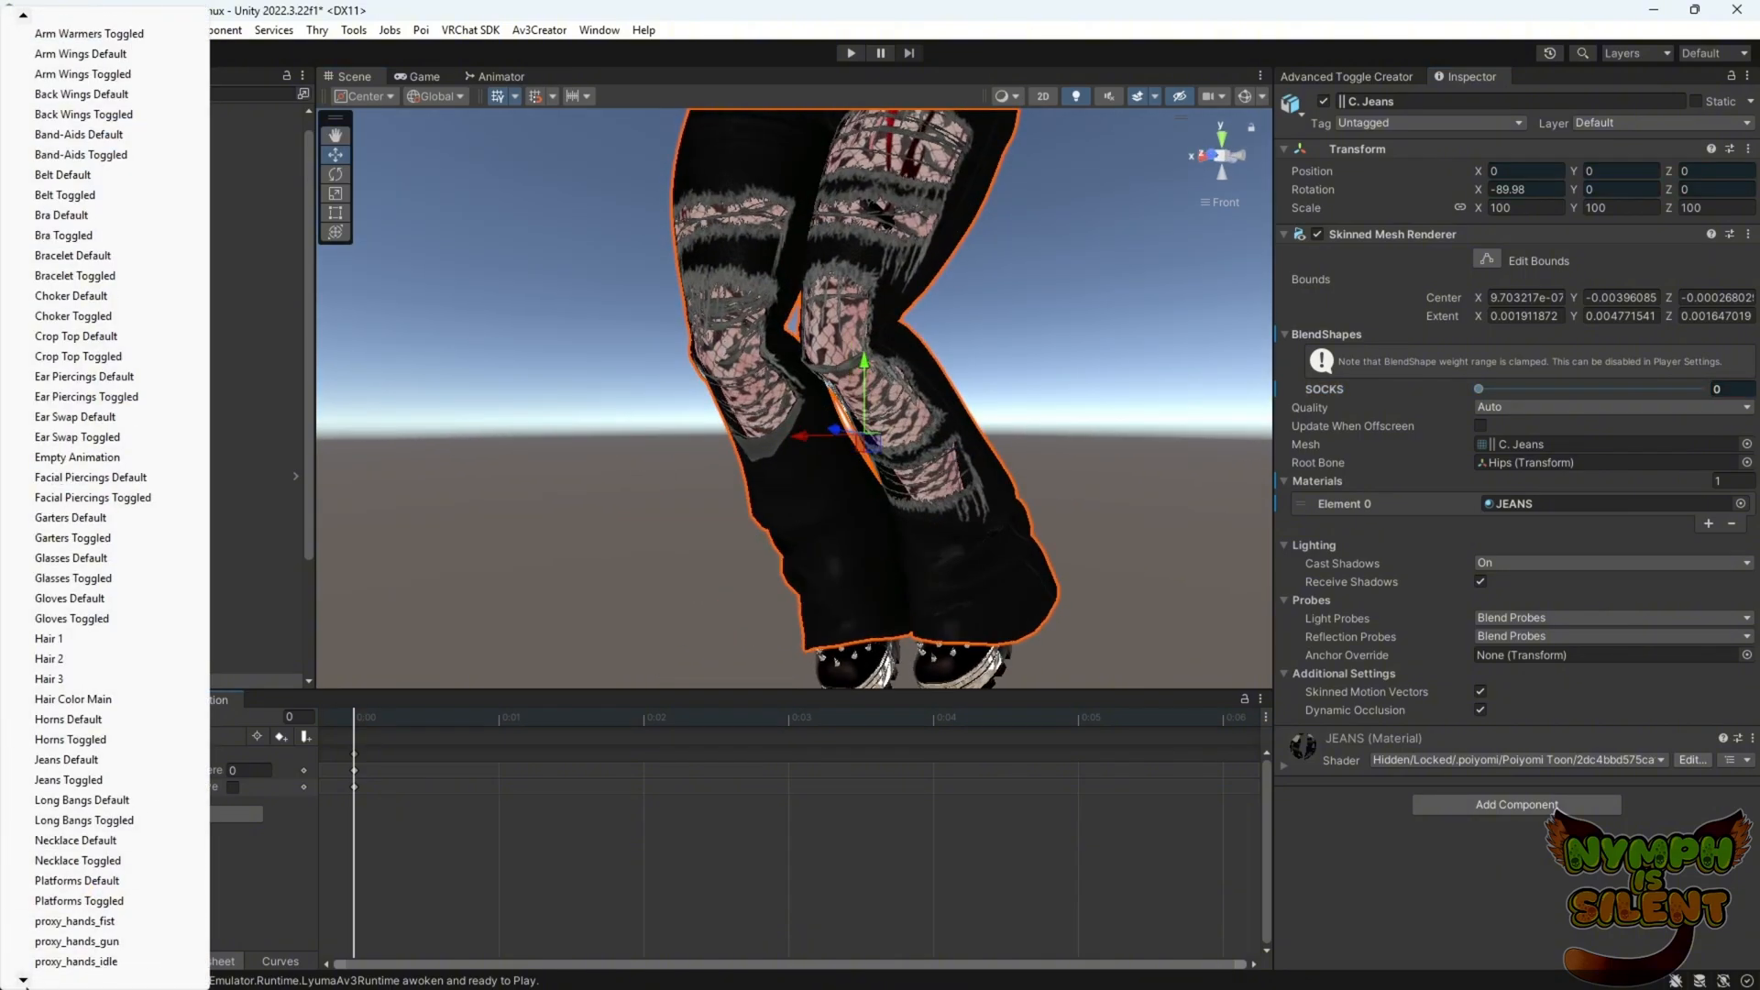
pyautogui.scroll(-5, 89, 923)
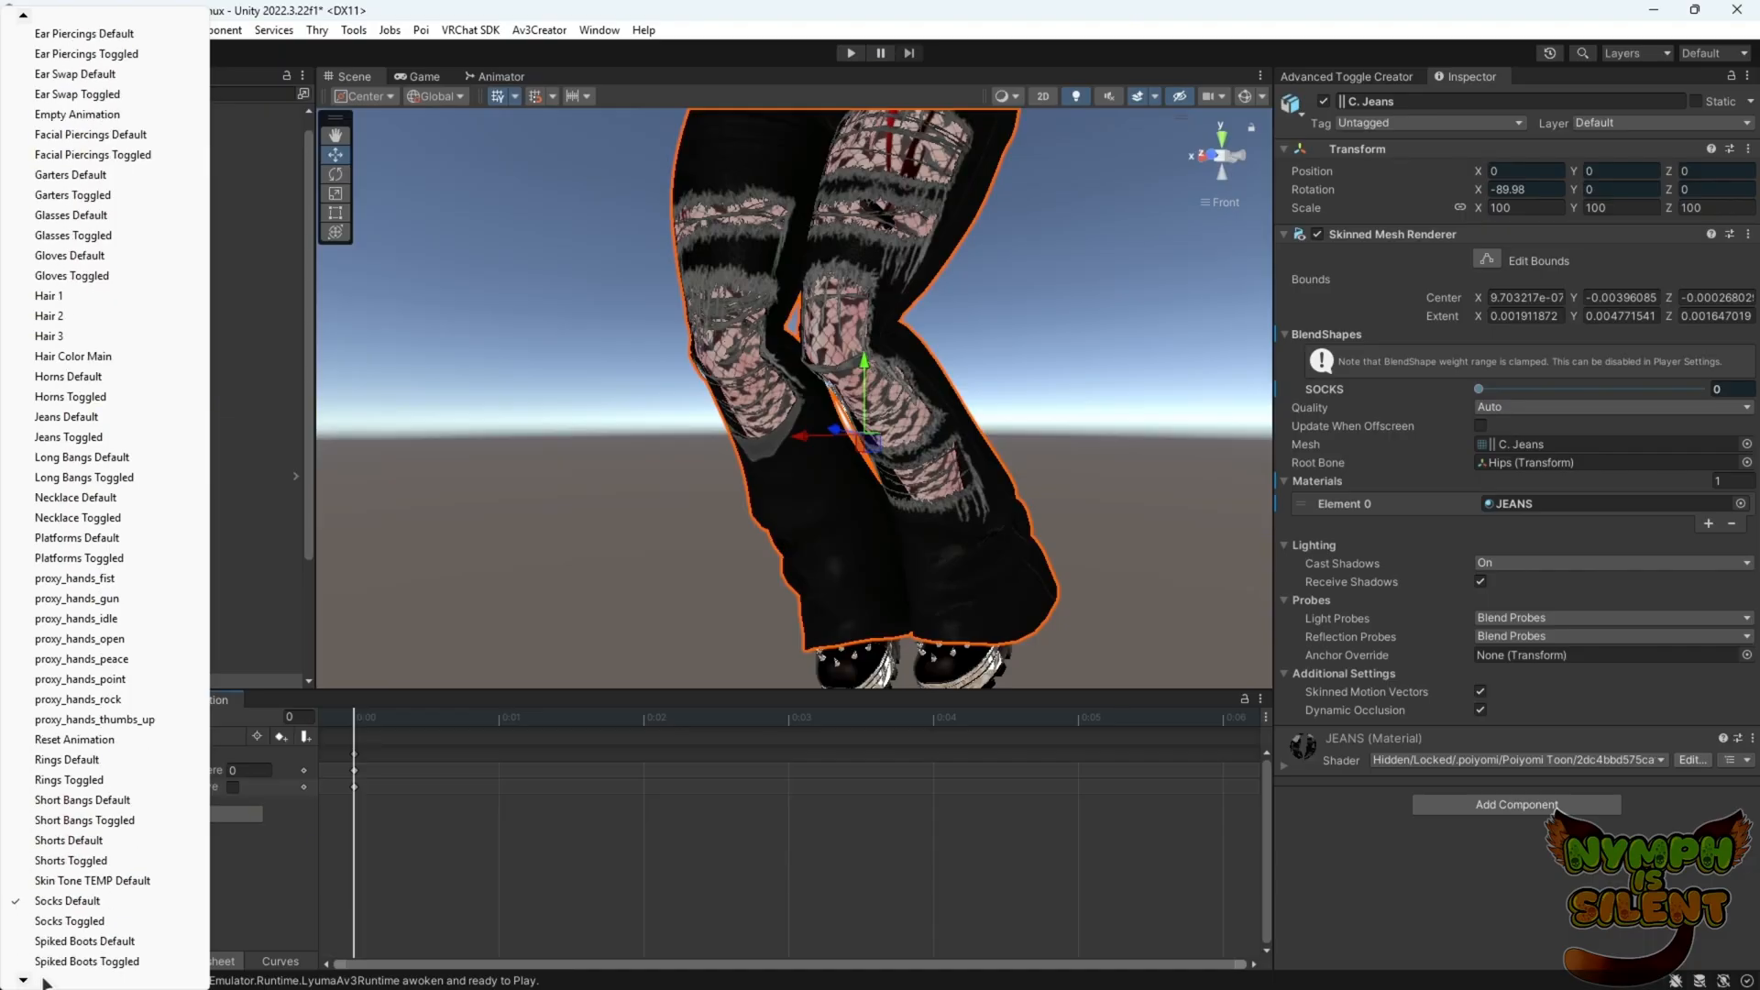
pyautogui.click(89, 922)
pyautogui.click(62, 717)
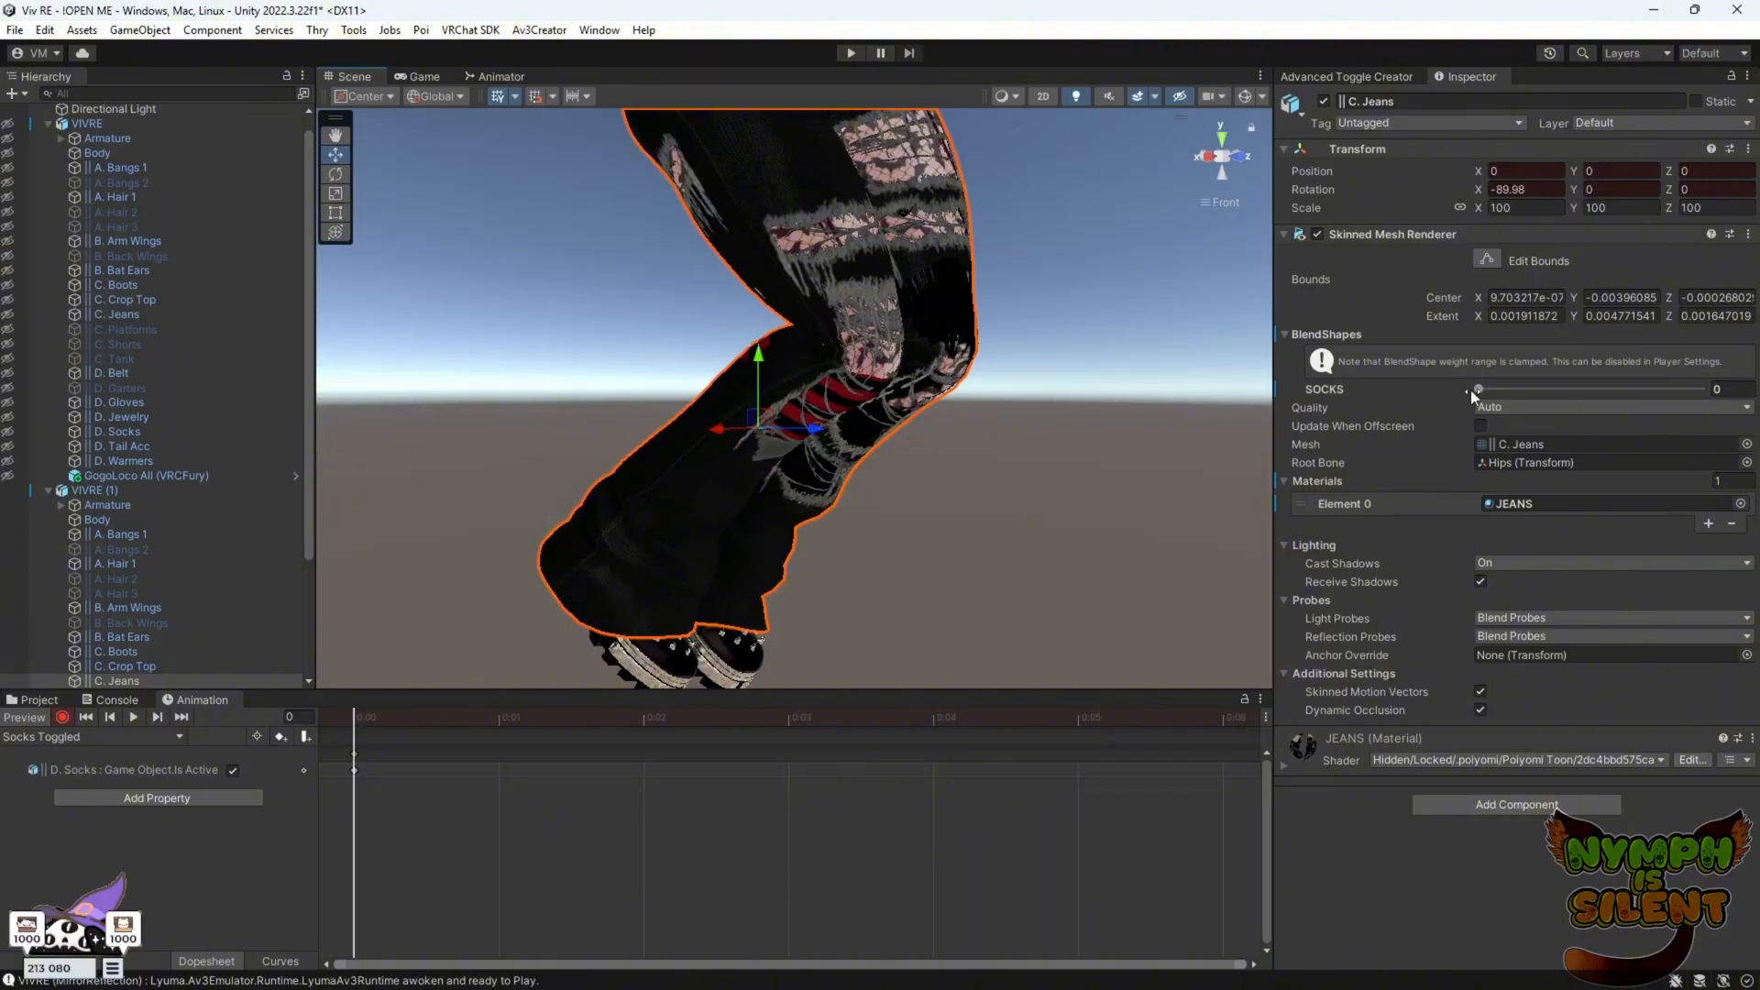
pyautogui.moveTo(1478, 388); pyautogui.dragTo(1707, 389)
pyautogui.keyDown('alt'); pyautogui.moveTo(697, 486); pyautogui.dragTo(907, 583); pyautogui.keyUp('alt')
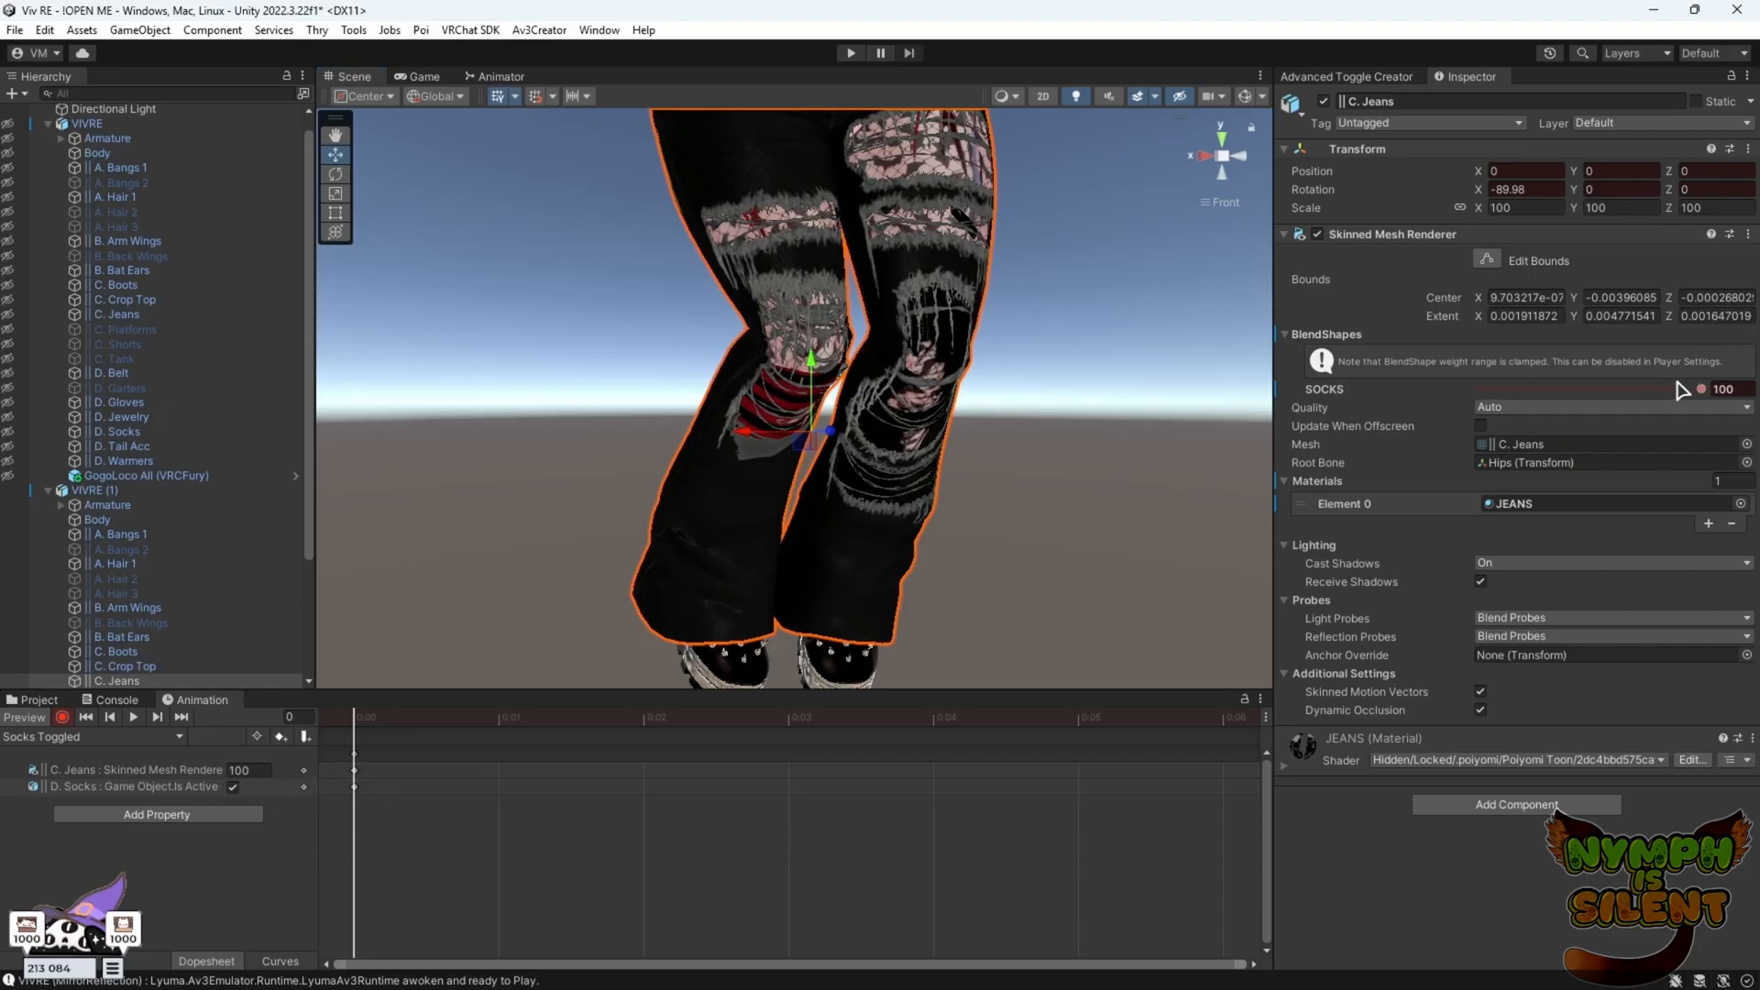
# Delete the stray SOCKS keyframe, re-key SOCKS at 100 on the first frame and stop recording
pyautogui.moveTo(1679, 389); pyautogui.dragTo(487, 736)
pyautogui.click(504, 724)
pyautogui.moveTo(1513, 392); pyautogui.dragTo(1707, 388)
pyautogui.click(357, 721)
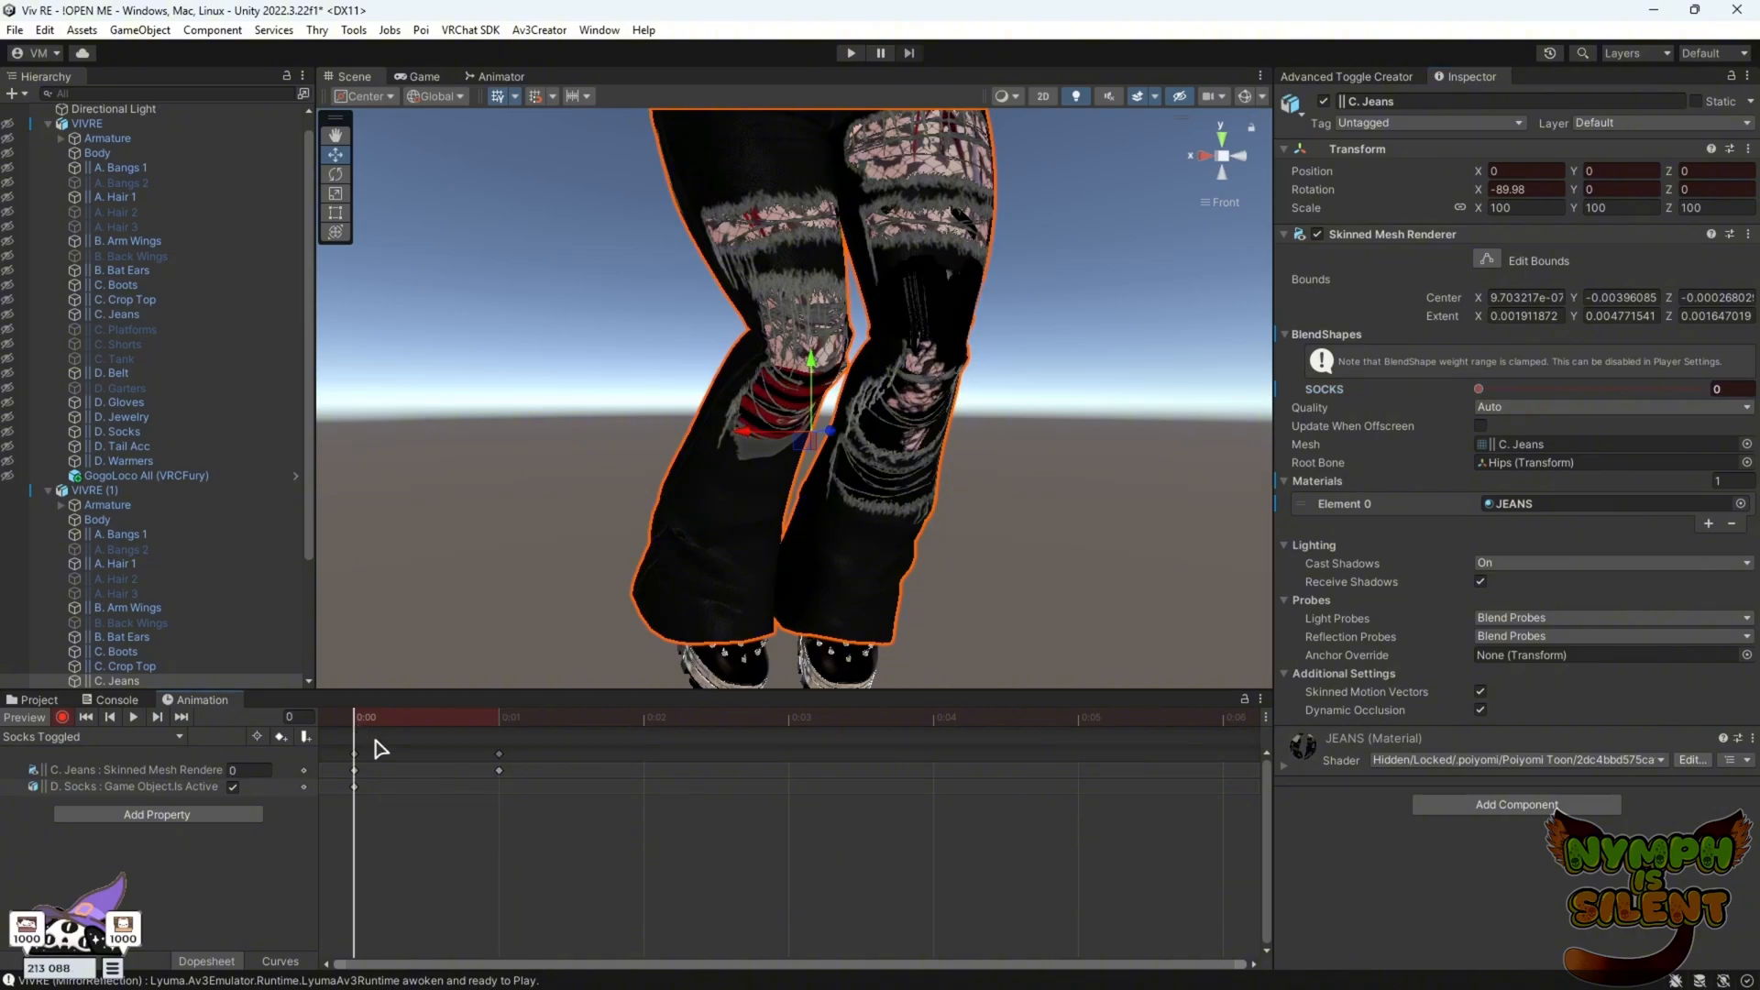
pyautogui.rightClick(501, 755)
pyautogui.click(549, 792)
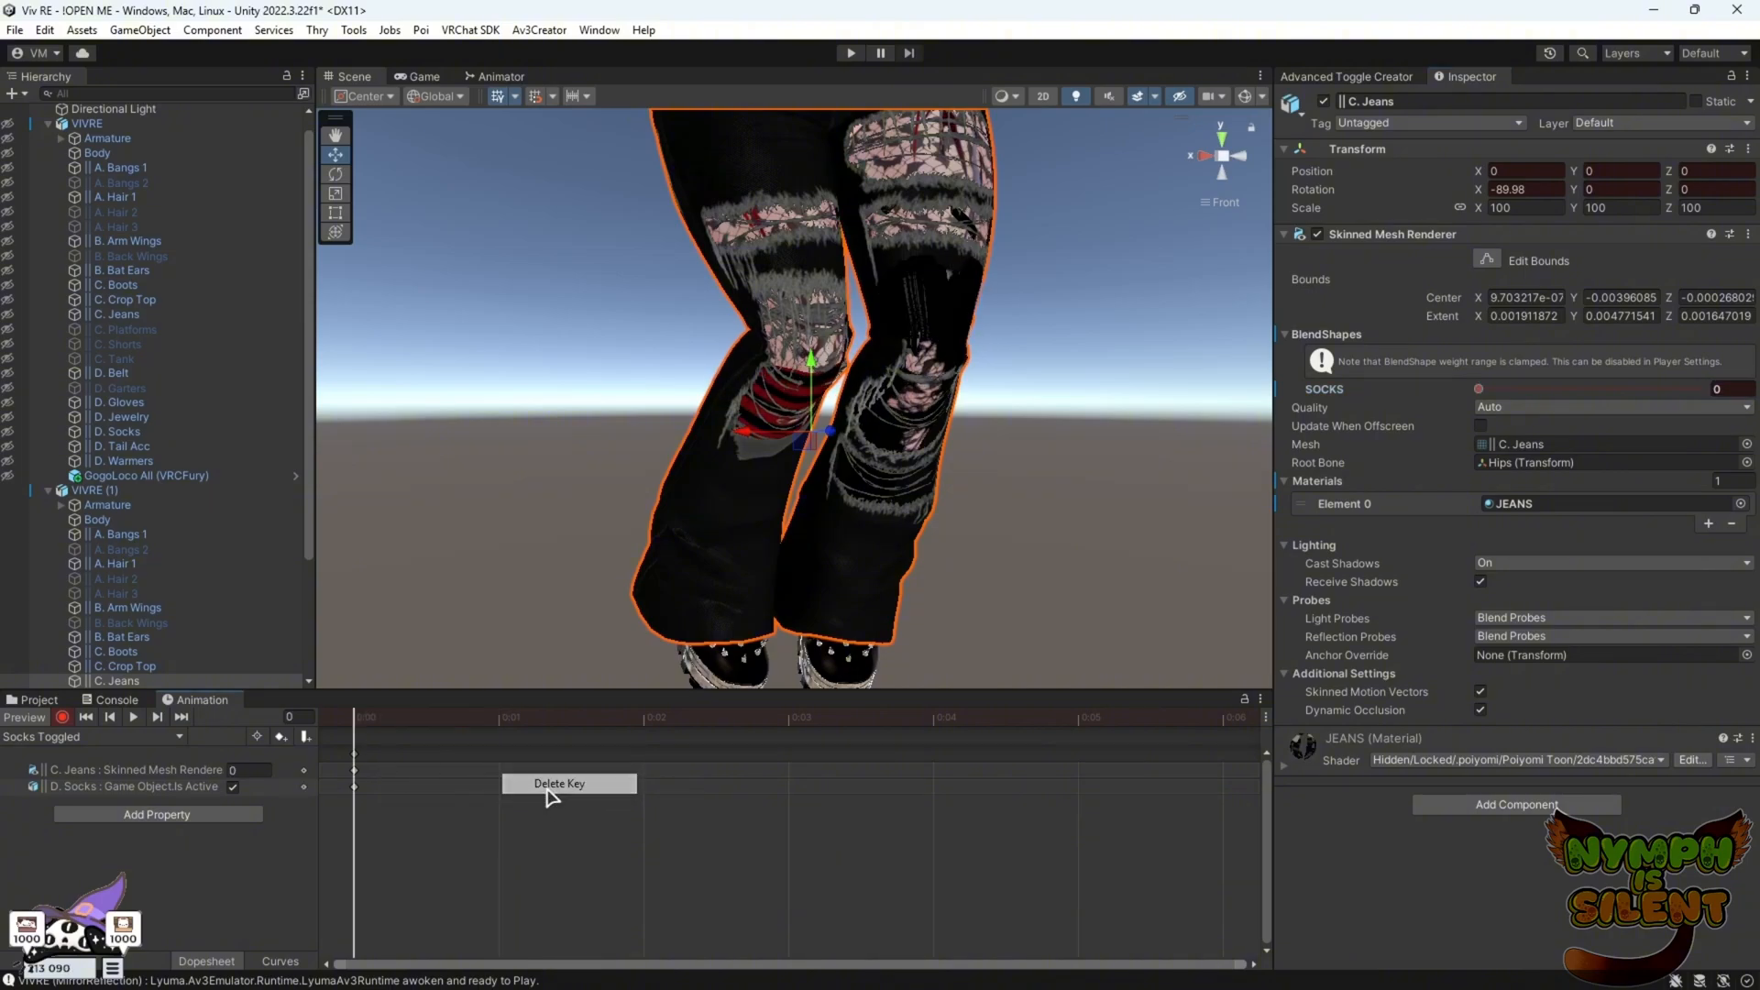
pyautogui.moveTo(1537, 389); pyautogui.dragTo(1703, 393)
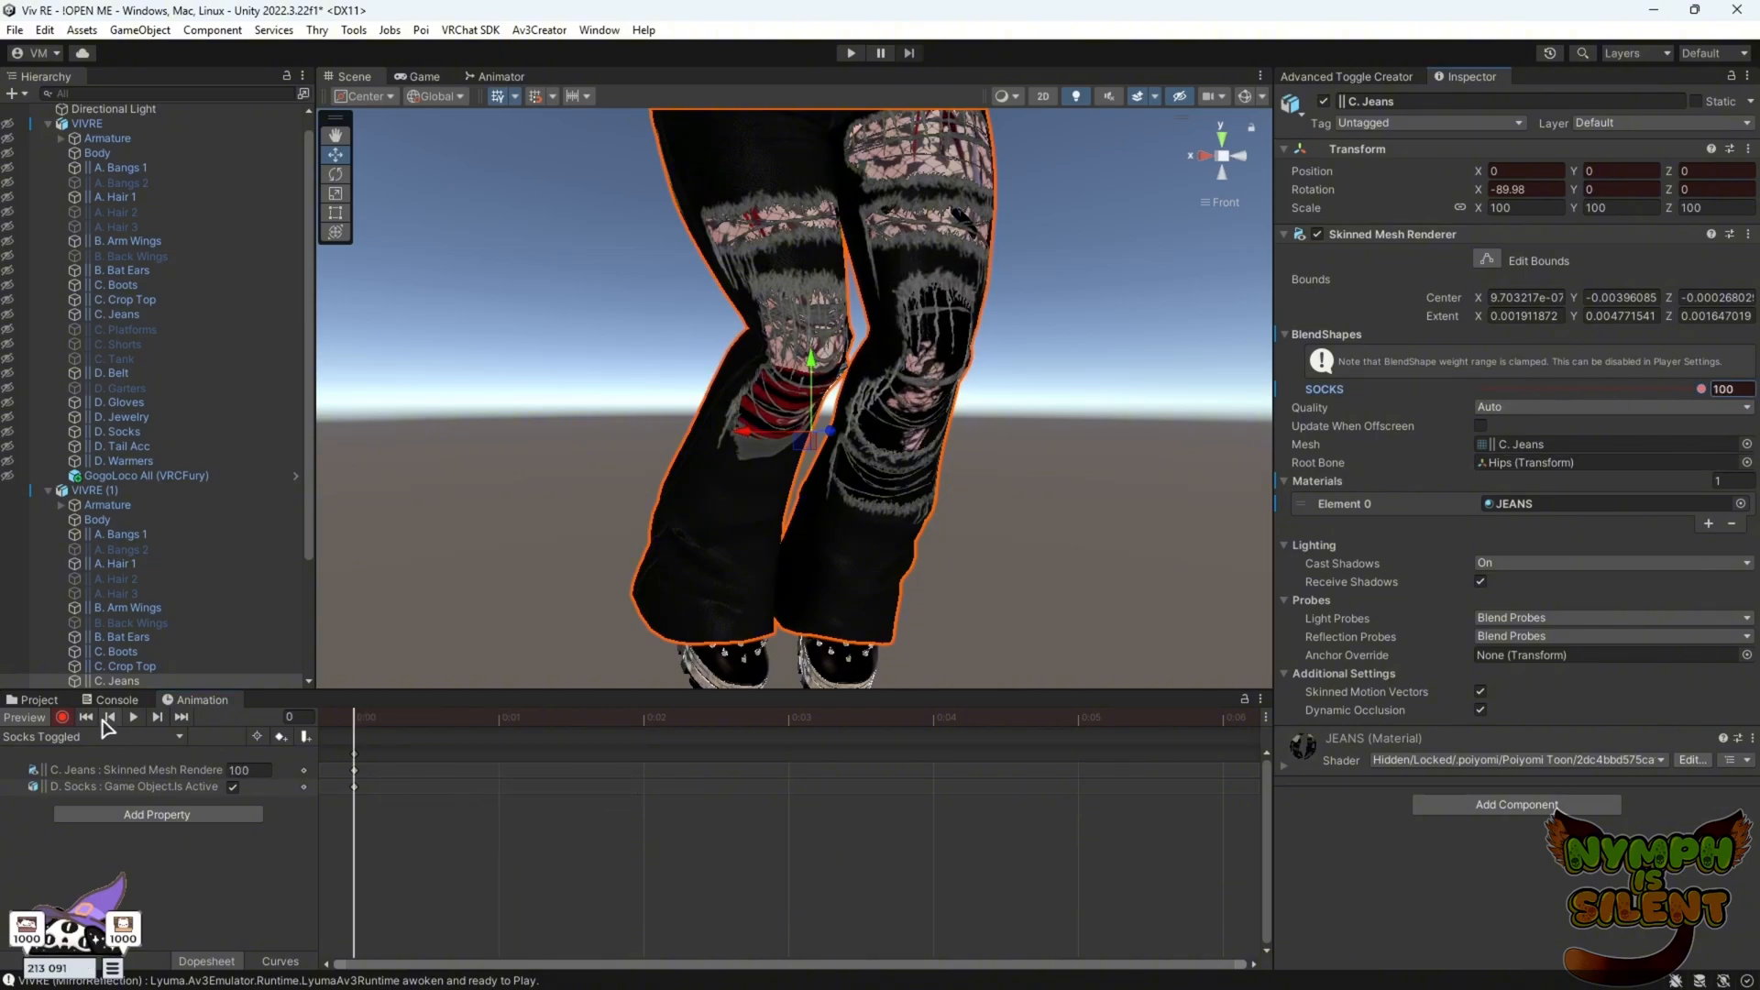
pyautogui.click(62, 718)
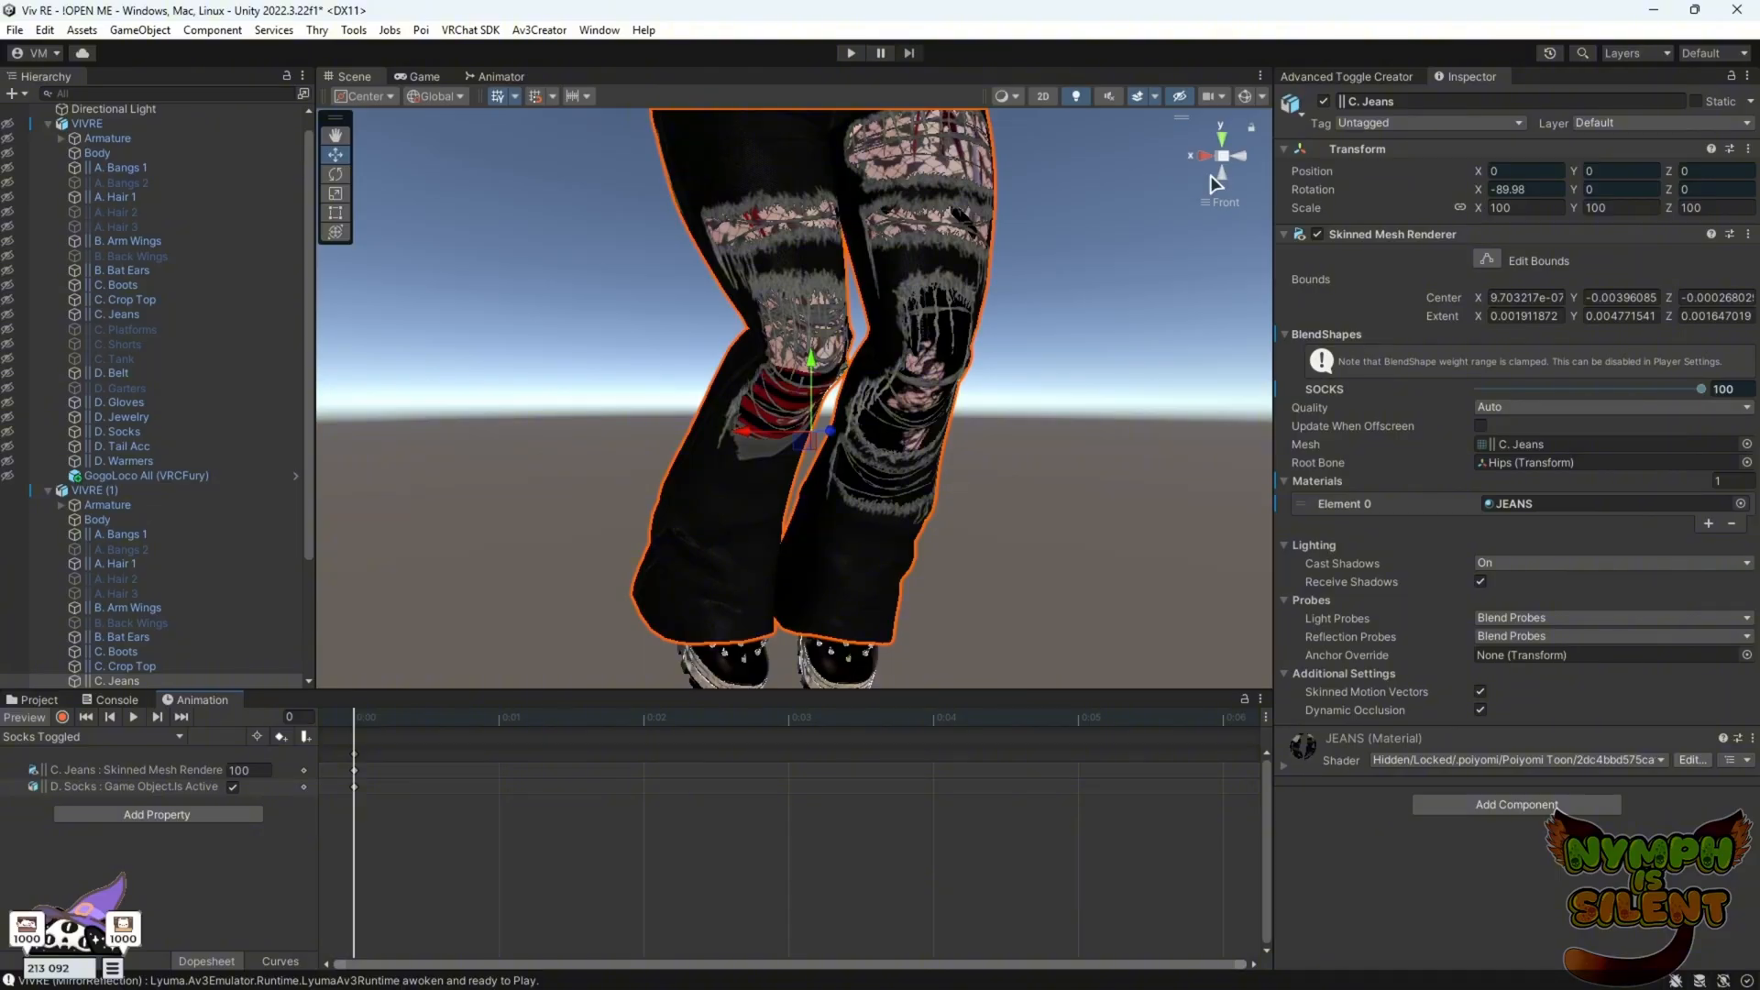
# Switch to the Shorts Default clip and start recording, framing the avatar's waist from the front
pyautogui.click(178, 736)
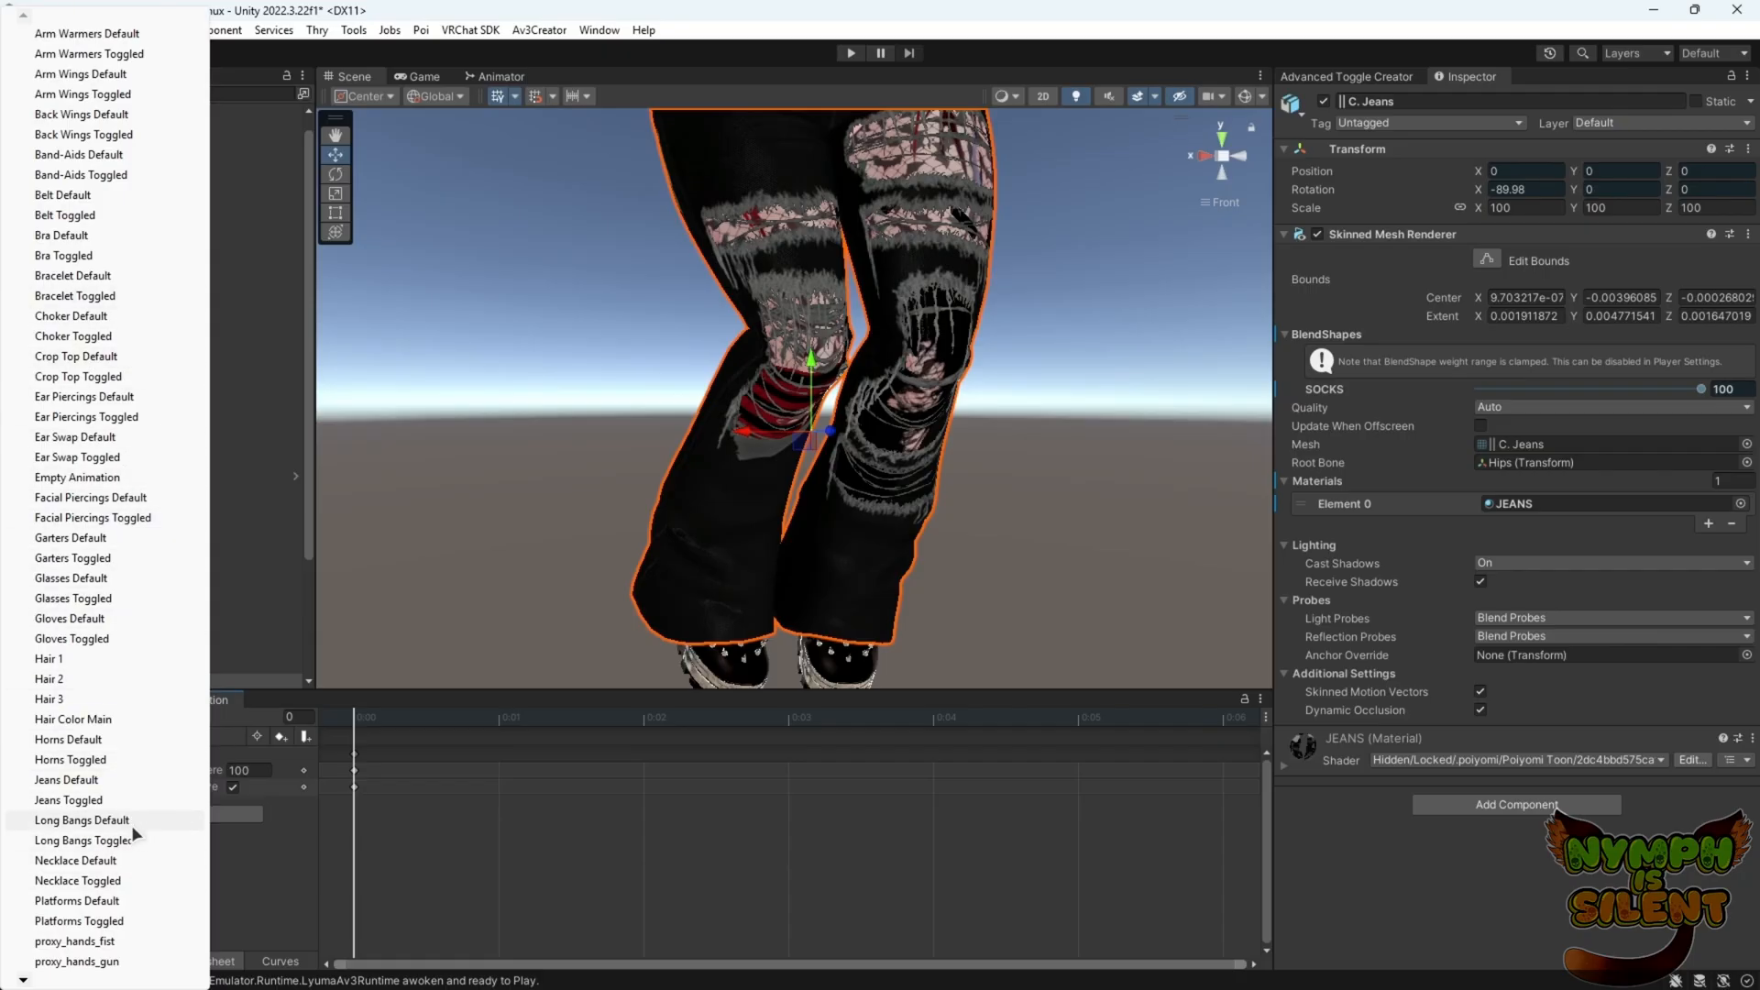
pyautogui.moveTo(24, 981)
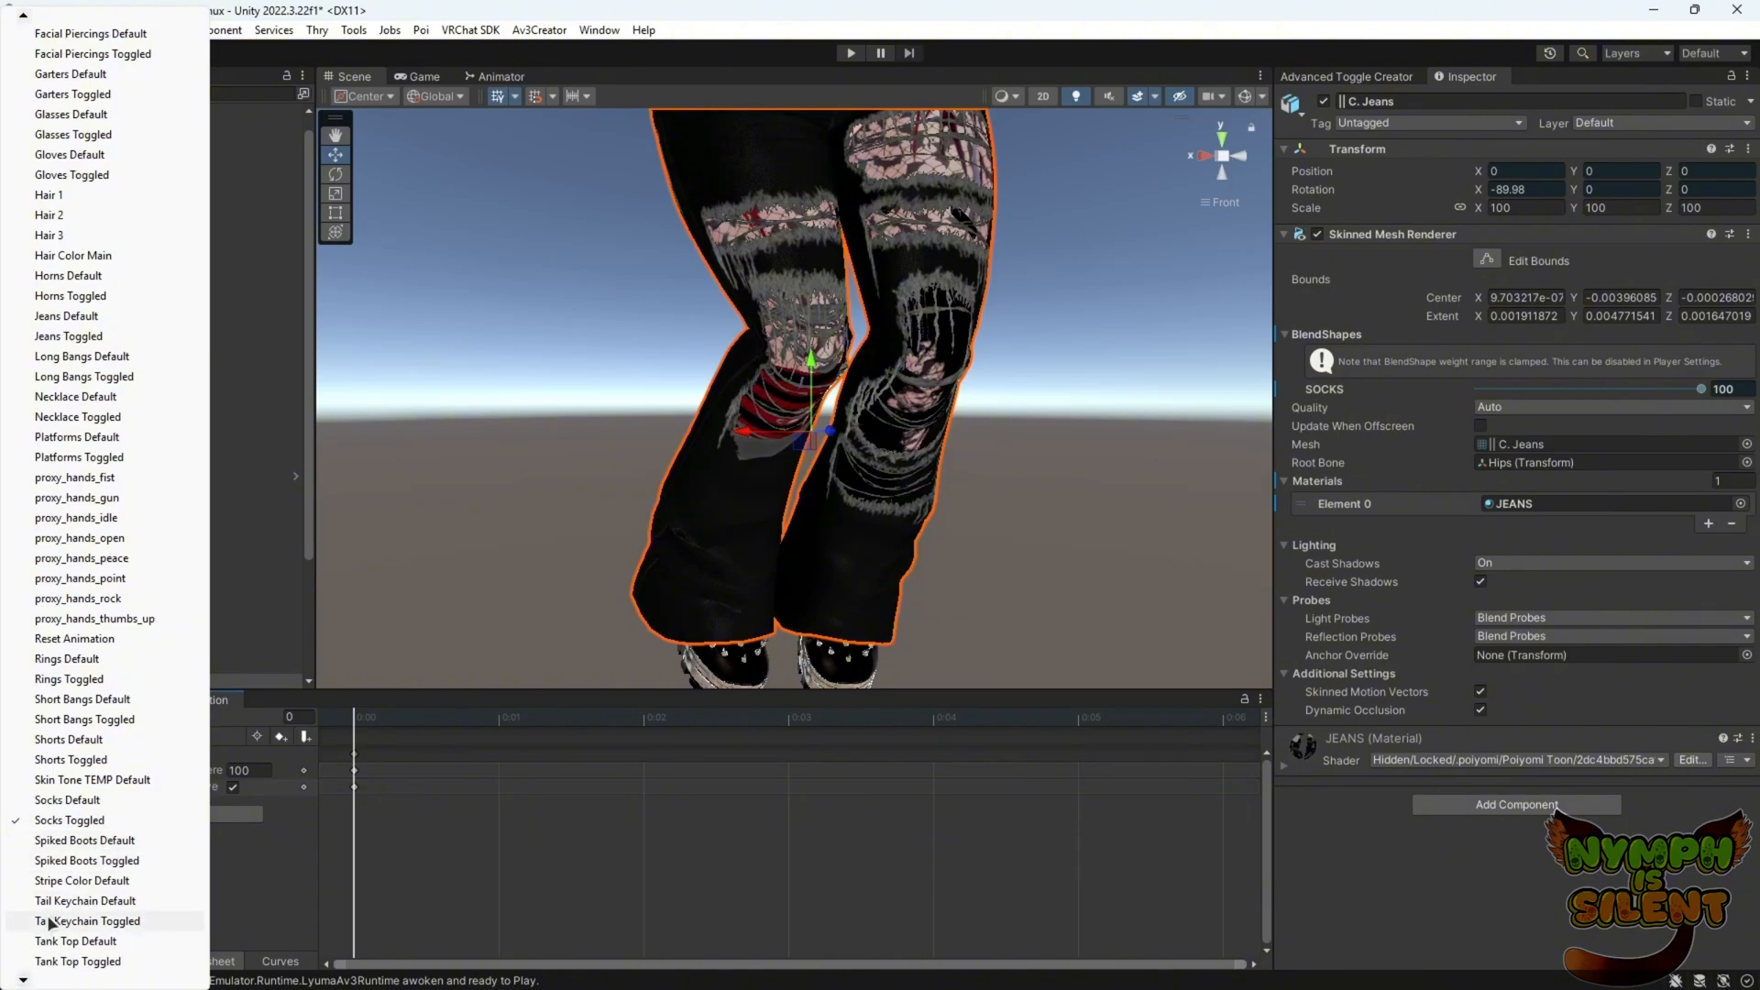
pyautogui.click(101, 740)
pyautogui.click(62, 717)
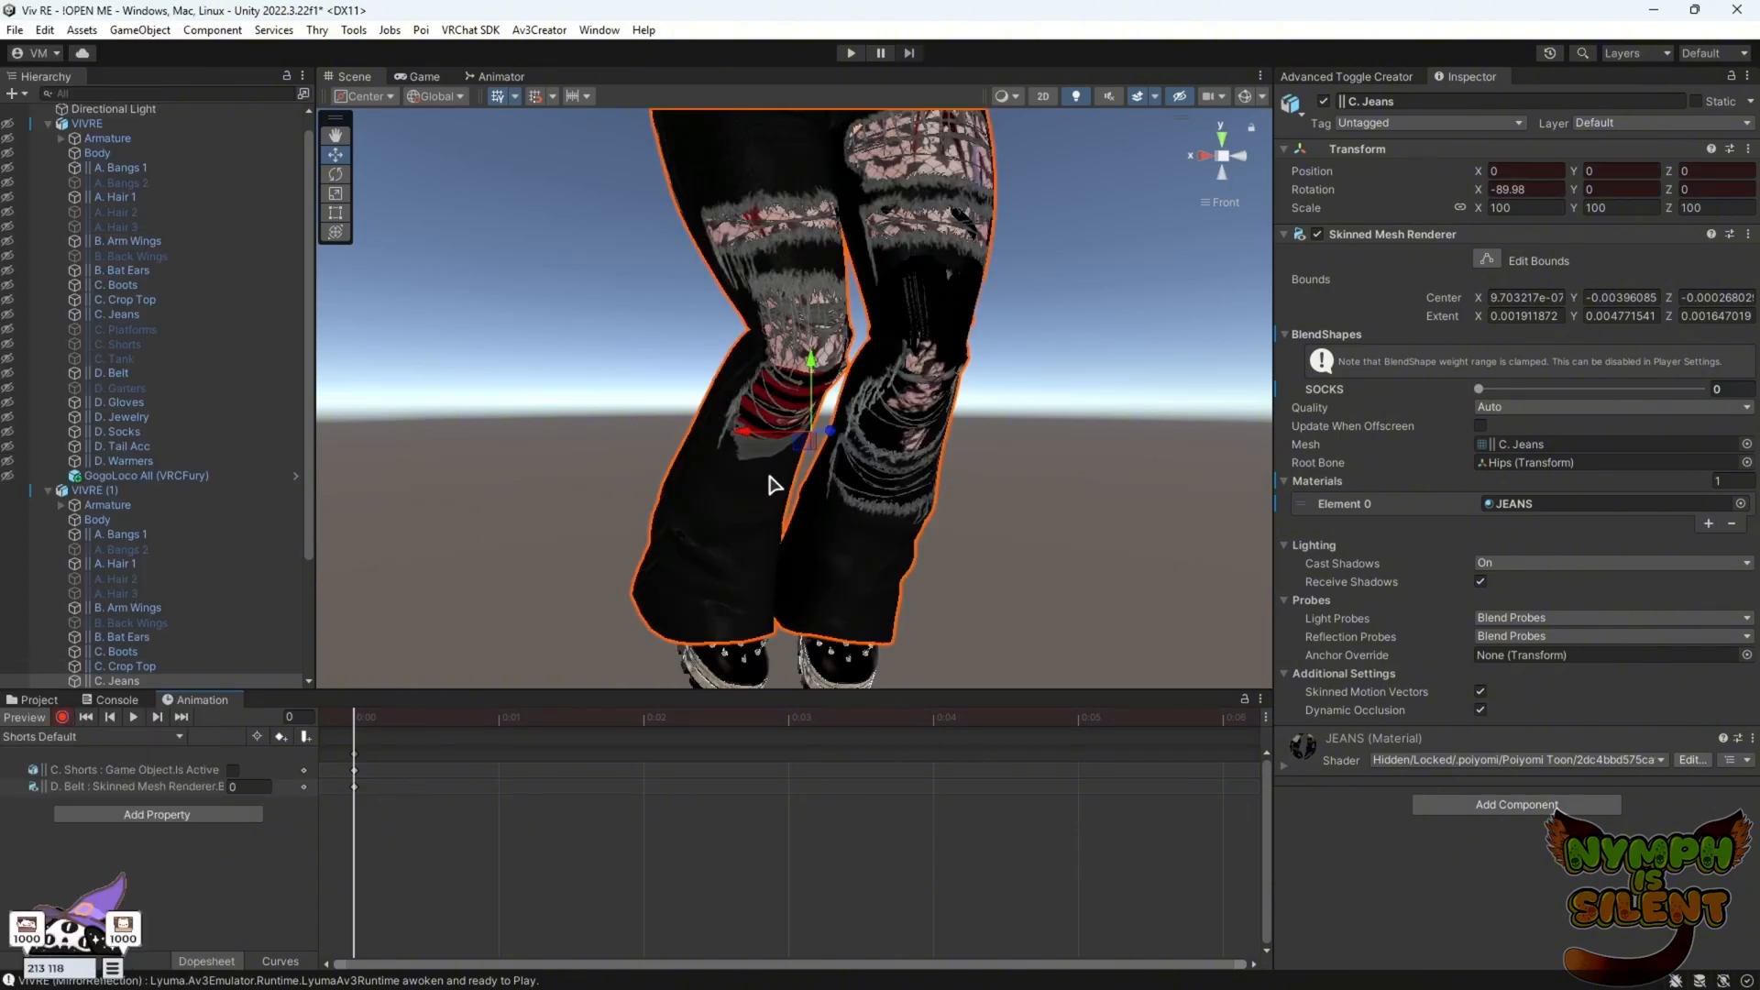
pyautogui.click(1242, 157)
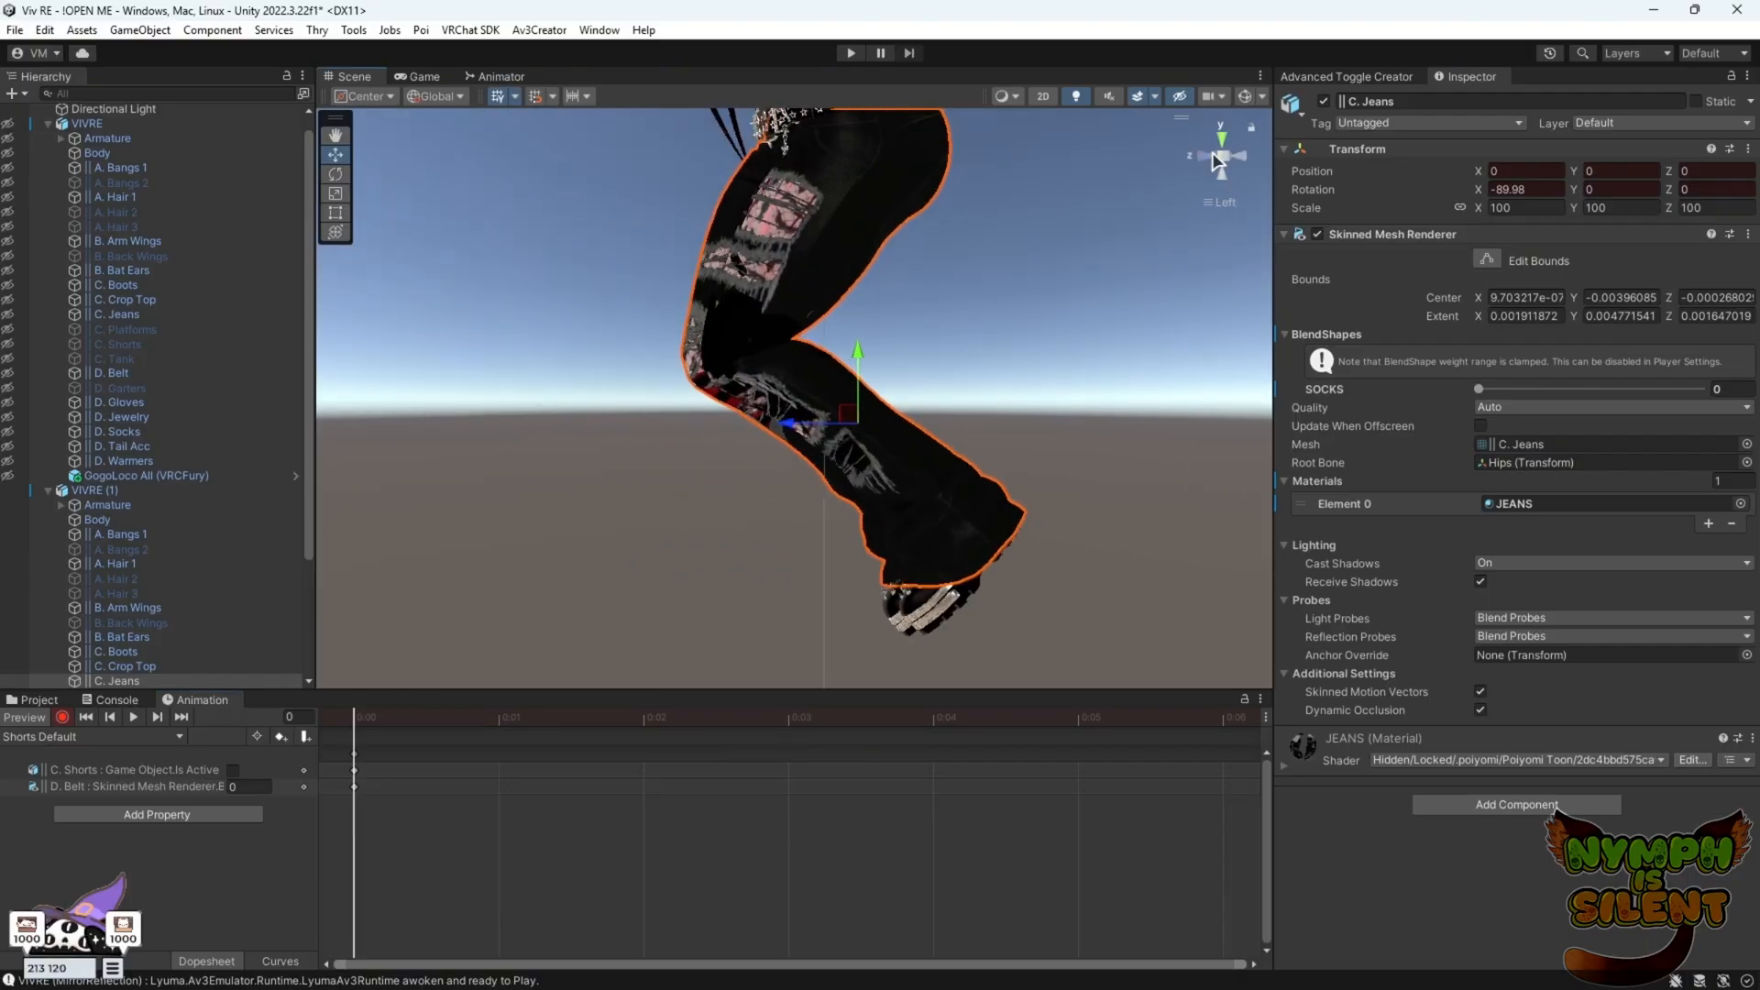
pyautogui.click(1207, 154)
pyautogui.scroll(5, 950, 531)
pyautogui.moveTo(1002, 145); pyautogui.dragTo(960, 317, button='middle')
pyautogui.scroll(2, 964, 325)
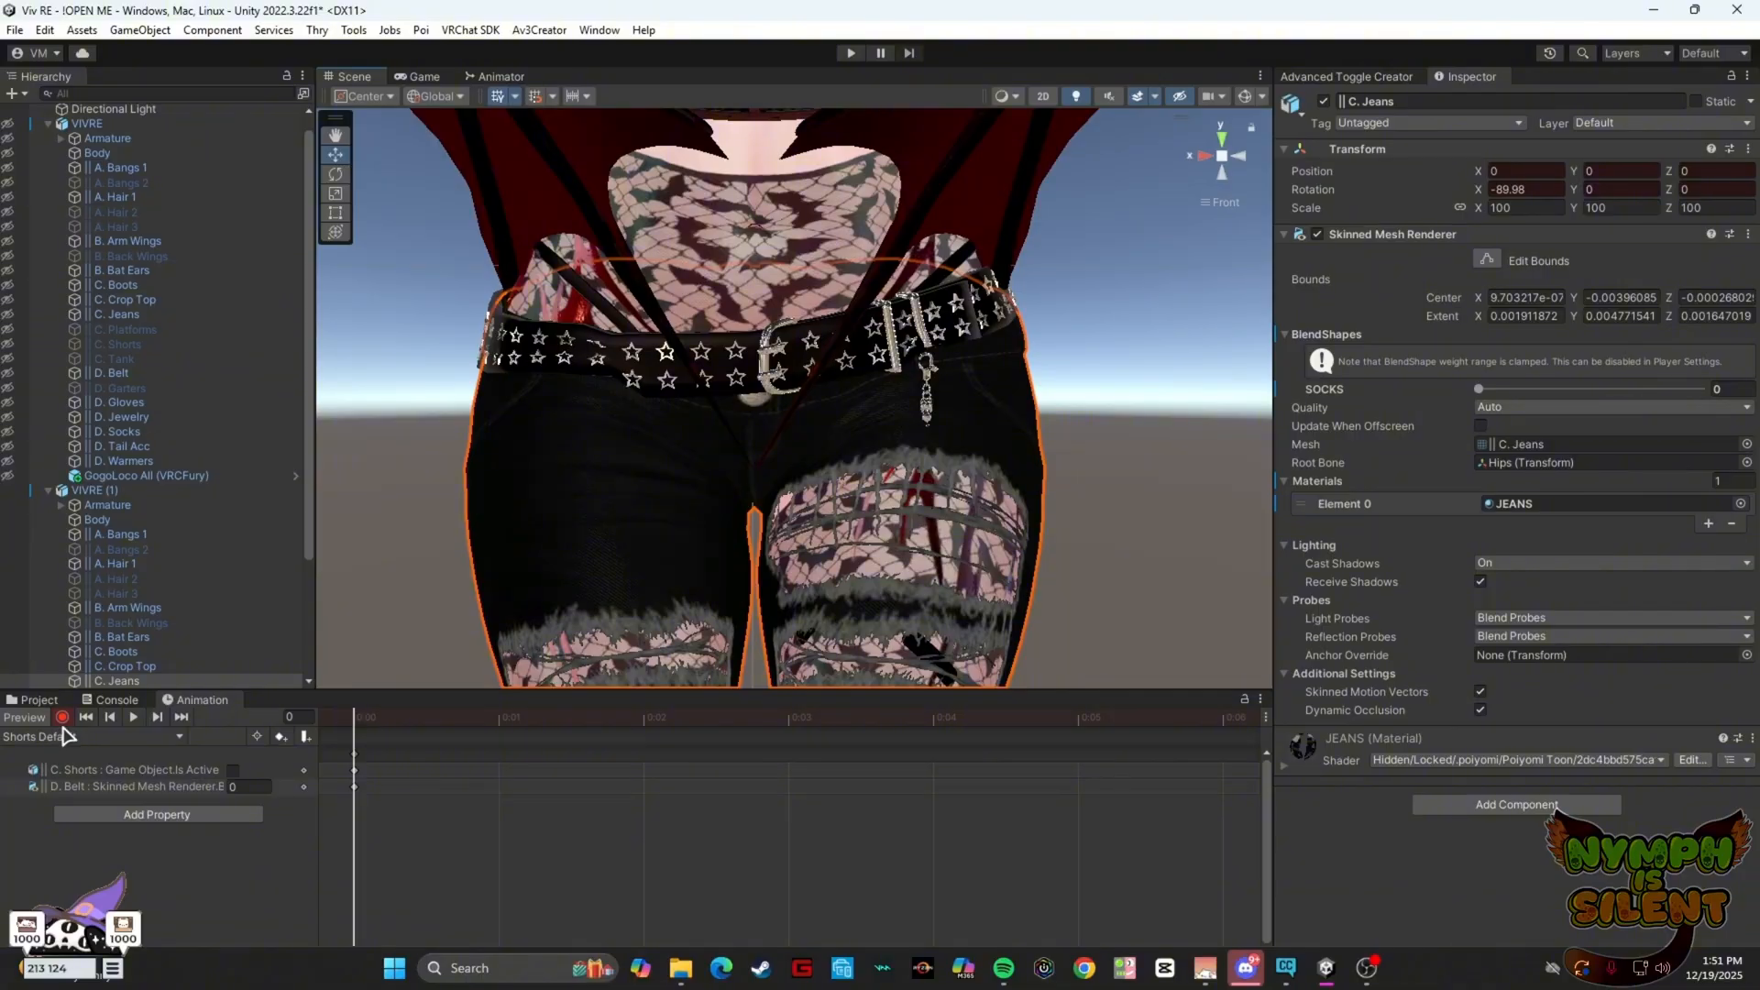
# Expand VIVRE (1)'s Armature to Hips > Bone > Bone.001 and enable Is Animated on its VRC Phys Bone
pyautogui.click(60, 505)
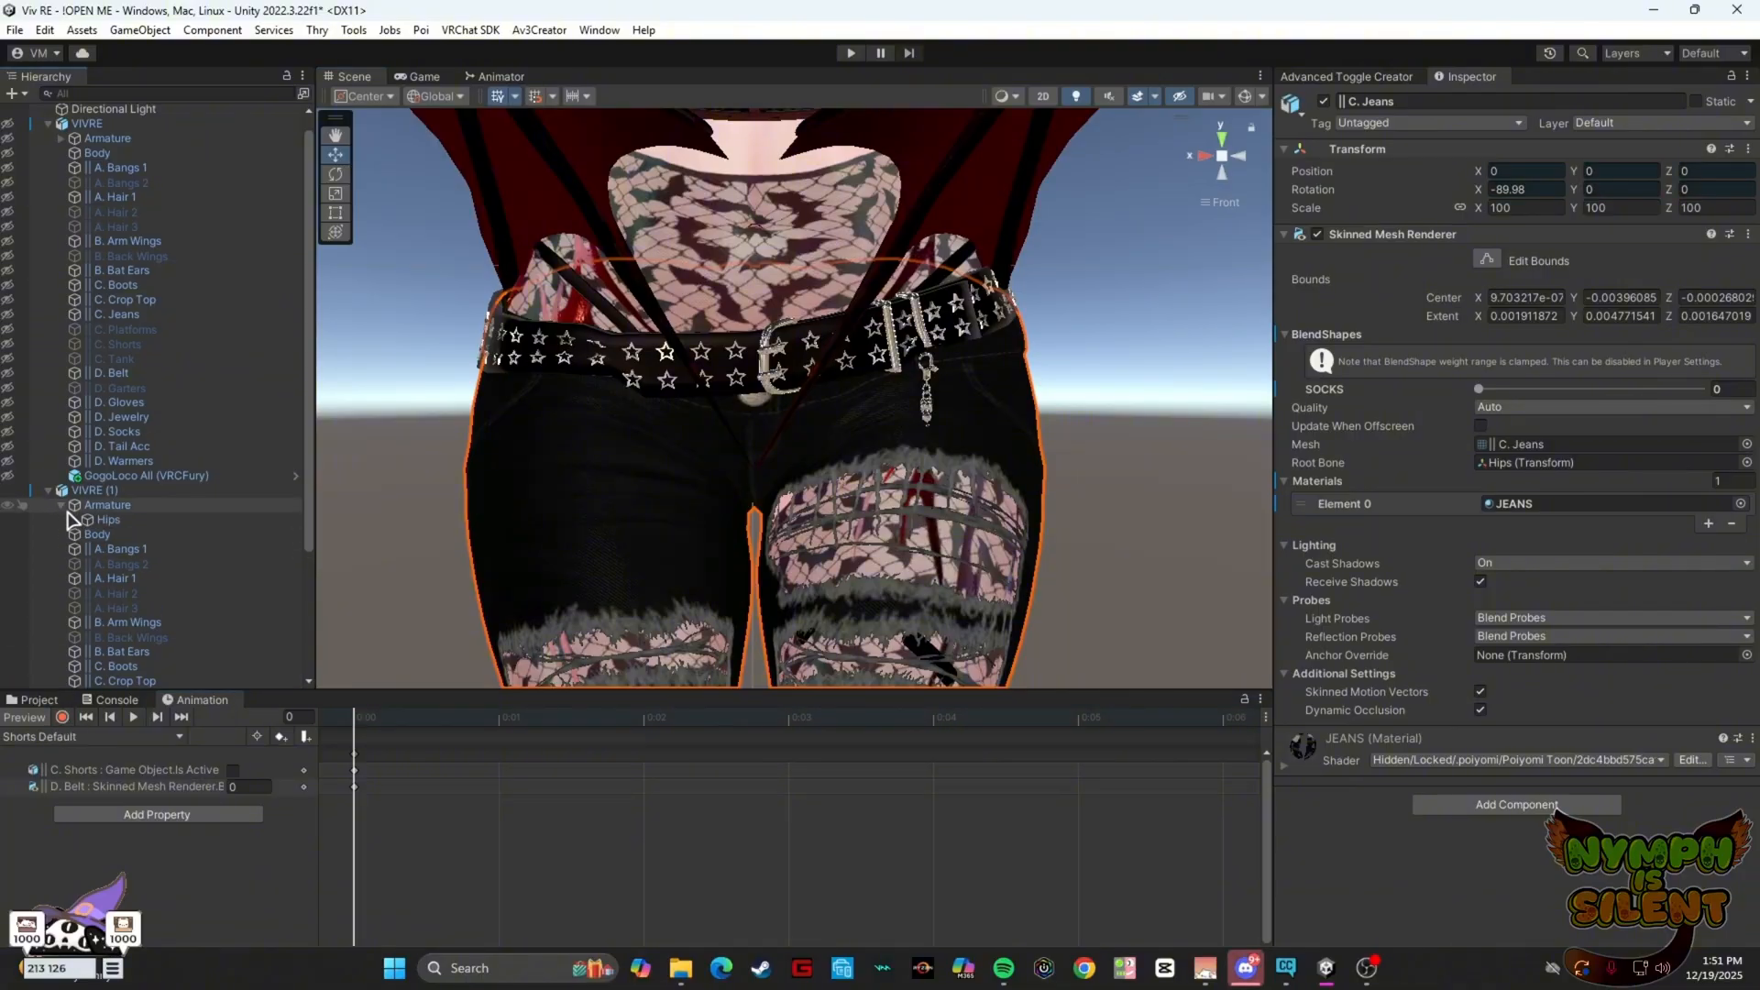
pyautogui.scroll(-2, 78, 513)
pyautogui.click(85, 478)
pyautogui.click(74, 465)
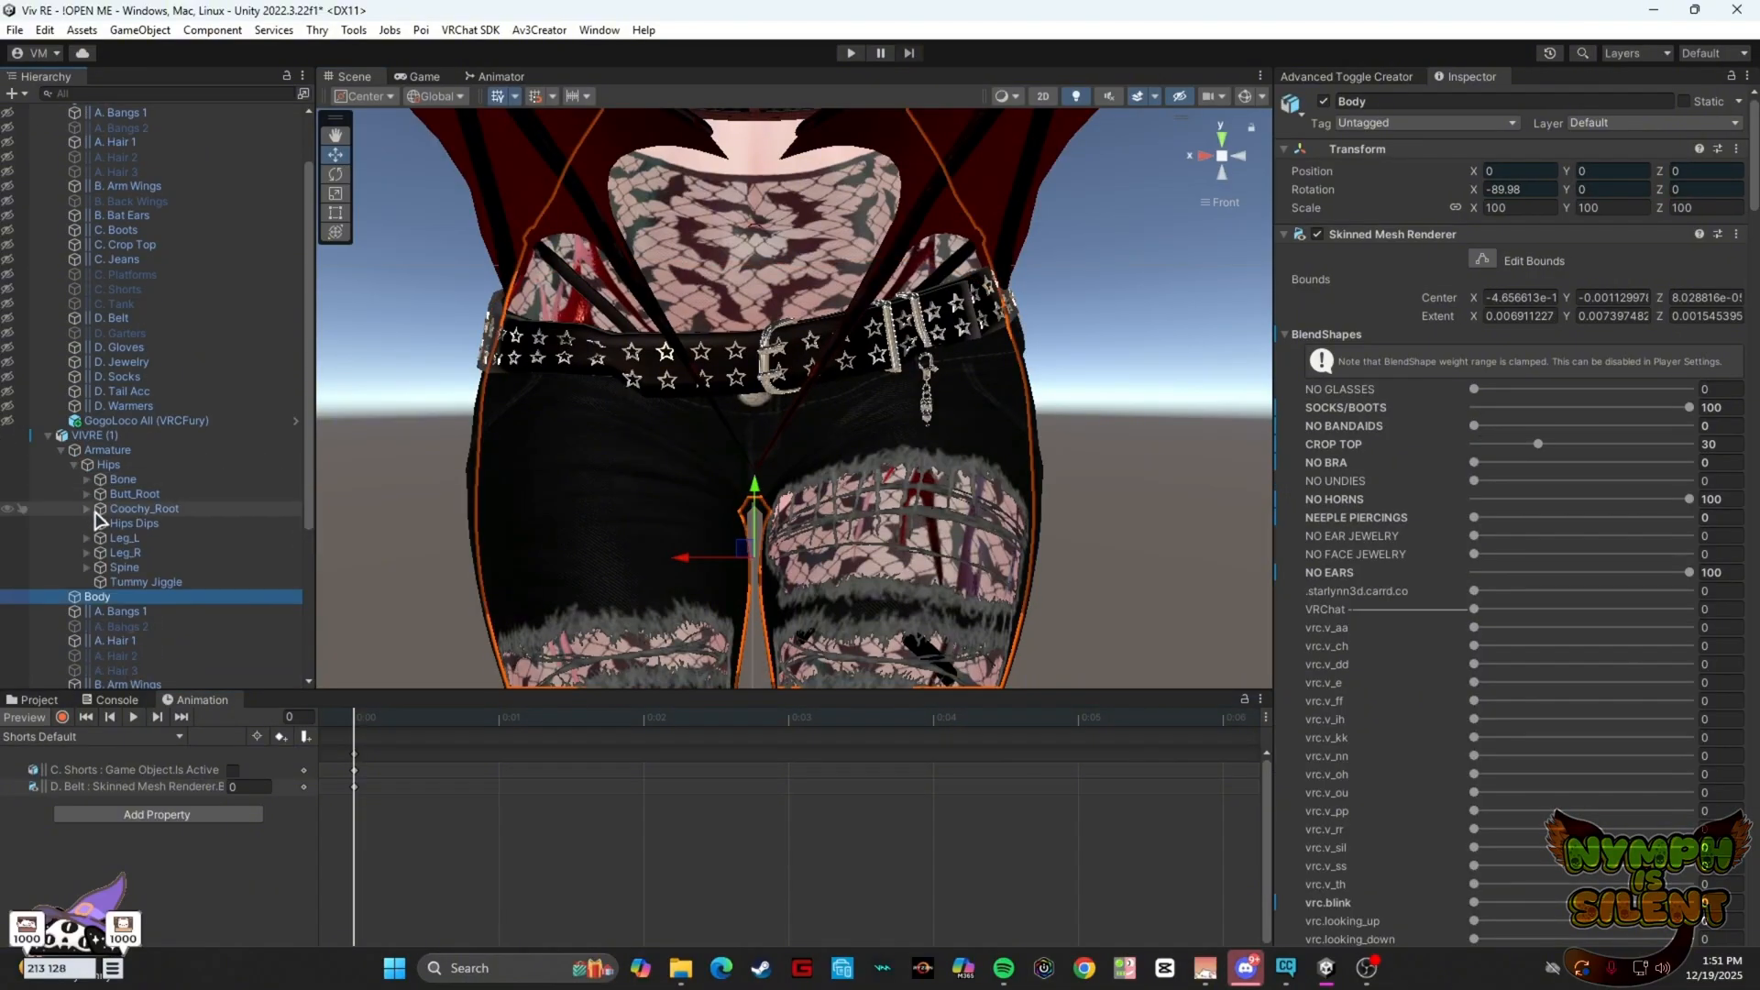
pyautogui.click(87, 479)
pyautogui.click(128, 494)
pyautogui.scroll(-2, 1493, 748)
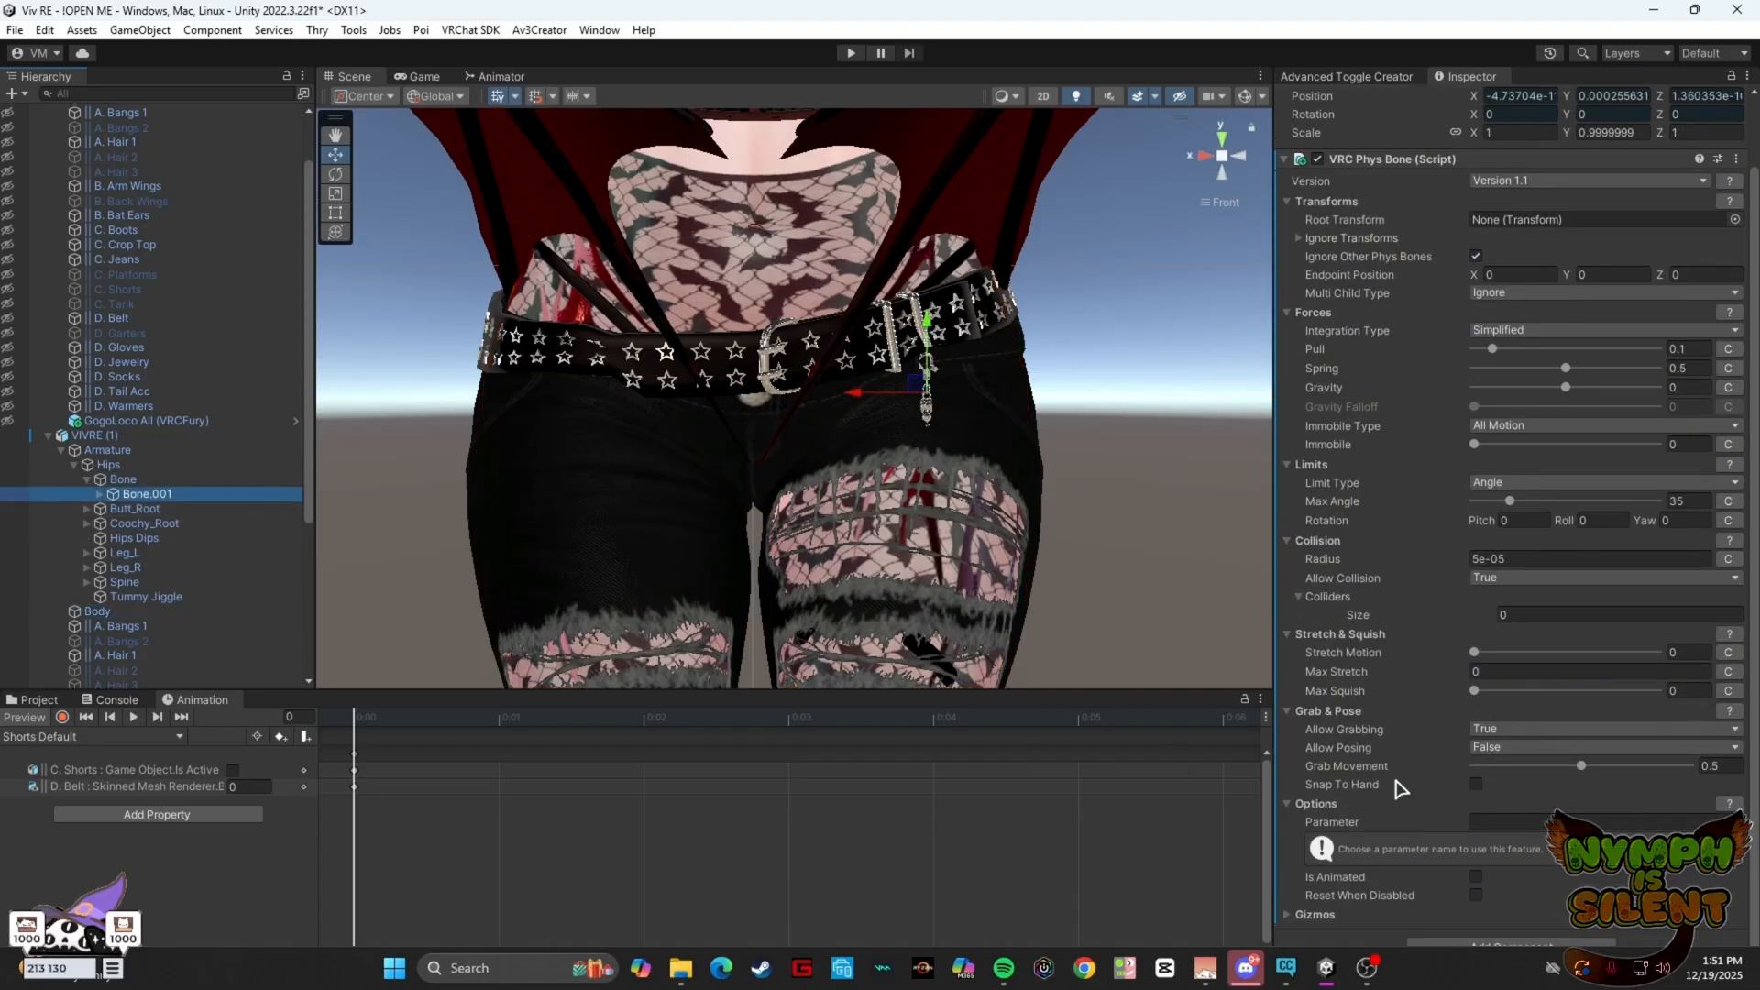
pyautogui.click(1476, 878)
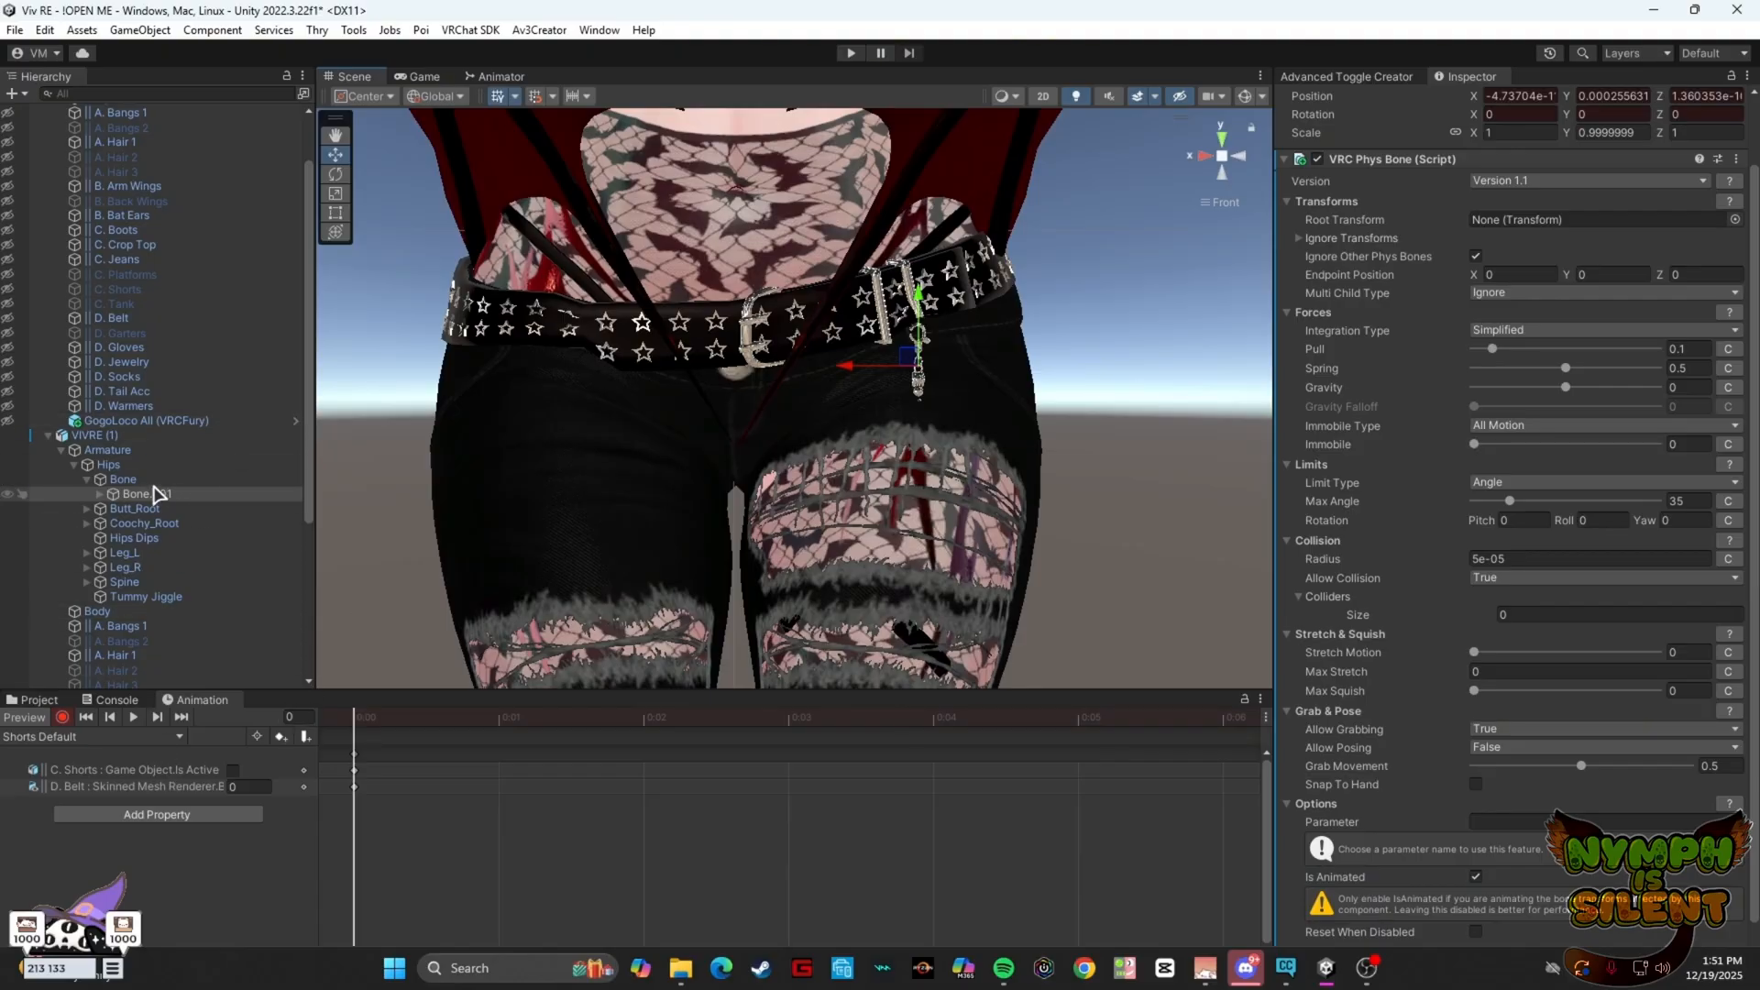
# In the Shorts Default clip, select the belt's Bone and nudge it slightly upward to key its position
pyautogui.click(122, 478)
pyautogui.scroll(4, 936, 329)
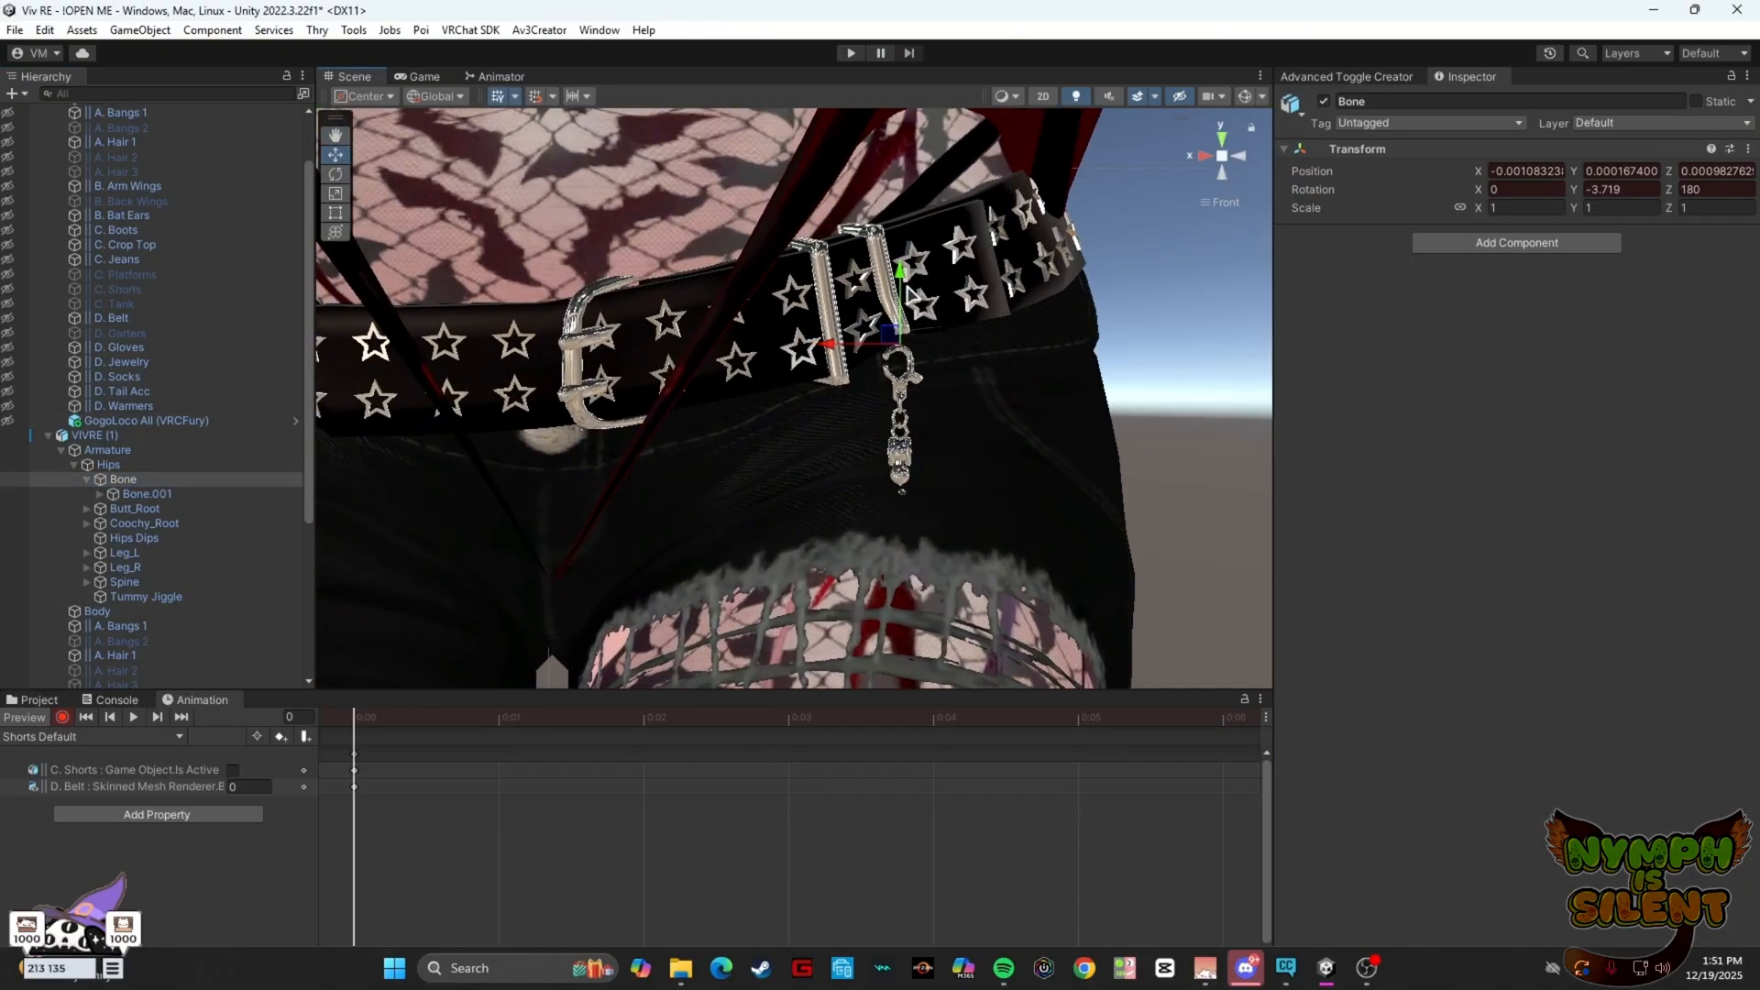
pyautogui.moveTo(906, 286); pyautogui.dragTo(908, 264)
pyautogui.keyDown('alt'); pyautogui.moveTo(969, 338); pyautogui.dragTo(633, 273); pyautogui.keyUp('alt')
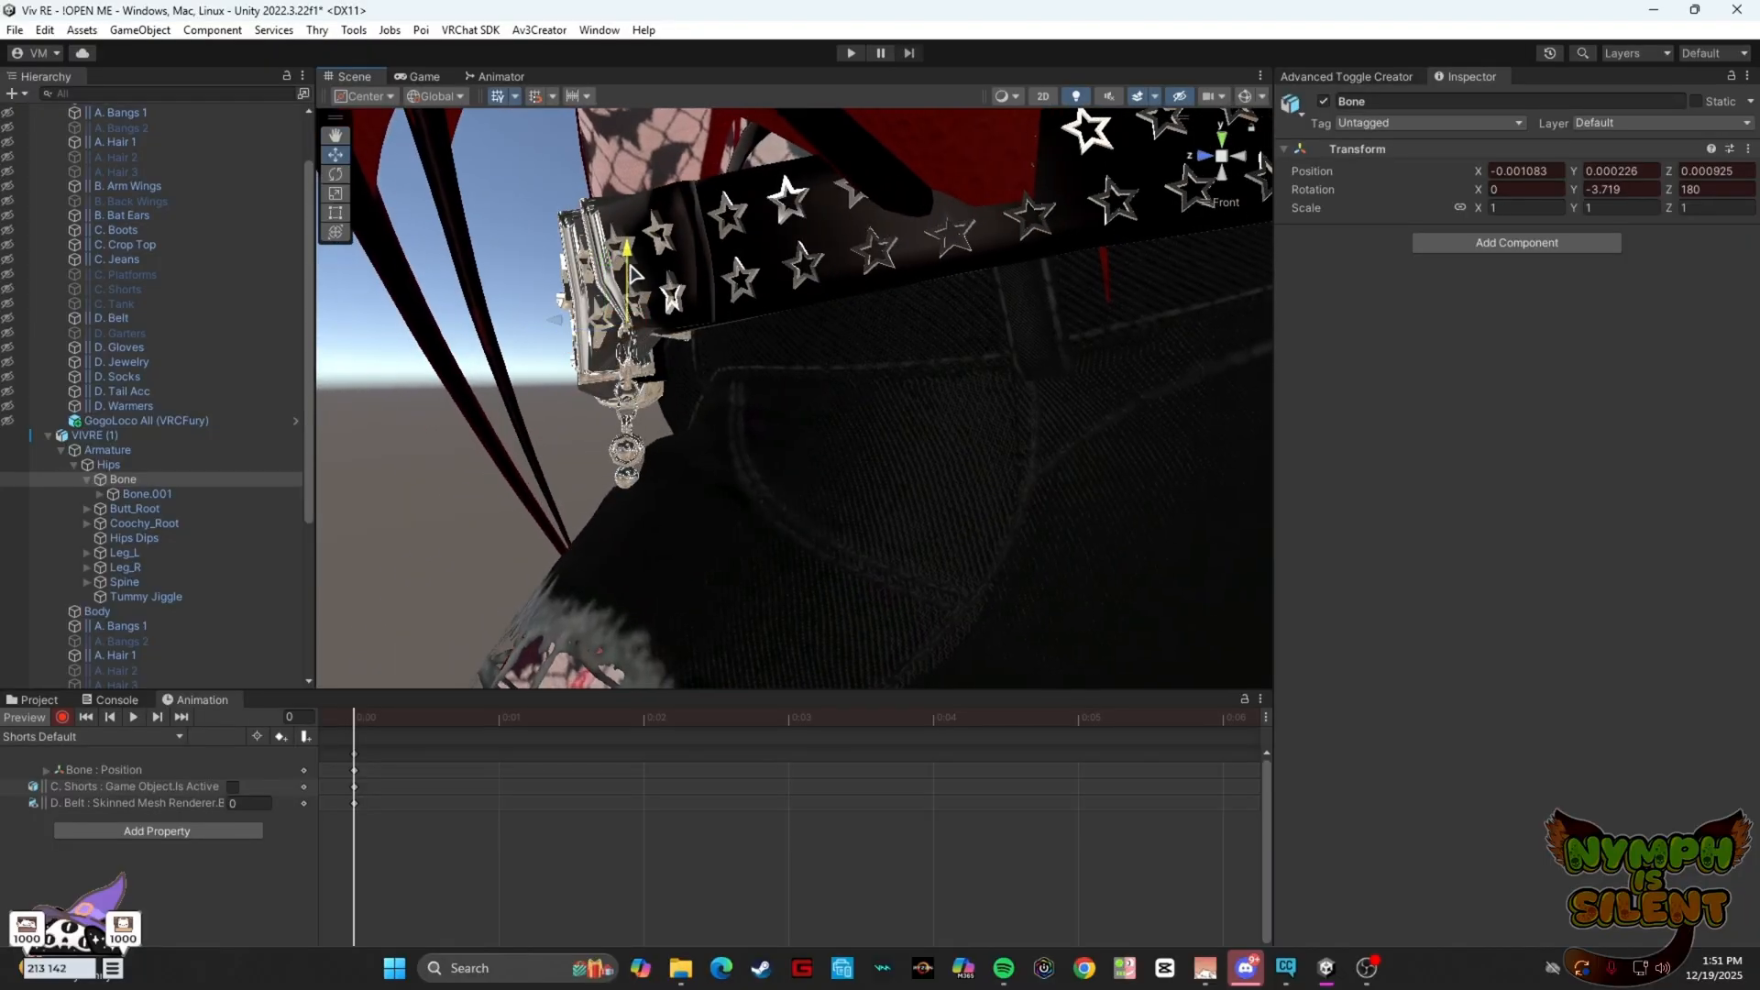
pyautogui.click(1205, 156)
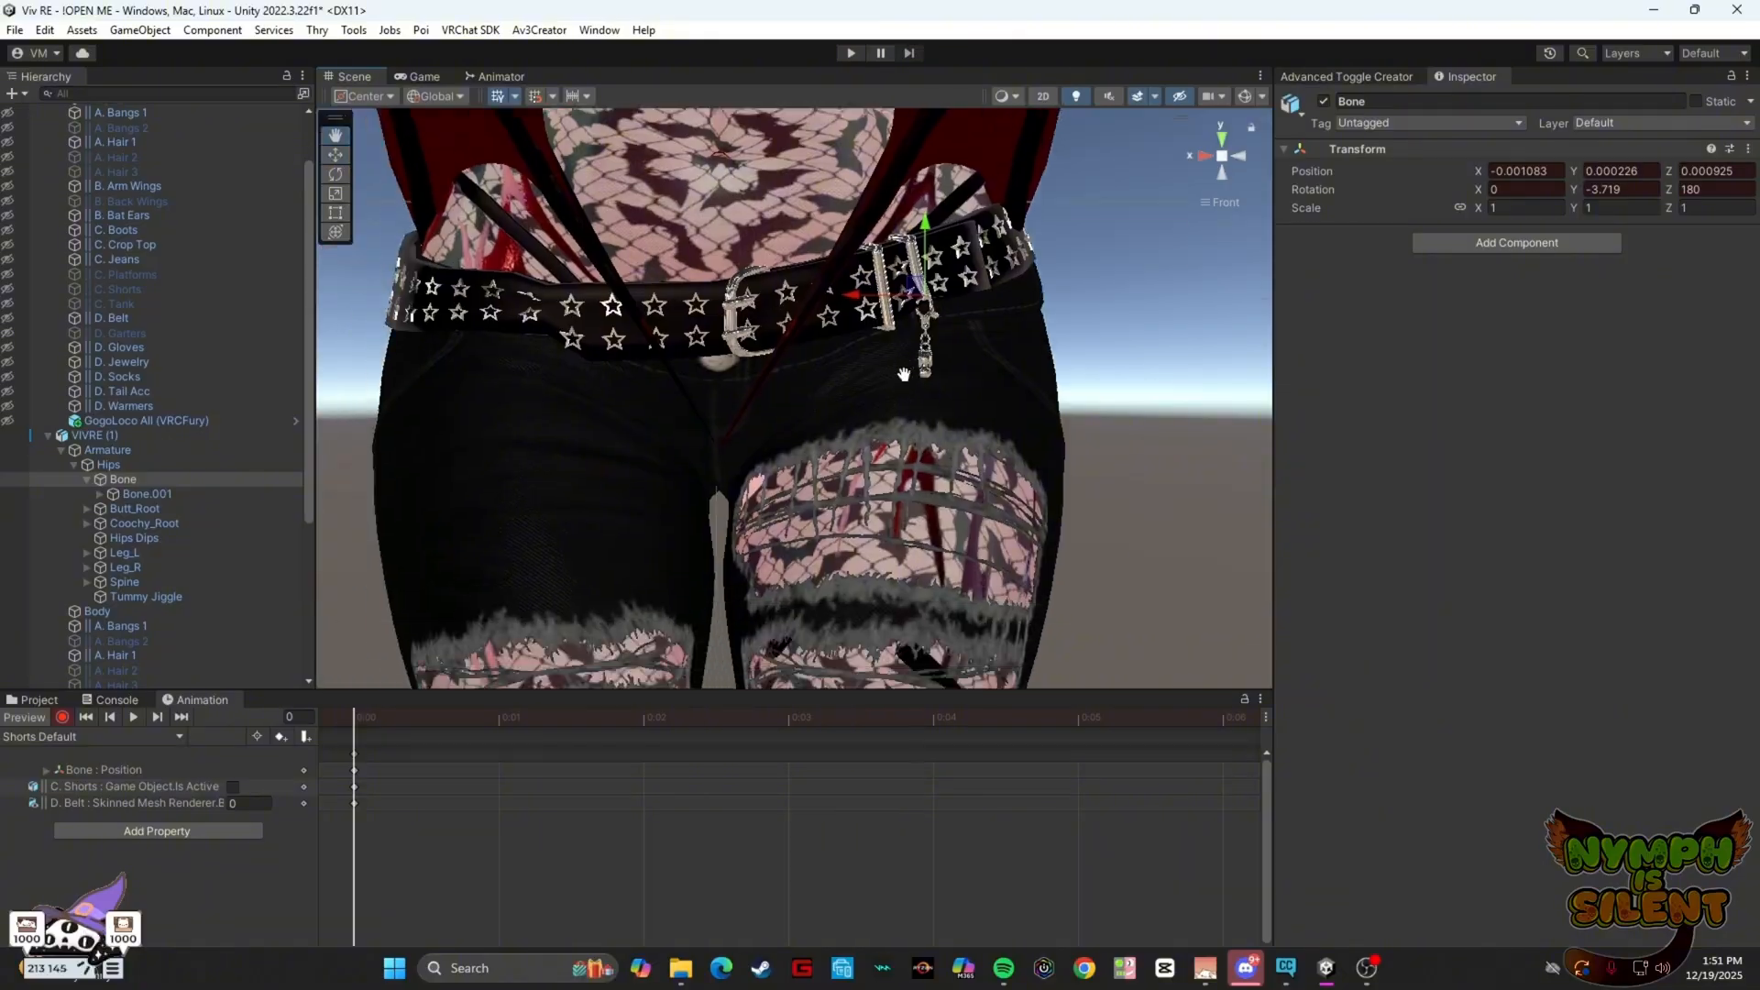
# Switch to the Shorts Toggled clip and move the Bone upward so the belt sits higher, keying its position
pyautogui.click(182, 736)
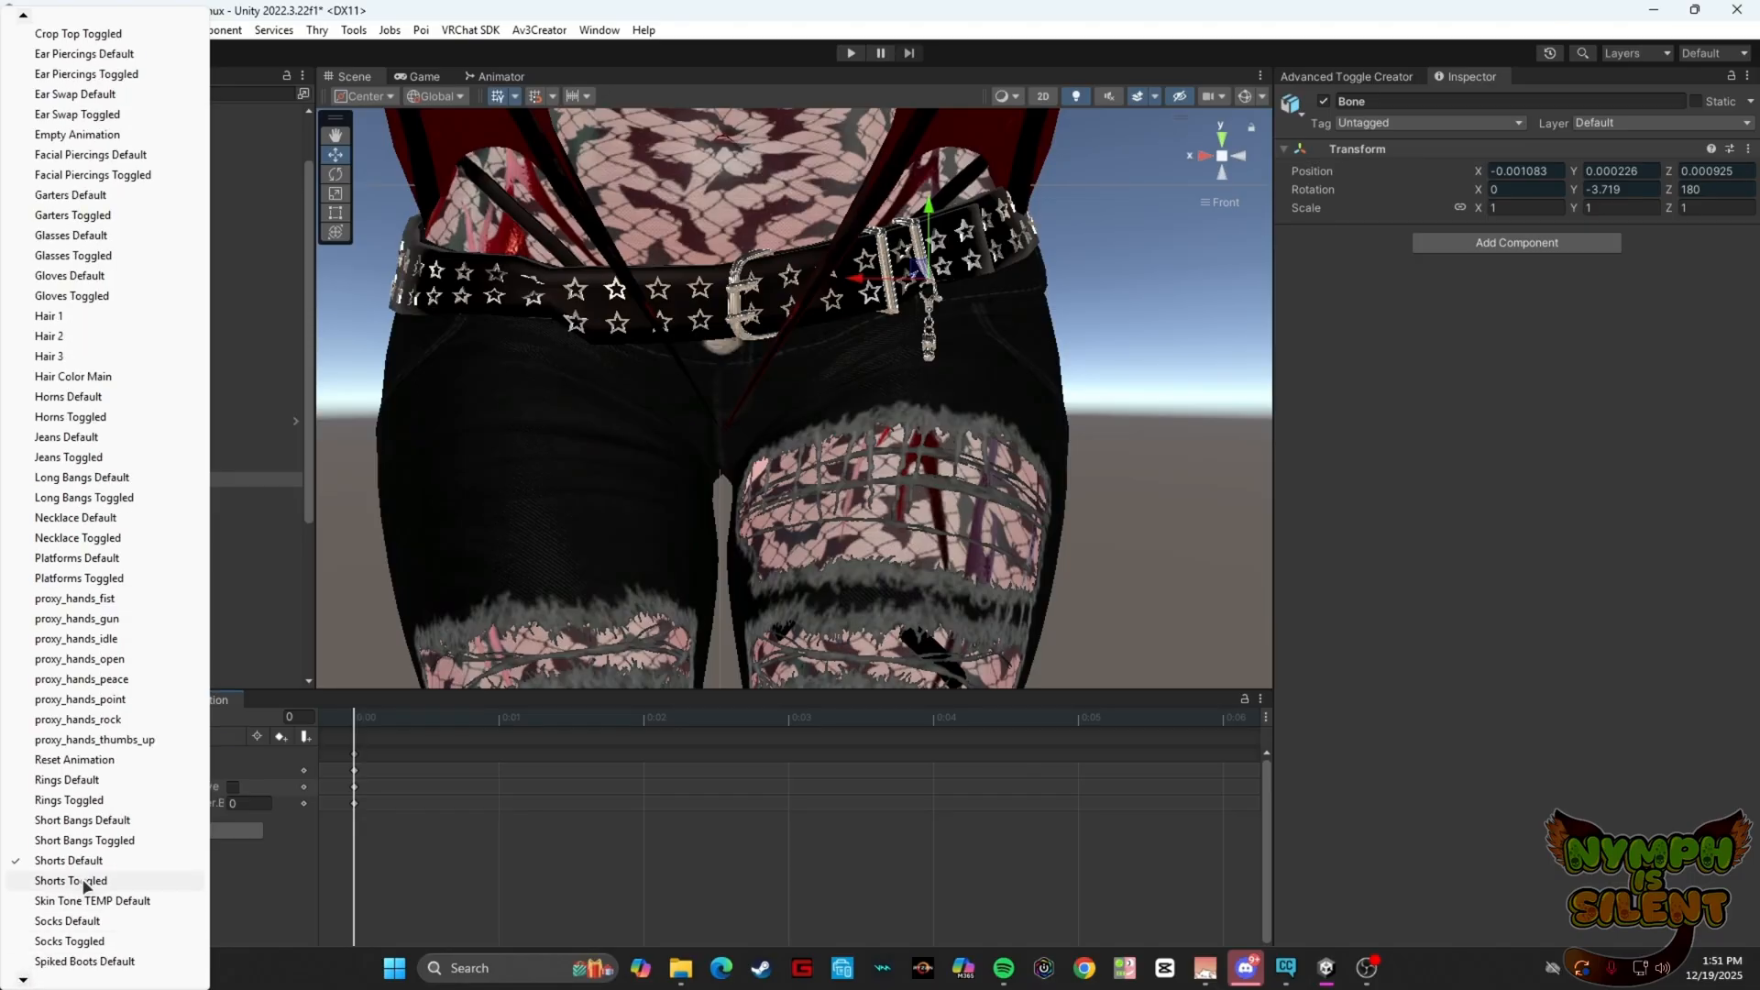
pyautogui.click(71, 880)
pyautogui.keyDown('alt'); pyautogui.moveTo(1019, 383); pyautogui.dragTo(811, 404); pyautogui.keyUp('alt')
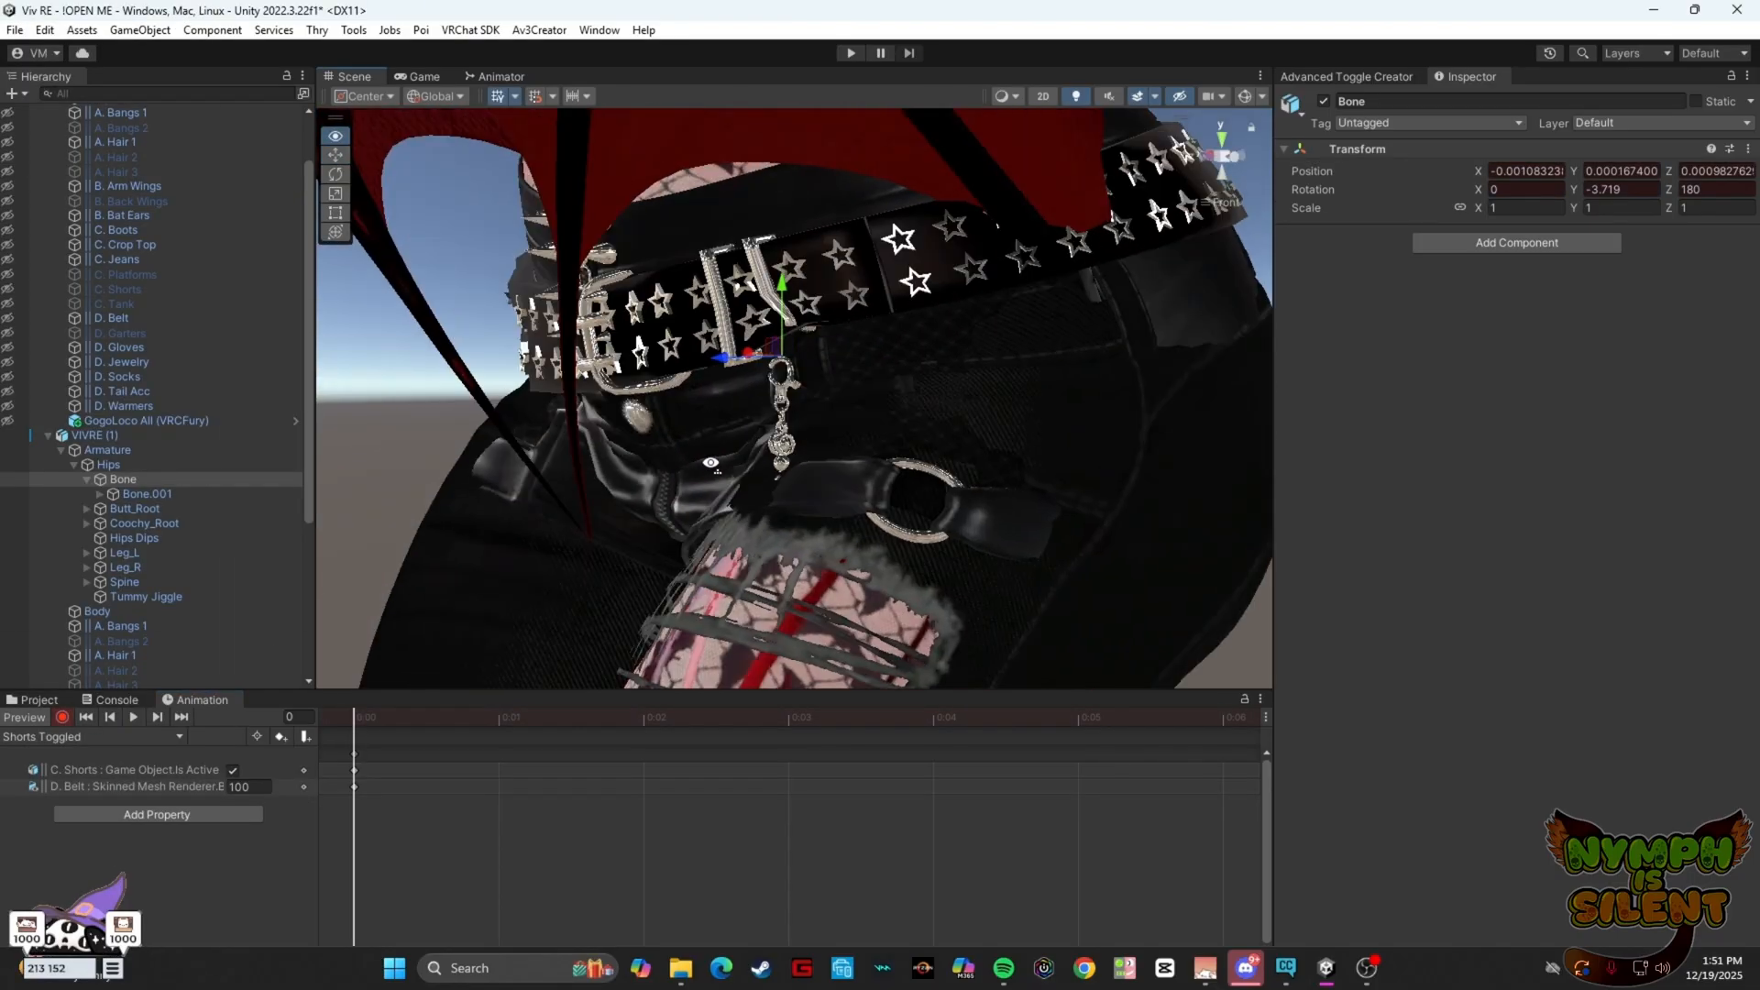
pyautogui.scroll(3, 812, 403)
pyautogui.moveTo(812, 405); pyautogui.dragTo(818, 461, button='middle')
pyautogui.moveTo(784, 328); pyautogui.dragTo(1126, 318)
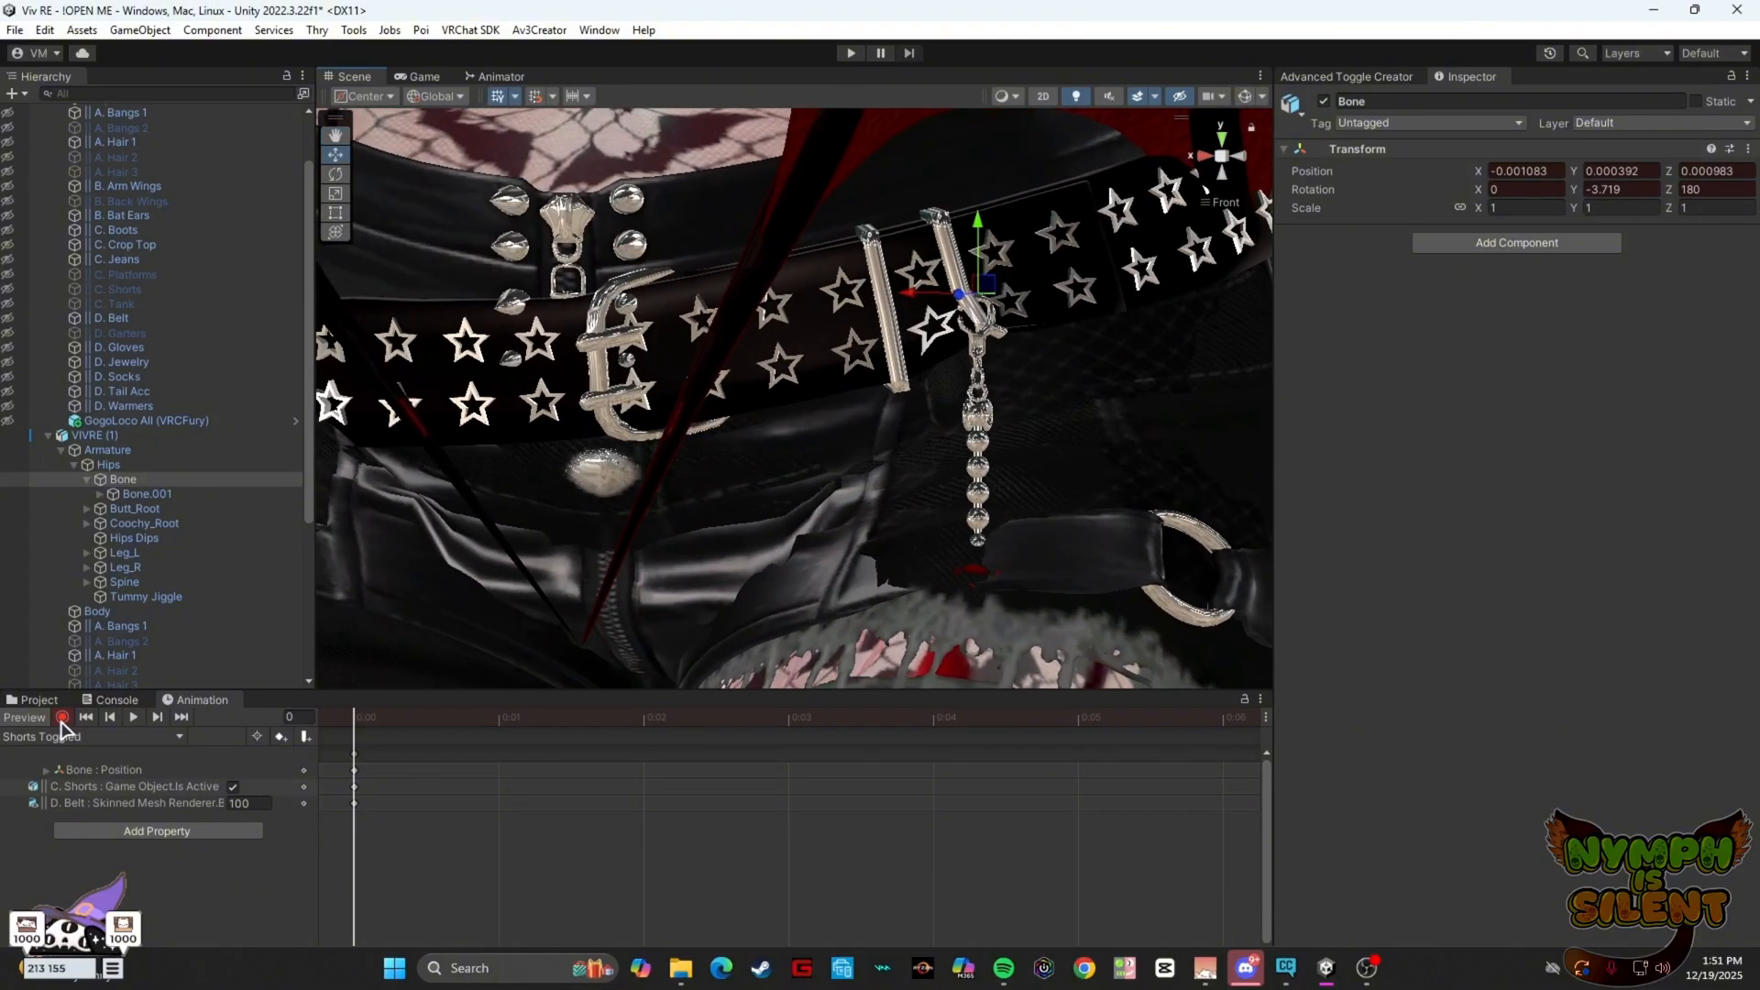
# Delete the VIVRE (1) duplicate avatar from the scene
pyautogui.click(133, 435)
pyautogui.rightClick(133, 436)
pyautogui.click(183, 423)
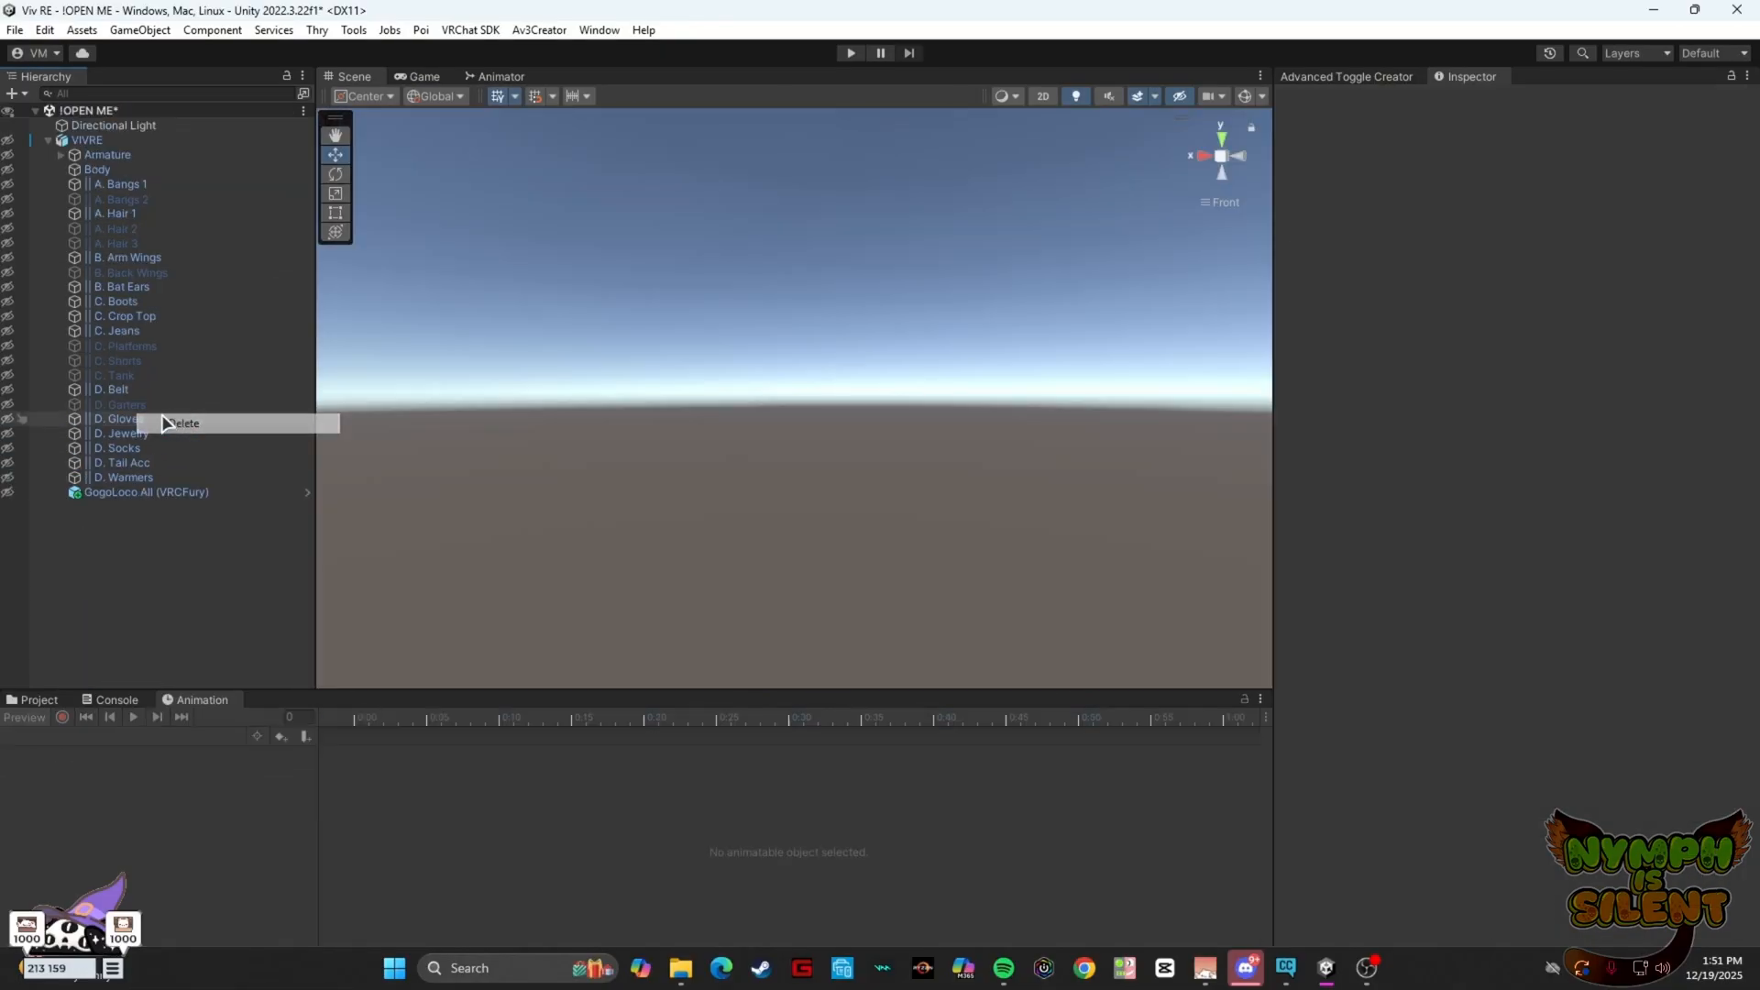
pyautogui.click(103, 154)
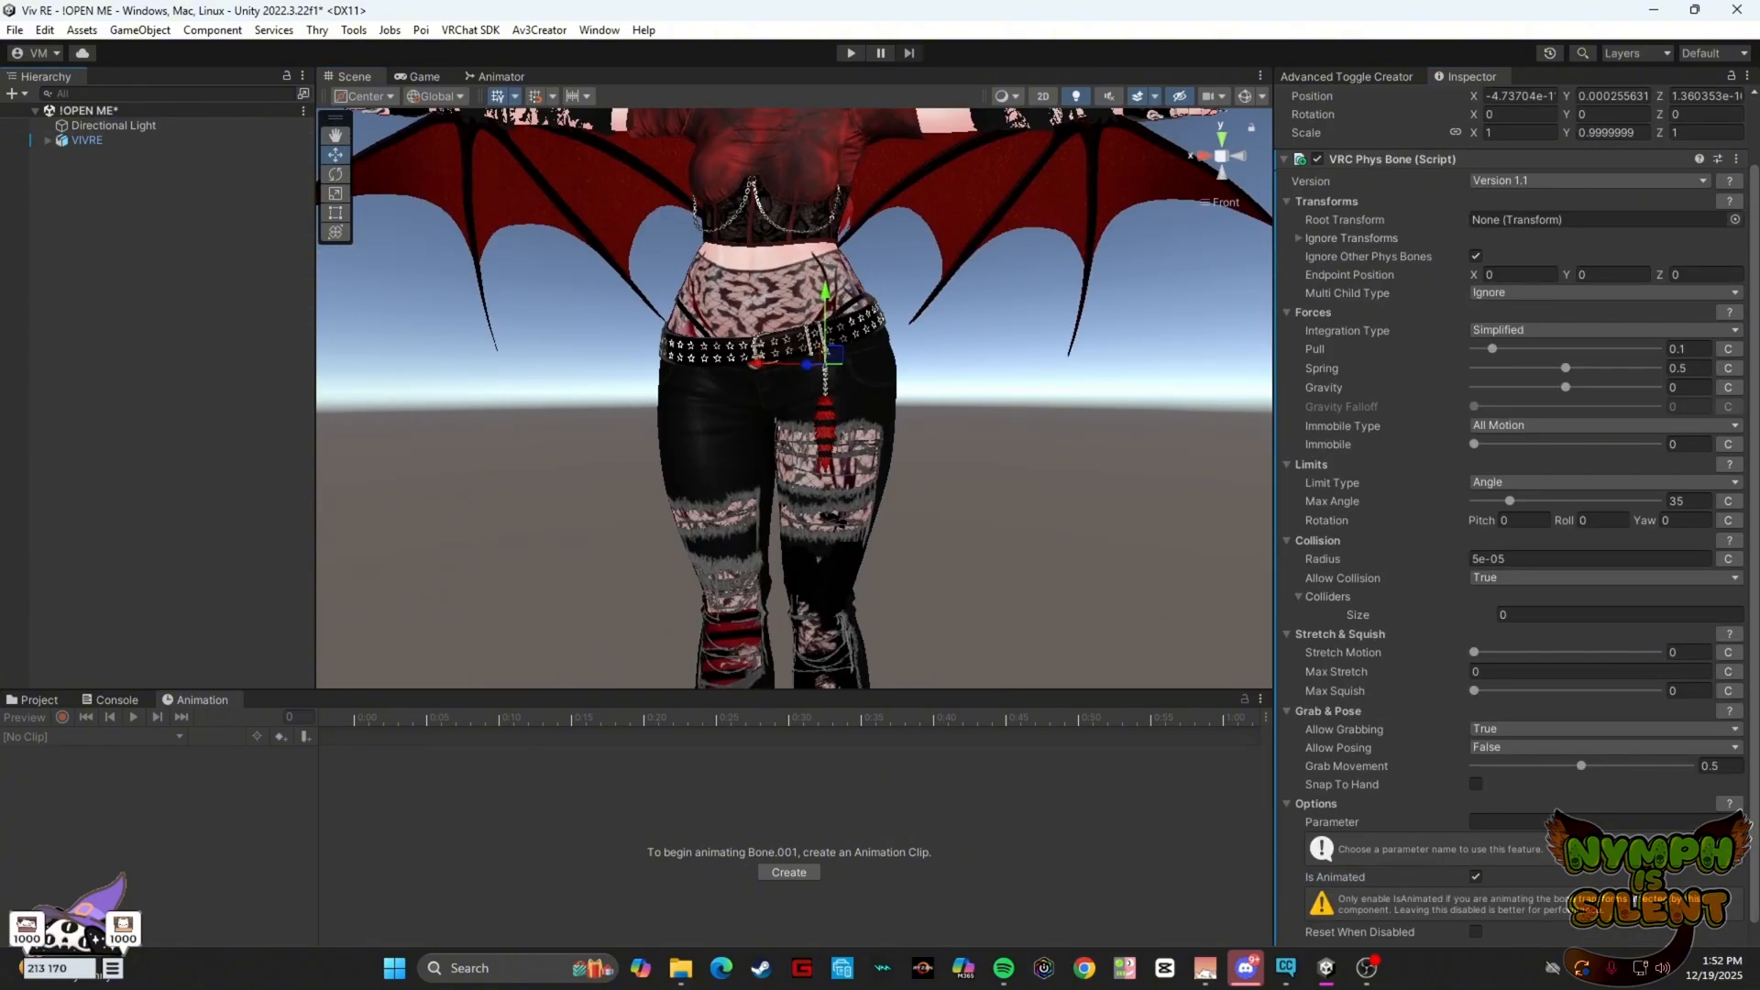
# Enter Play mode and open the CLOTHING expressions submenu in the emulator, framing the avatar's legs
pyautogui.hotkey('ctrl', 'p')
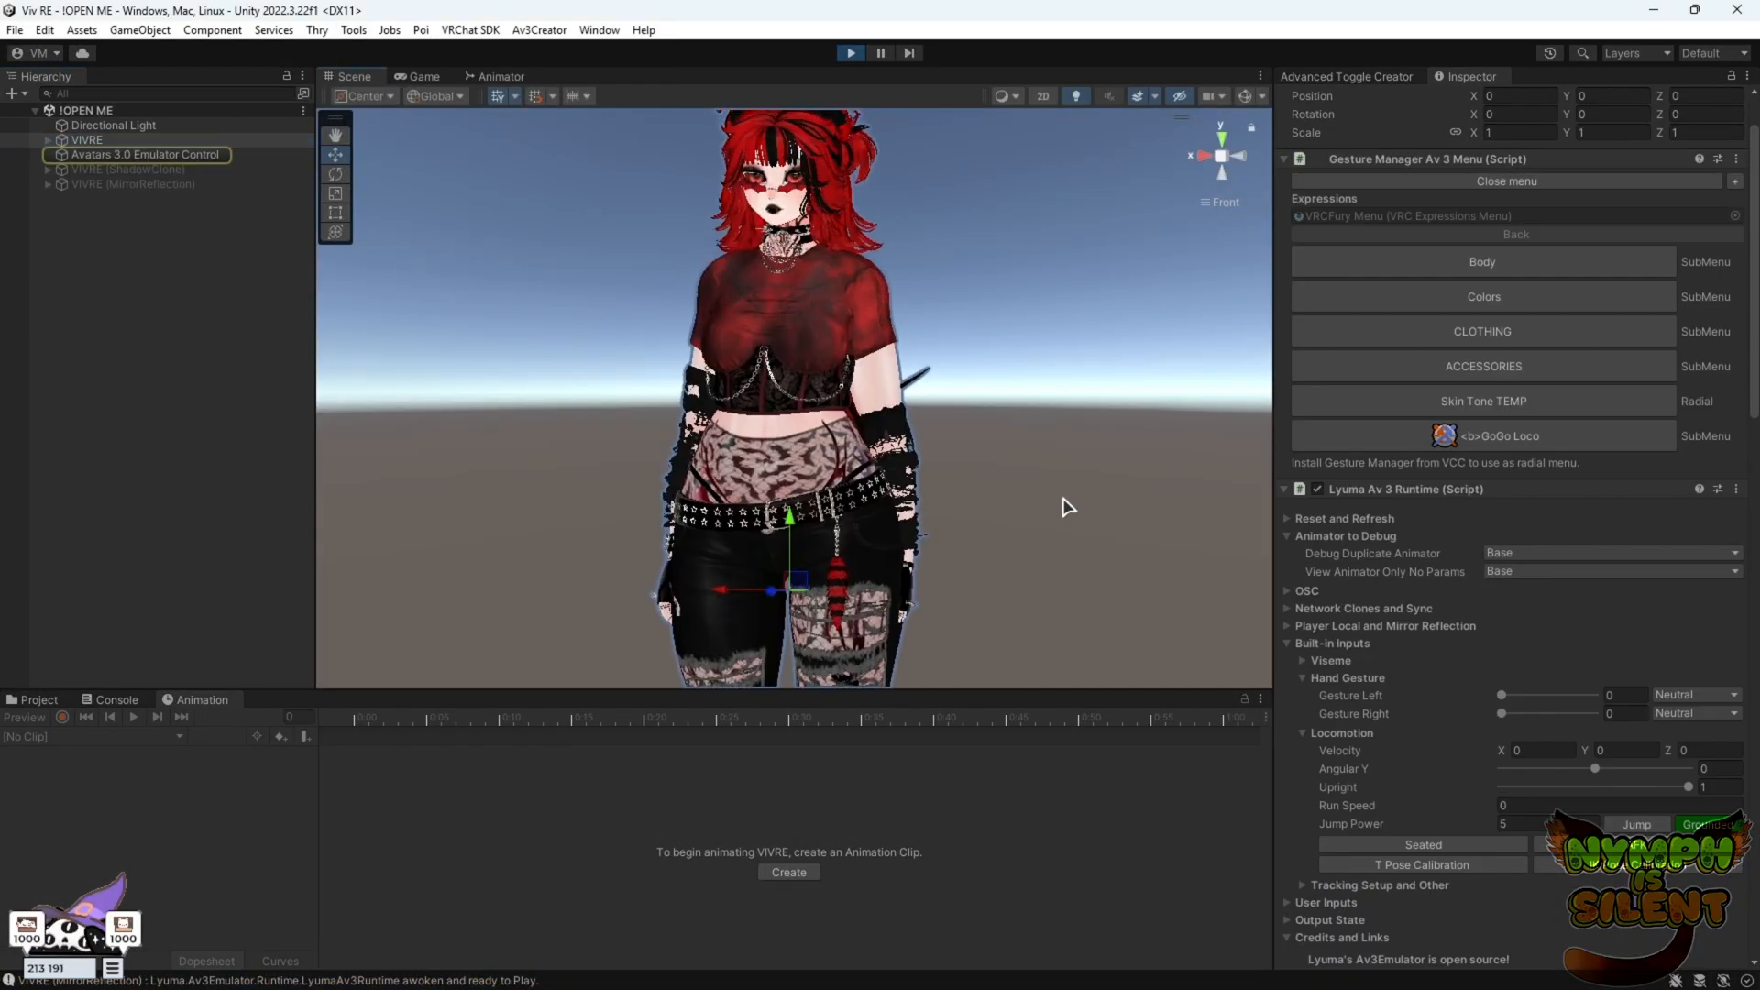
pyautogui.scroll(6, 982, 458)
pyautogui.moveTo(984, 491); pyautogui.dragTo(982, 332, button='middle')
pyautogui.keyDown('alt'); pyautogui.moveTo(981, 332); pyautogui.dragTo(1162, 397); pyautogui.keyUp('alt')
pyautogui.scroll(4, 880, 344)
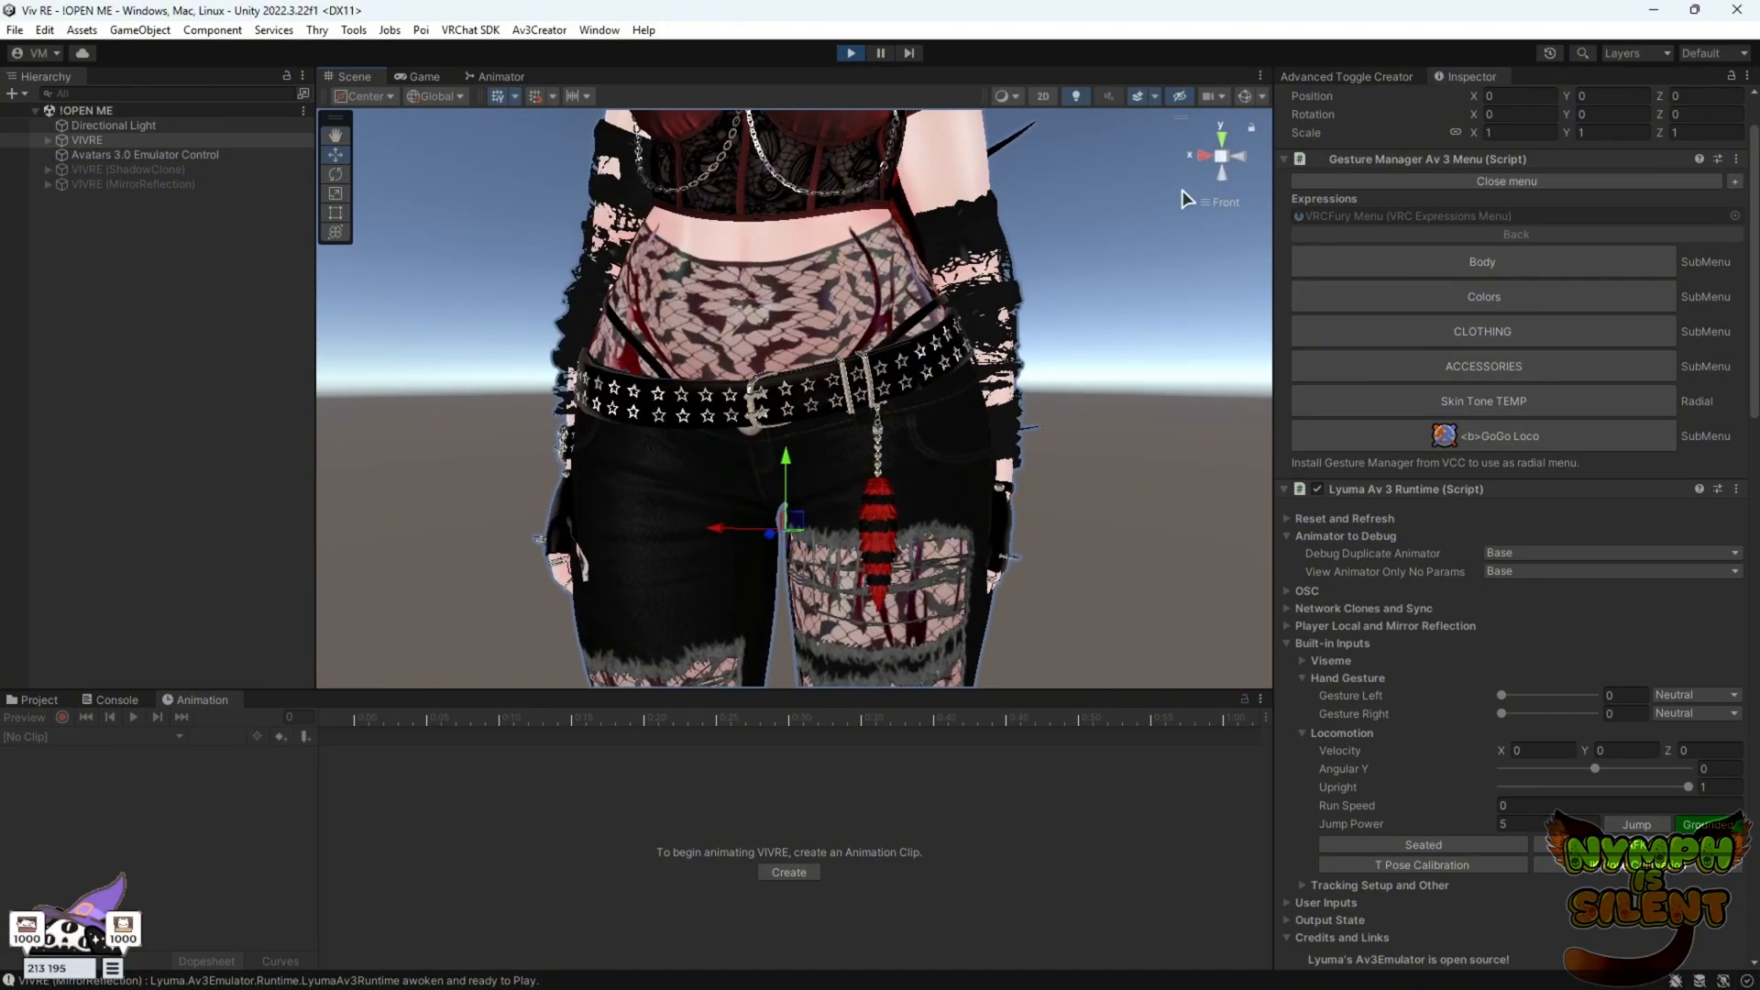
pyautogui.click(1517, 347)
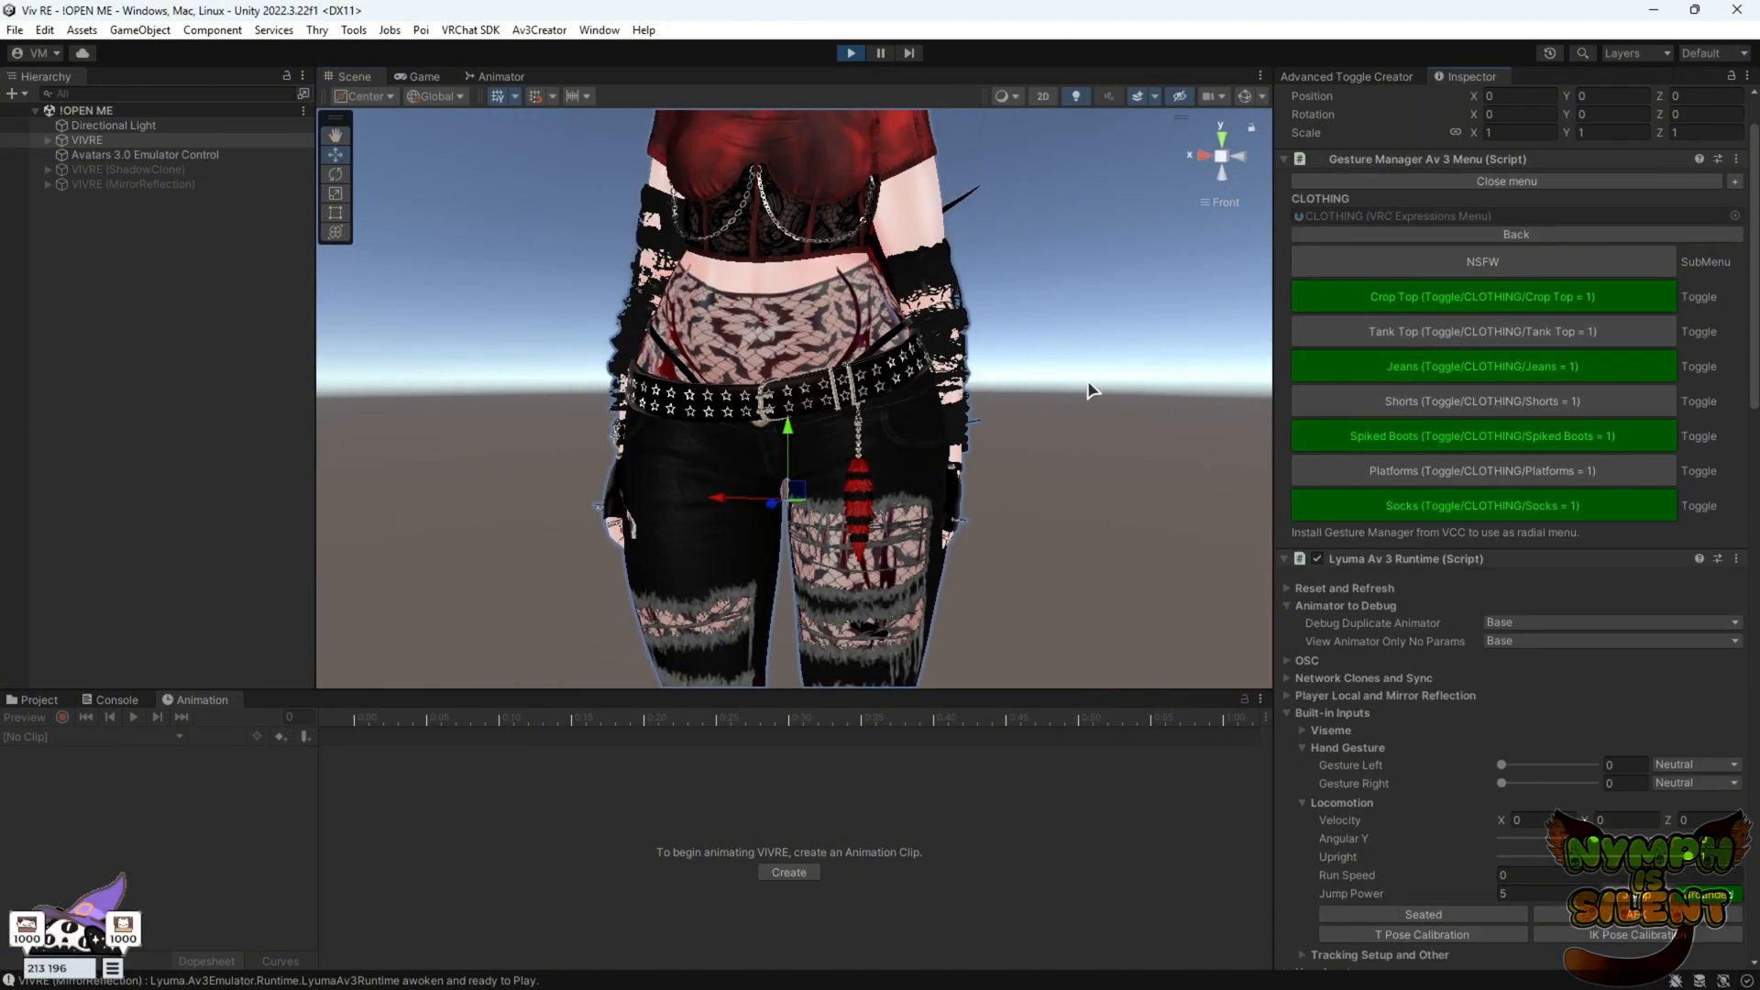
pyautogui.moveTo(1075, 484); pyautogui.dragTo(799, 431, button='middle')
pyautogui.scroll(3, 963, 450)
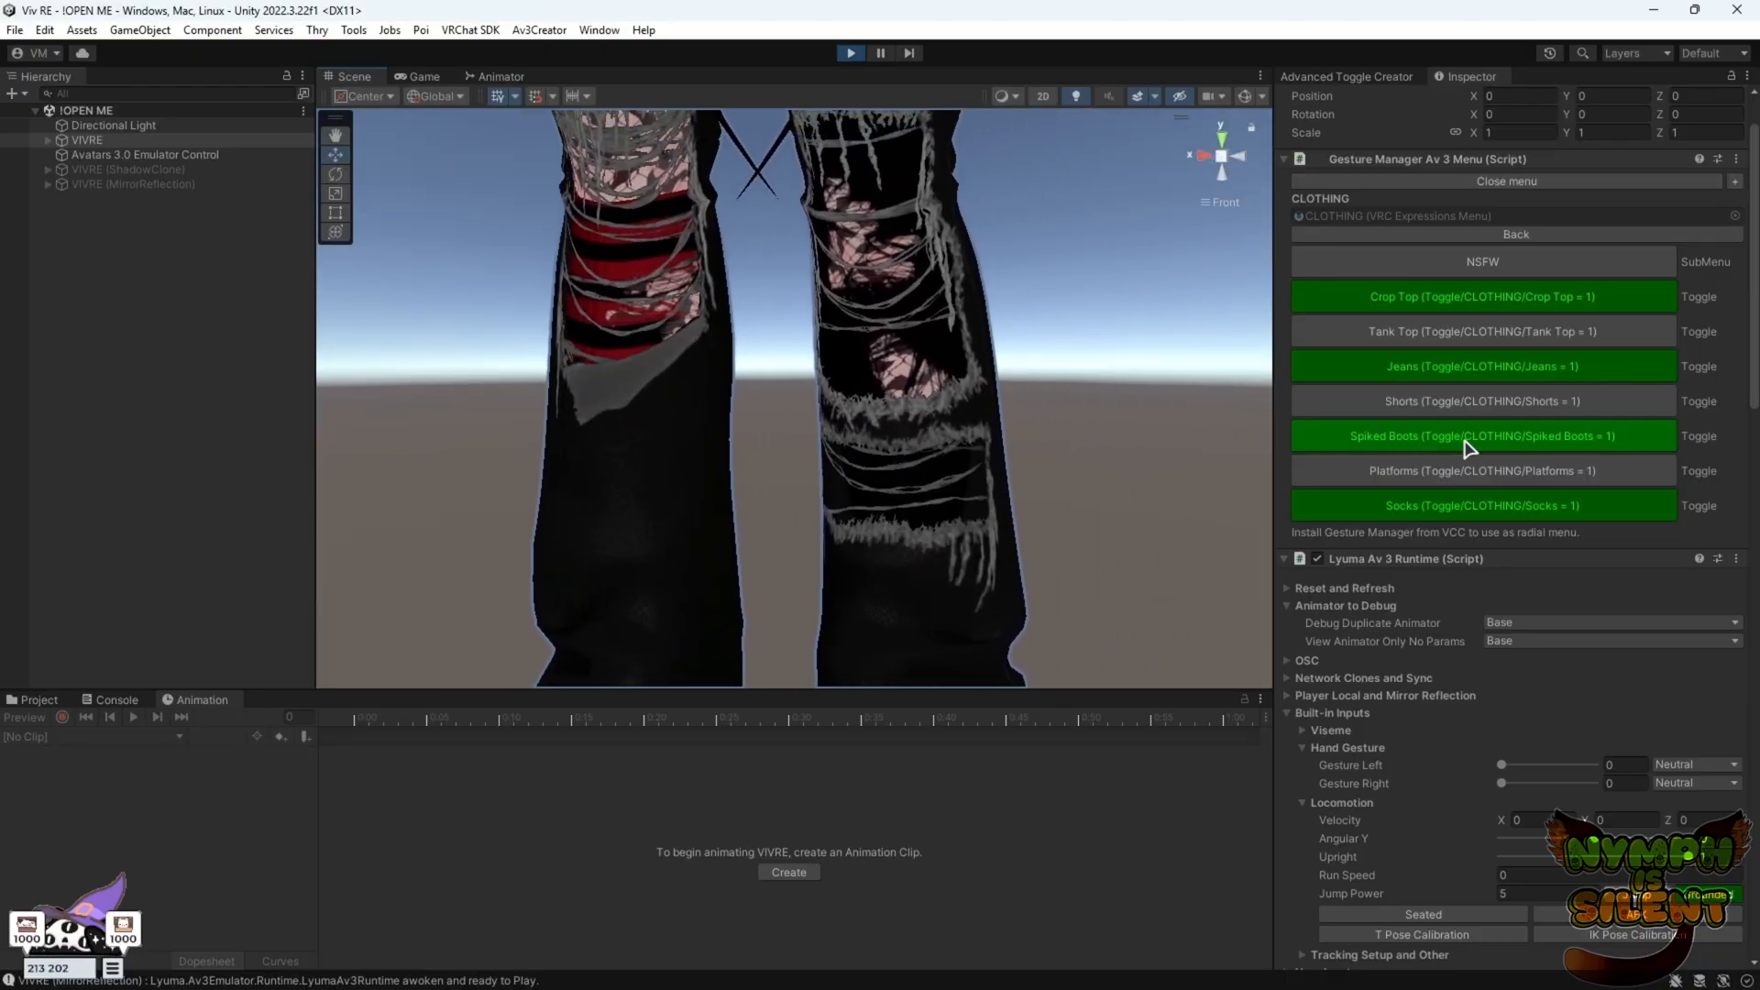
# Toggle Jeans and Socks on and off repeatedly in the CLOTHING menu to test the socks blendshape
pyautogui.click(1449, 363)
pyautogui.click(1449, 364)
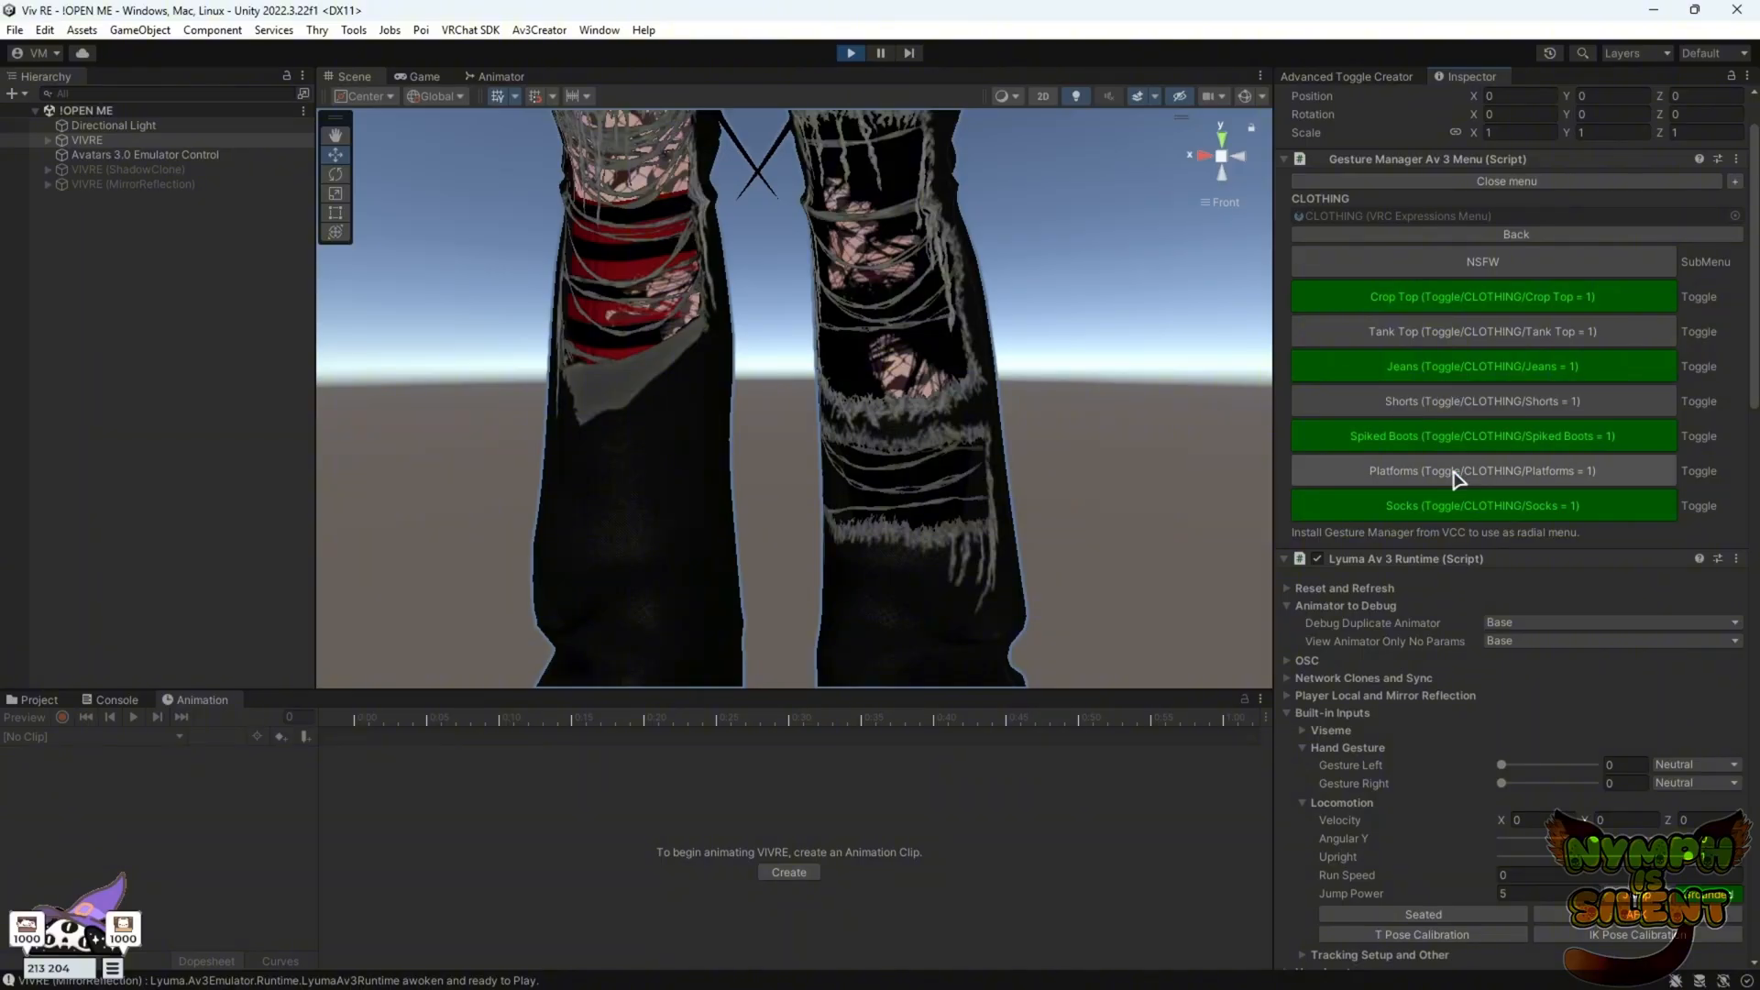
pyautogui.click(1449, 512)
pyautogui.click(1412, 510)
pyautogui.moveTo(990, 173); pyautogui.dragTo(901, 238, button='middle')
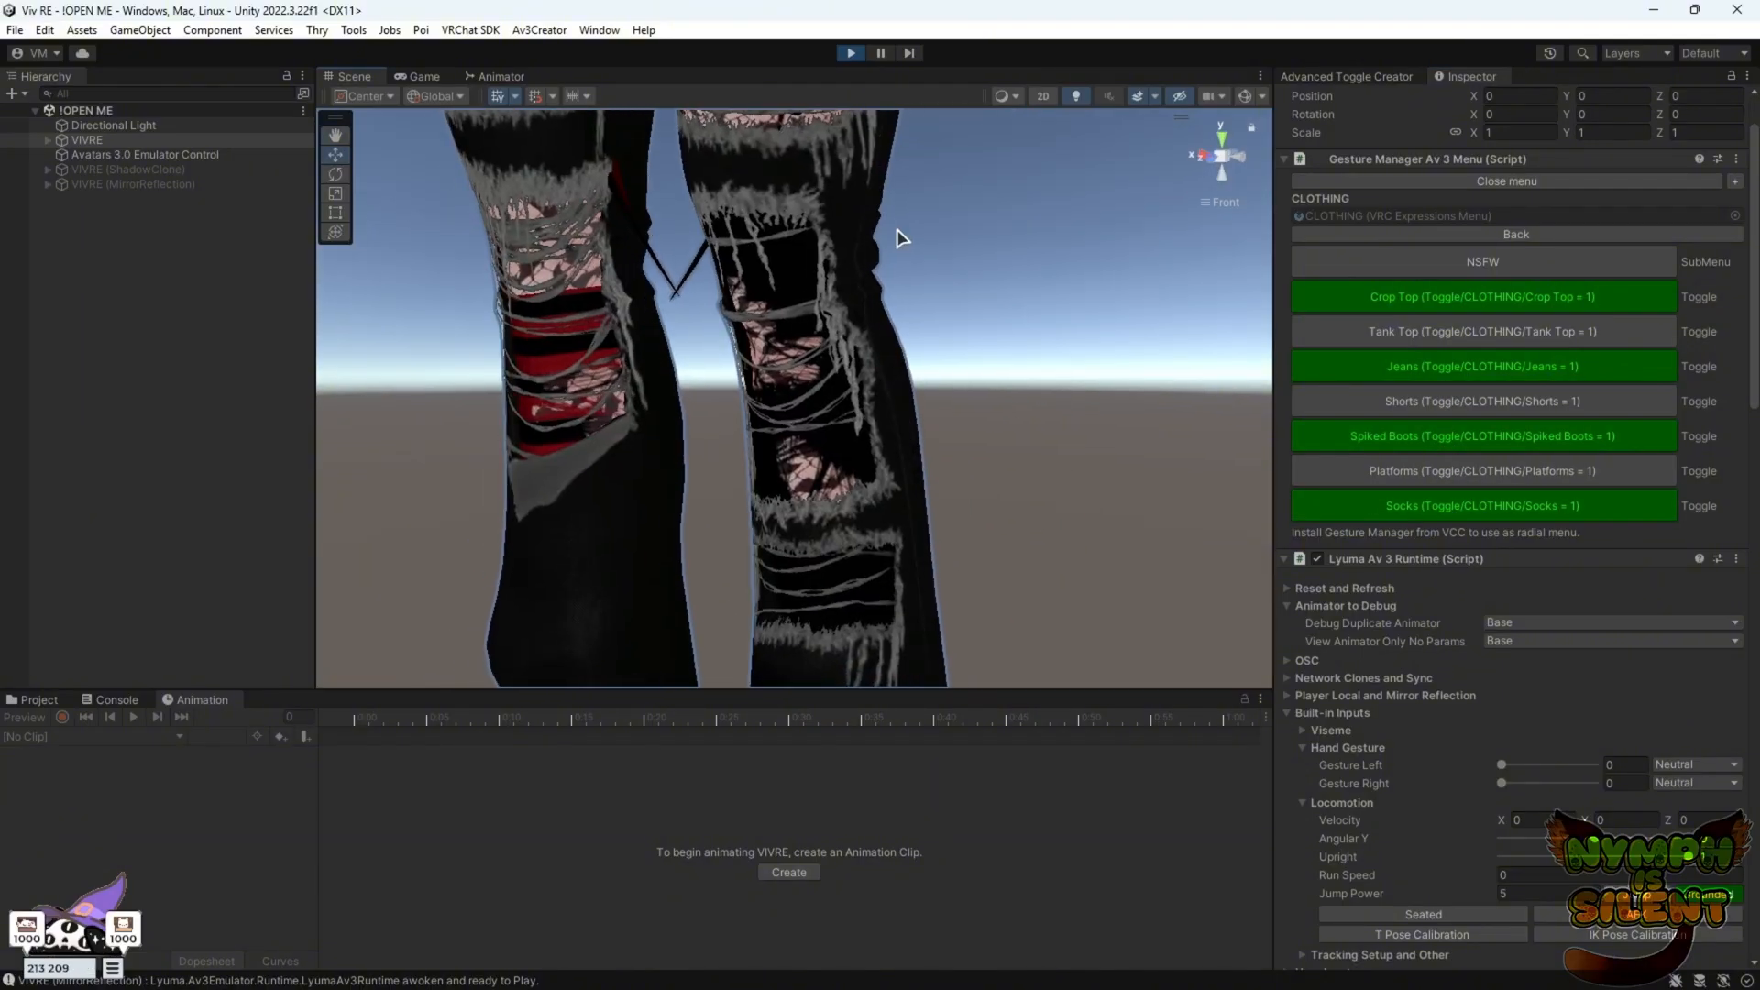
pyautogui.click(1478, 511)
pyautogui.click(1481, 519)
pyautogui.click(1482, 526)
pyautogui.click(1483, 526)
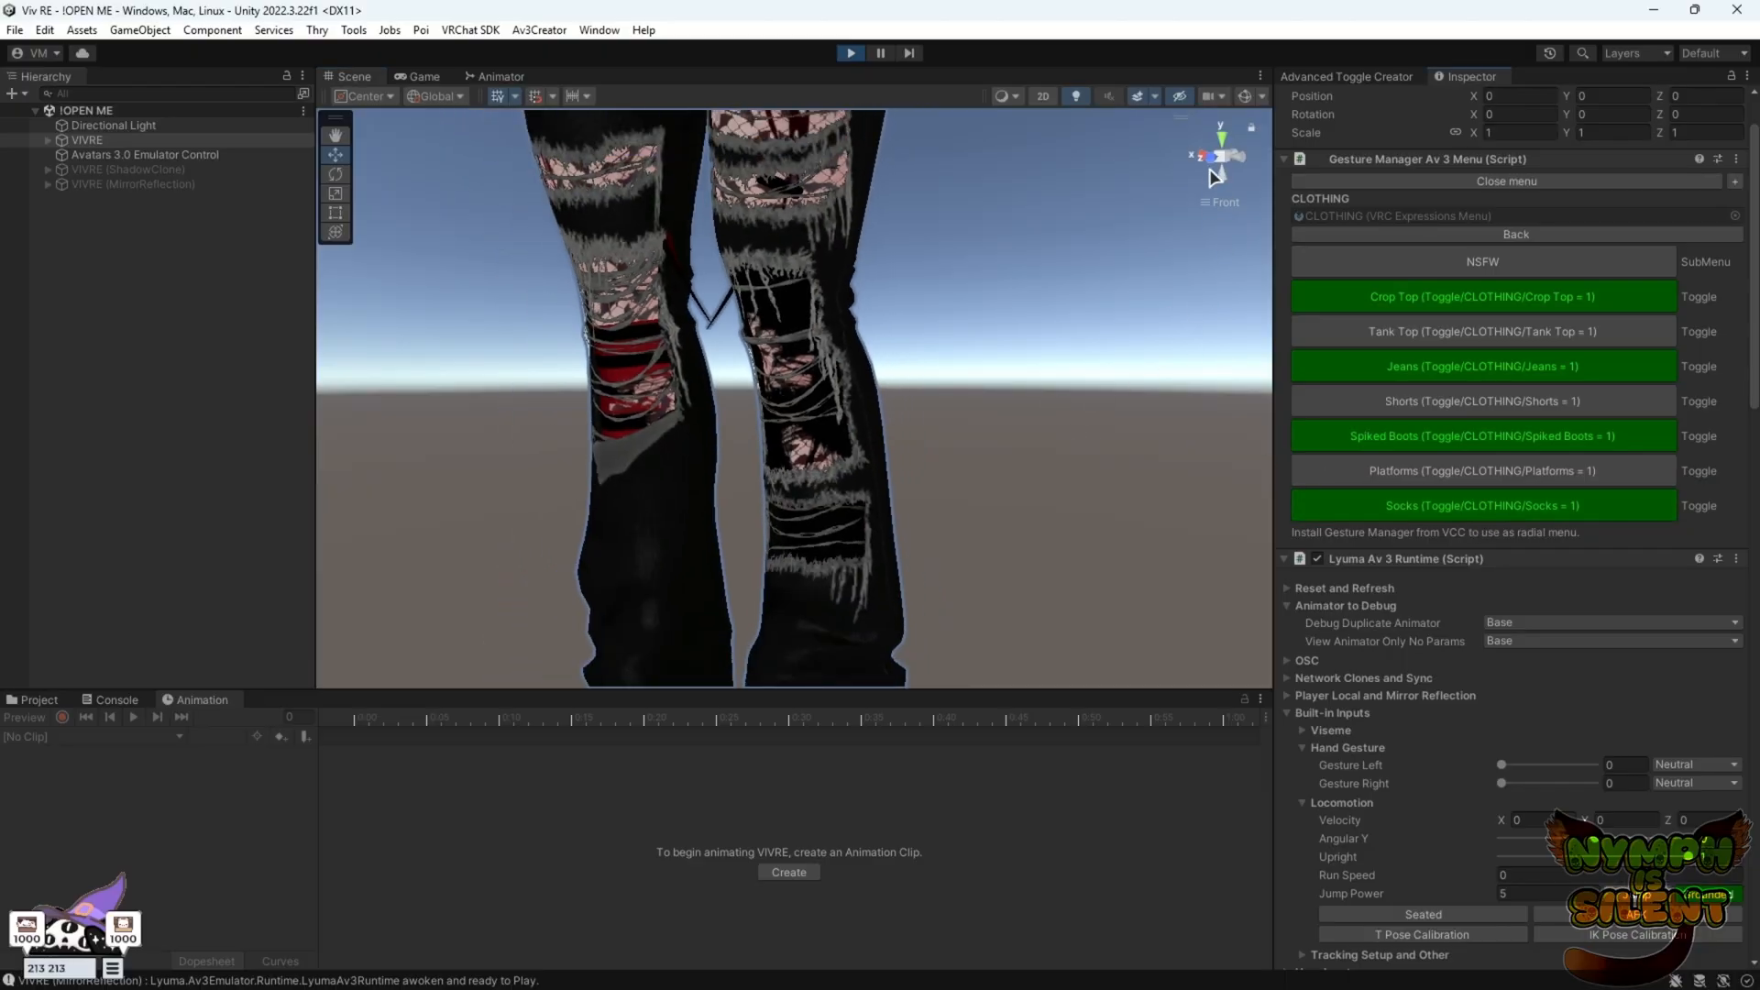
pyautogui.click(1214, 165)
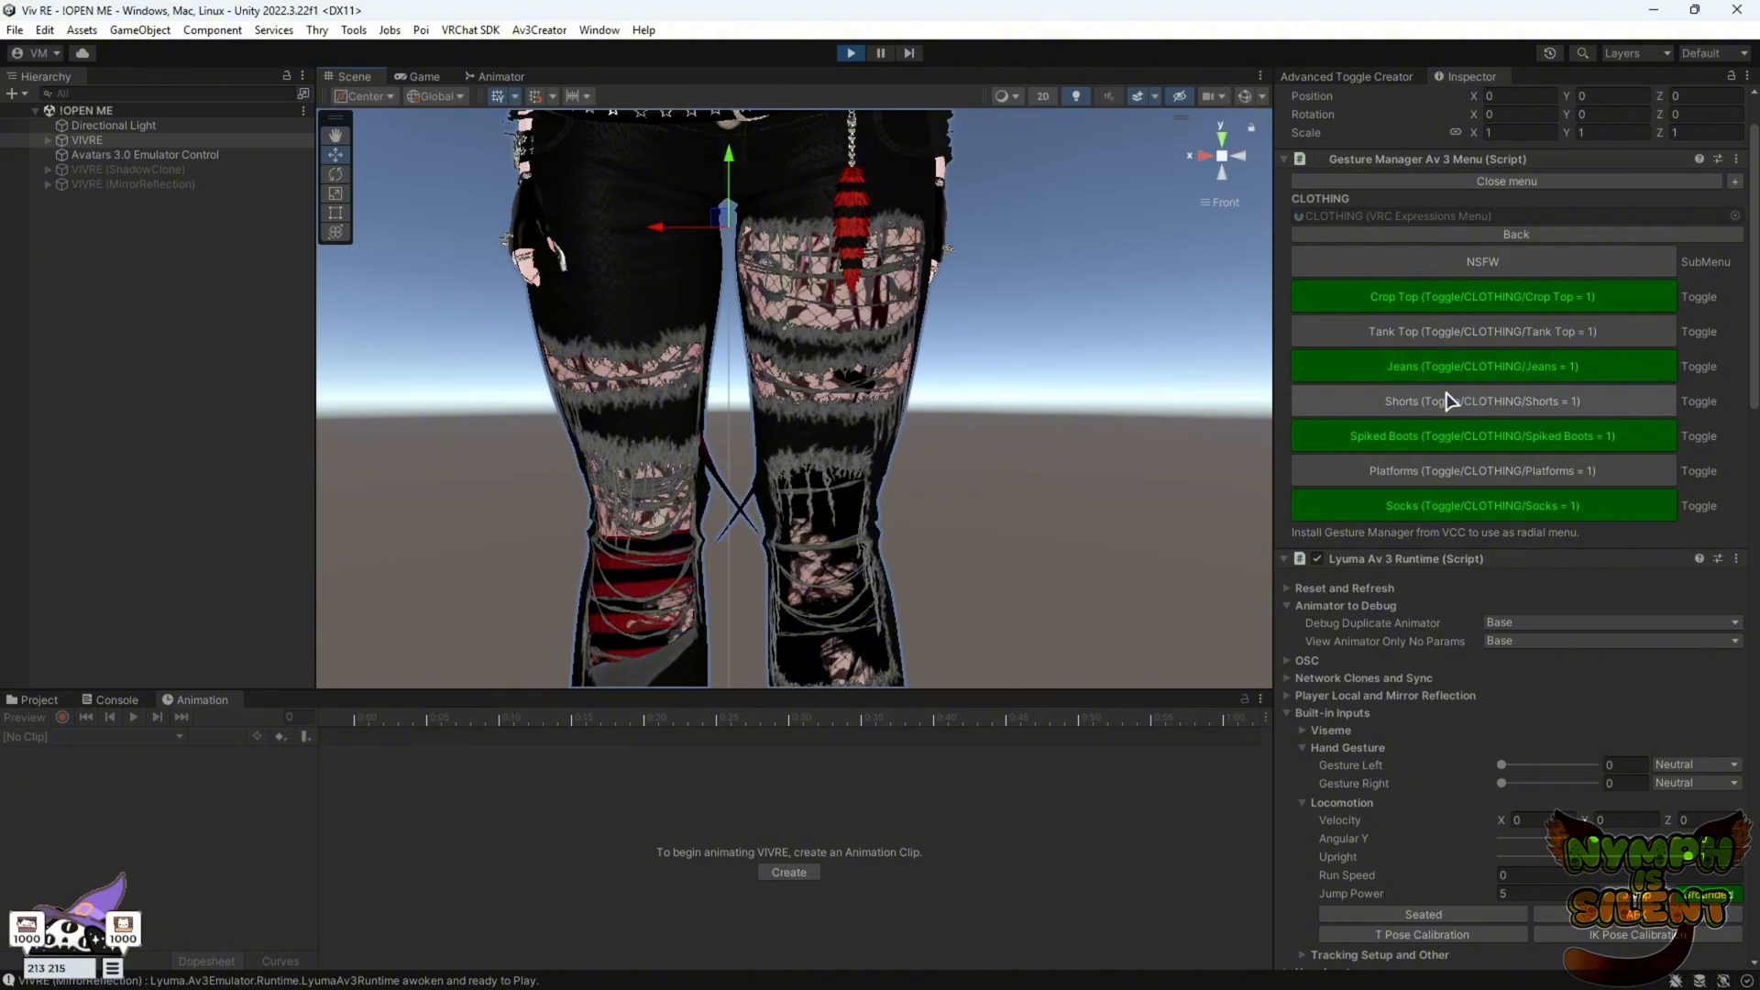
# Turn Jeans off and Shorts on in the CLOTHING menu to check the shorts and belt, then leave Play mode
pyautogui.click(1438, 365)
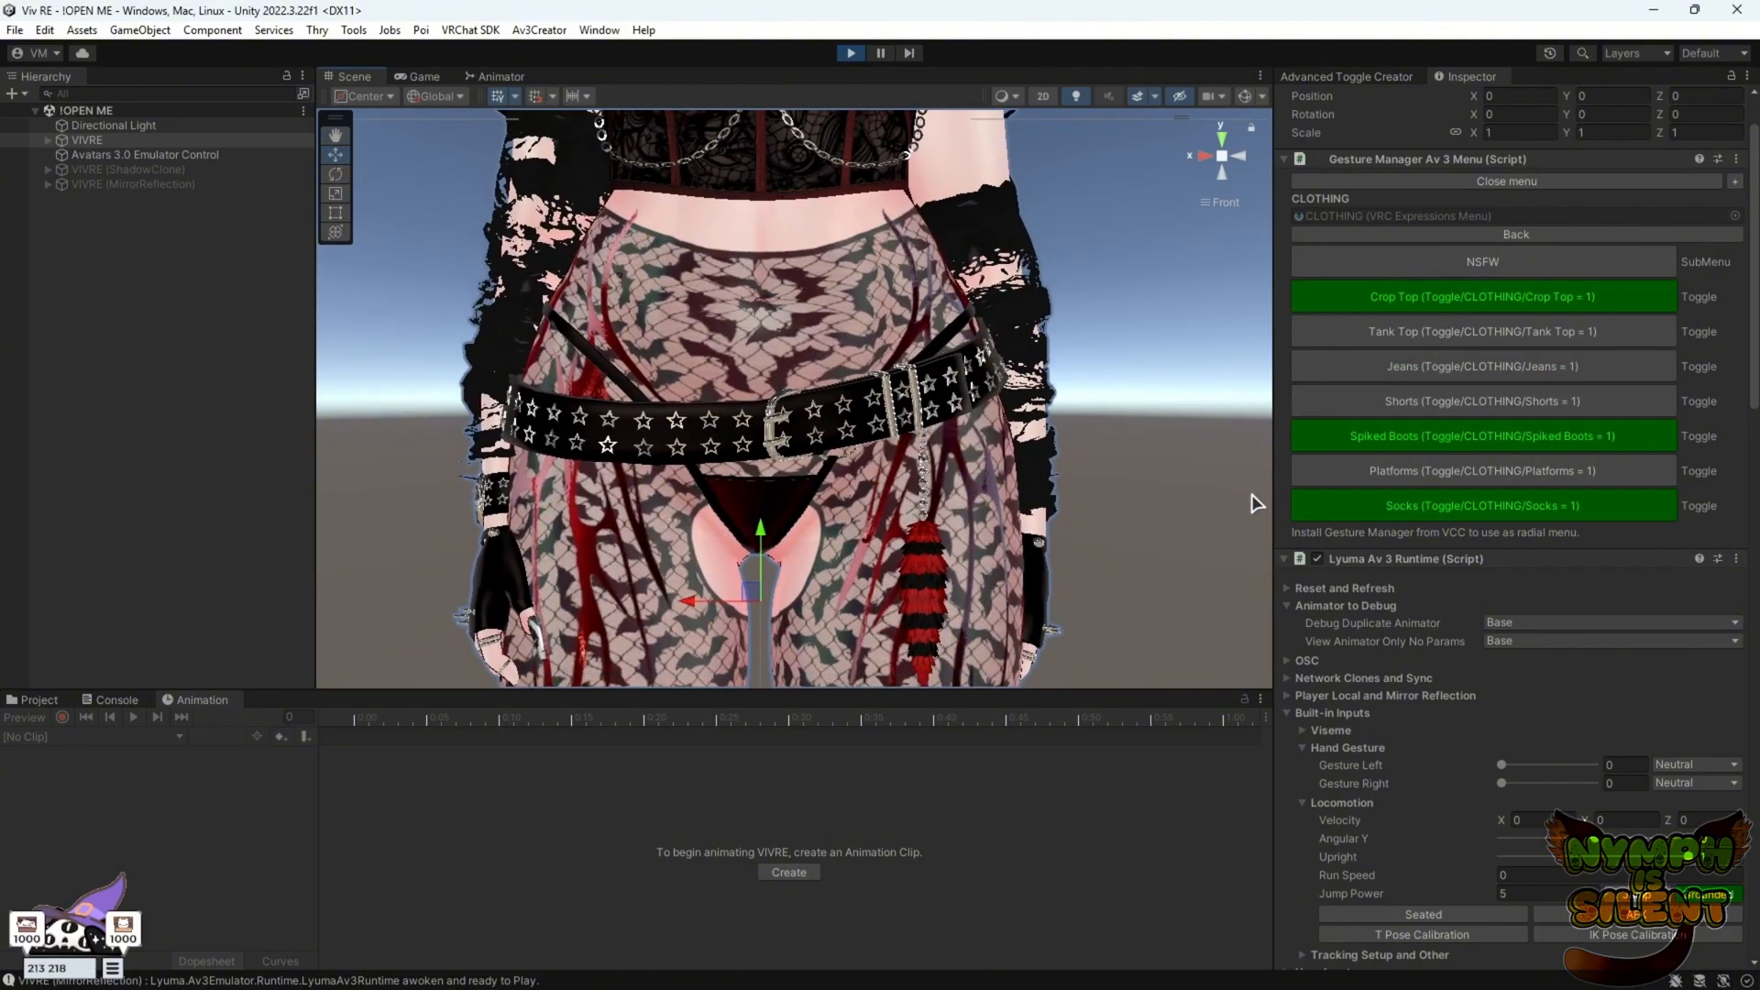
pyautogui.click(1445, 411)
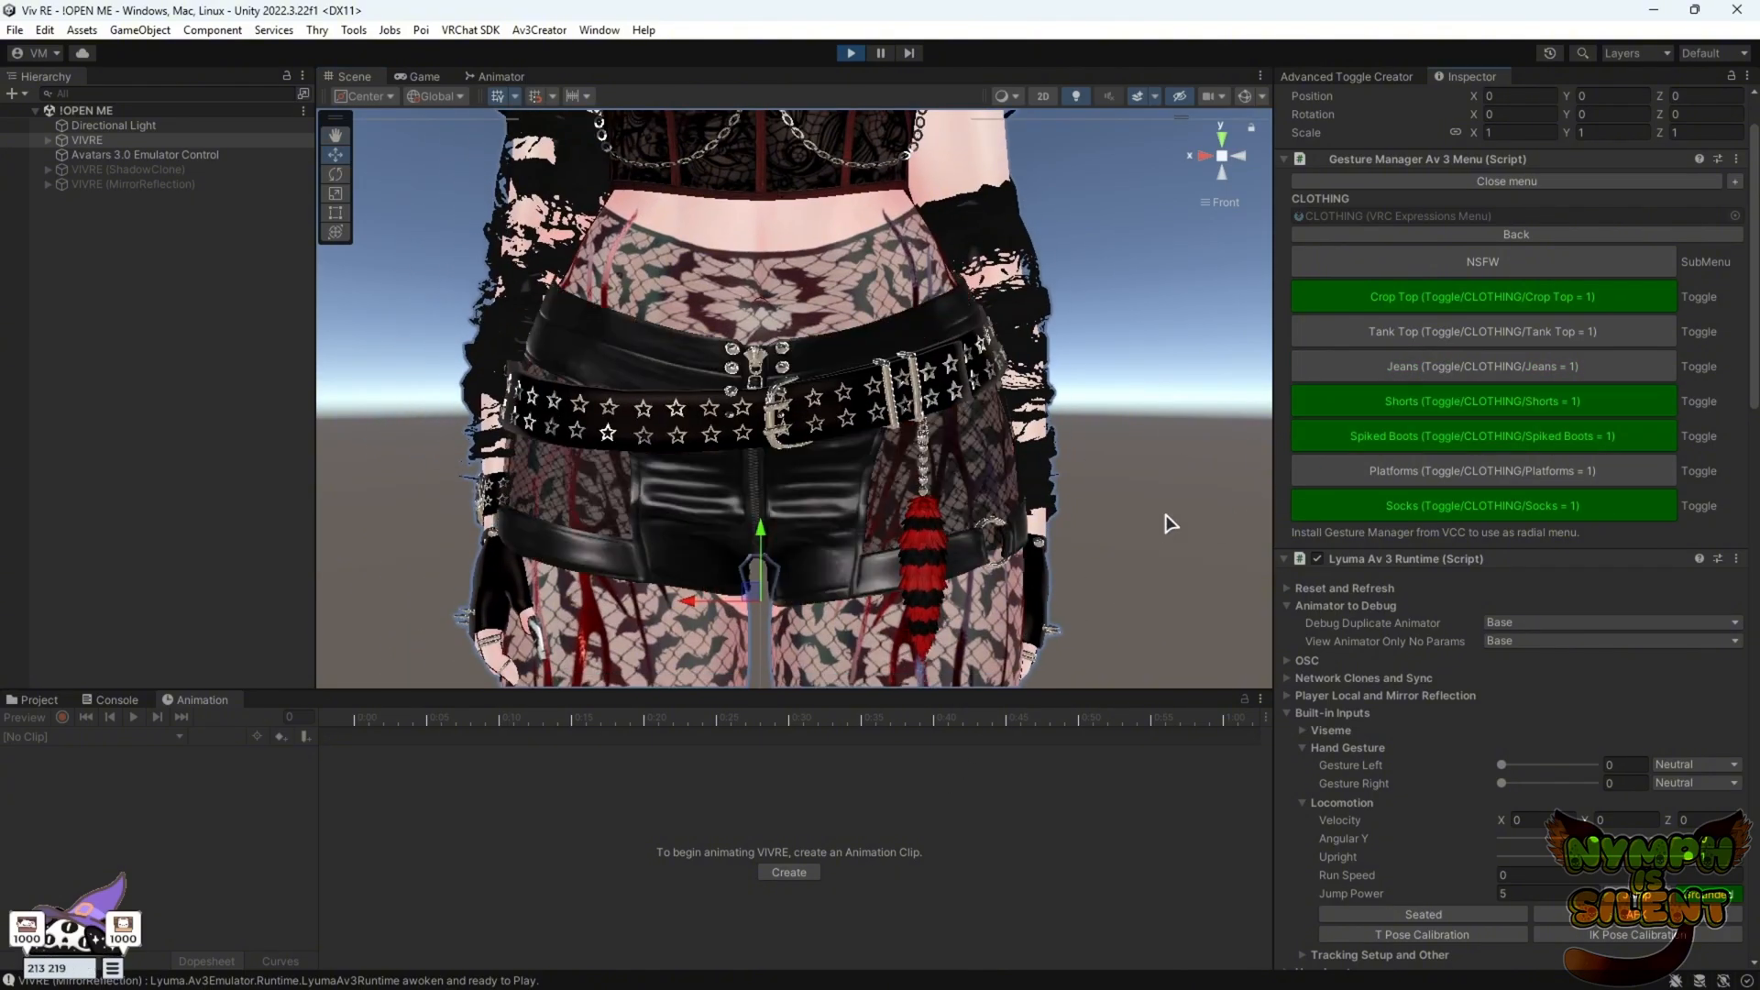
pyautogui.click(1408, 378)
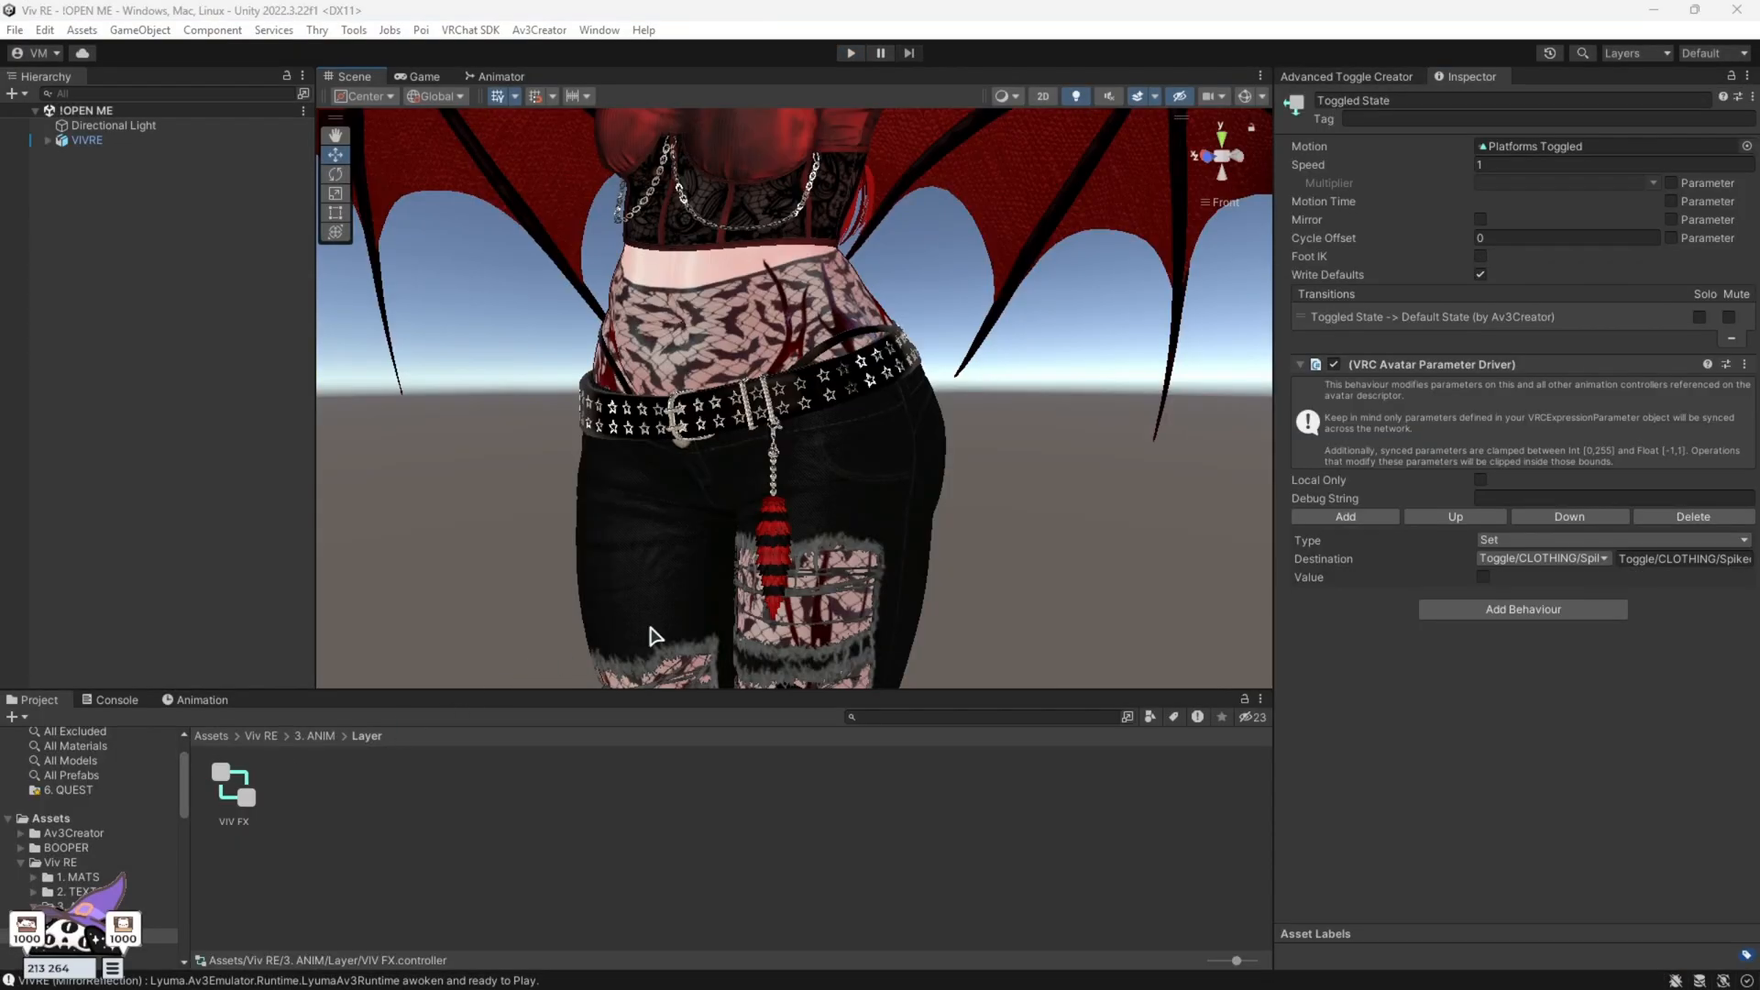
# Duplicate the VIVRE avatar and hide the original in the scene
pyautogui.click(92, 141)
pyautogui.rightClick(110, 138)
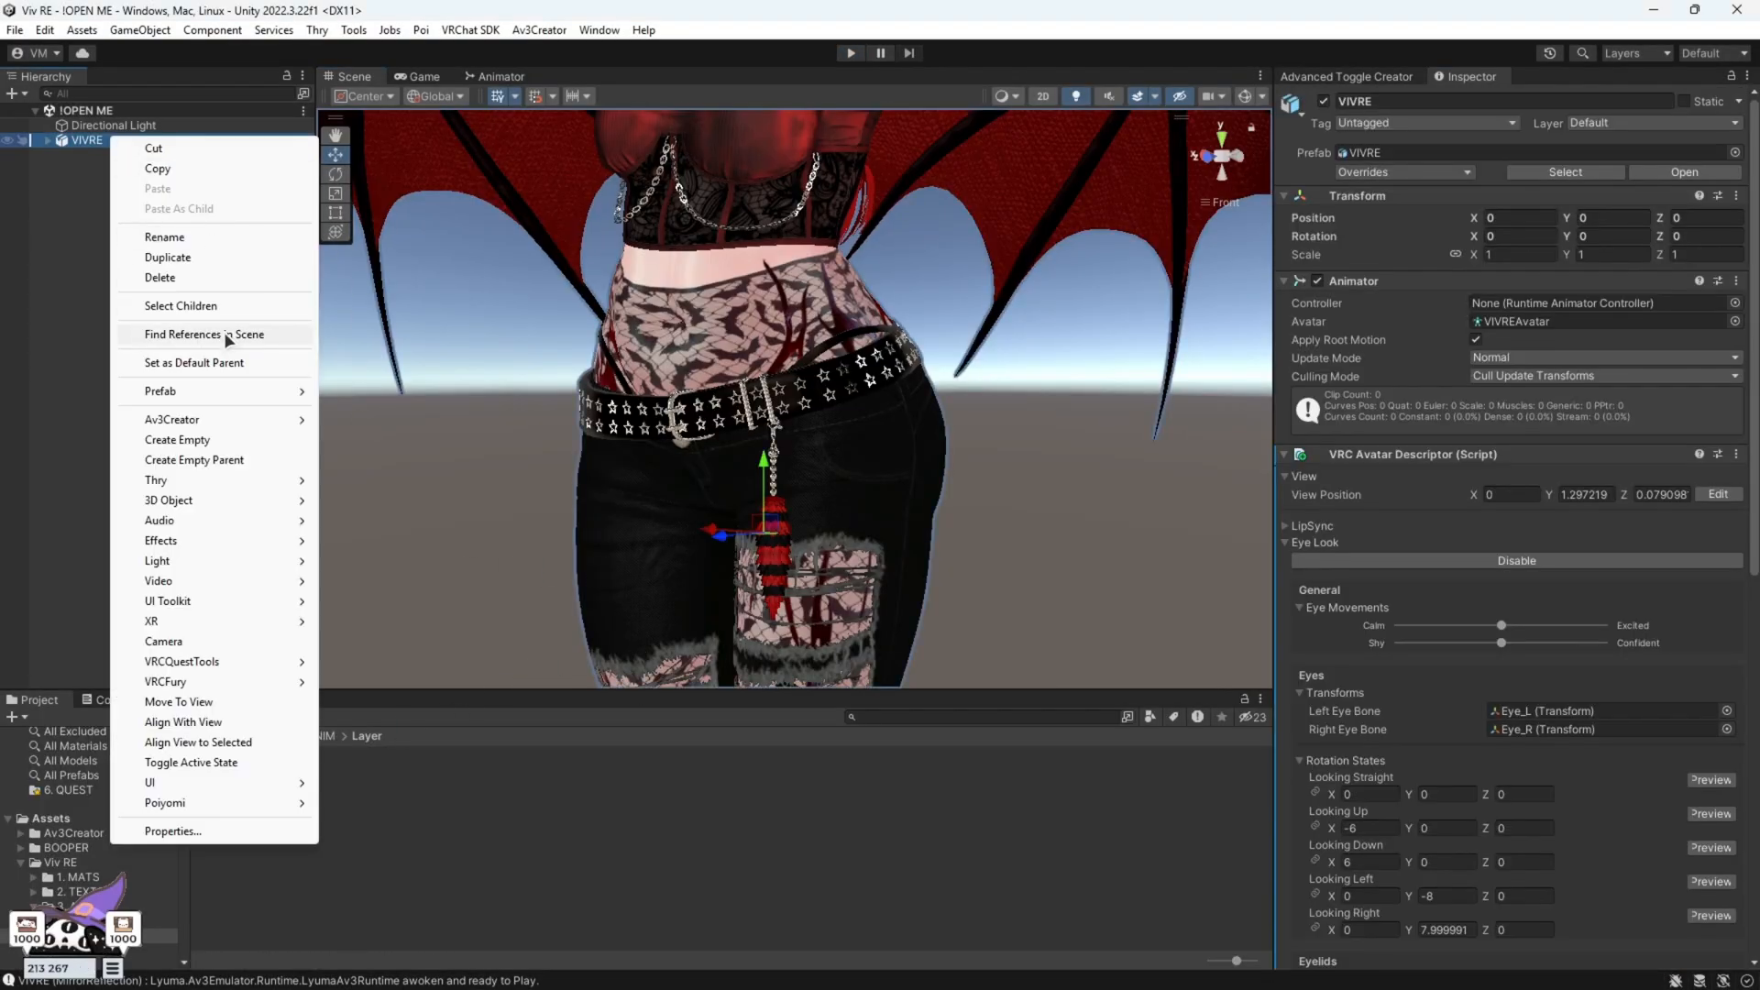
pyautogui.click(204, 258)
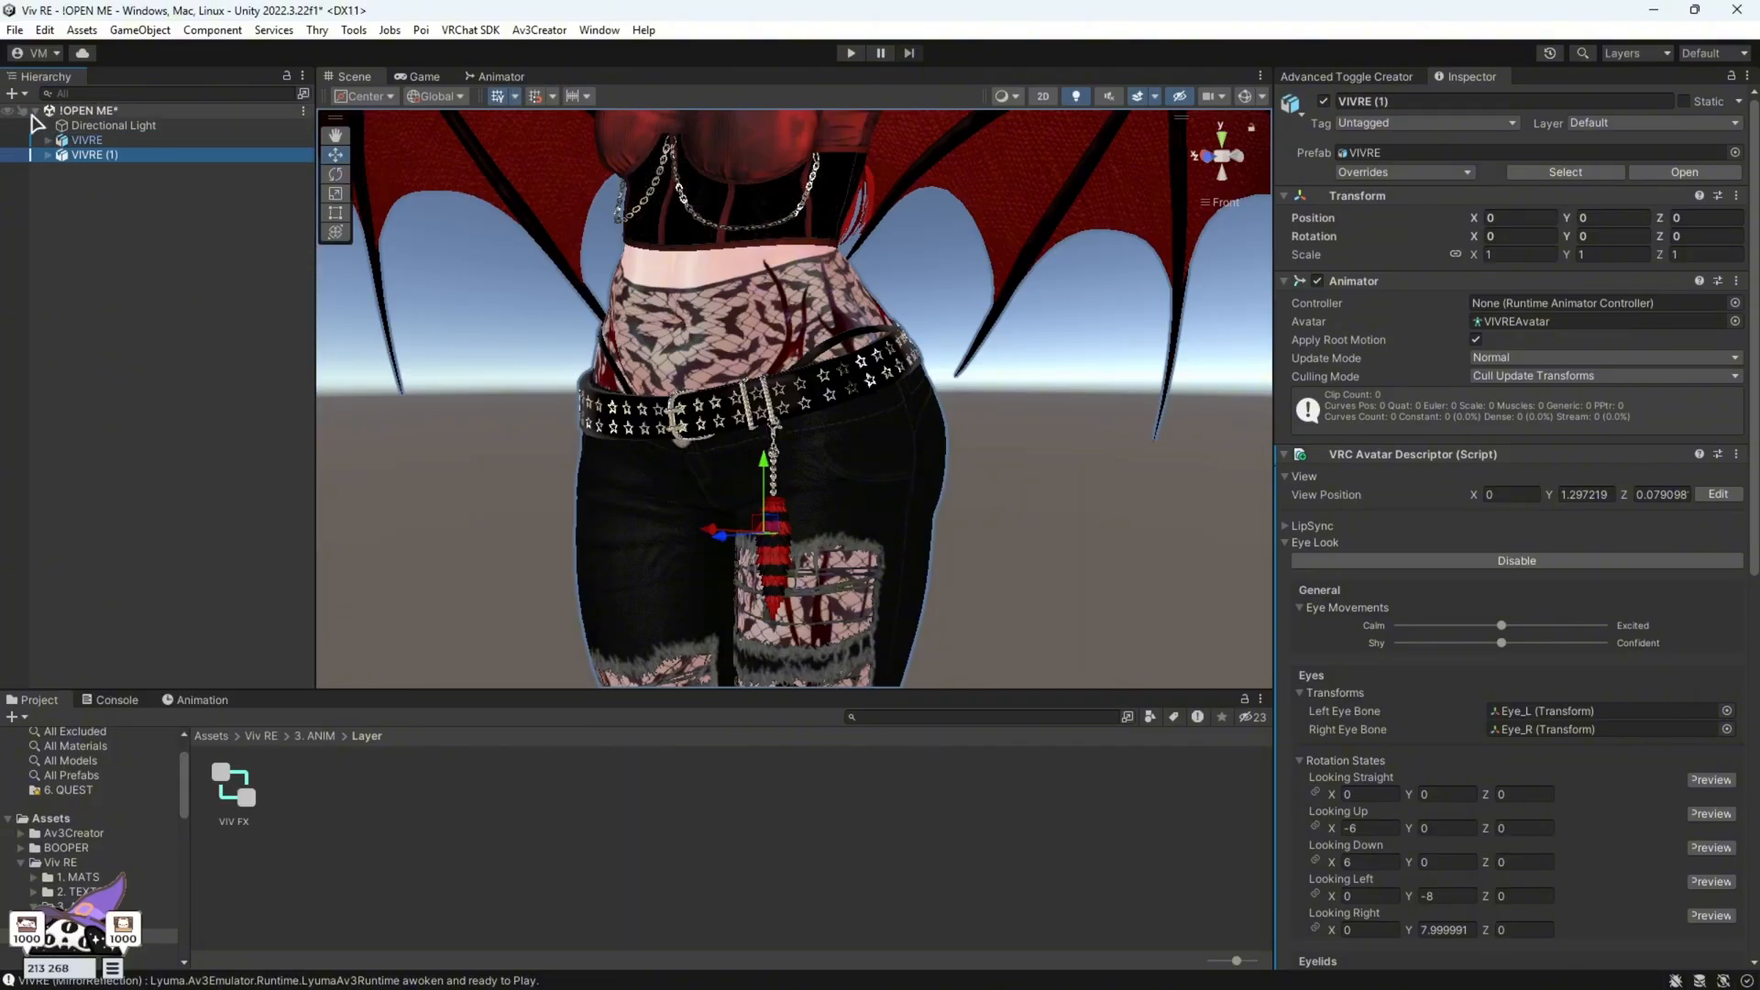
pyautogui.click(8, 139)
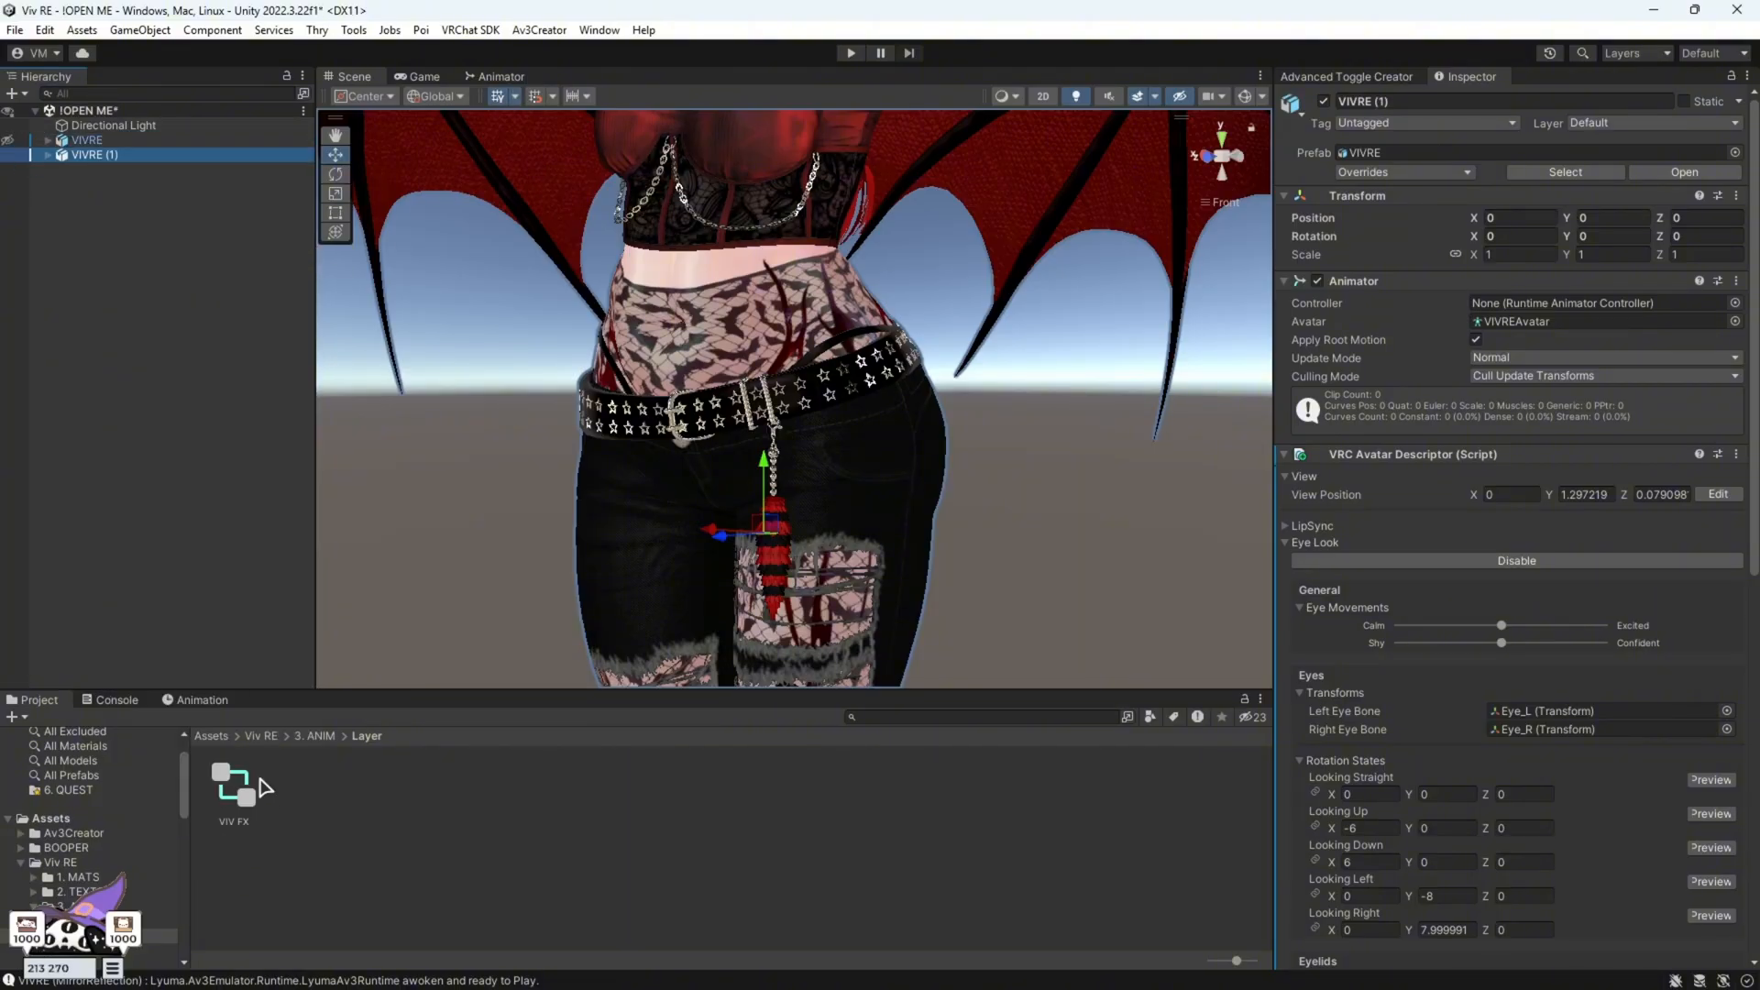
# Assign the VIV FX controller to VIVRE (1)'s Animator
pyautogui.moveTo(124, 158); pyautogui.dragTo(120, 156)
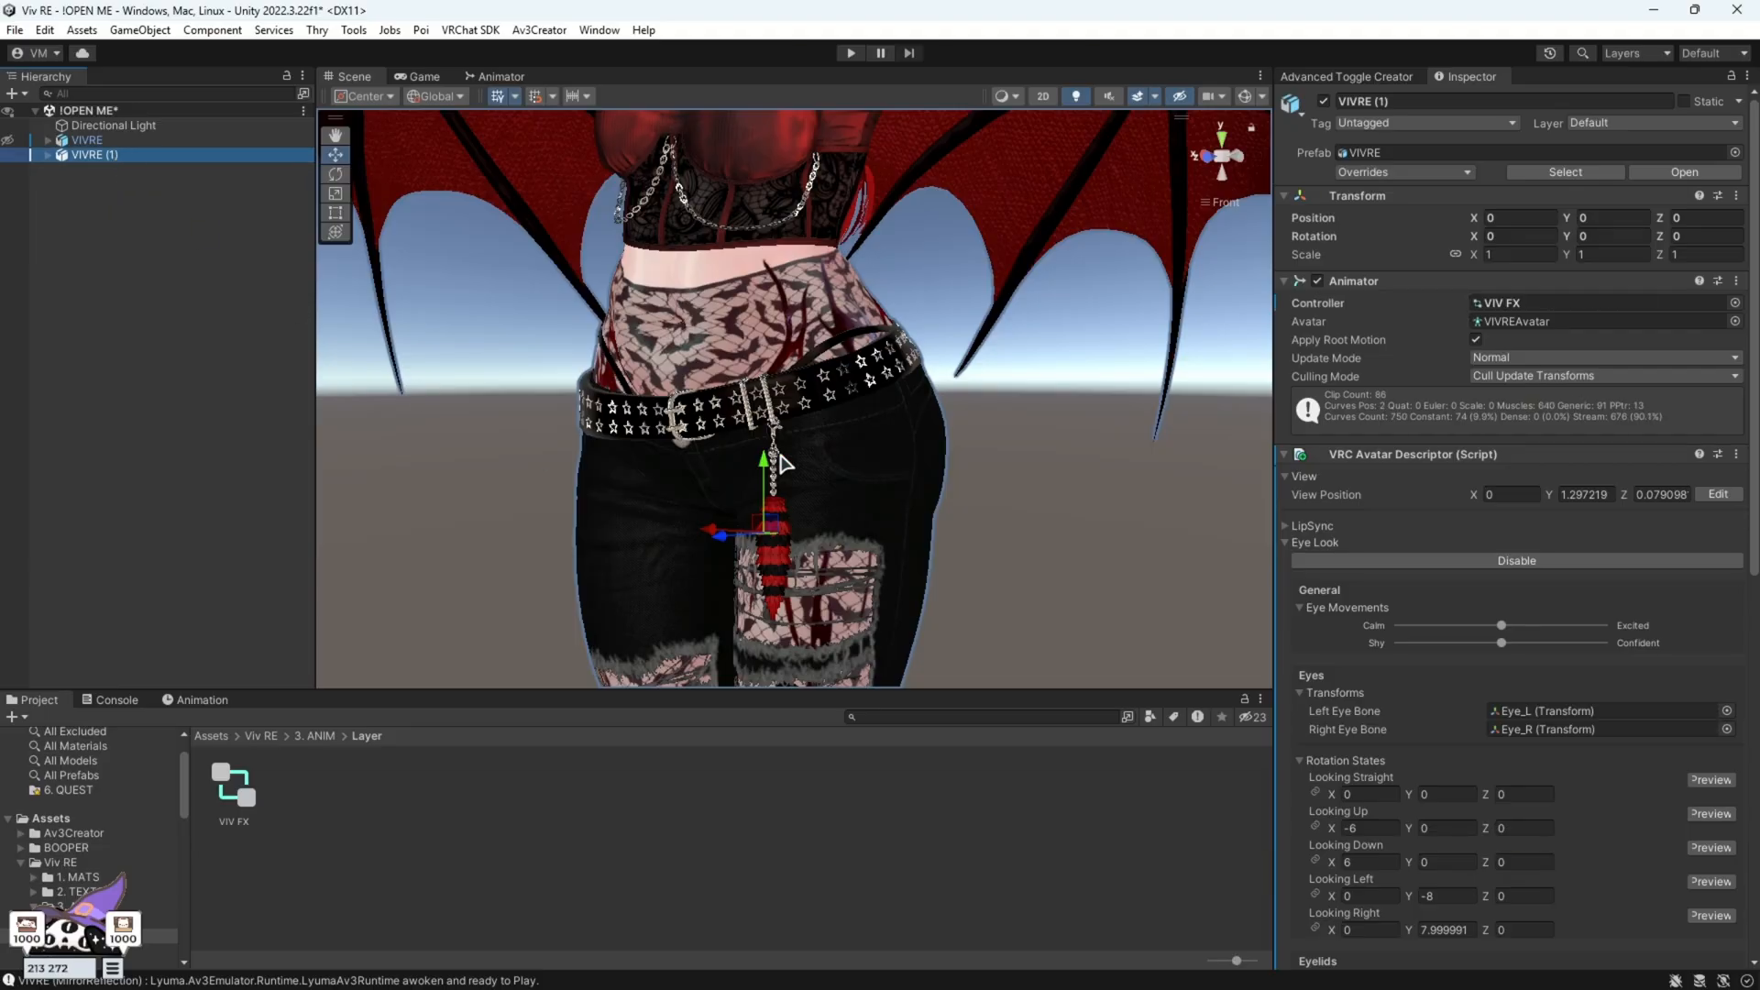
pyautogui.moveTo(788, 465); pyautogui.dragTo(880, 317, button='middle')
pyautogui.keyDown('alt'); pyautogui.moveTo(773, 469); pyautogui.dragTo(846, 513); pyautogui.keyUp('alt')
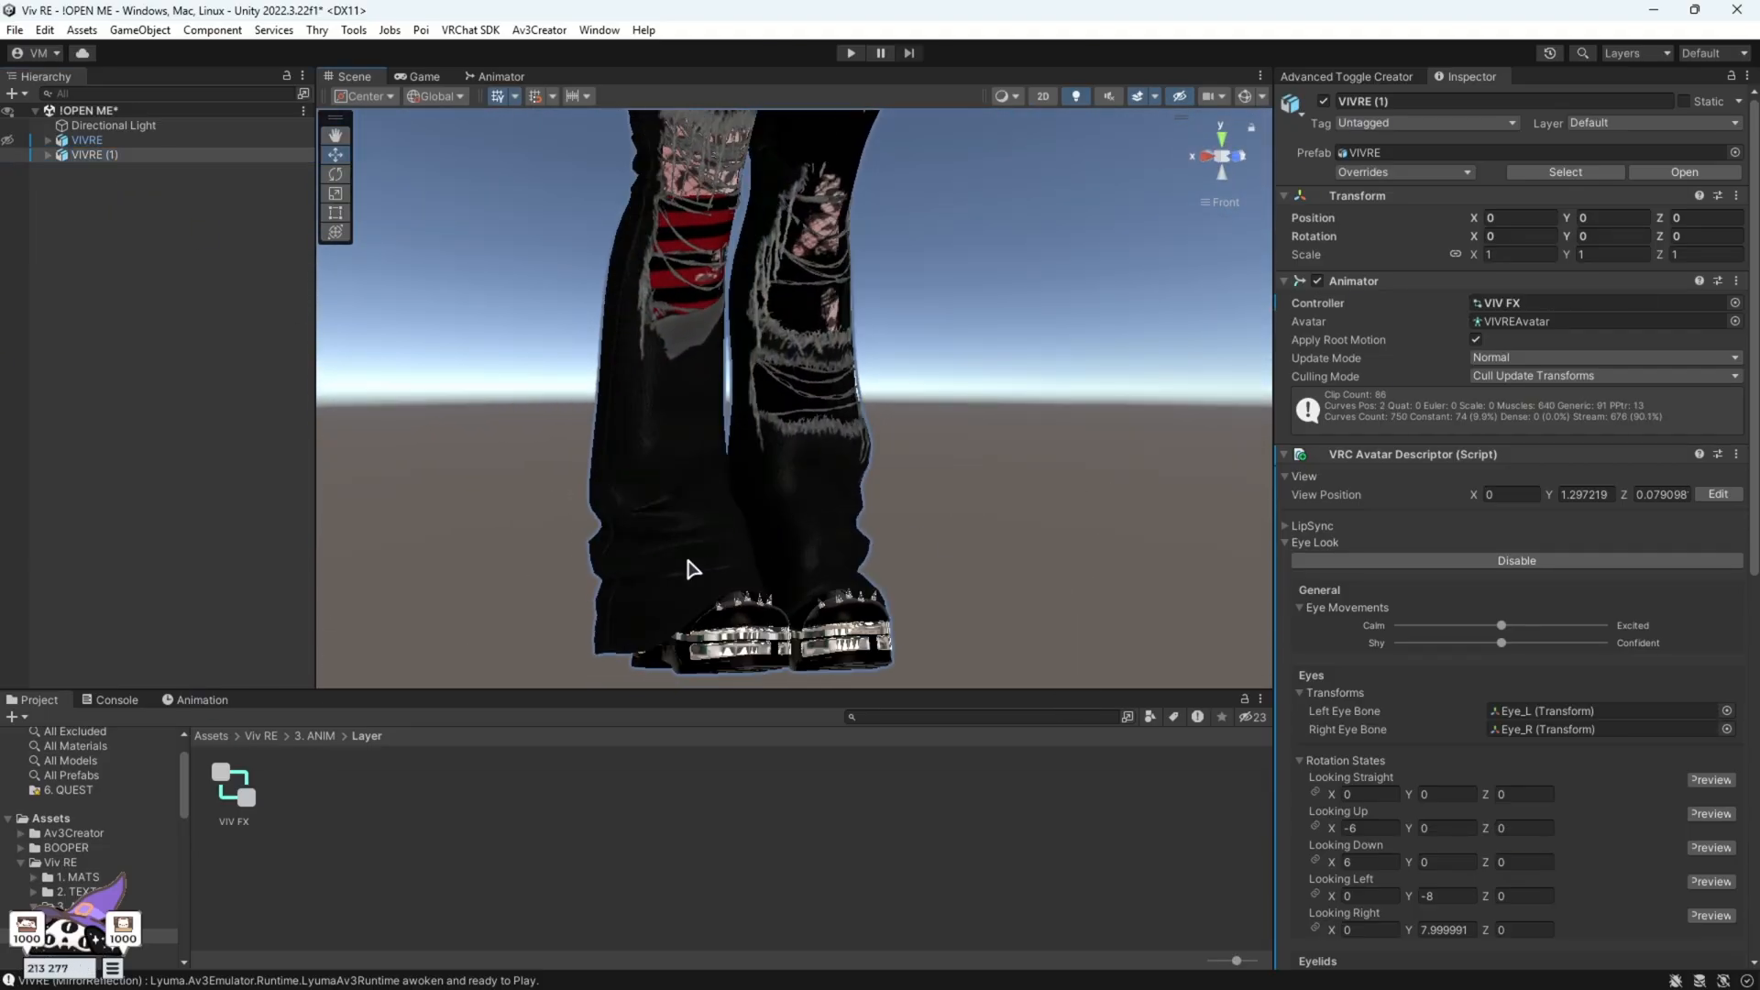
# Select the duplicate's jeans mesh and inspect its SOCKS blendshape while enlarging the scene view around the legs
pyautogui.click(706, 242)
pyautogui.moveTo(754, 531)
pyautogui.keyDown('alt'); pyautogui.mouseDown()
pyautogui.moveTo(739, 666)
pyautogui.moveTo(826, 513)
pyautogui.moveTo(774, 503)
pyautogui.mouseUp(); pyautogui.keyUp('alt')
pyautogui.moveTo(697, 689); pyautogui.dragTo(642, 522)
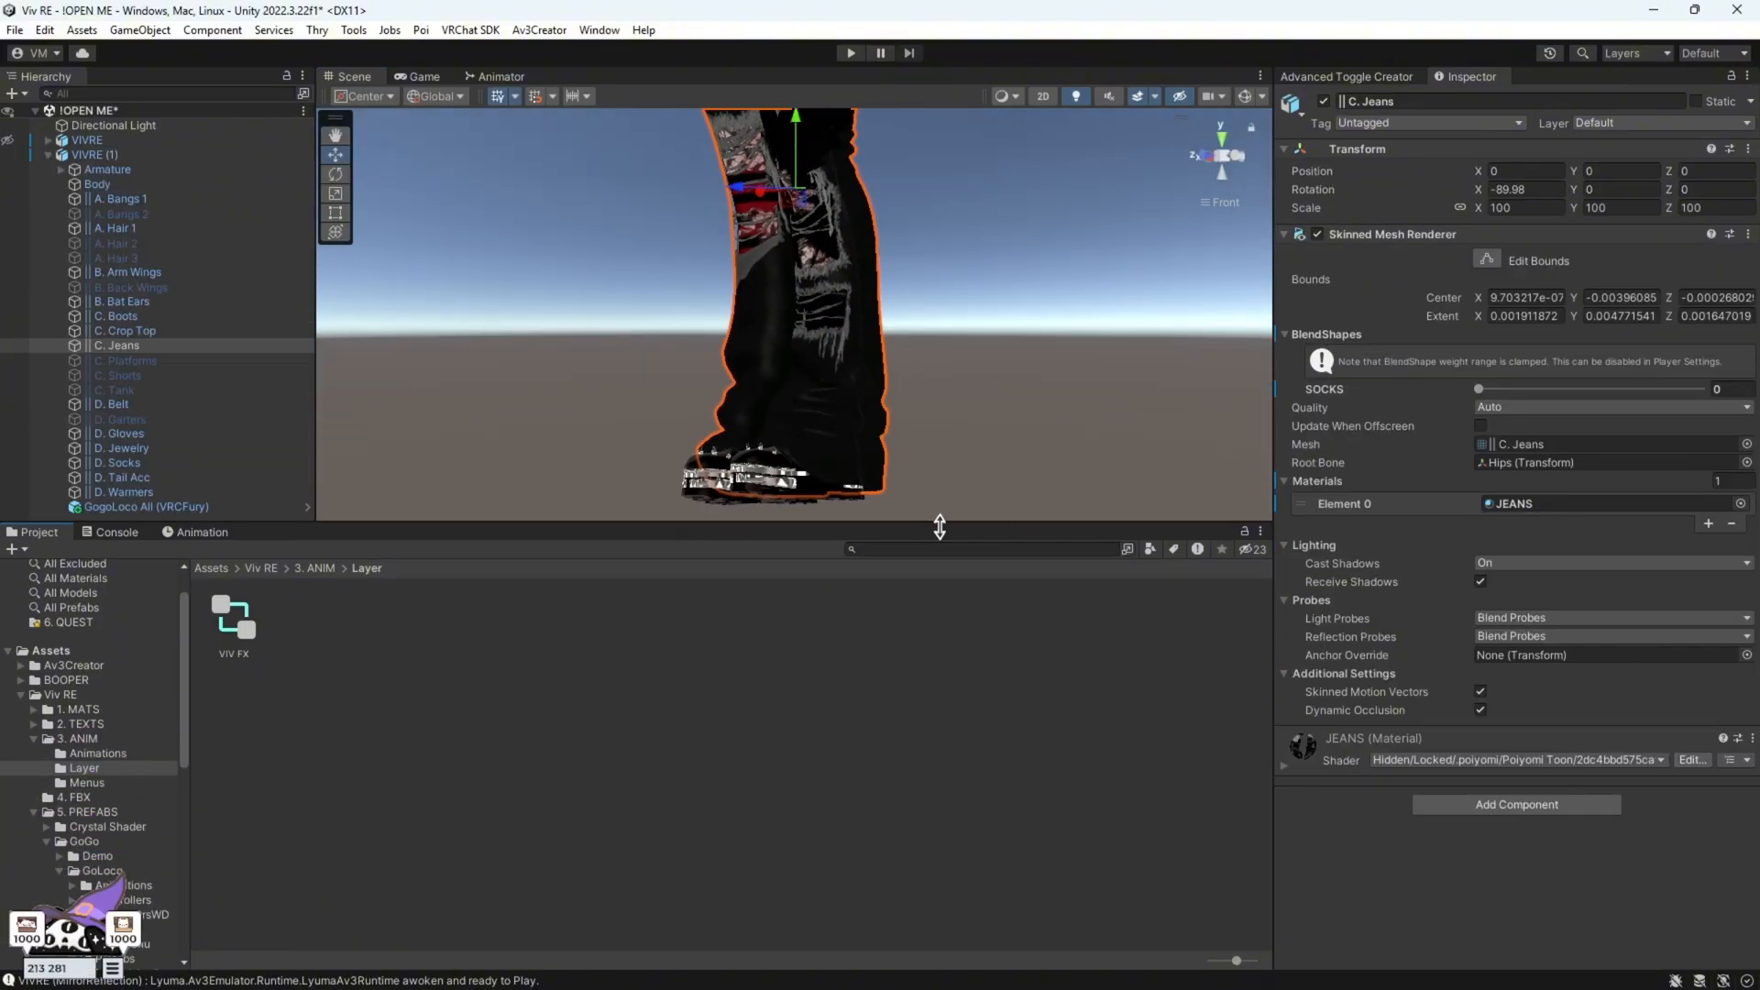
pyautogui.moveTo(939, 524); pyautogui.dragTo(939, 795)
pyautogui.keyDown('alt'); pyautogui.moveTo(963, 715); pyautogui.dragTo(935, 650); pyautogui.keyUp('alt')
pyautogui.keyDown('alt'); pyautogui.moveTo(944, 514); pyautogui.dragTo(1124, 483); pyautogui.keyUp('alt')
pyautogui.scroll(2, 1124, 483)
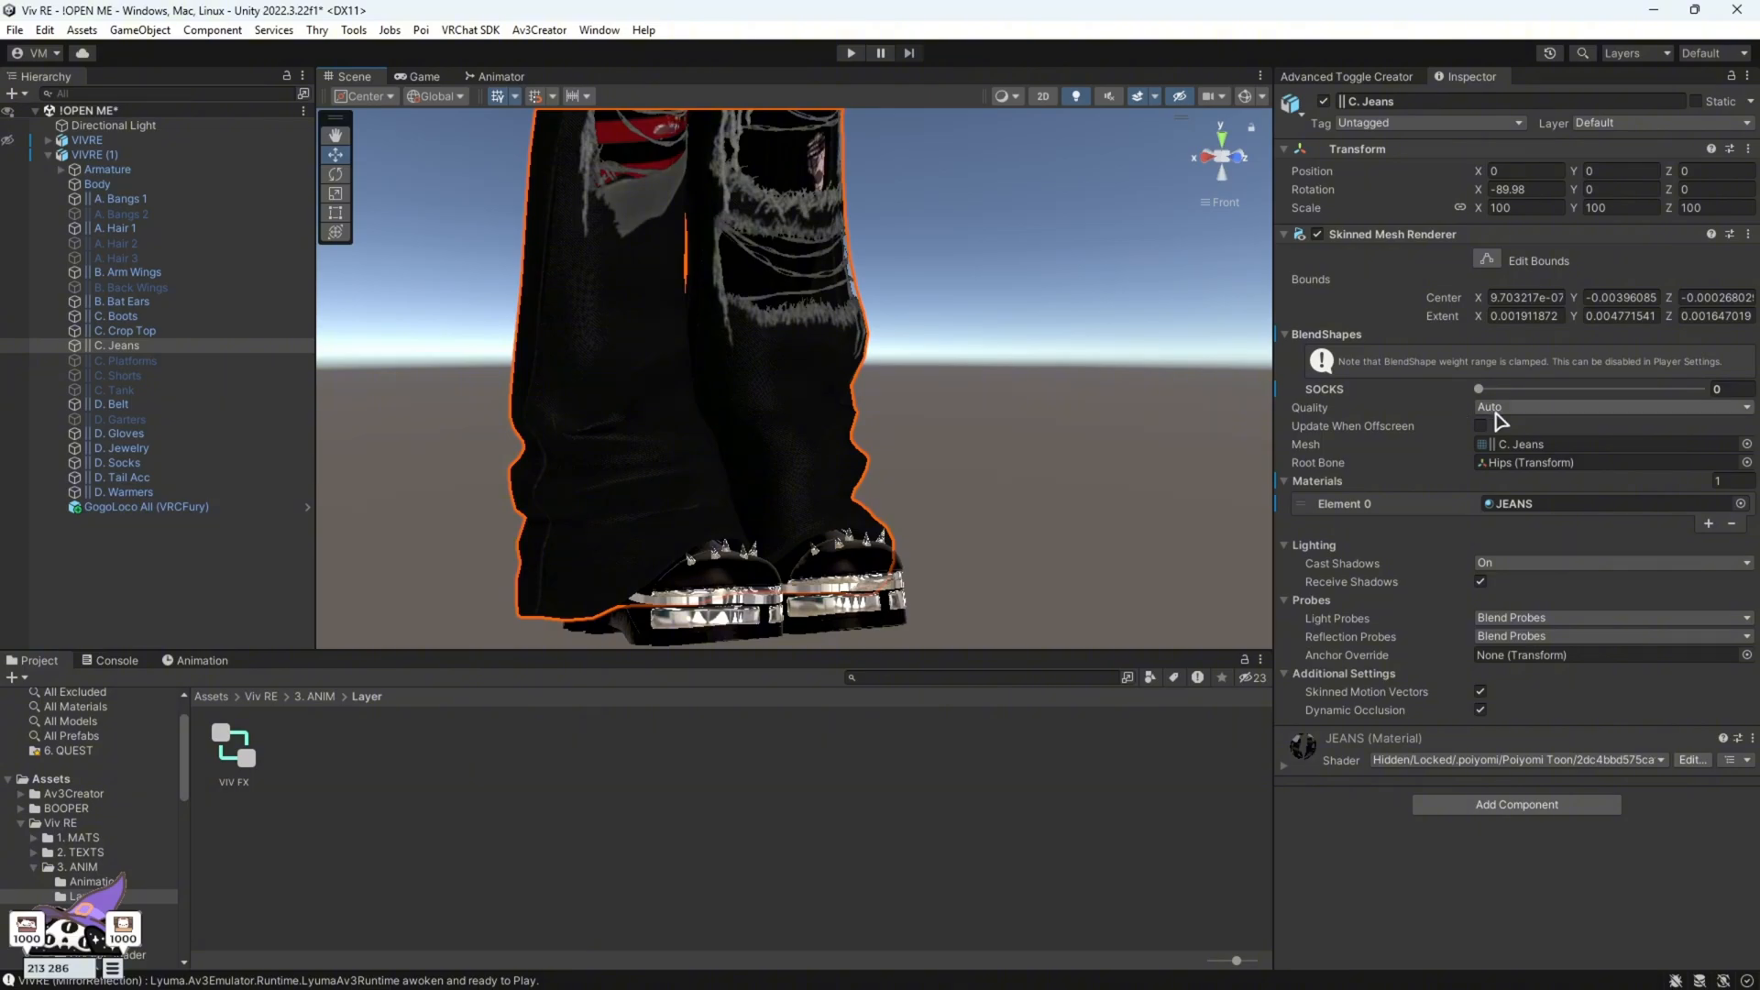
pyautogui.keyDown('alt'); pyautogui.moveTo(882, 481); pyautogui.dragTo(470, 440); pyautogui.keyUp('alt')
pyautogui.keyDown('alt'); pyautogui.moveTo(751, 467); pyautogui.dragTo(1010, 430); pyautogui.keyUp('alt')
# Open VIVRE (1)'s Spiked Boots Default clip and review its keyed blendshape and active properties
pyautogui.click(136, 156)
pyautogui.click(203, 660)
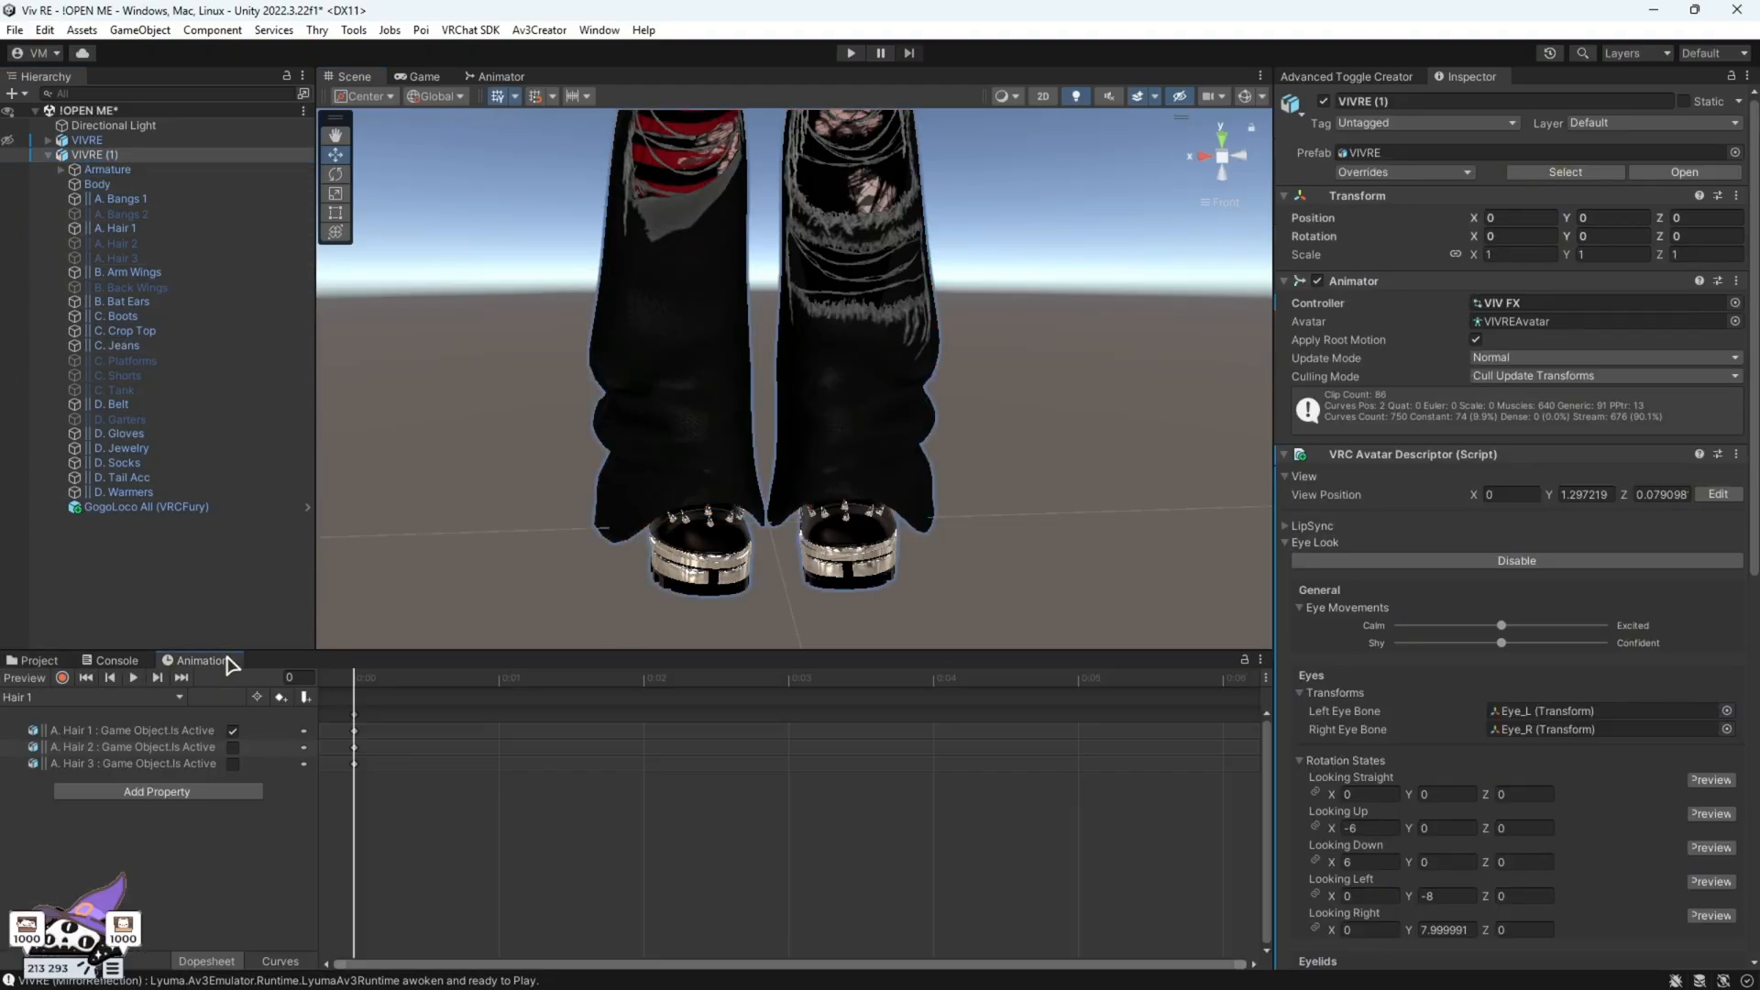
pyautogui.click(180, 696)
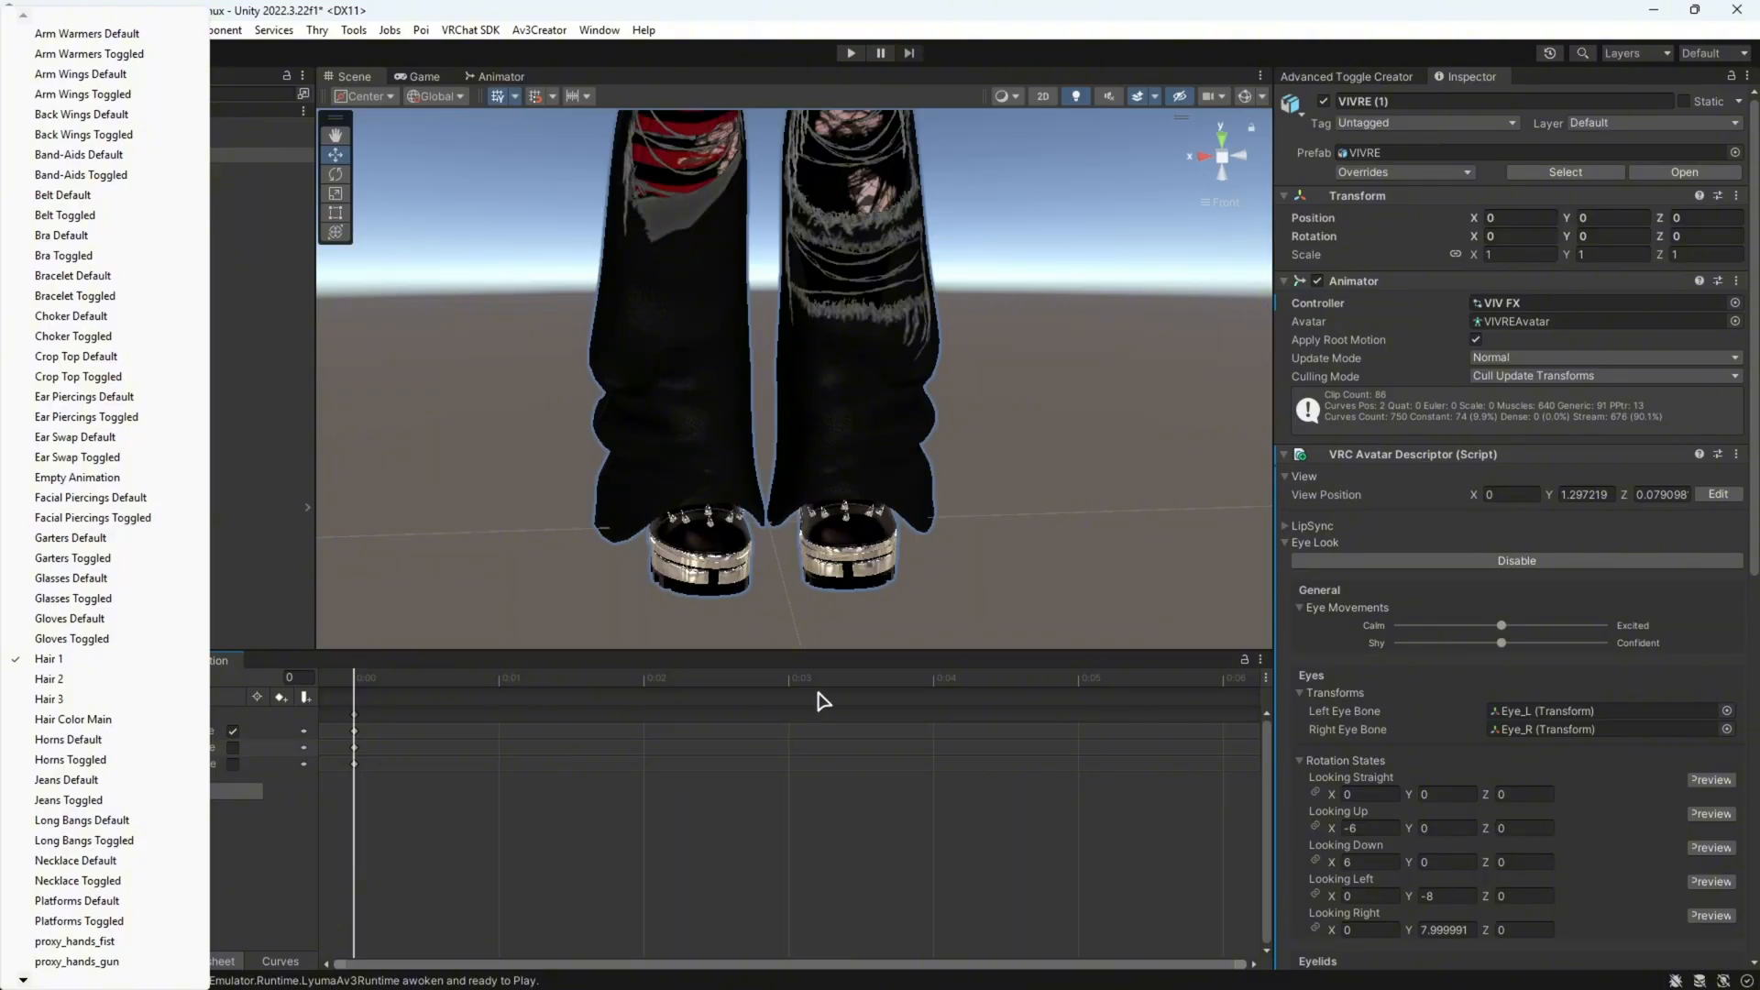
pyautogui.moveTo(23, 979)
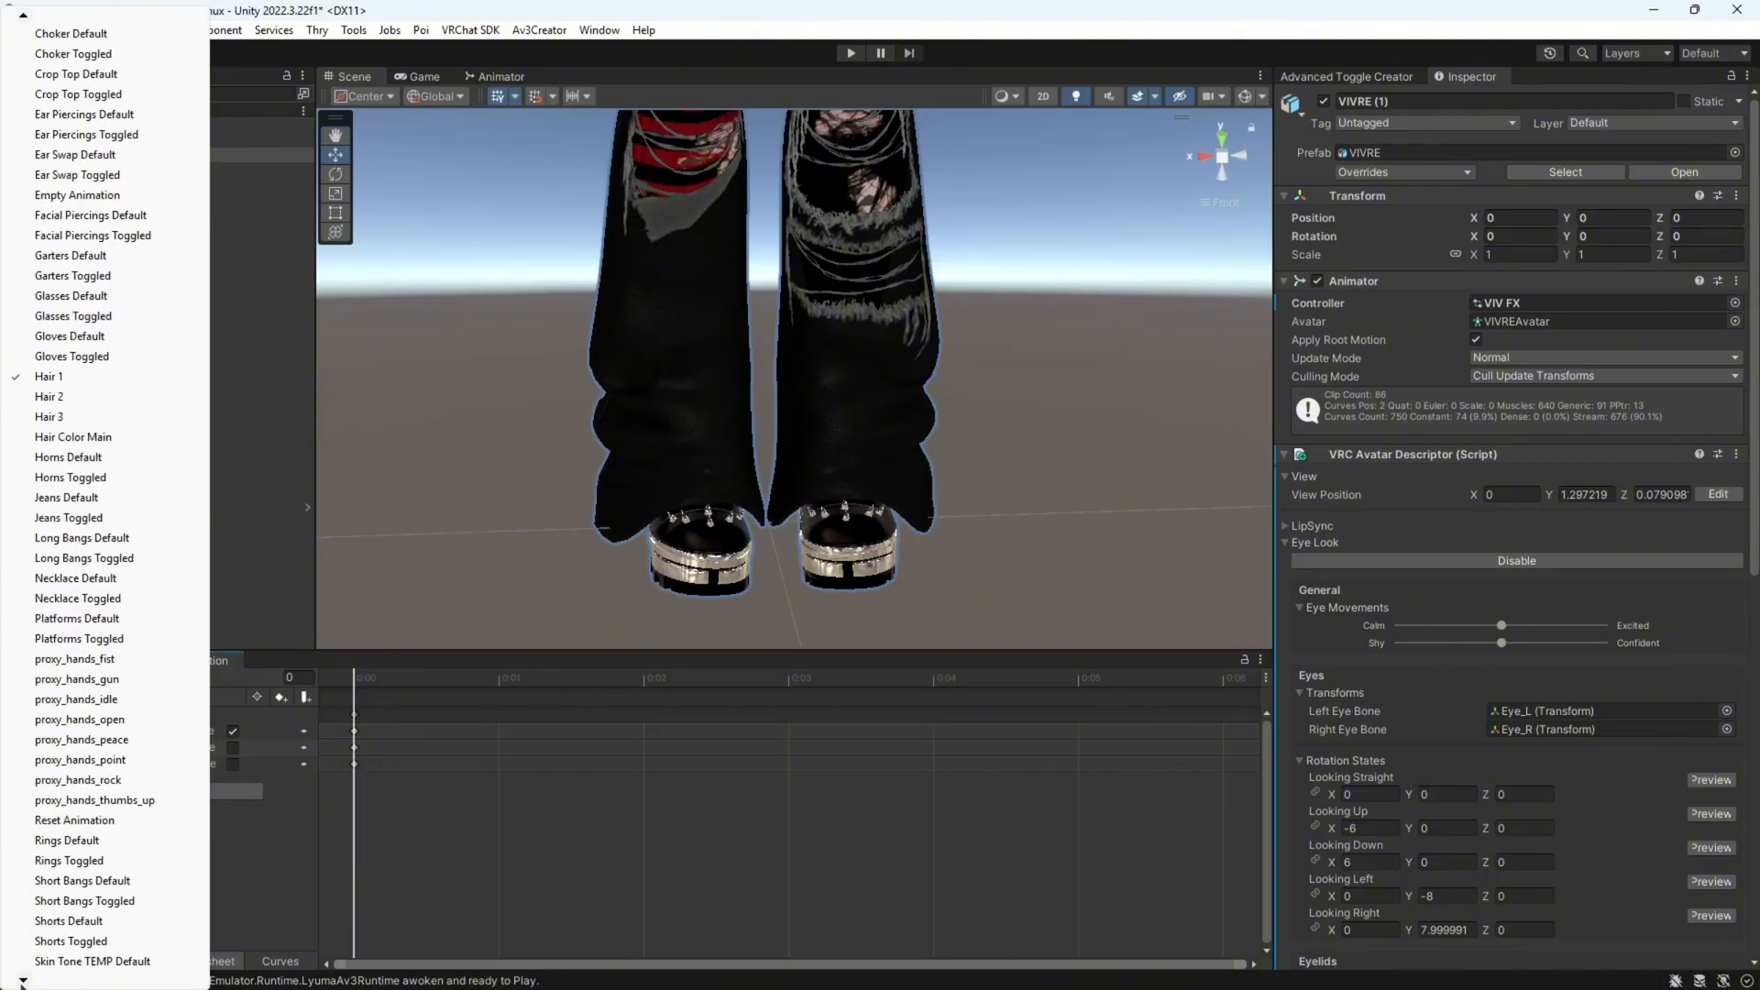
pyautogui.click(134, 918)
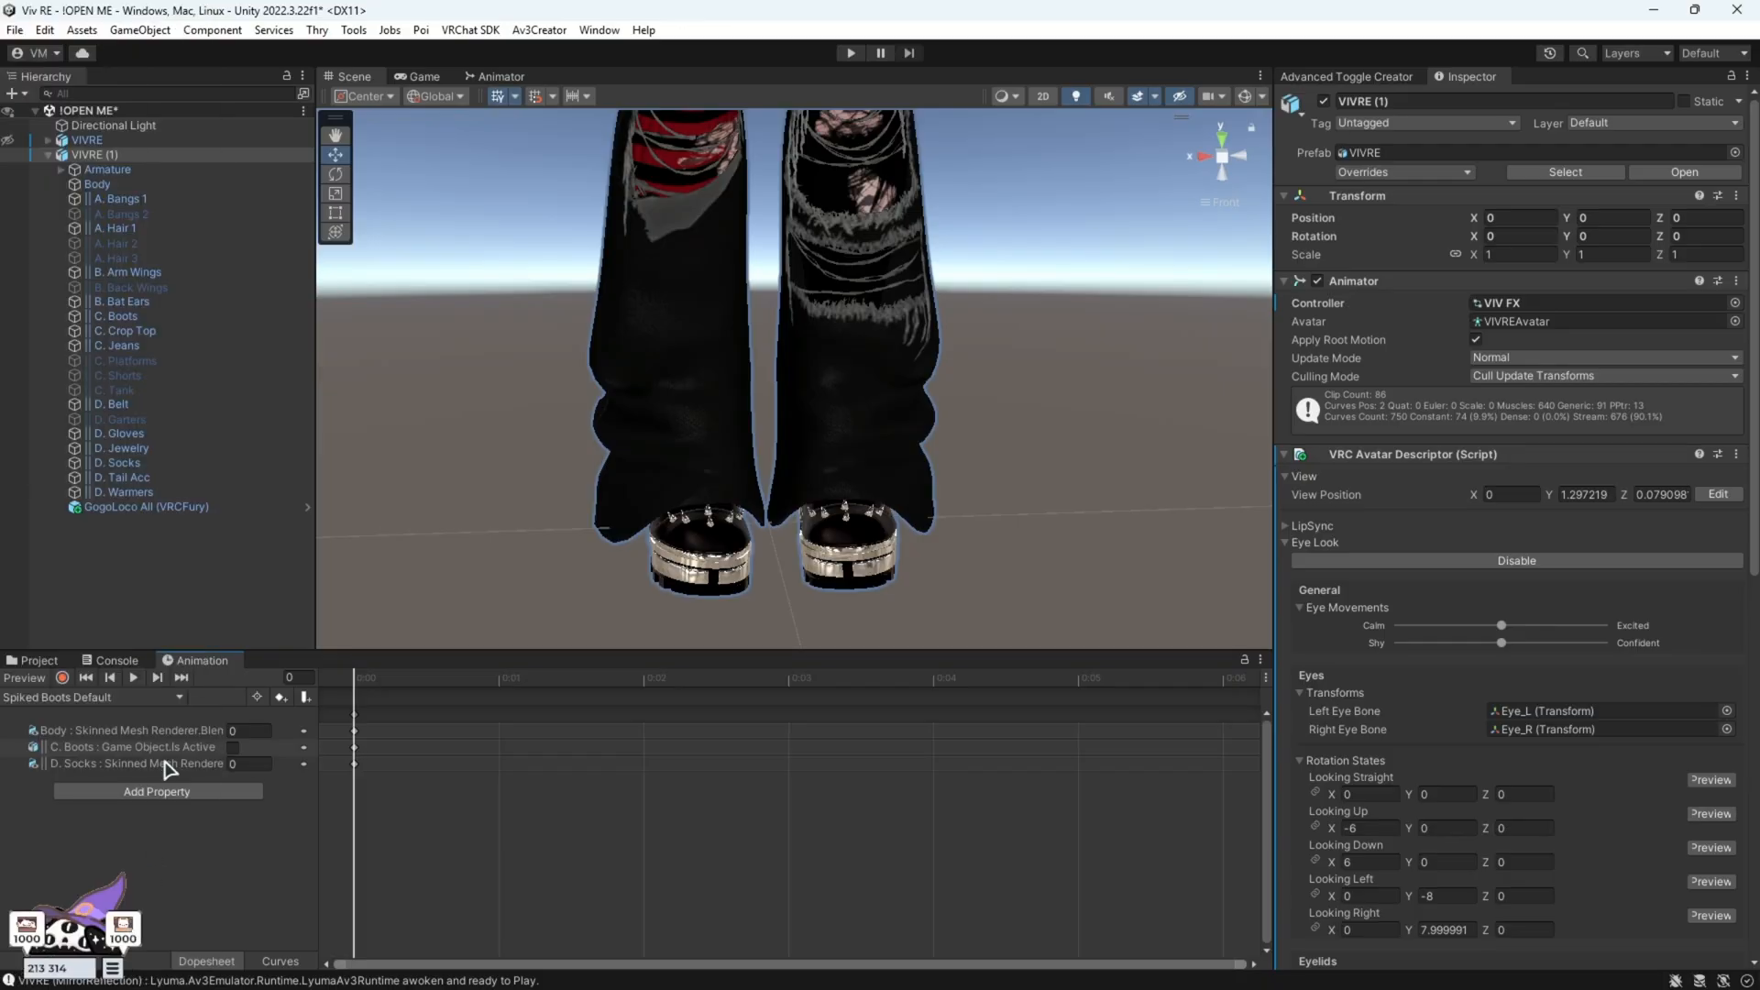
pyautogui.moveTo(319, 727); pyautogui.dragTo(496, 731)
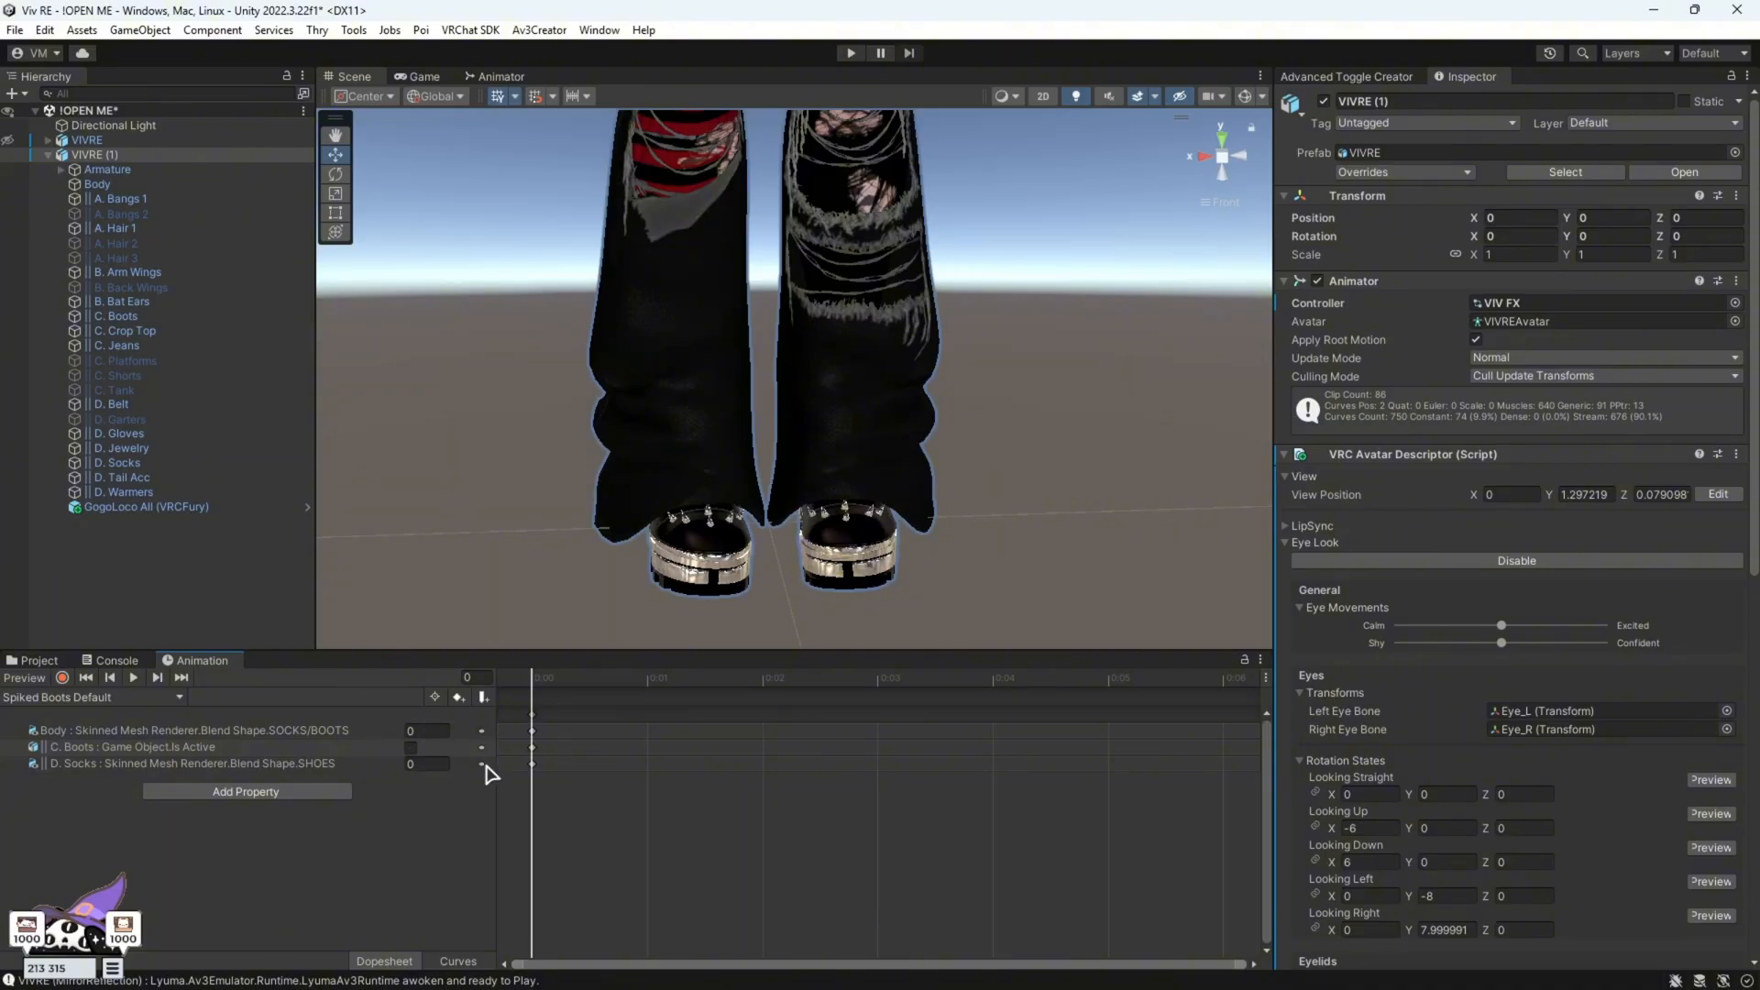
pyautogui.moveTo(493, 723); pyautogui.dragTo(213, 714)
# Open the Spiked Boots Toggled clip and review its keyed blendshape and active properties
pyautogui.click(181, 697)
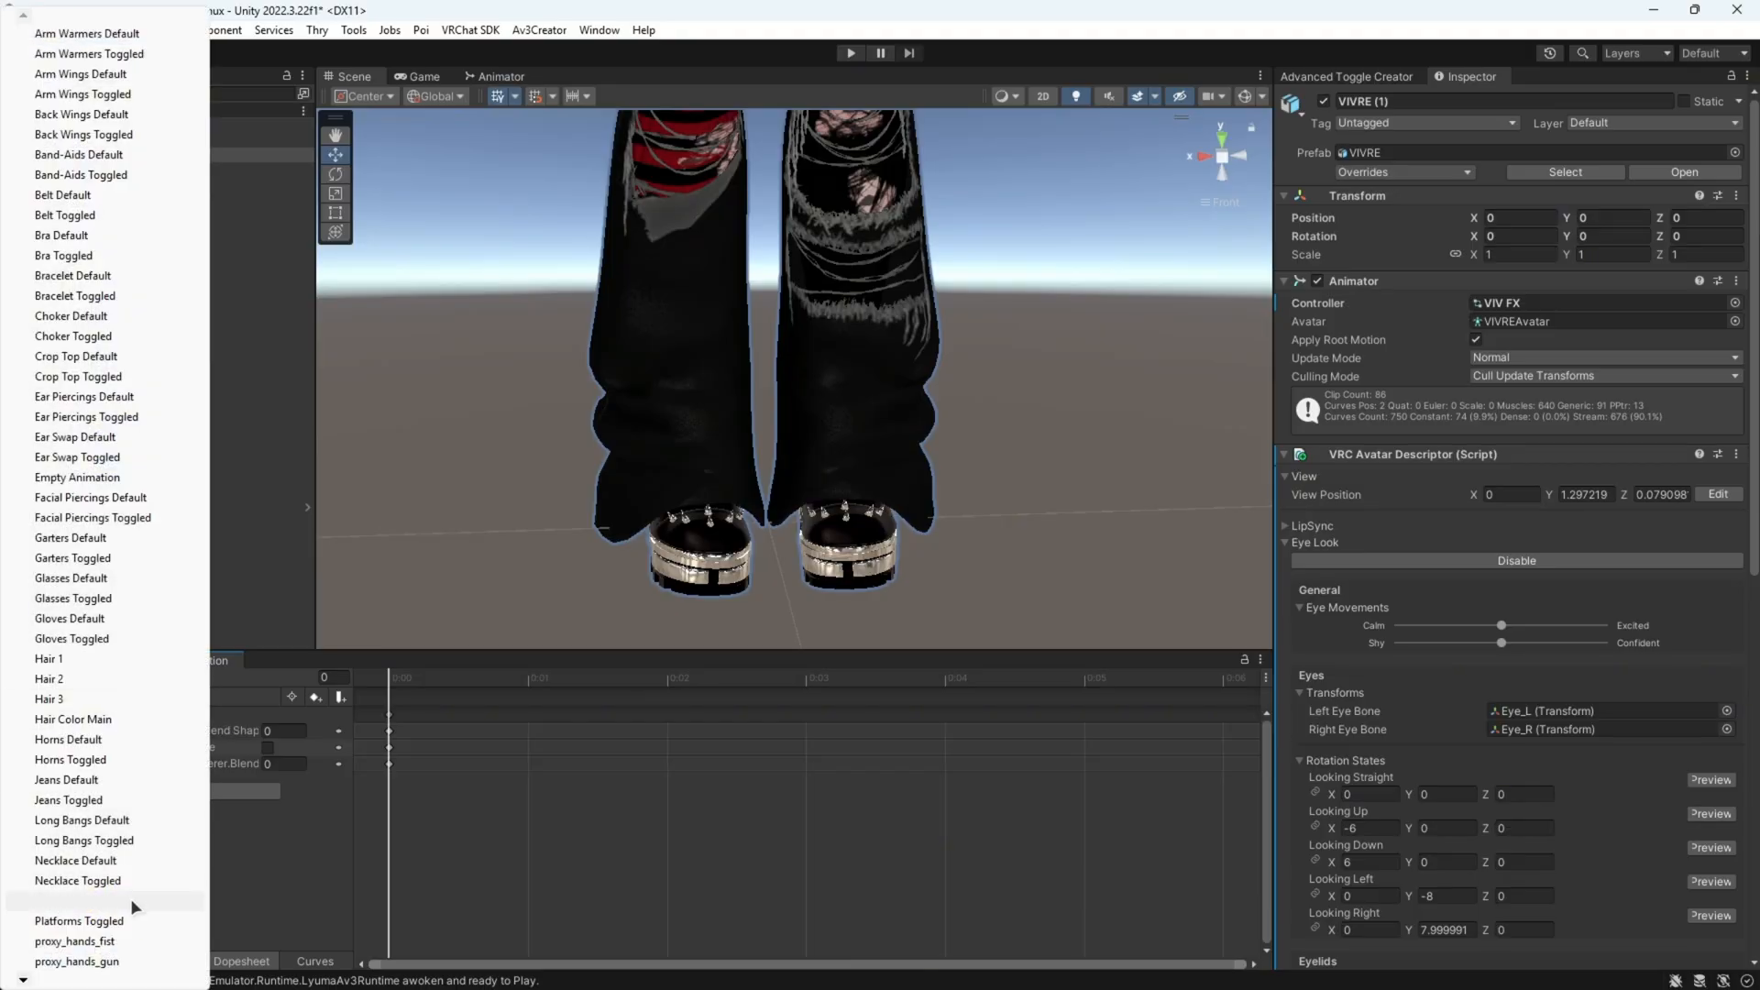
pyautogui.moveTo(22, 979)
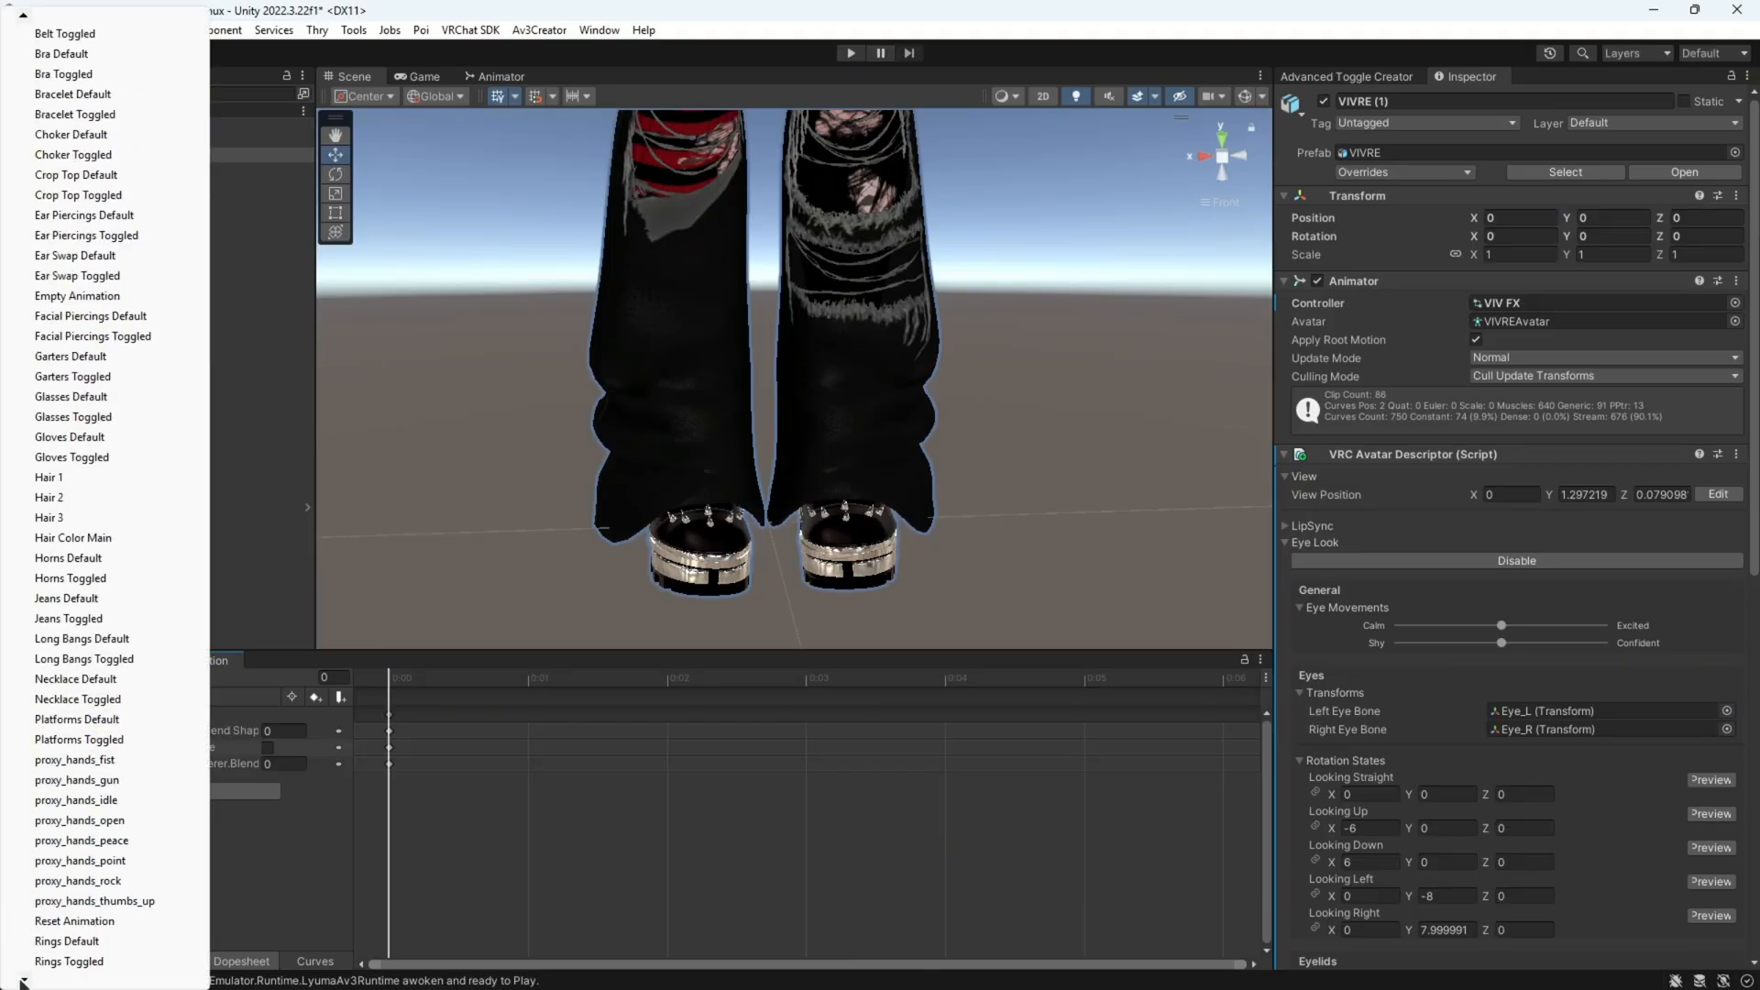
pyautogui.click(147, 922)
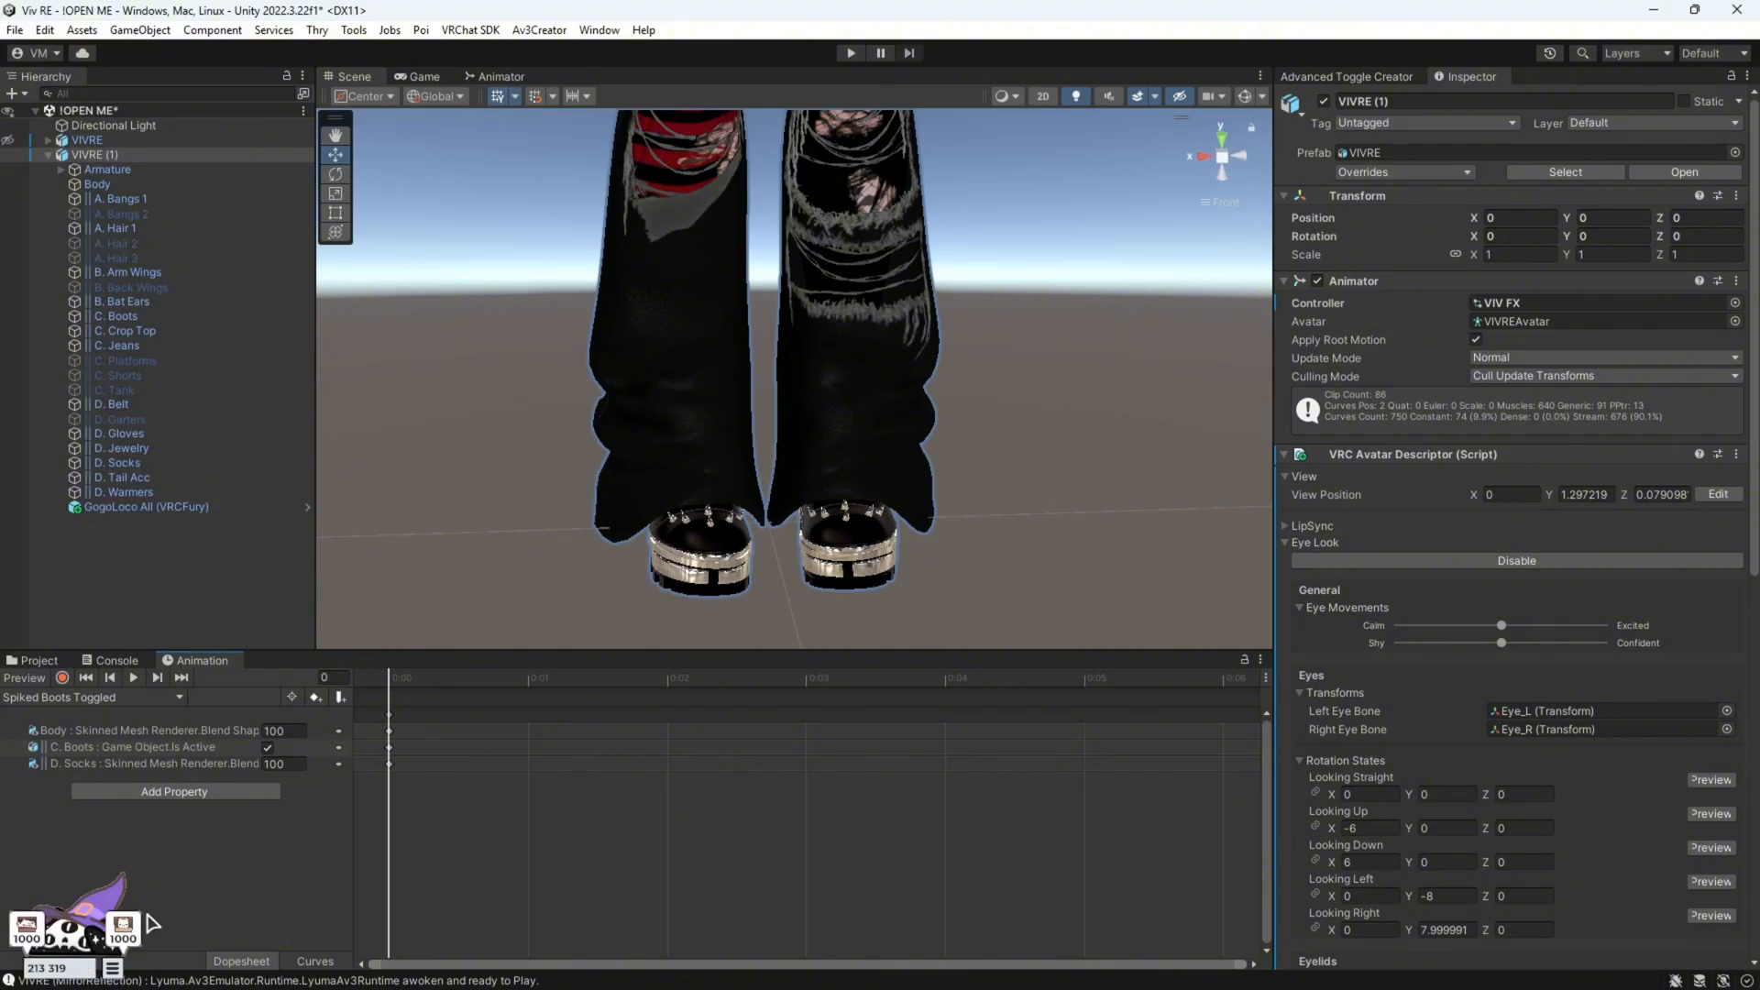
# Open the Platforms Default and then the Platforms Toggled clip to review their keyed active property
pyautogui.click(178, 699)
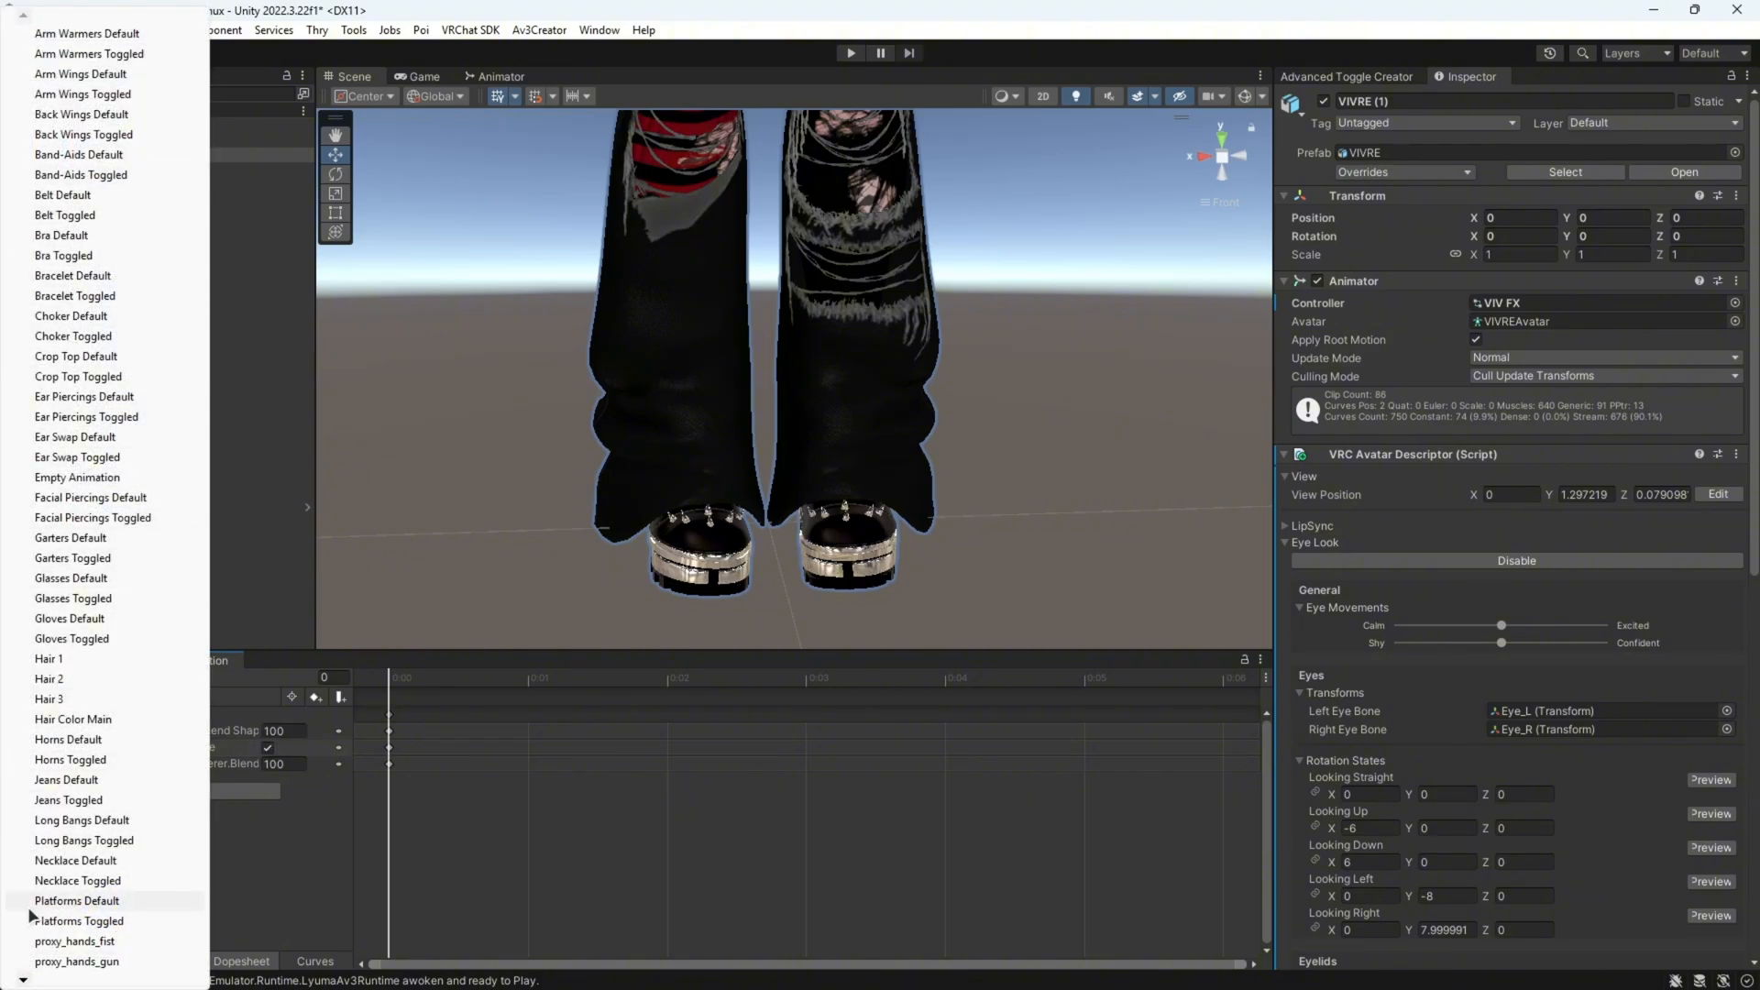
pyautogui.click(118, 904)
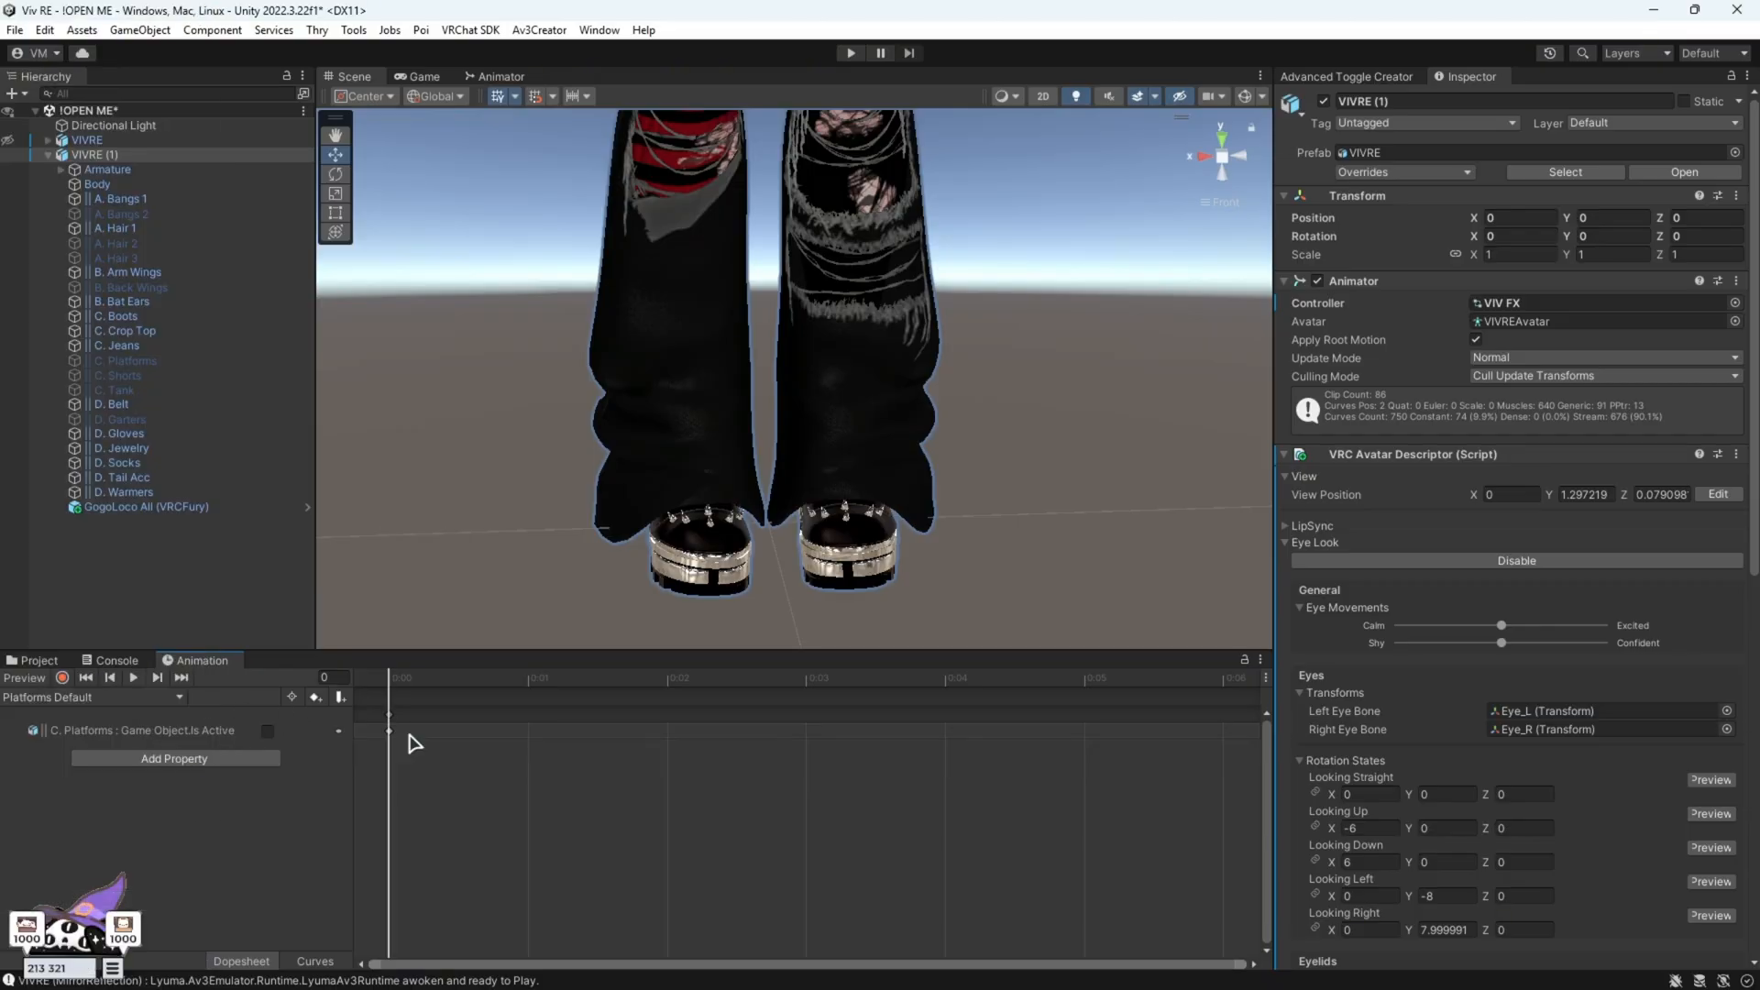
pyautogui.click(181, 702)
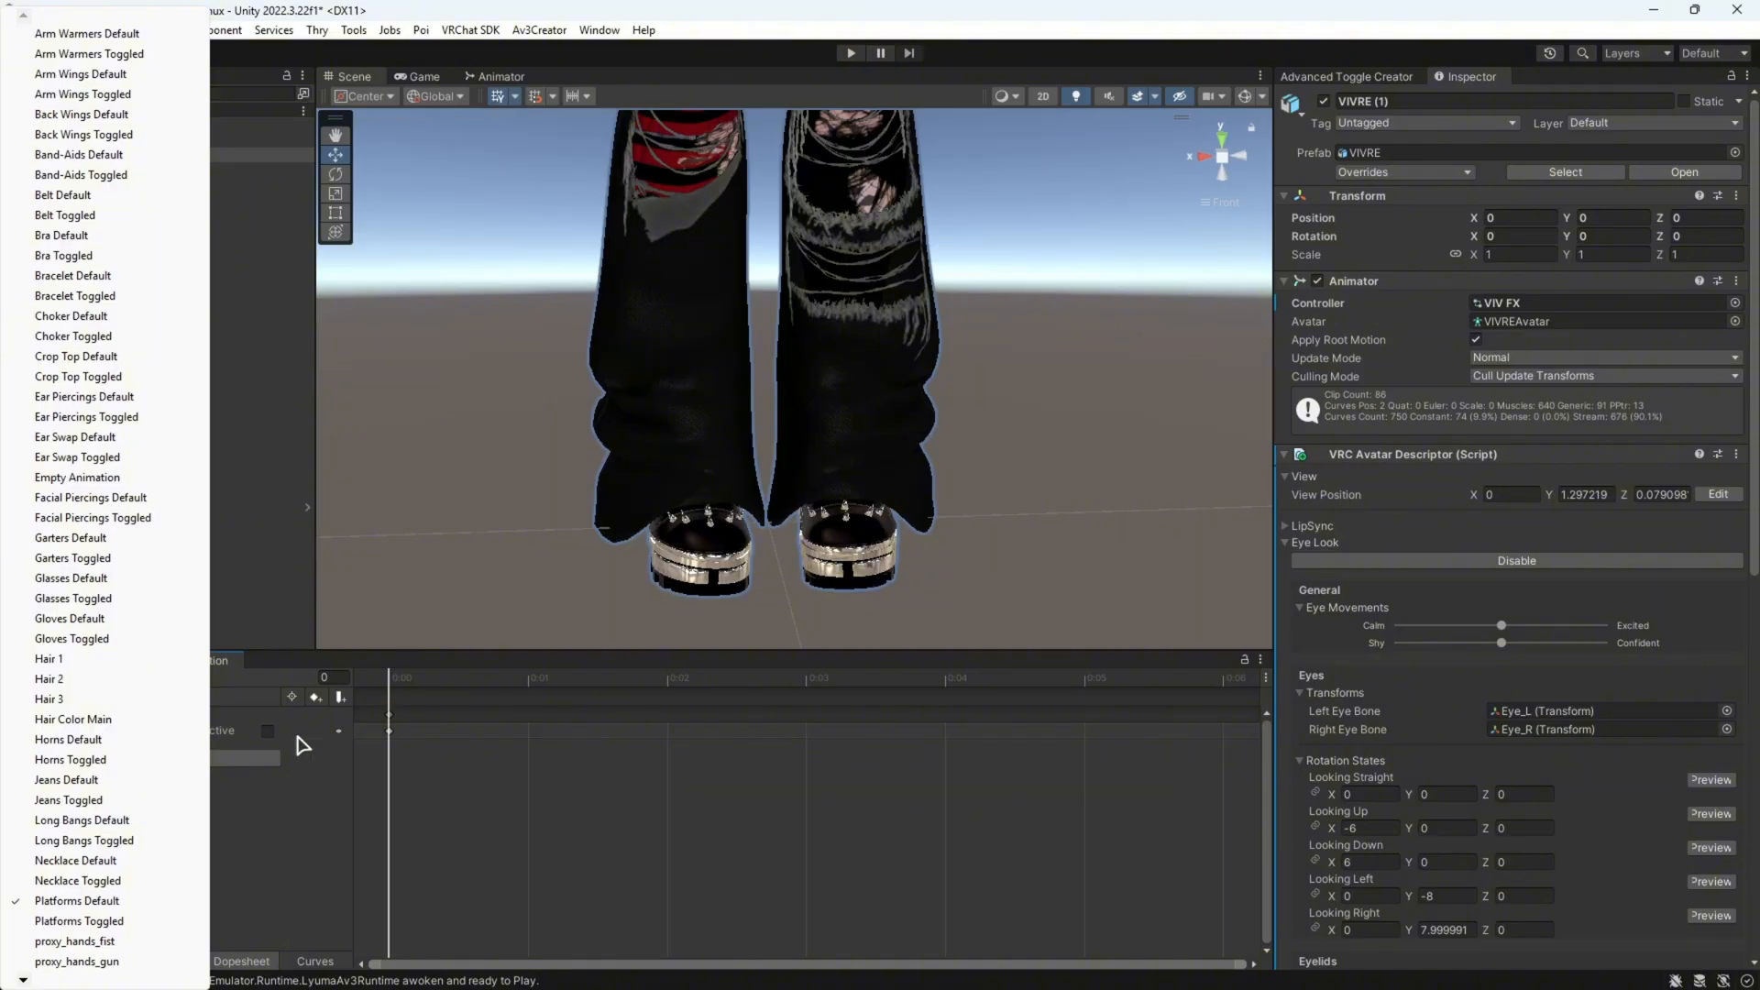
pyautogui.click(116, 922)
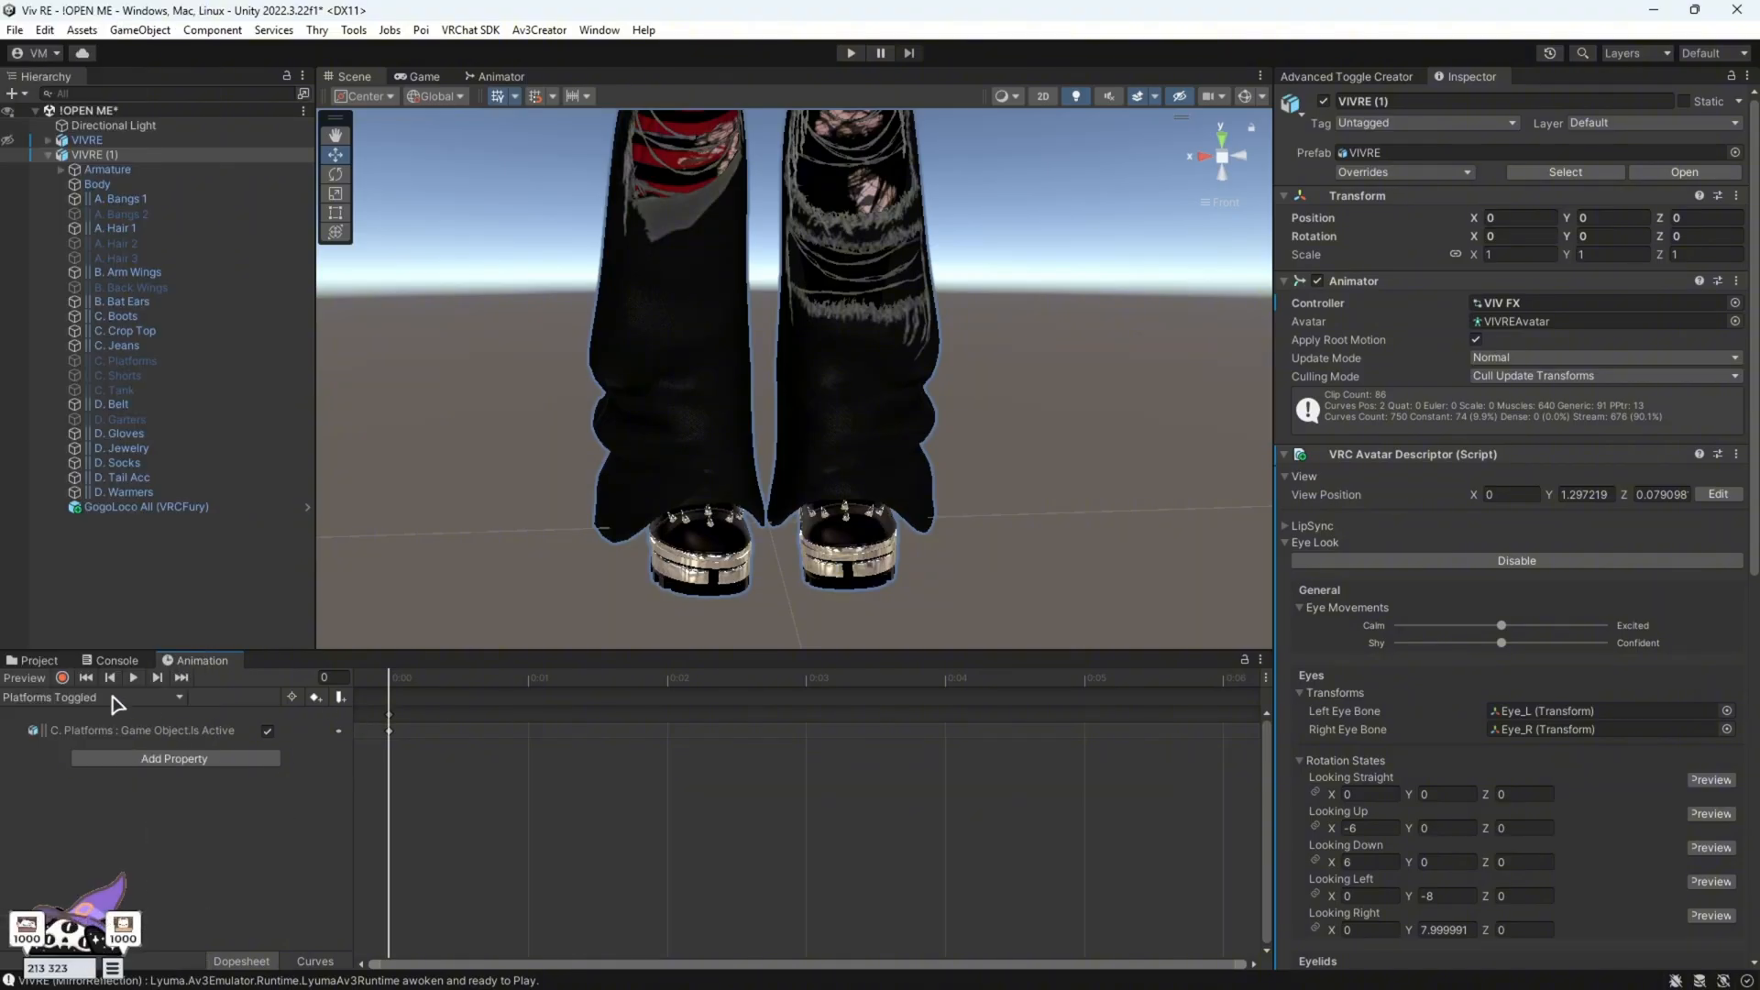
# Start recording in the Platforms Toggled clip and key the body's SOCKS/BOOTS blendshape at 100
pyautogui.click(77, 677)
pyautogui.moveTo(637, 518); pyautogui.dragTo(696, 395, button='middle')
pyautogui.keyDown('alt'); pyautogui.moveTo(697, 394); pyautogui.dragTo(857, 650); pyautogui.keyUp('alt')
pyautogui.scroll(2, 959, 389)
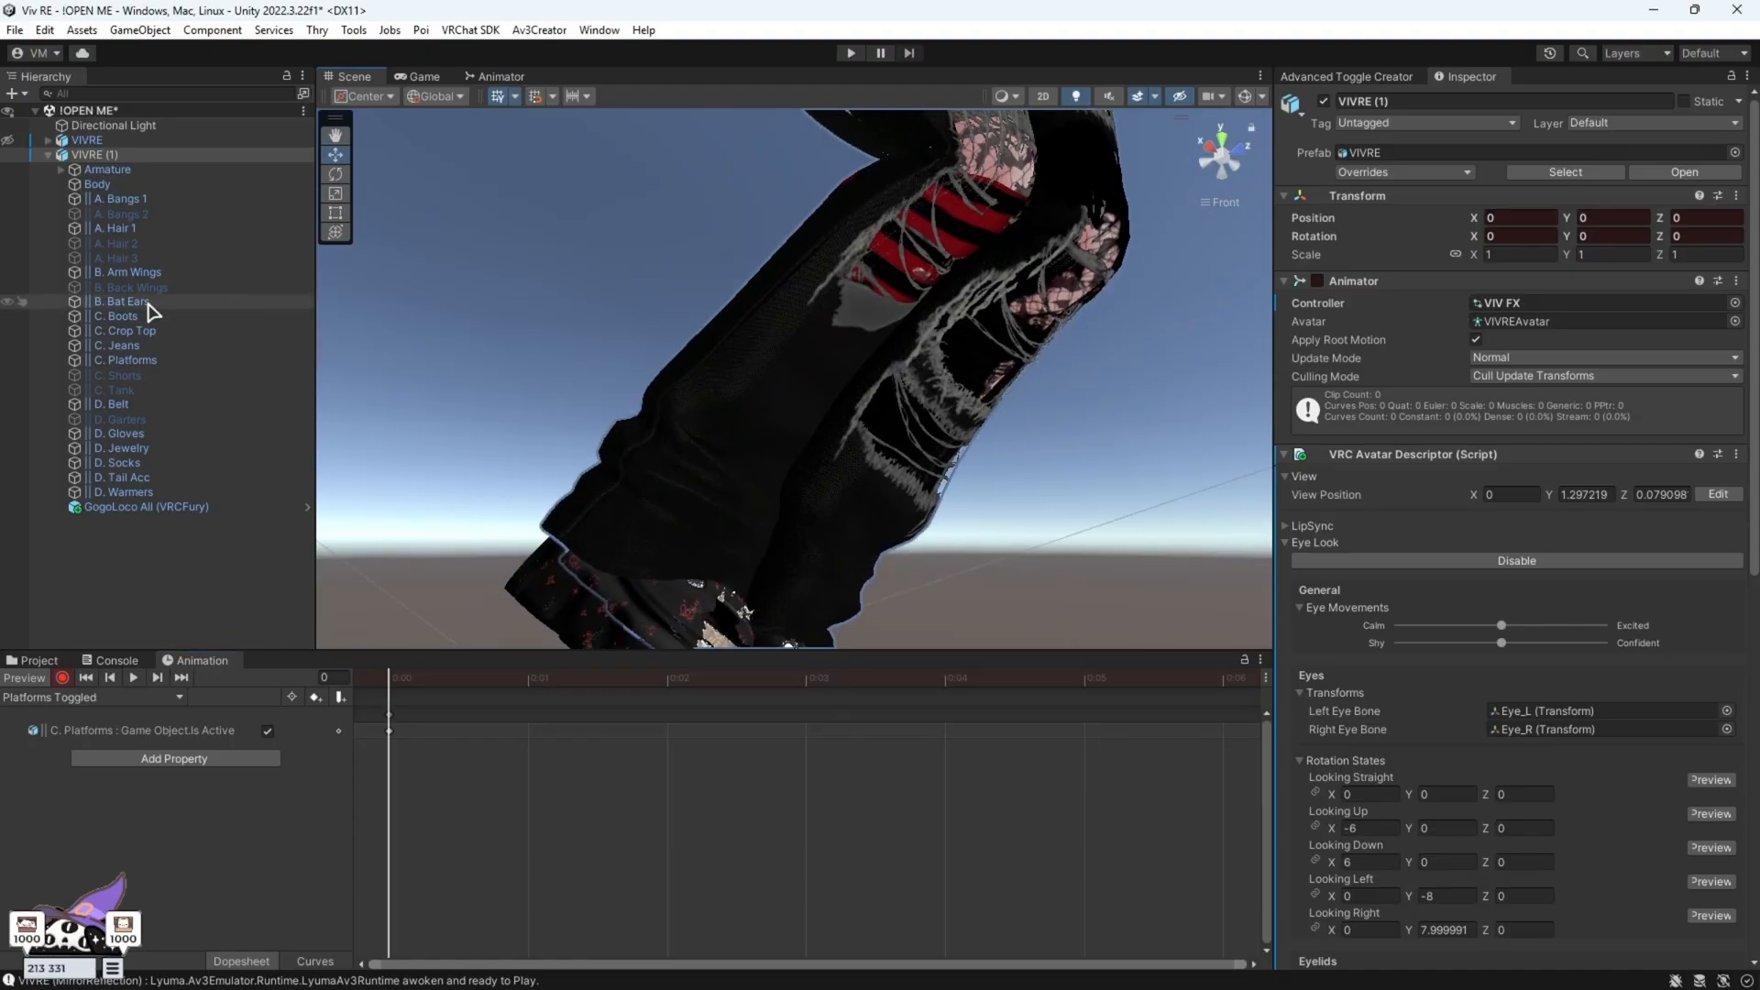
pyautogui.click(110, 184)
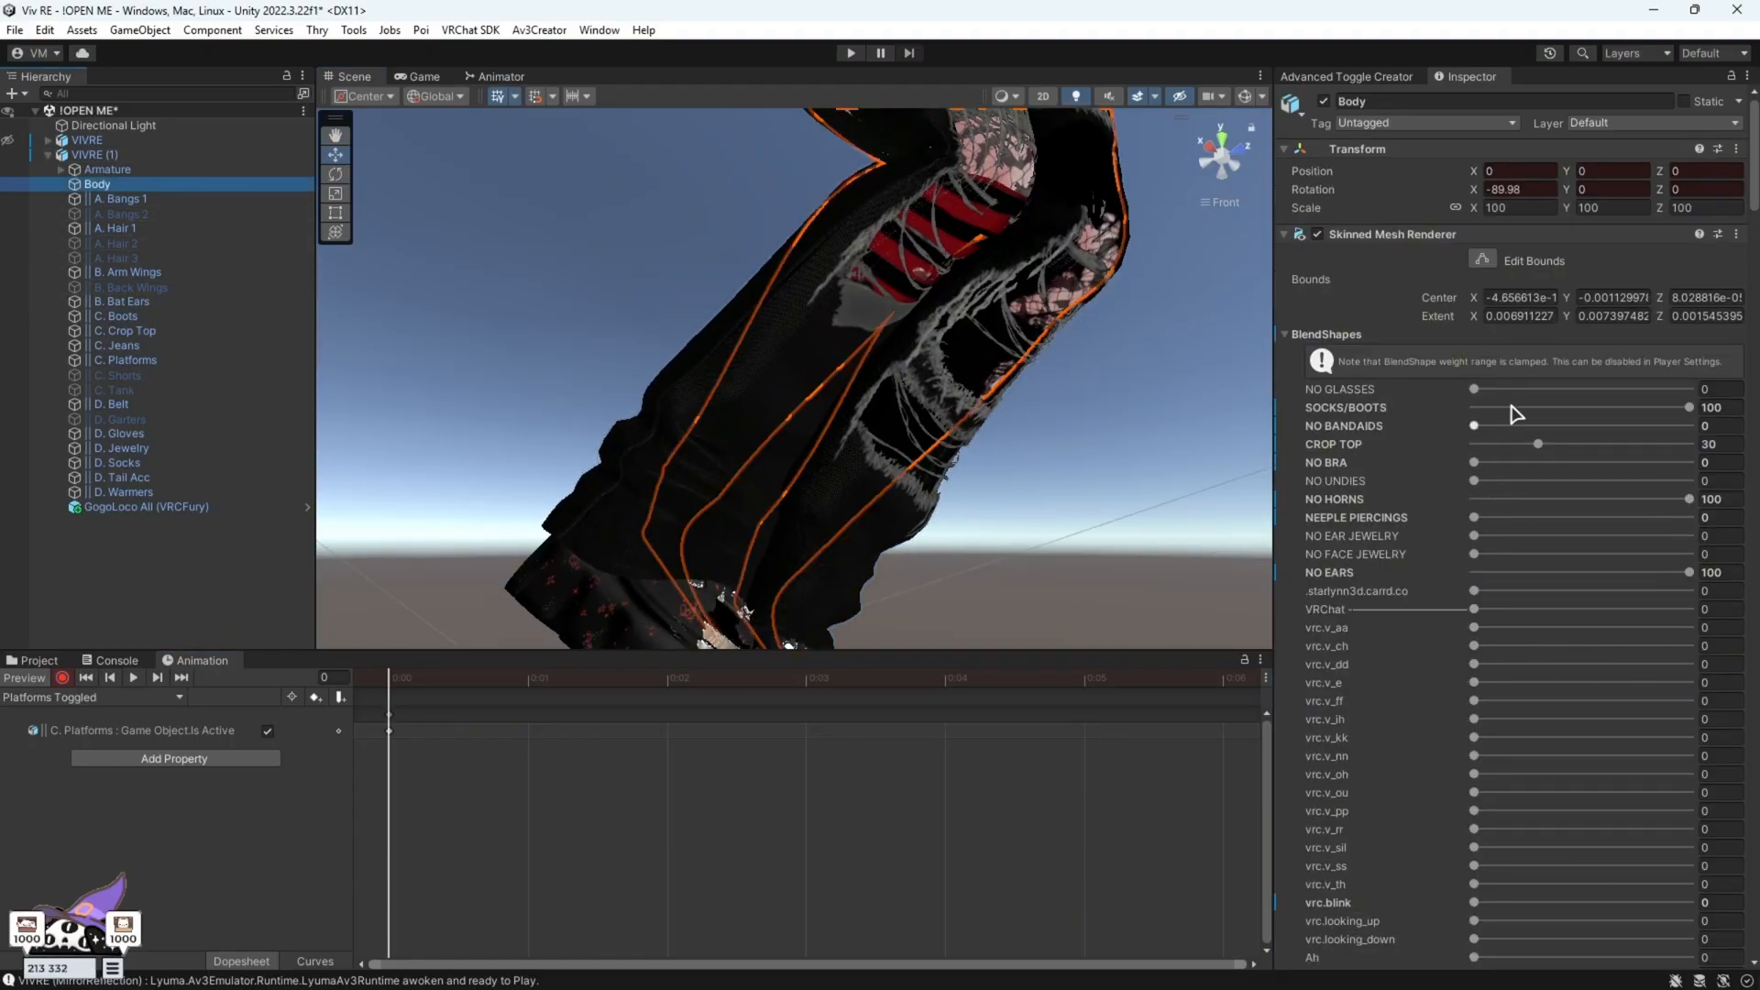
pyautogui.click(1692, 408)
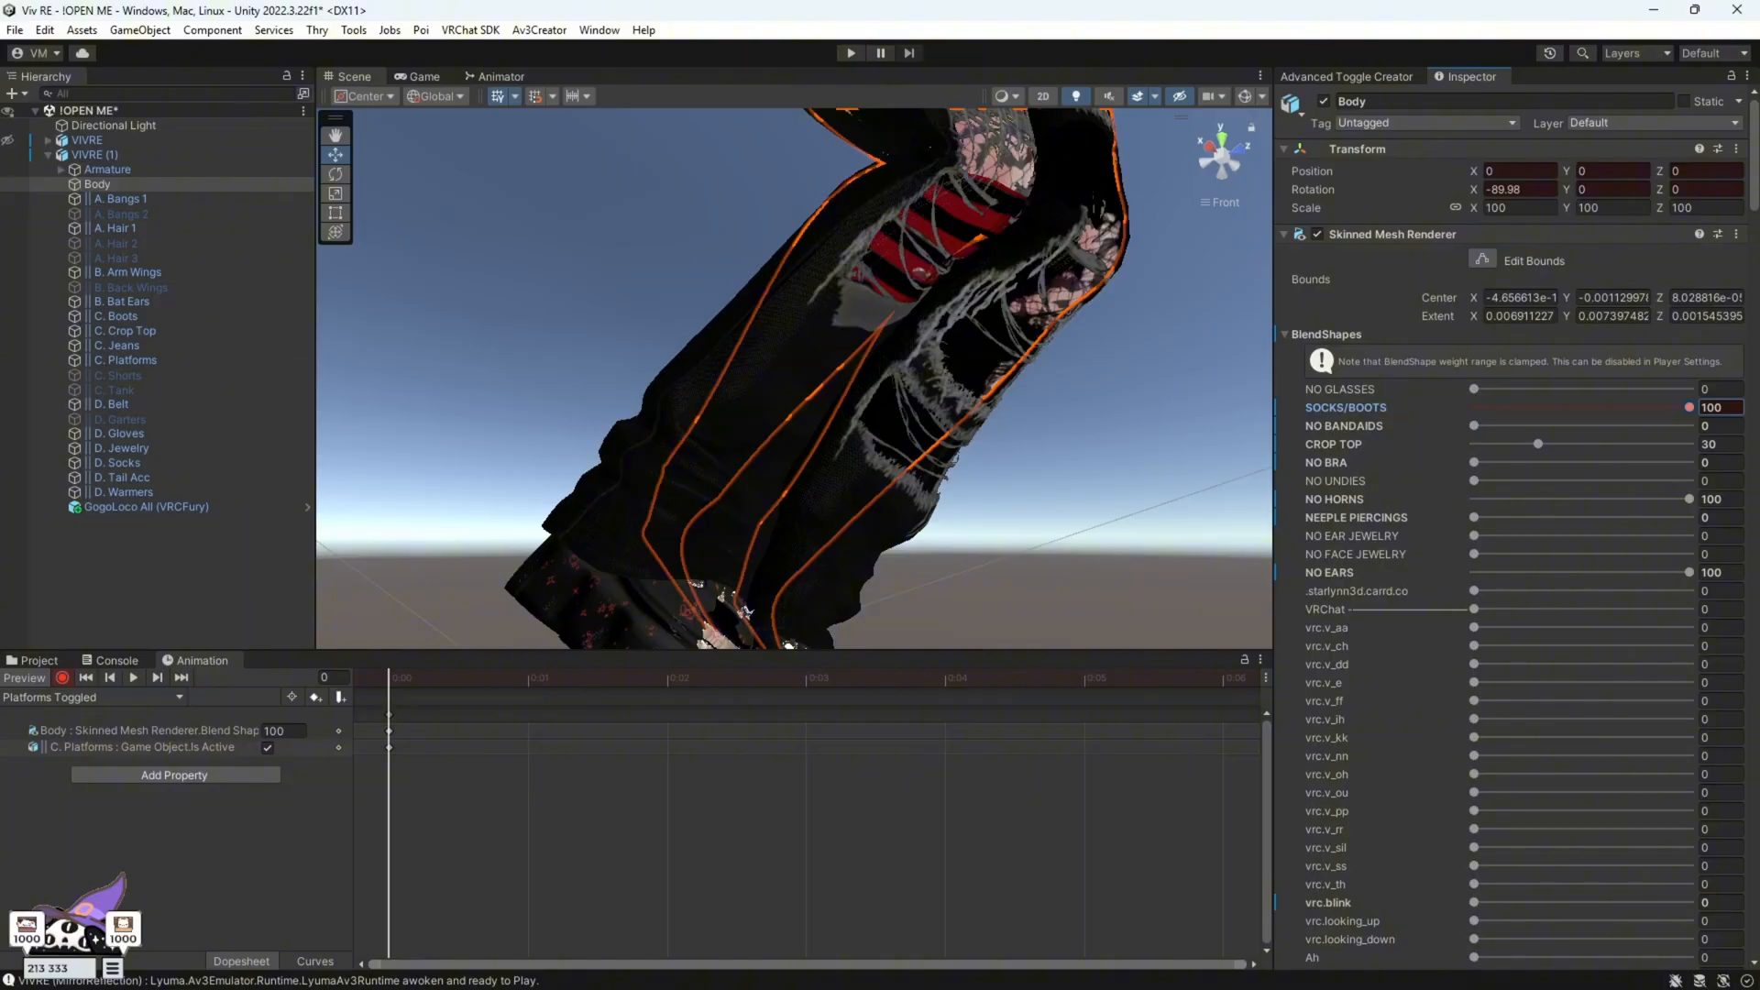
# Key the socks mesh's SHOES blendshape at 100 in the same clip and stop recording
pyautogui.keyDown('alt'); pyautogui.moveTo(1100, 521); pyautogui.dragTo(912, 550); pyautogui.keyUp('alt')
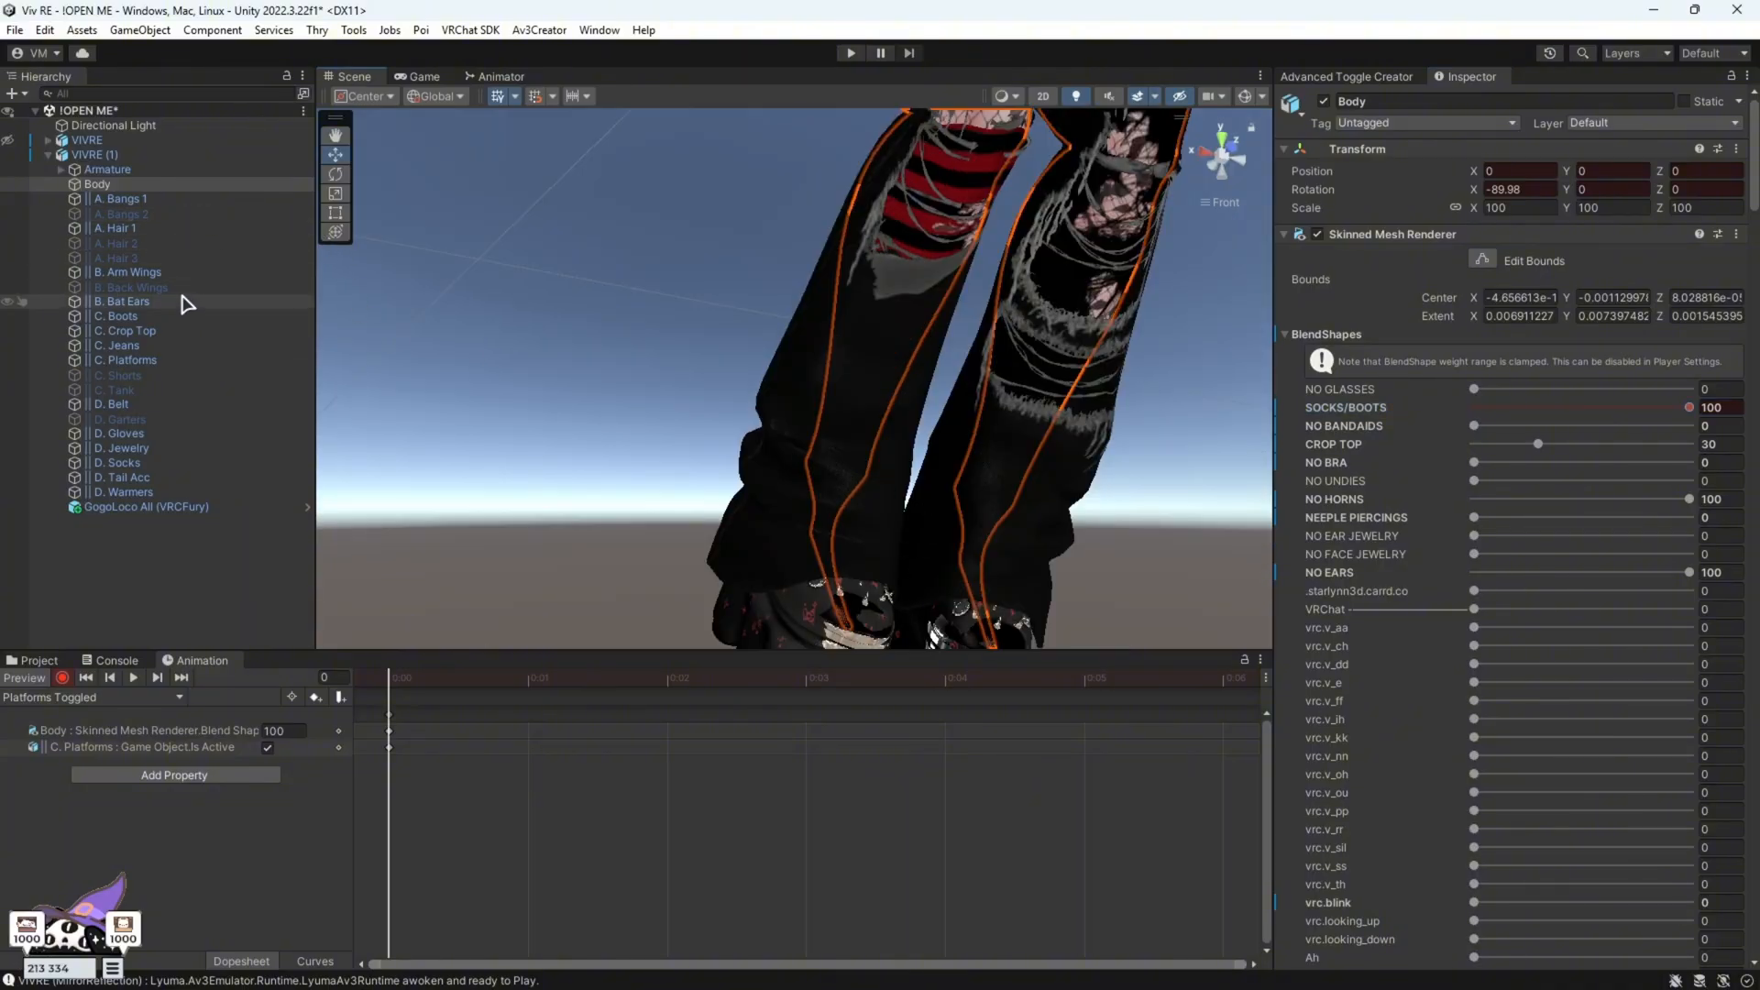
pyautogui.click(154, 463)
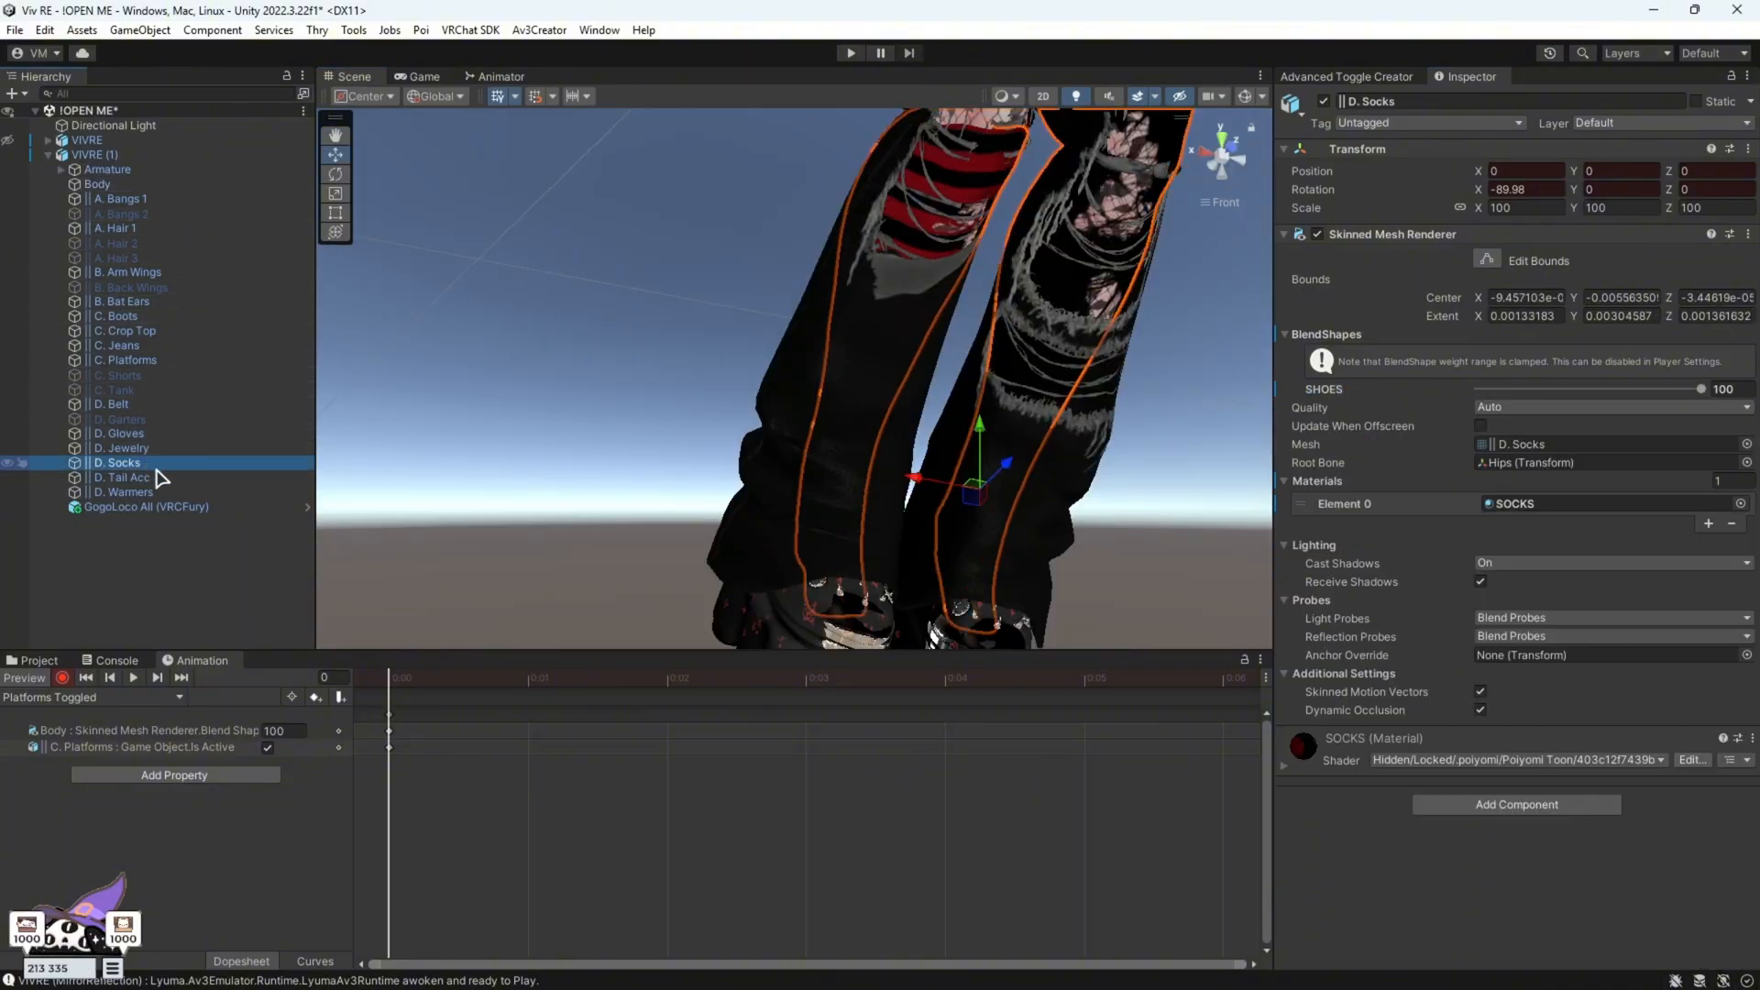
pyautogui.click(1704, 390)
pyautogui.click(62, 677)
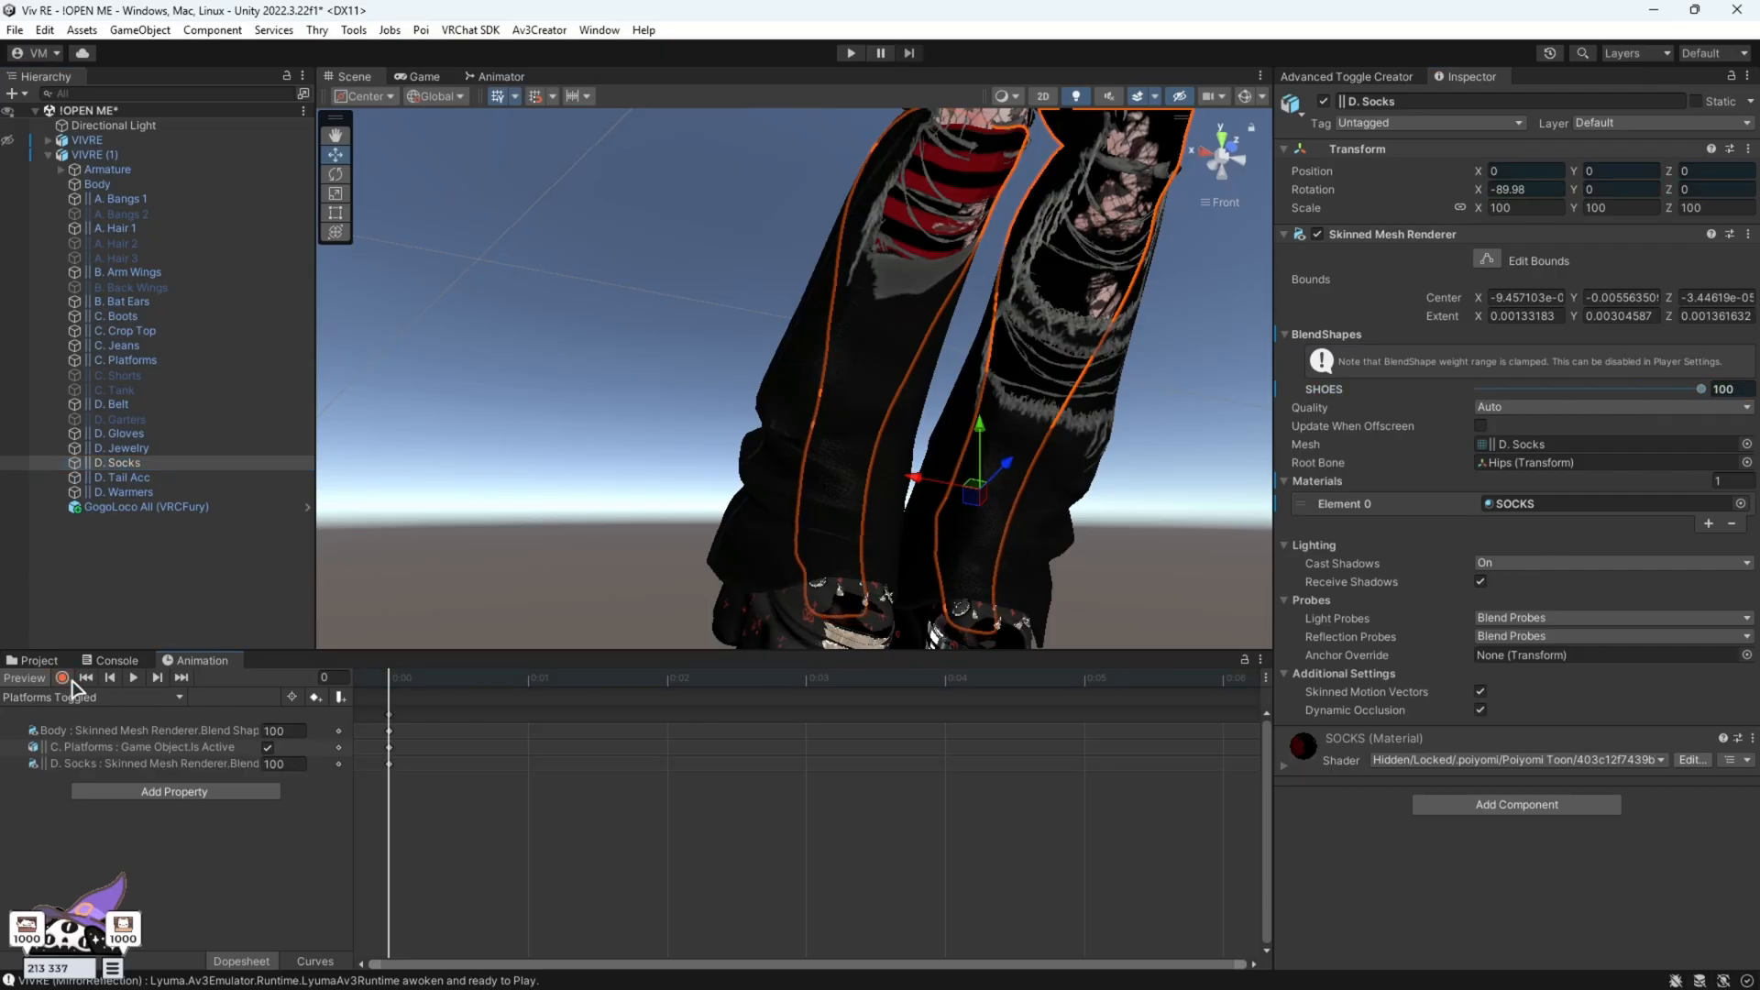
# Collapse and delete the VIVRE (1) duplicate from the scene
pyautogui.click(49, 155)
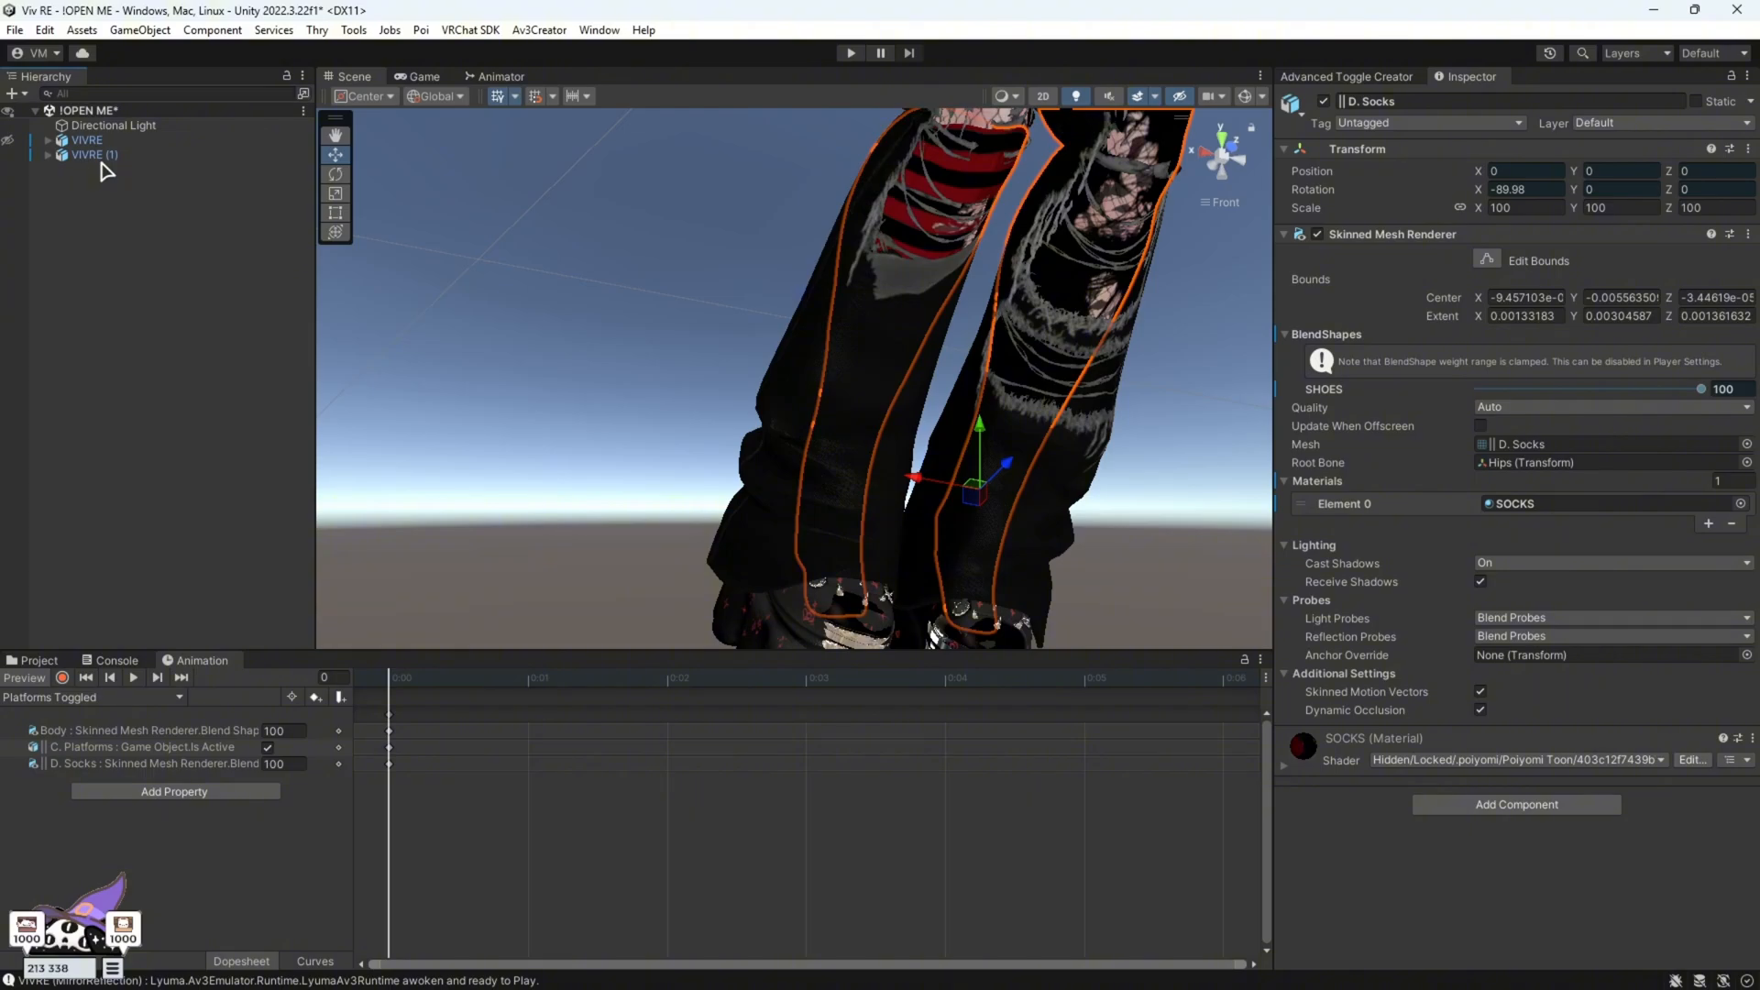
pyautogui.click(101, 155)
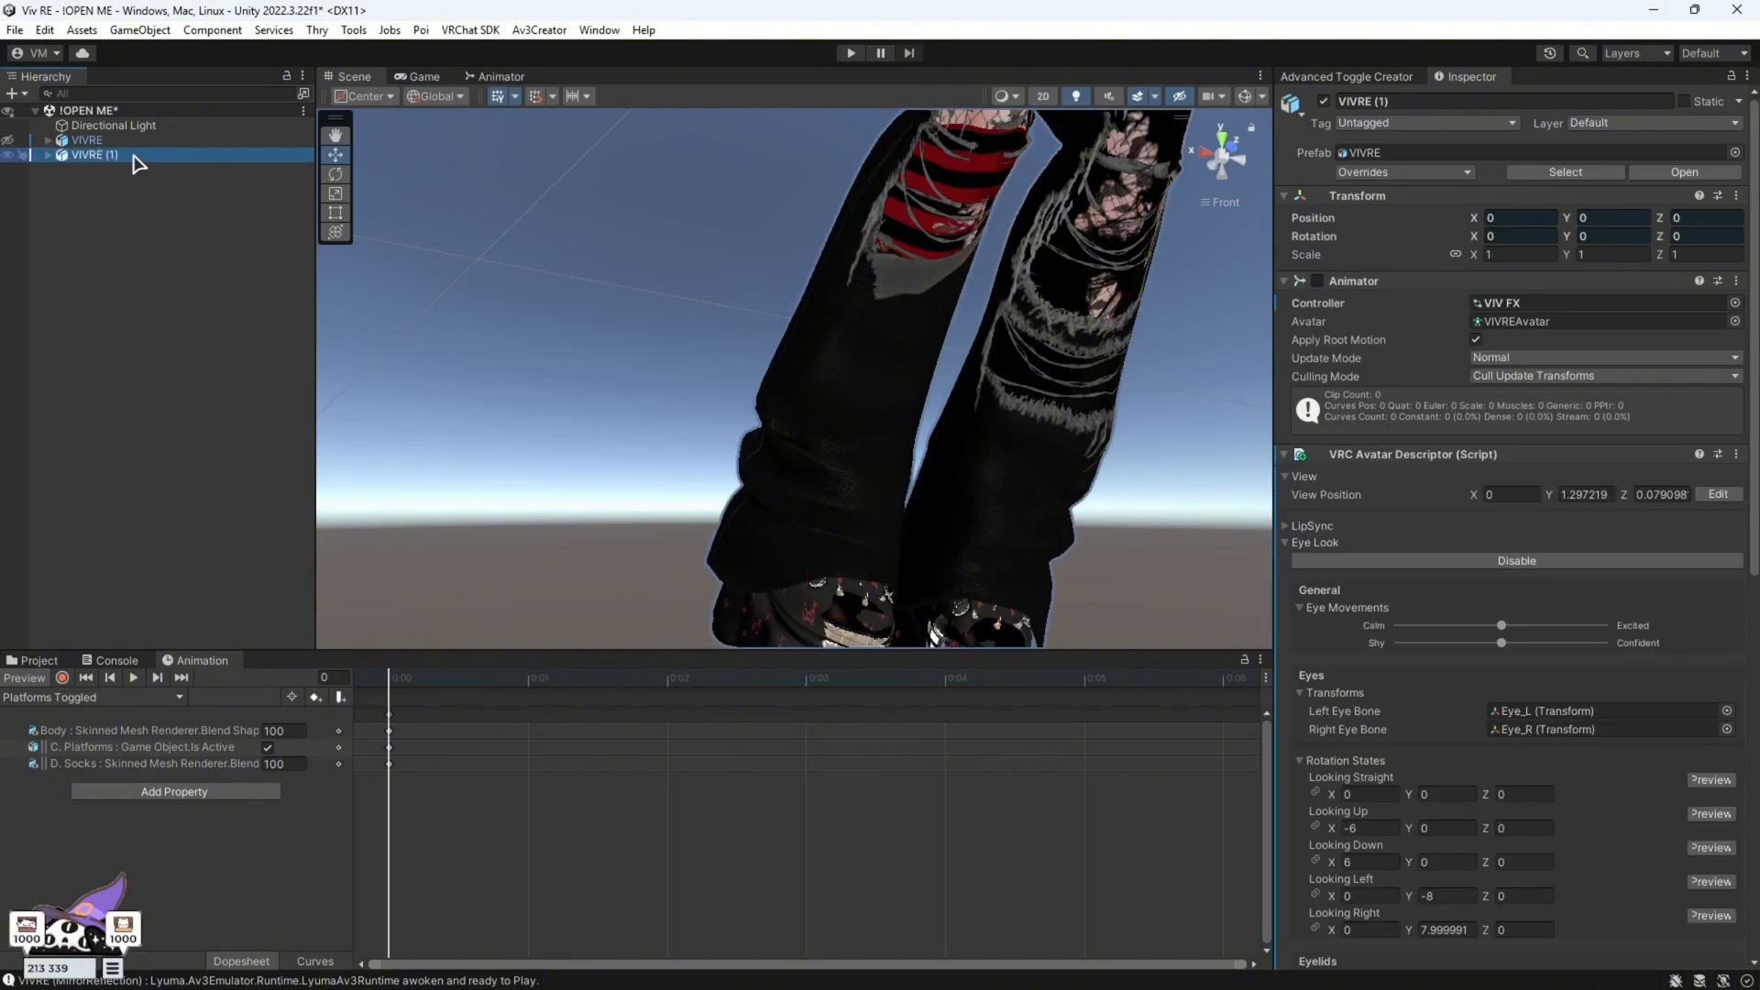
pyautogui.rightClick(137, 163)
pyautogui.click(194, 296)
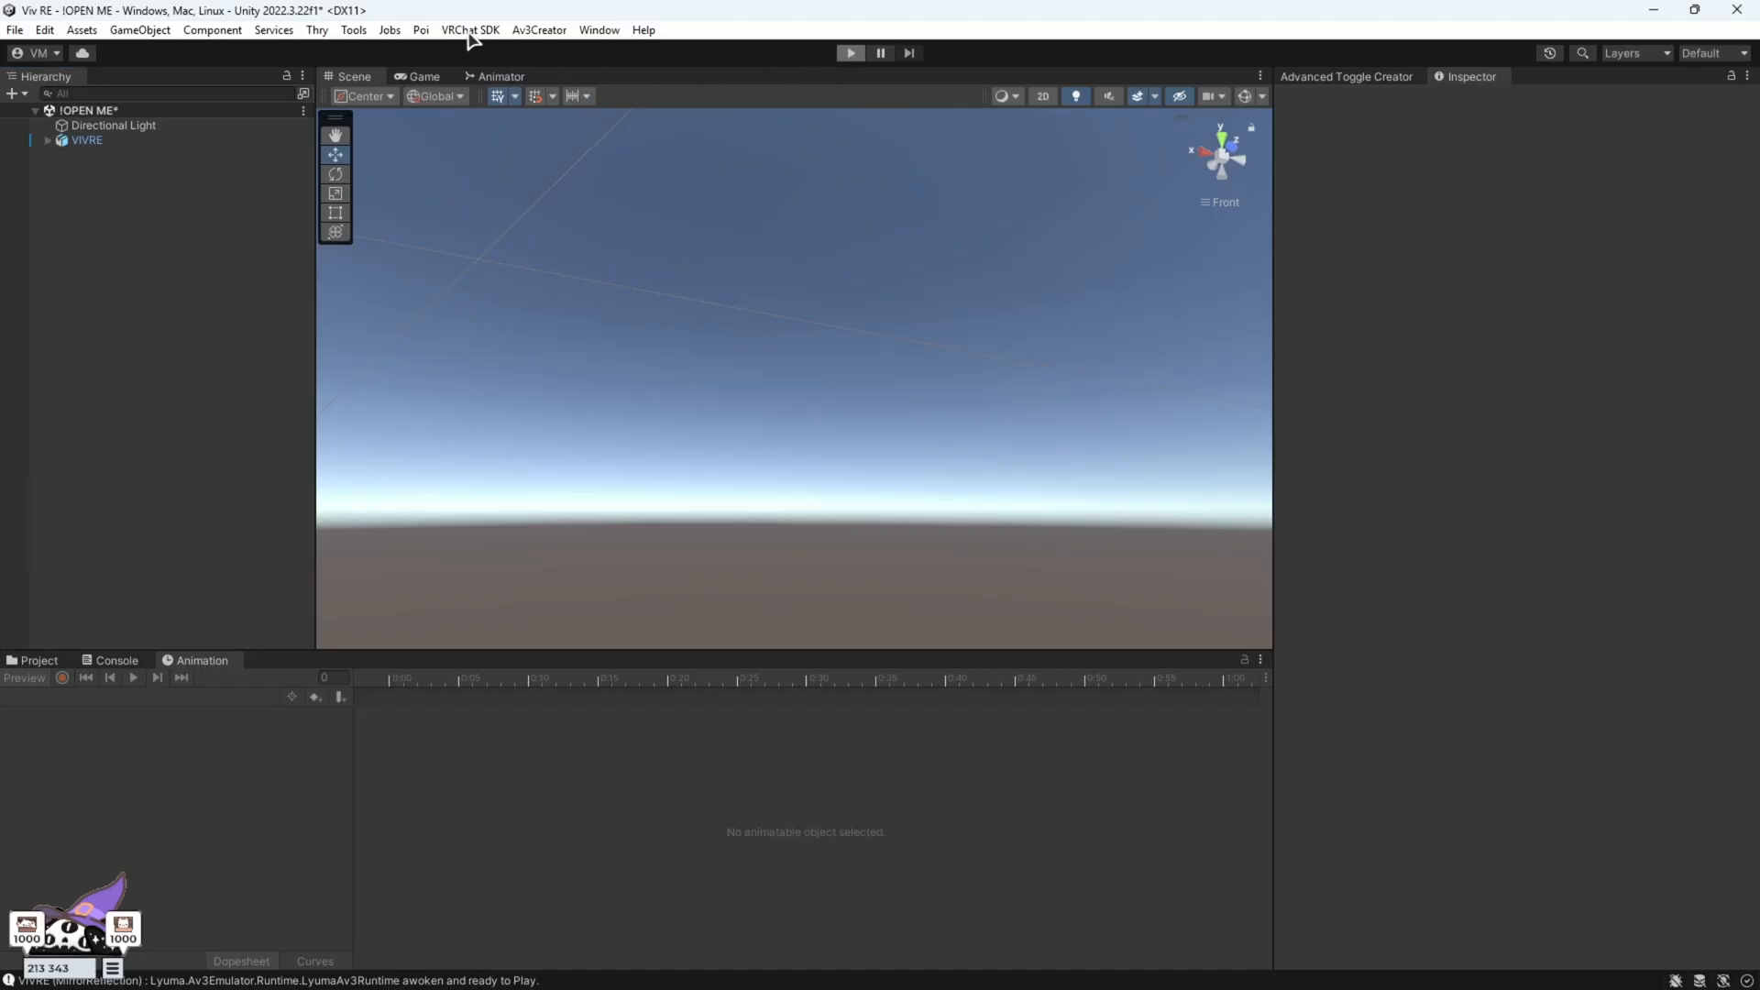
# Enter Play mode and open the CLOTHING submenu in the emulator's expression menu while viewing the avatar's legs
pyautogui.hotkey('ctrl', 'p')
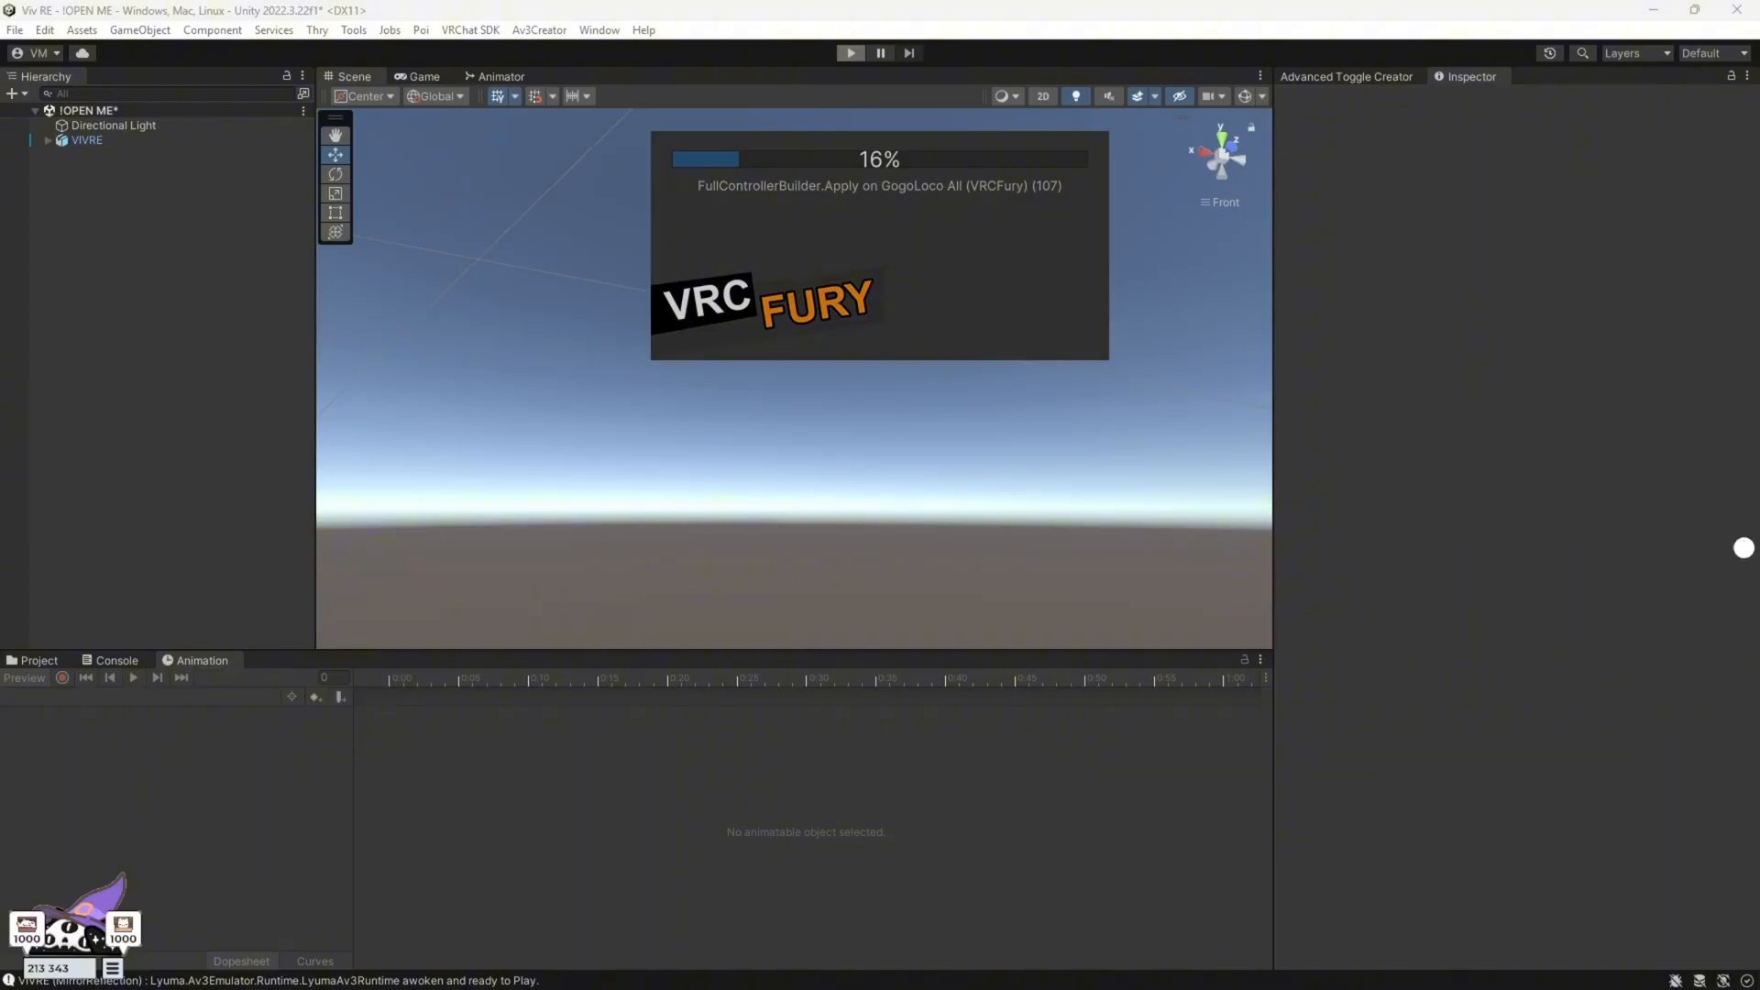
pyautogui.scroll(8, 982, 476)
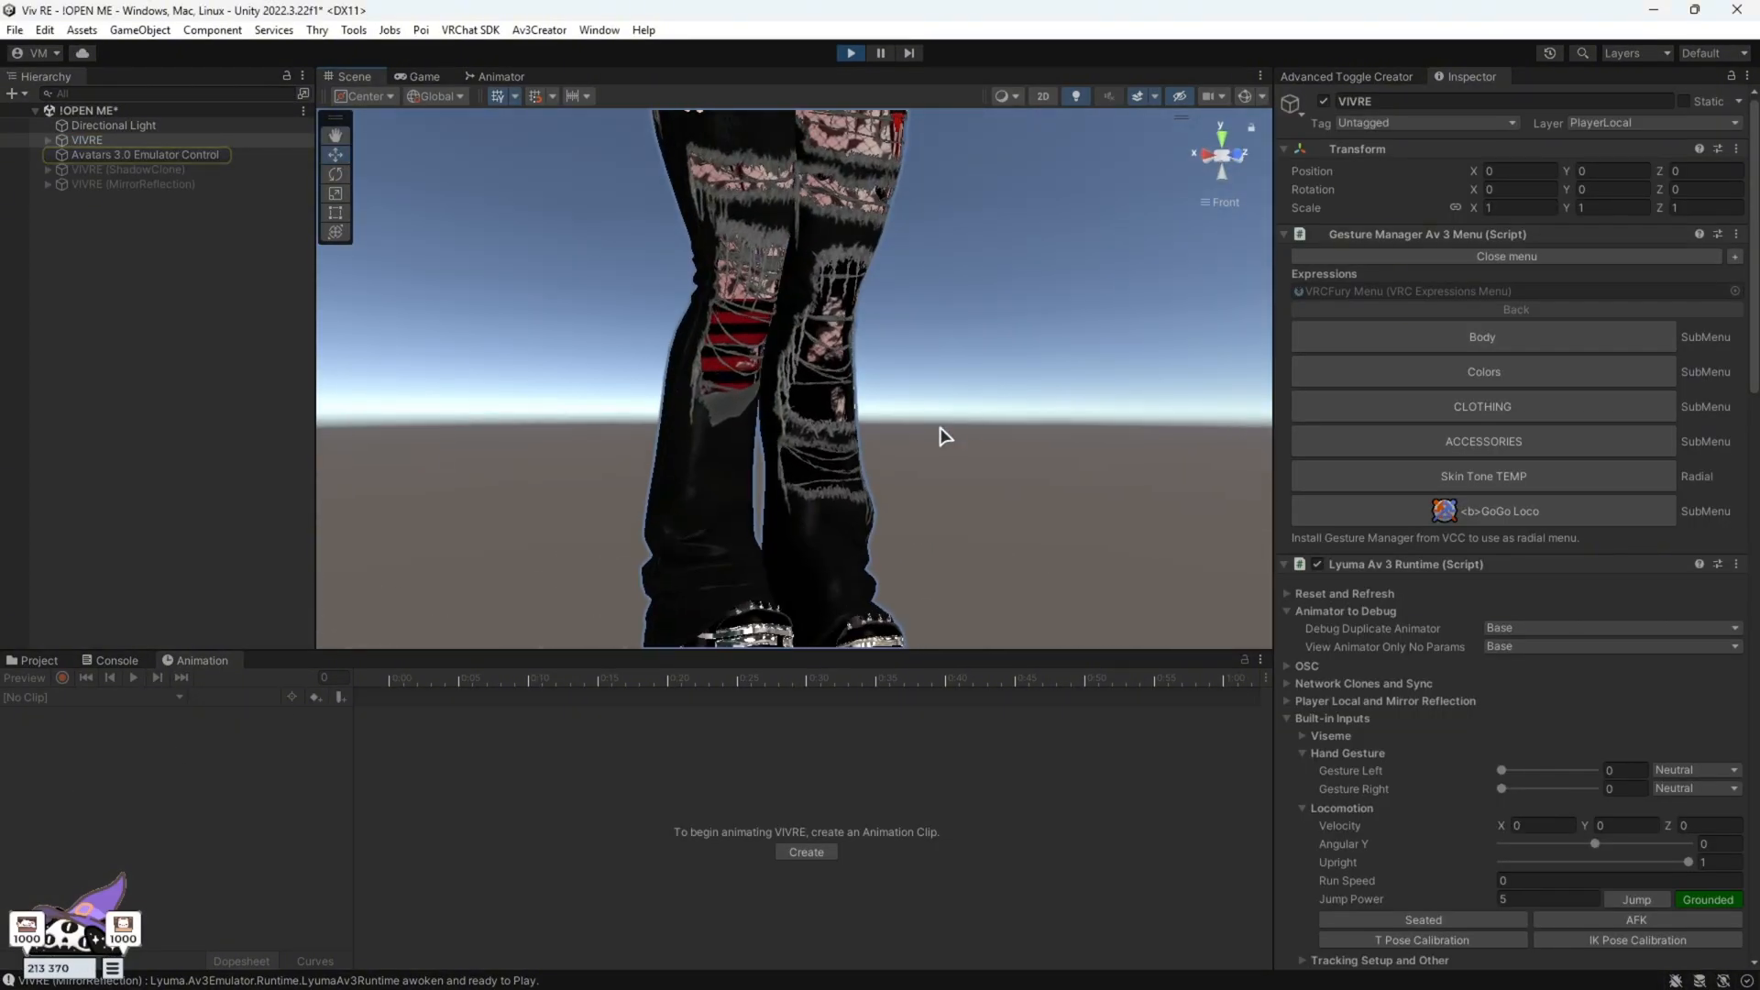
pyautogui.click(1492, 413)
pyautogui.click(1441, 473)
pyautogui.moveTo(954, 403); pyautogui.dragTo(925, 451, button='right')
pyautogui.scroll(2, 925, 451)
pyautogui.moveTo(925, 451); pyautogui.dragTo(869, 372, button='middle')
pyautogui.click(896, 472)
pyautogui.click(804, 331)
pyautogui.keyDown('alt'); pyautogui.moveTo(927, 636); pyautogui.dragTo(817, 155); pyautogui.keyUp('alt')
# Test the Platforms and Spiked Boots toggles in the CLOTHING menu on the playing avatar
pyautogui.click(814, 149)
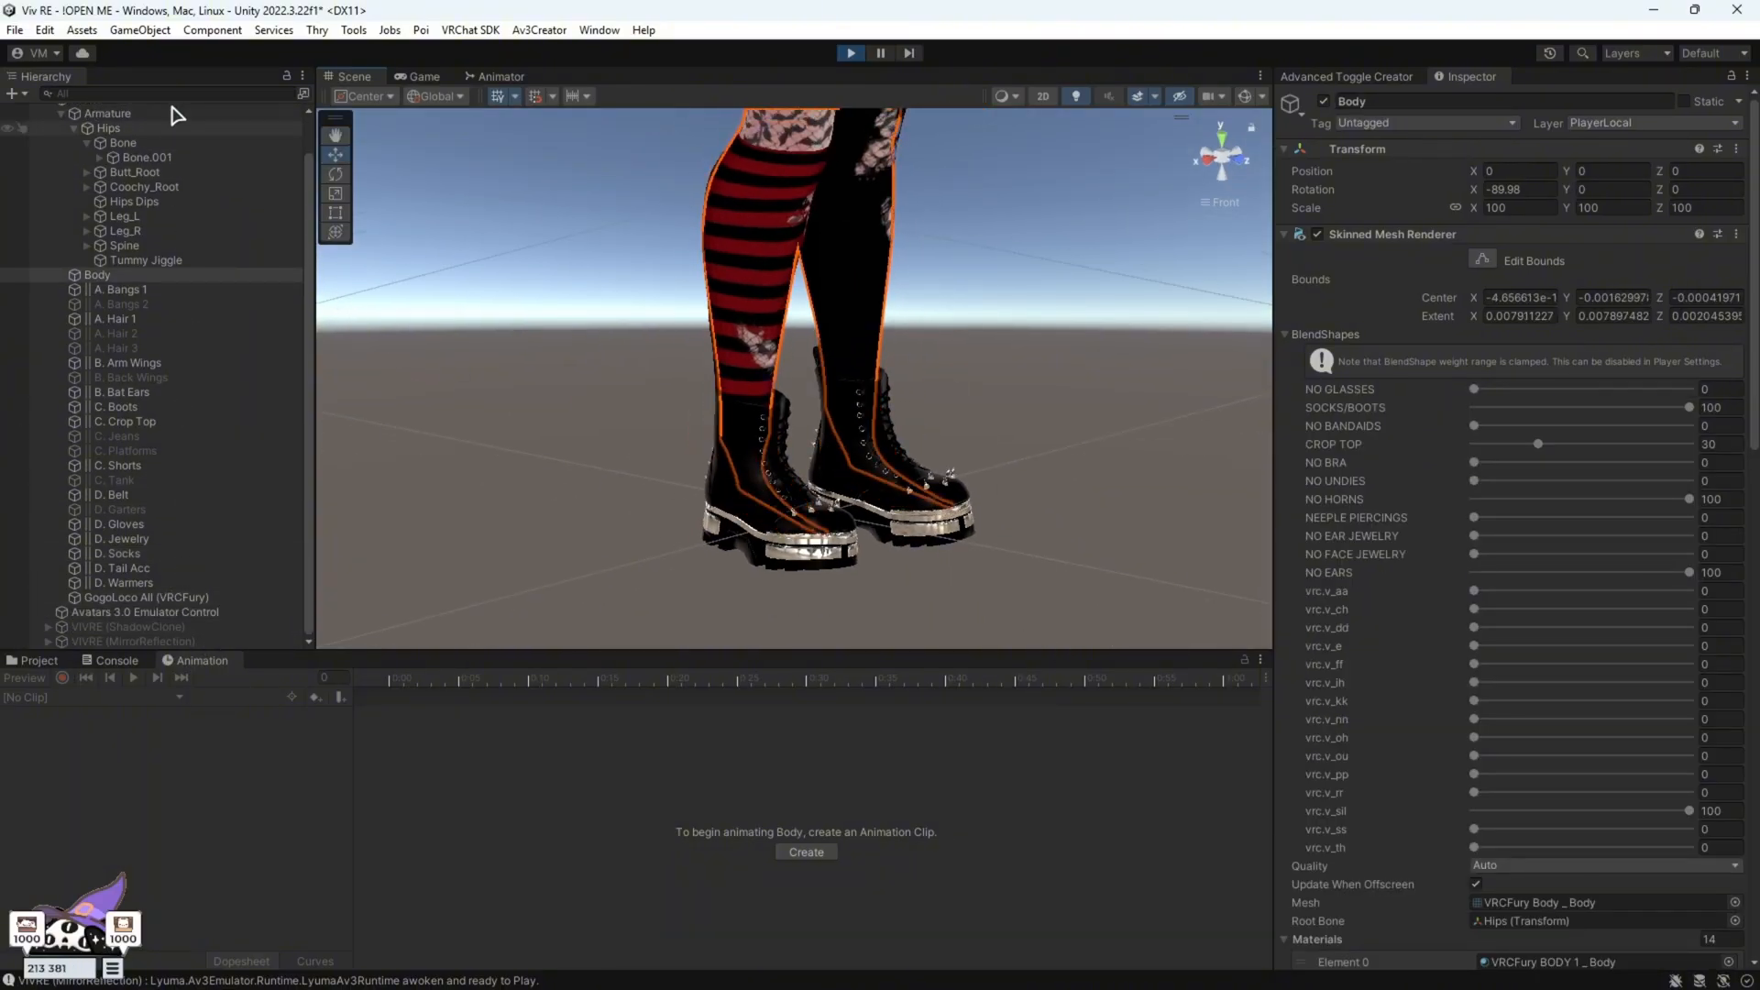
pyautogui.click(137, 143)
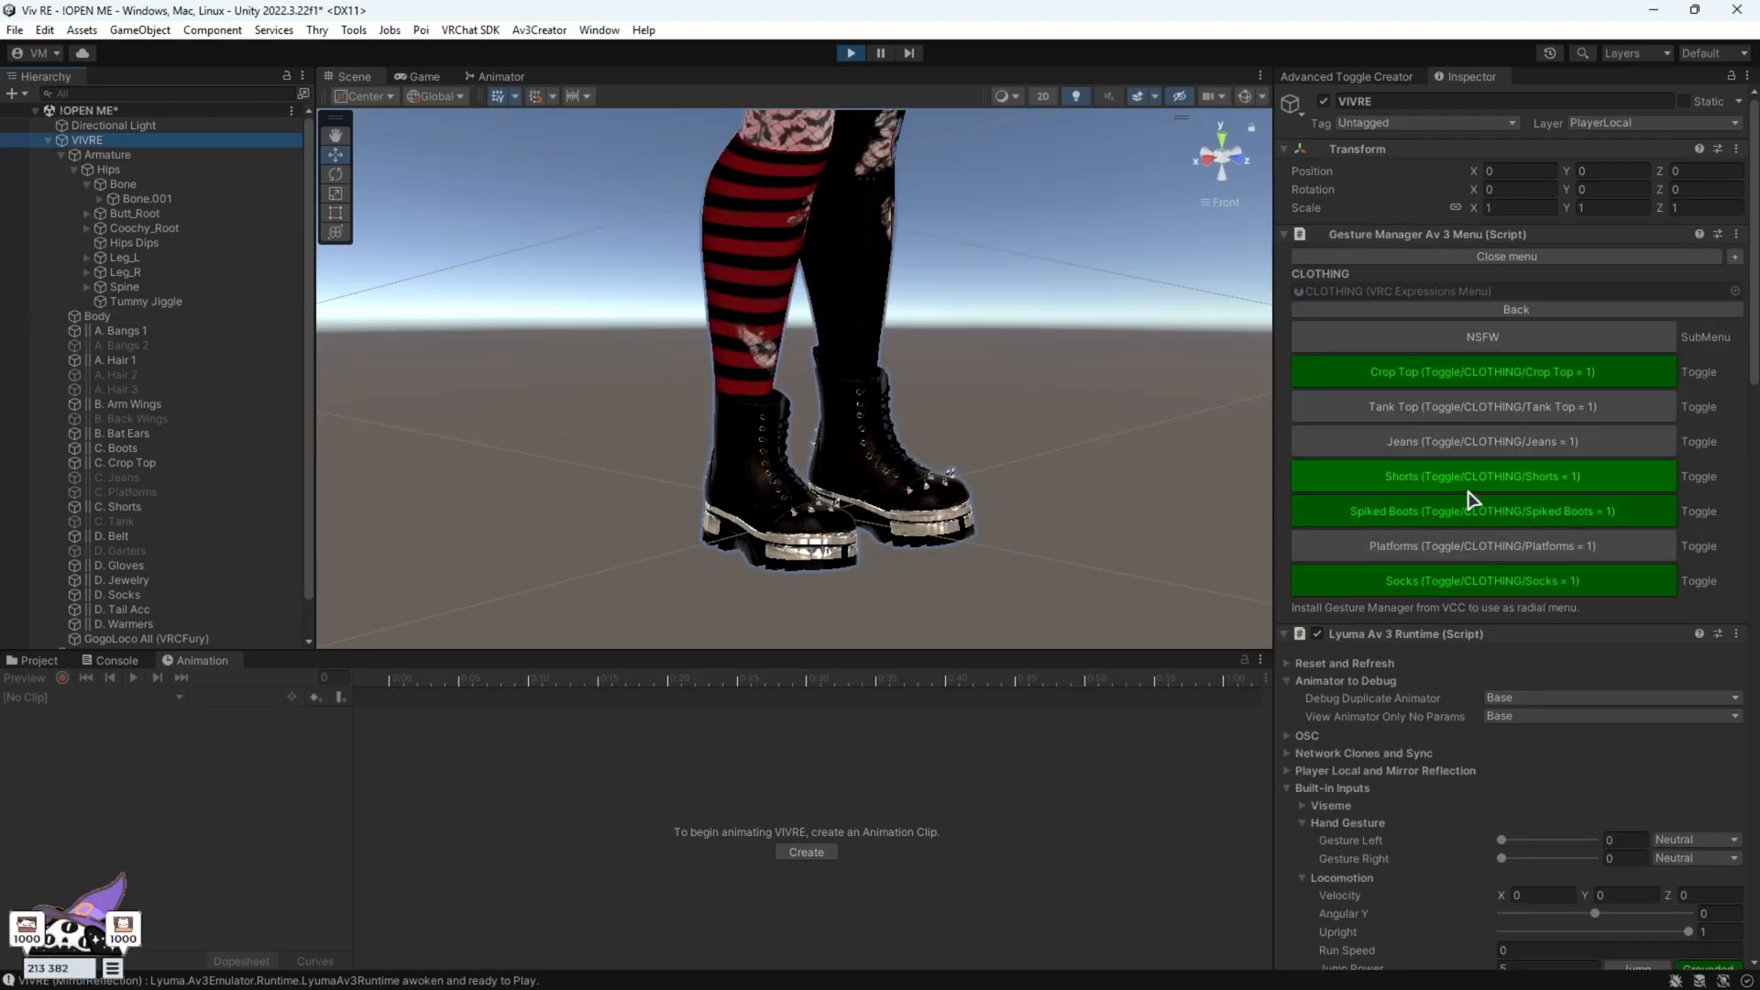
pyautogui.click(1466, 560)
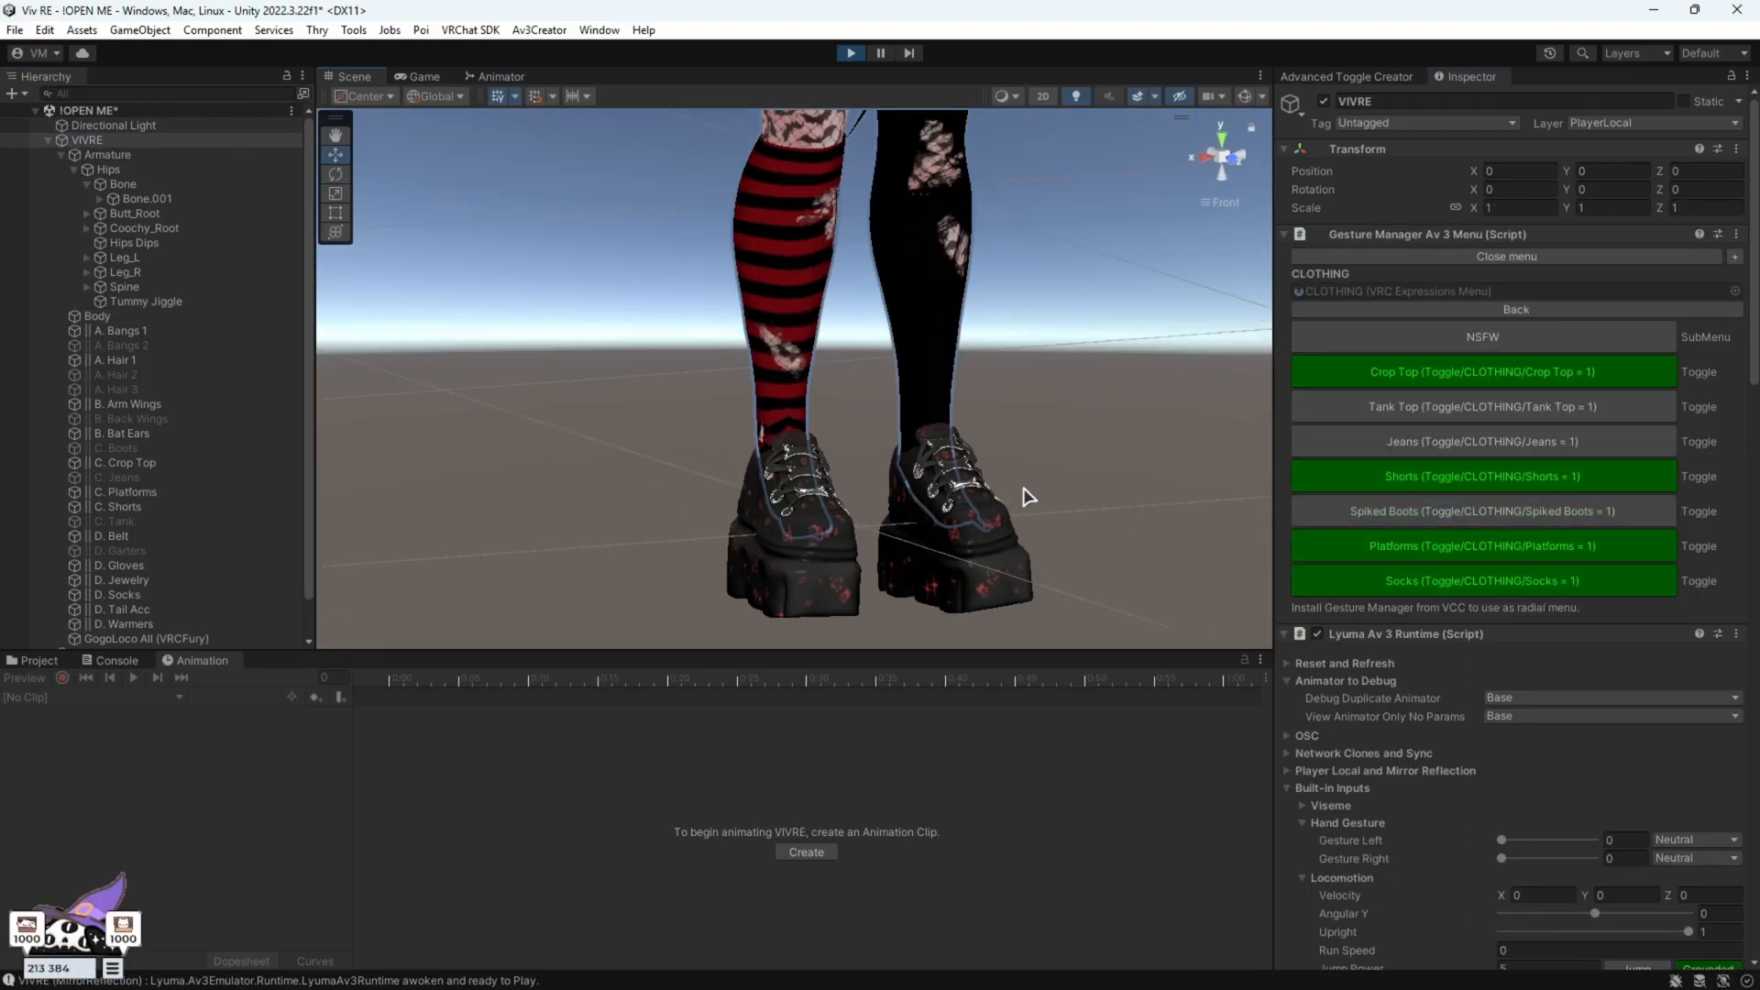
pyautogui.click(908, 360)
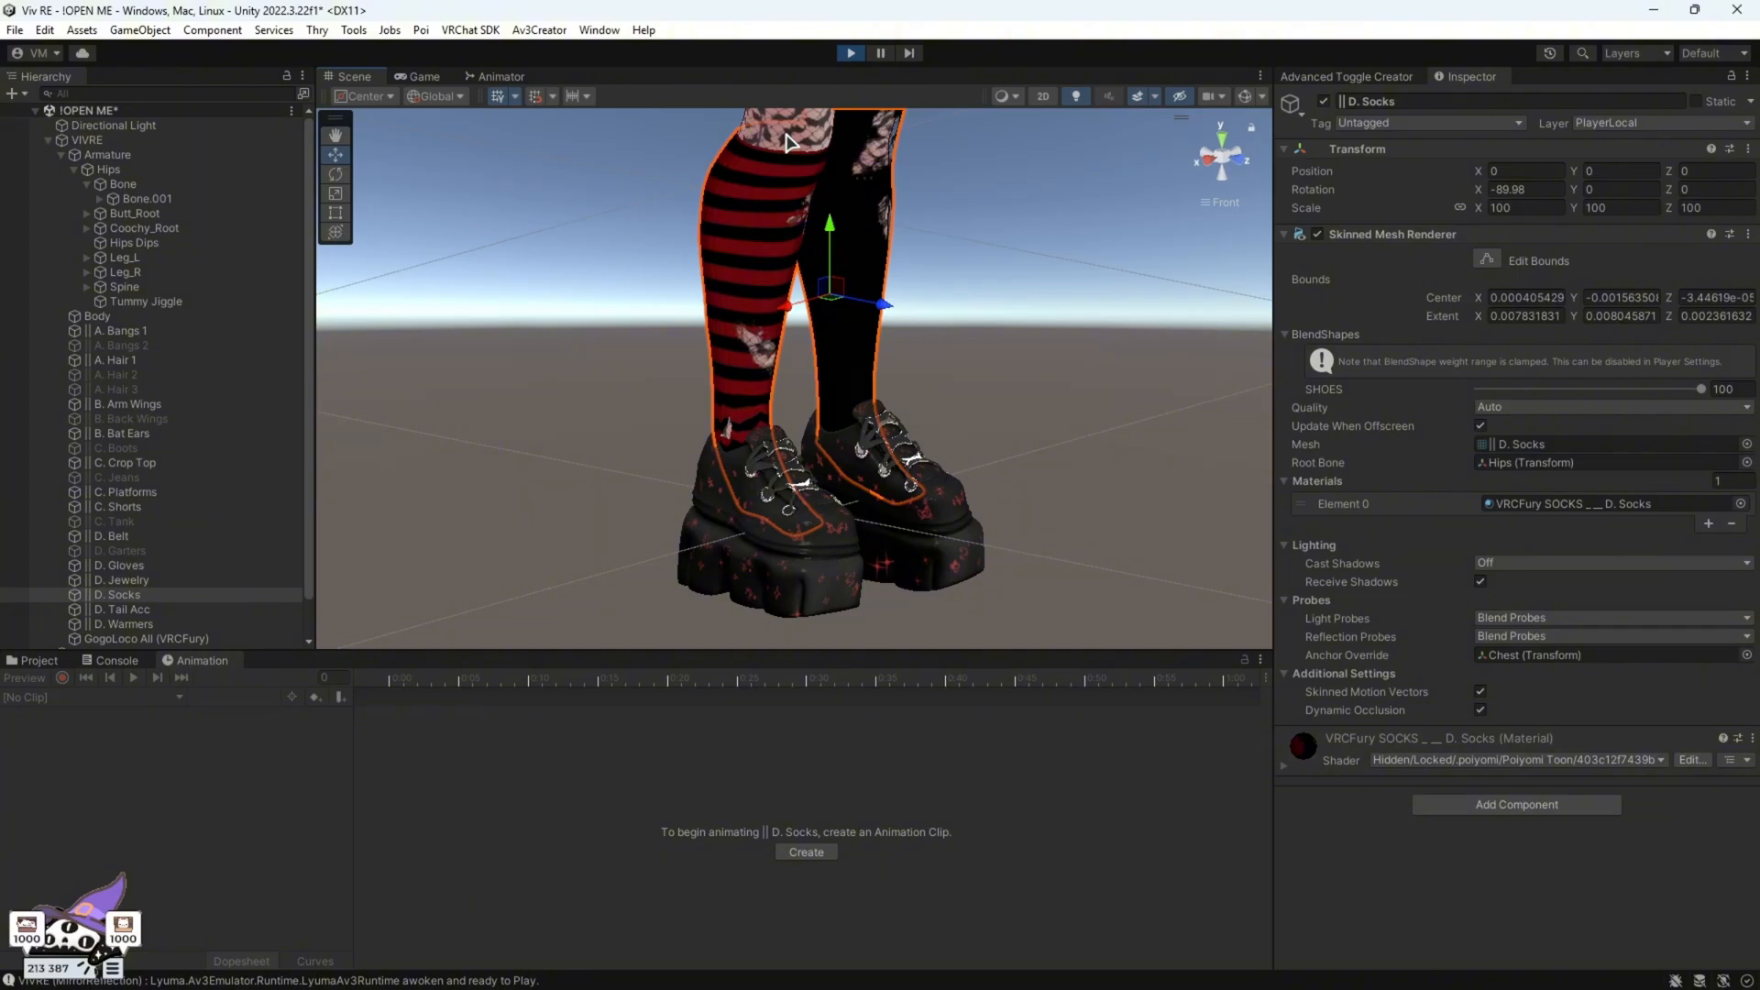
pyautogui.click(128, 142)
pyautogui.click(1457, 513)
pyautogui.click(1462, 518)
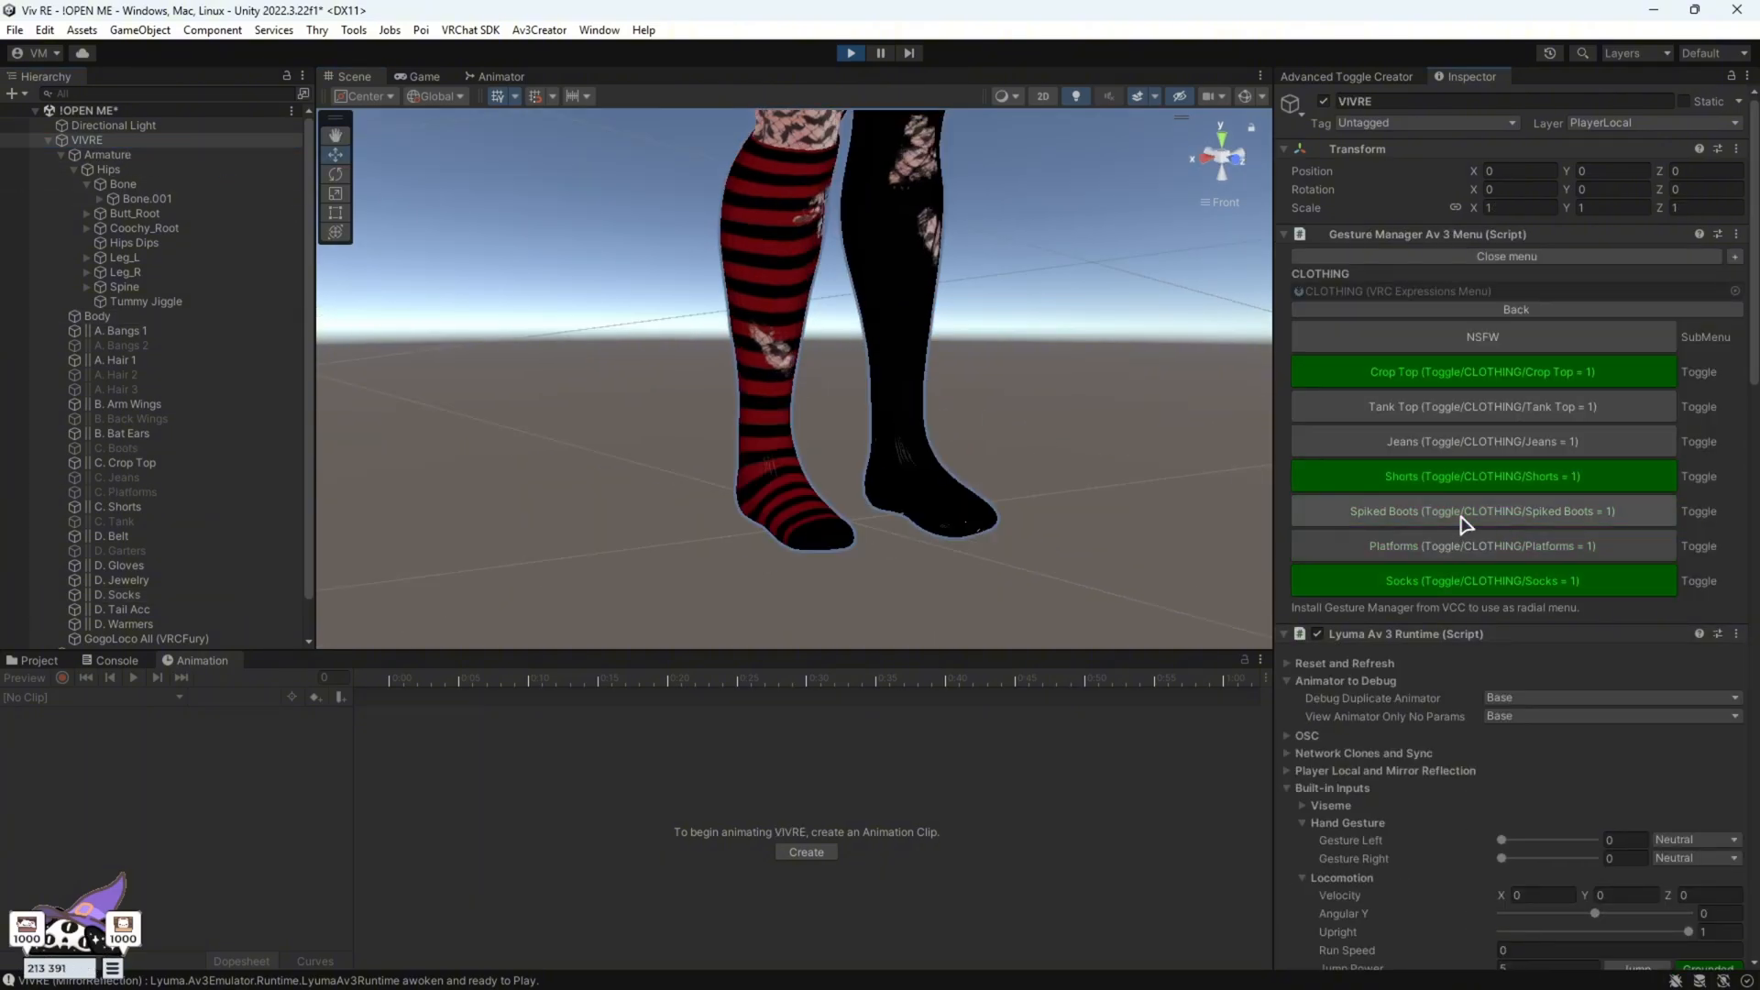
# Examine the avatar's legs and feet from several angles and select the body mesh to check the socks
pyautogui.keyDown('alt'); pyautogui.moveTo(998, 431); pyautogui.dragTo(785, 415); pyautogui.keyUp('alt')
pyautogui.scroll(3, 1136, 457)
pyautogui.keyDown('alt'); pyautogui.moveTo(1138, 458); pyautogui.dragTo(1012, 553); pyautogui.keyUp('alt')
pyautogui.moveTo(1012, 554); pyautogui.dragTo(981, 474, button='middle')
pyautogui.keyDown('alt'); pyautogui.moveTo(1137, 526); pyautogui.dragTo(849, 558); pyautogui.keyUp('alt')
pyautogui.click(830, 566)
pyautogui.keyDown('alt'); pyautogui.moveTo(1135, 430); pyautogui.dragTo(1322, 575); pyautogui.keyUp('alt')
pyautogui.scroll(-4, 816, 534)
pyautogui.scroll(3, 1031, 408)
pyautogui.moveTo(1027, 408); pyautogui.dragTo(1015, 597, button='middle')
pyautogui.scroll(-3, 1015, 597)
pyautogui.click(747, 138)
pyautogui.keyDown('alt'); pyautogui.moveTo(917, 446); pyautogui.dragTo(487, 512); pyautogui.keyUp('alt')
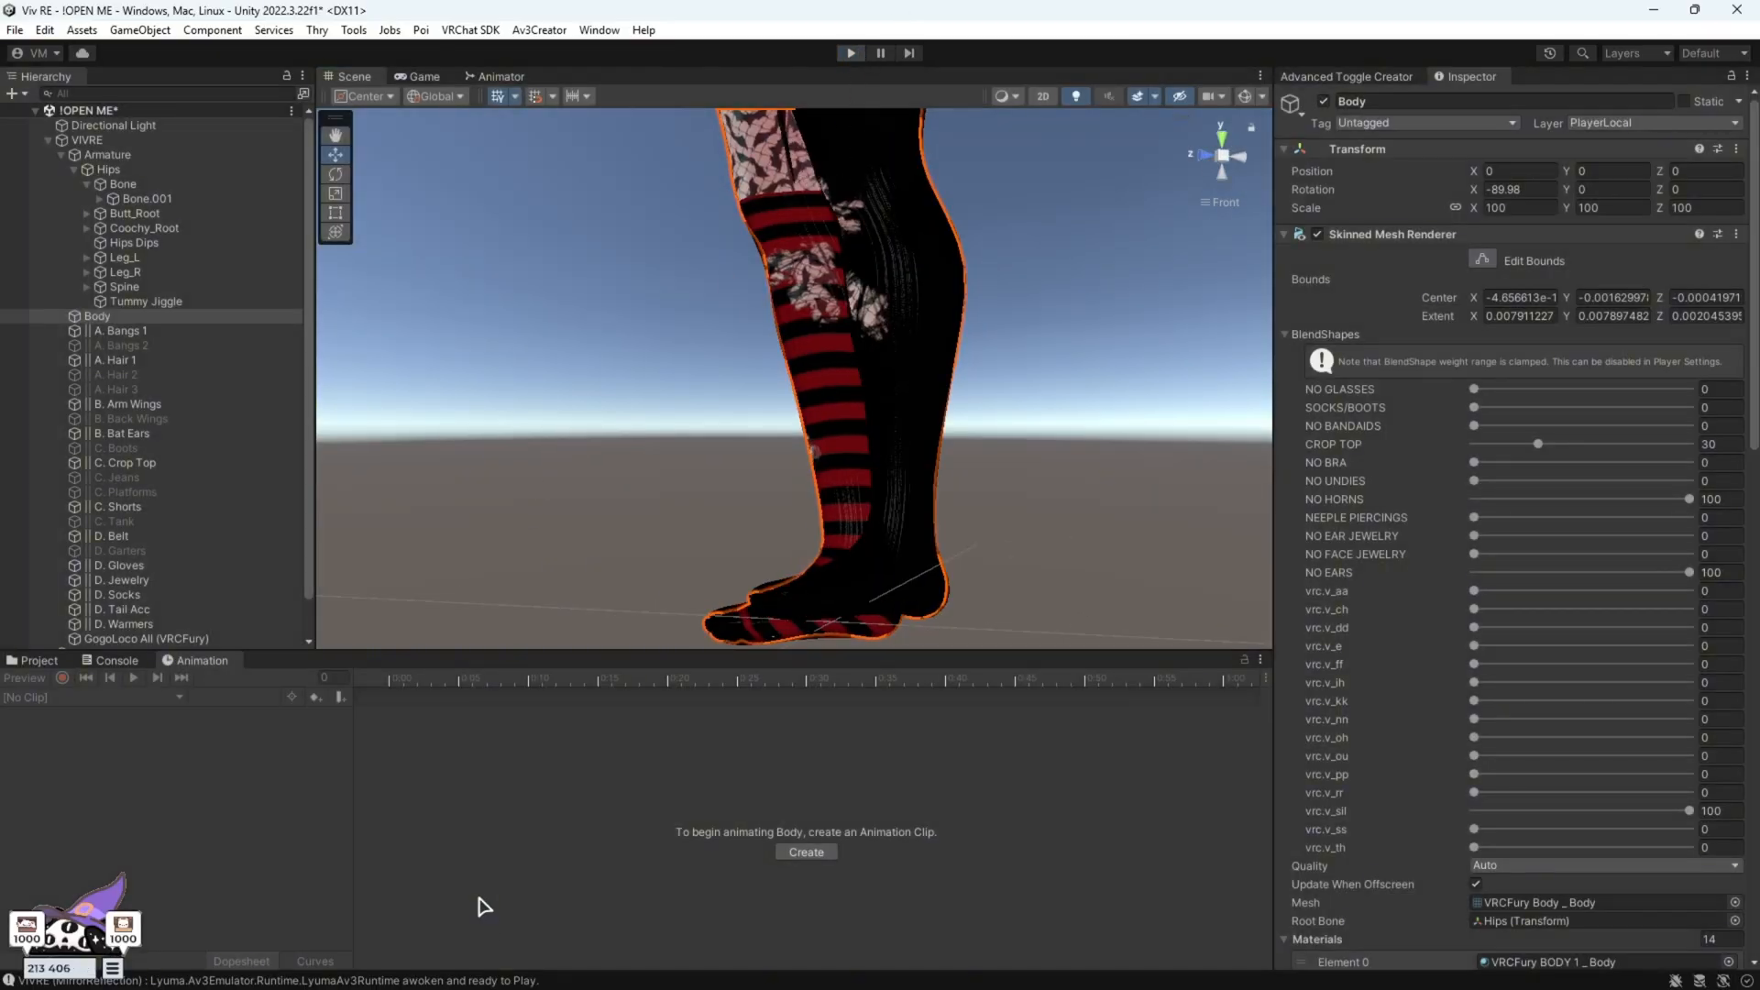